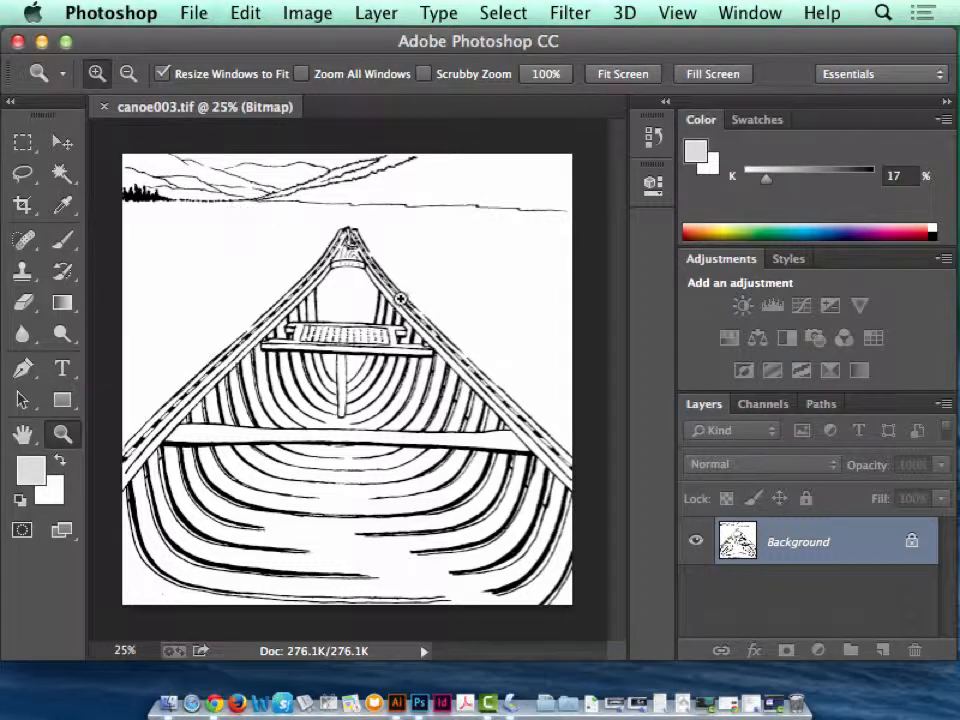
Activate the Pencil tool and set the foreground color to C 0, M 0, Y 0, K 100.
drag(260, 219, 129, 130)
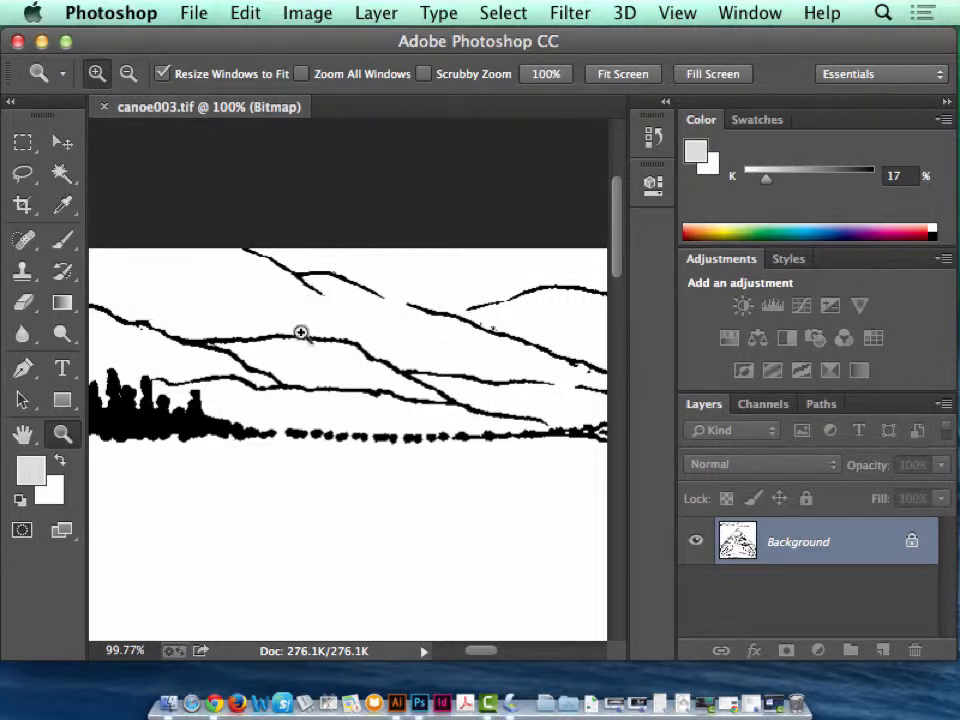
click(64, 241)
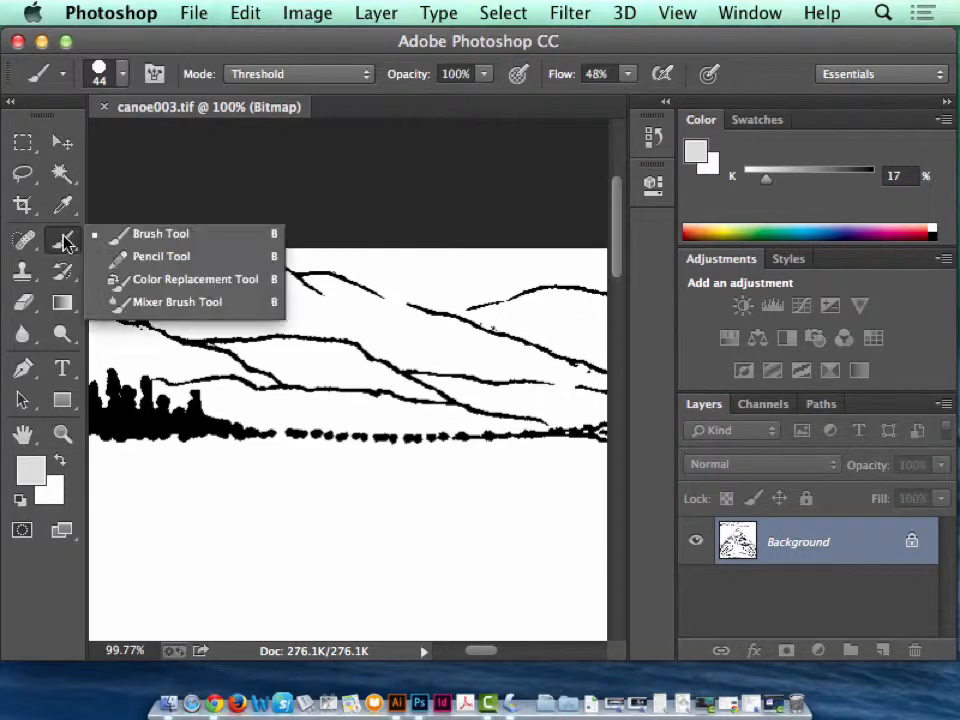
click(120, 257)
click(30, 468)
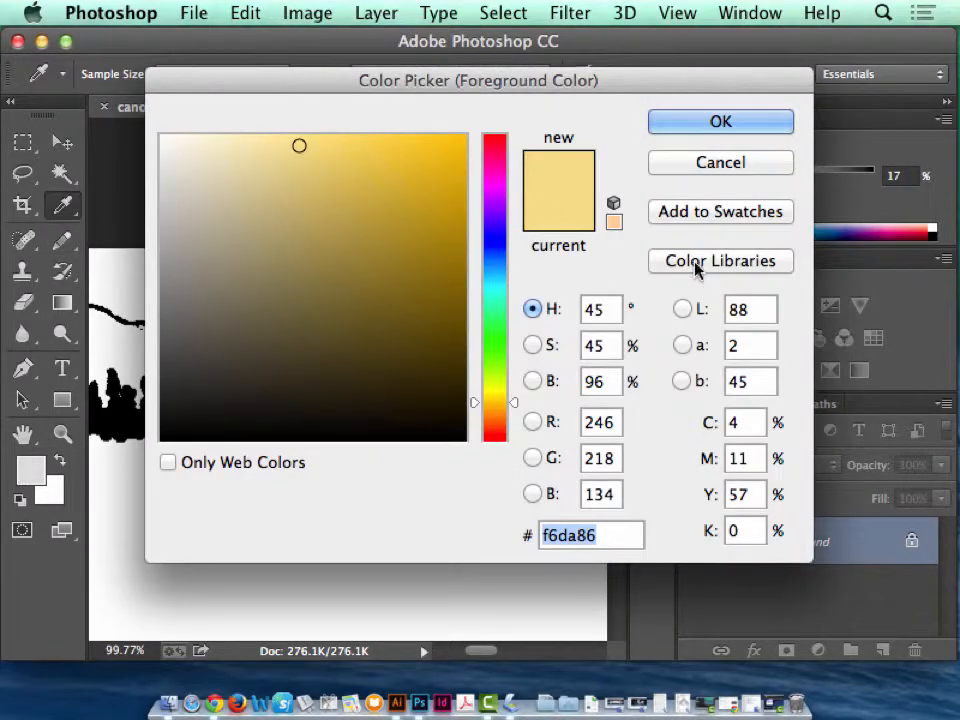
click(461, 437)
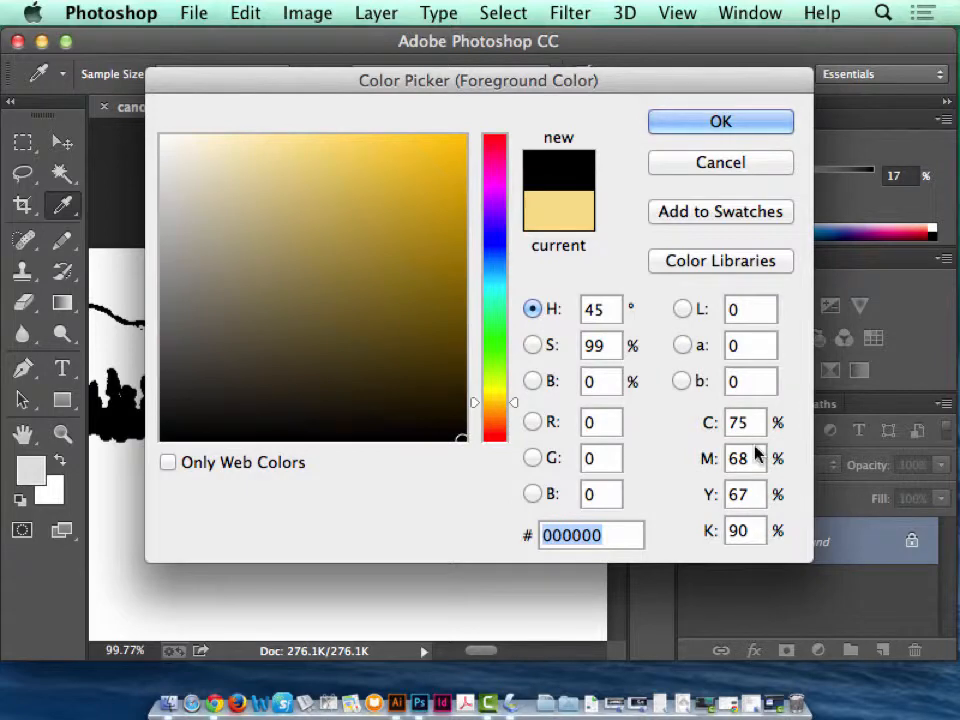
click(730, 423)
text(0)
key(Tab)
text(0)
key(Tab)
text(0)
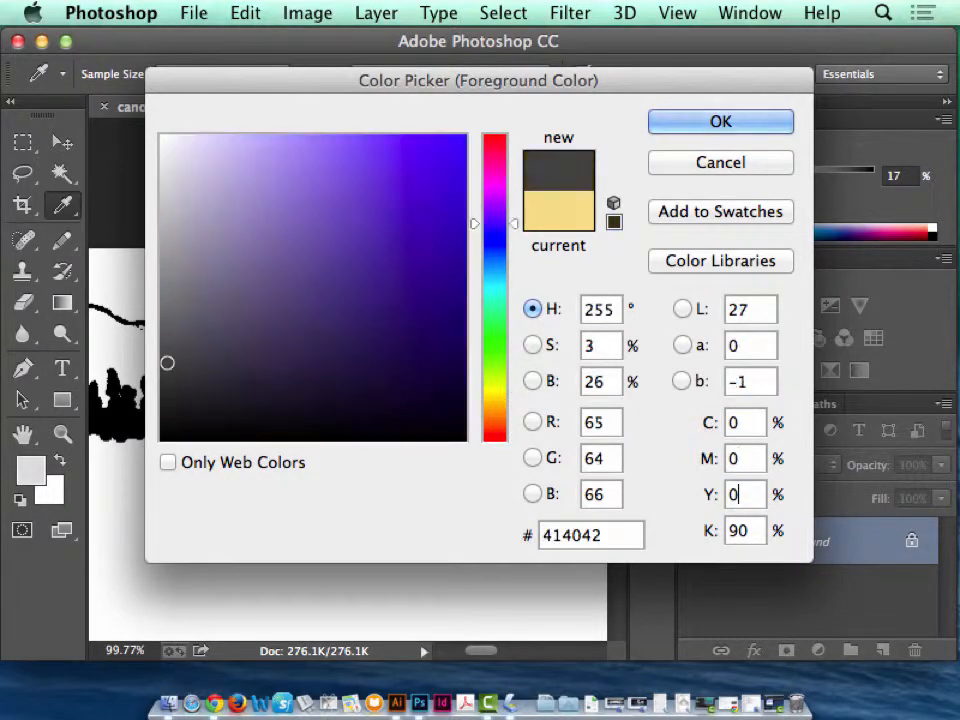
key(Tab)
text(100)
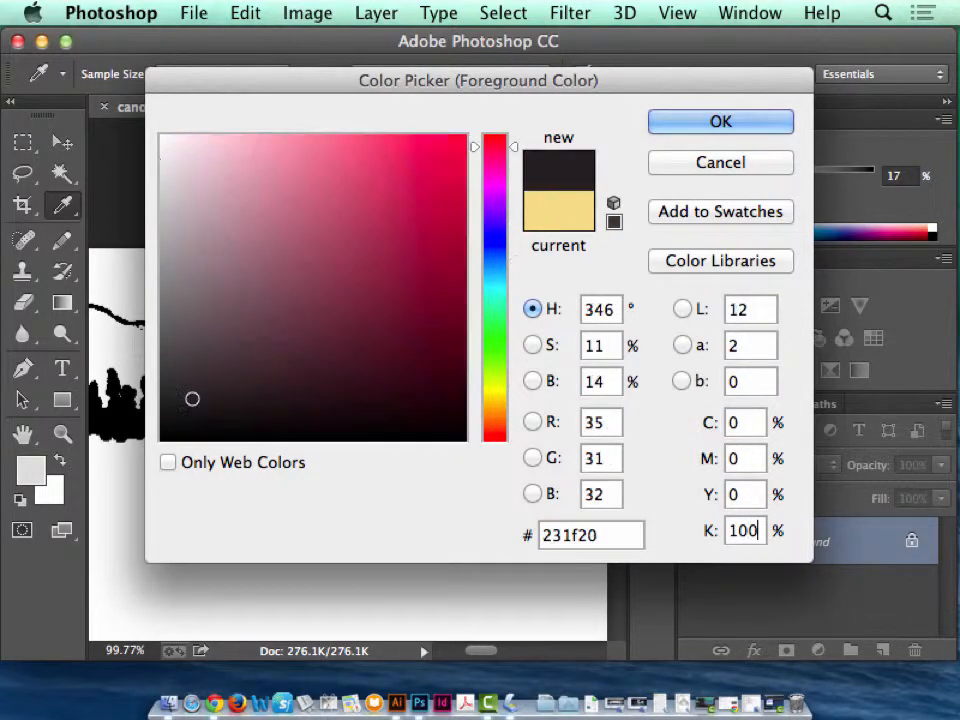
click(722, 124)
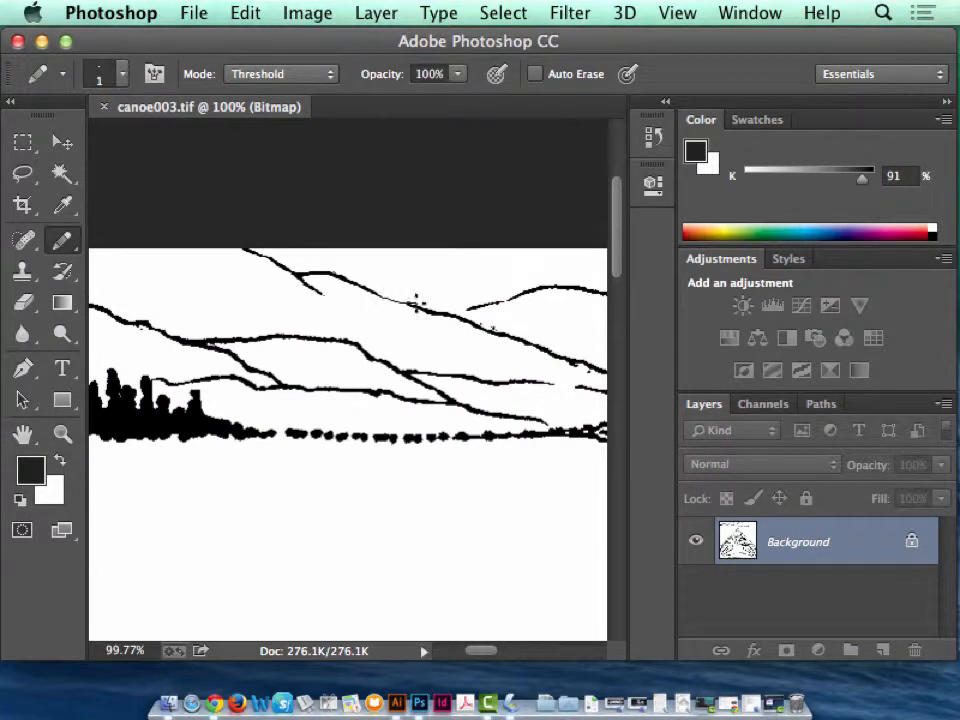
Close the gaps in the distant mountain ridge lines with 1-pixel pencil strokes.
drag(417, 303, 418, 303)
key(super+z)
mouse_move(407, 302)
mouse_down()
mouse_move(504, 343)
mouse_move(394, 302)
mouse_up()
key(super+z)
key(super+z)
click(408, 304)
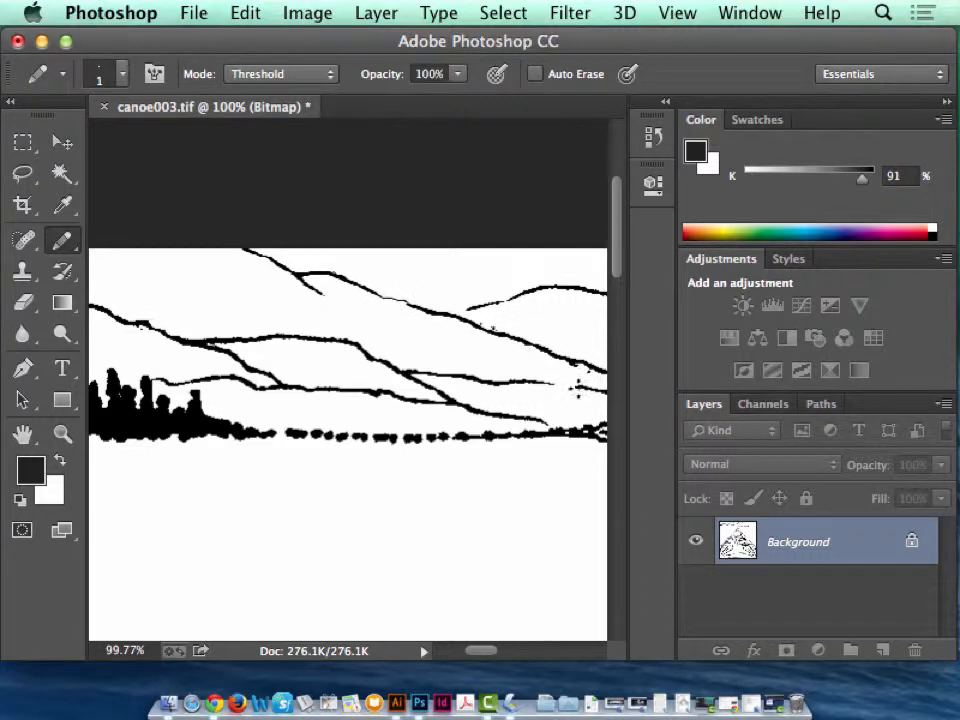
key(super+z)
Extend the two wooded ridge lines to the image's top edge and join the middle ridge line to the lower one.
key(space)
drag(550, 342, 117, 342)
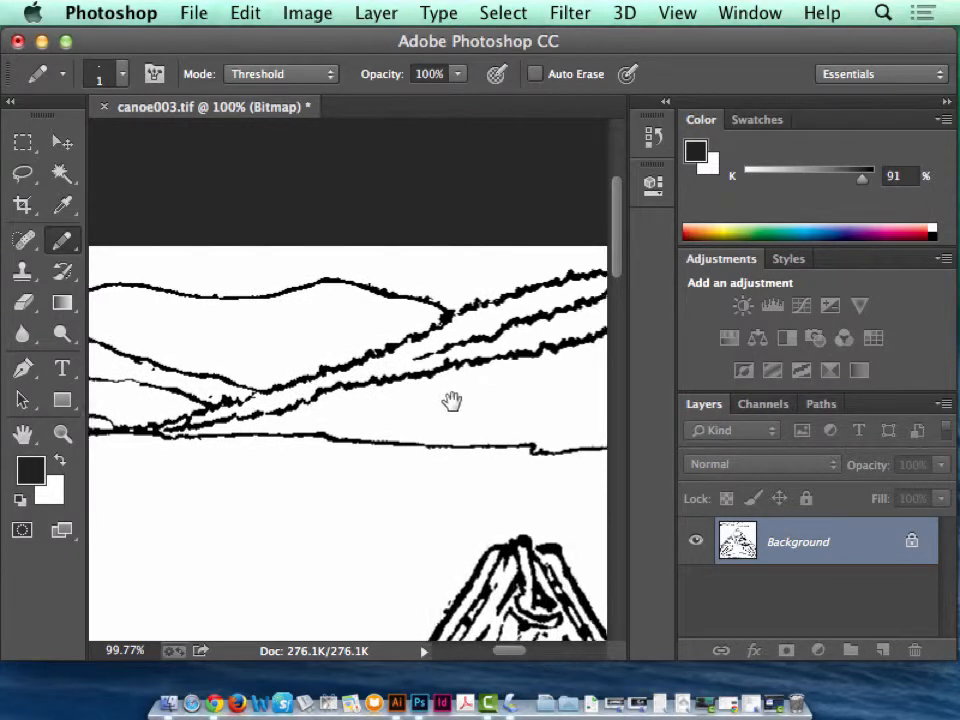
drag(452, 401, 244, 399)
drag(428, 257, 457, 243)
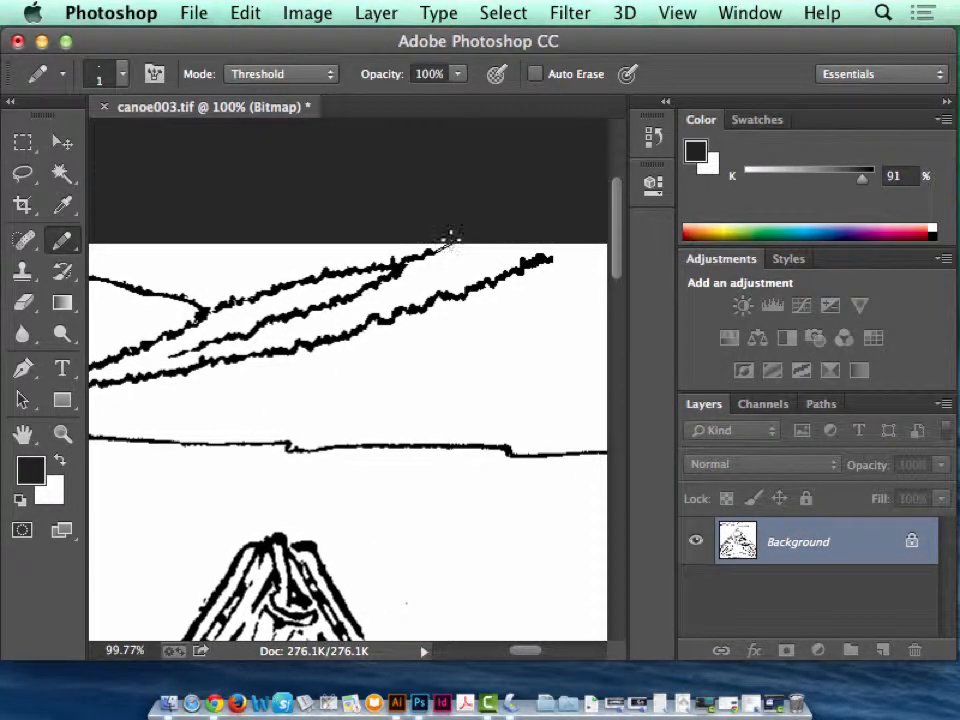
drag(555, 256, 572, 243)
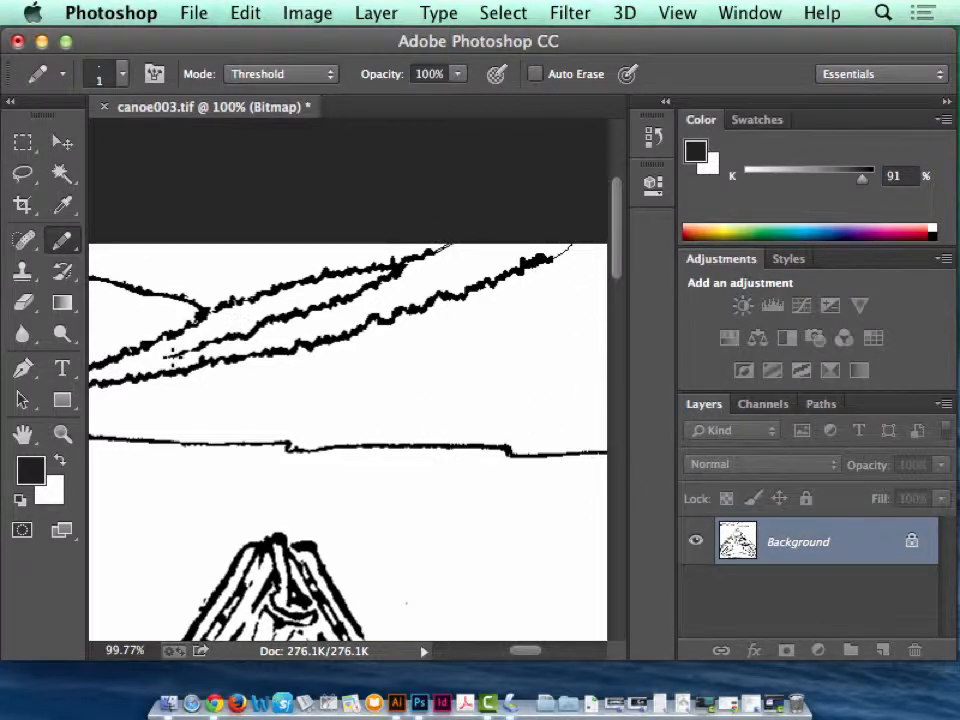
drag(172, 357, 148, 369)
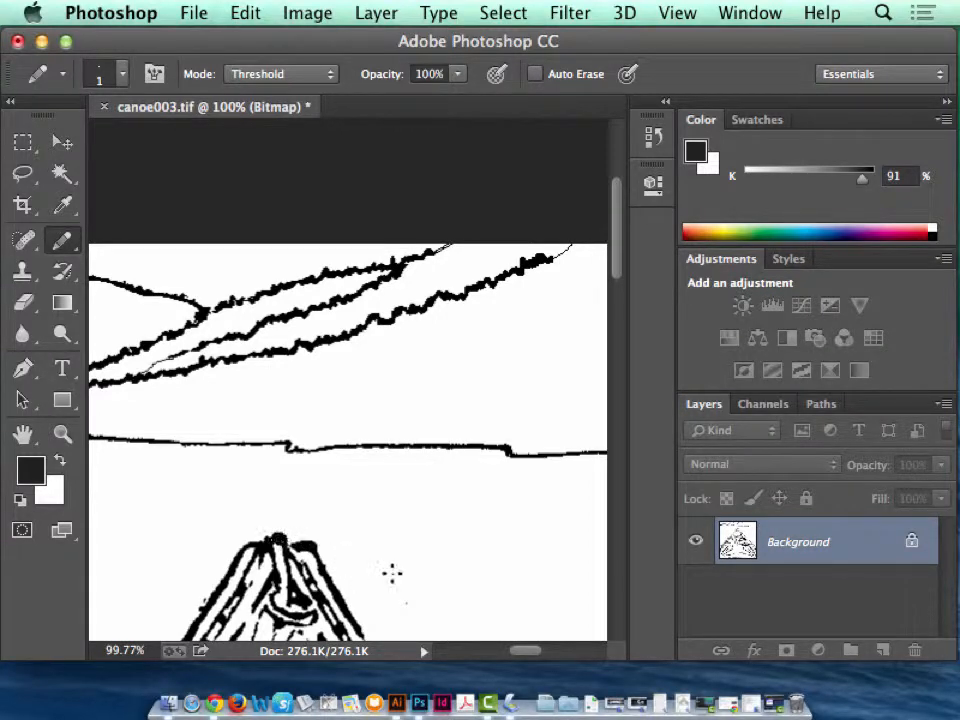
Close the gap in the outer edge line of the canoe's right gunwale, just below the seat.
key(space)
drag(437, 596, 422, 285)
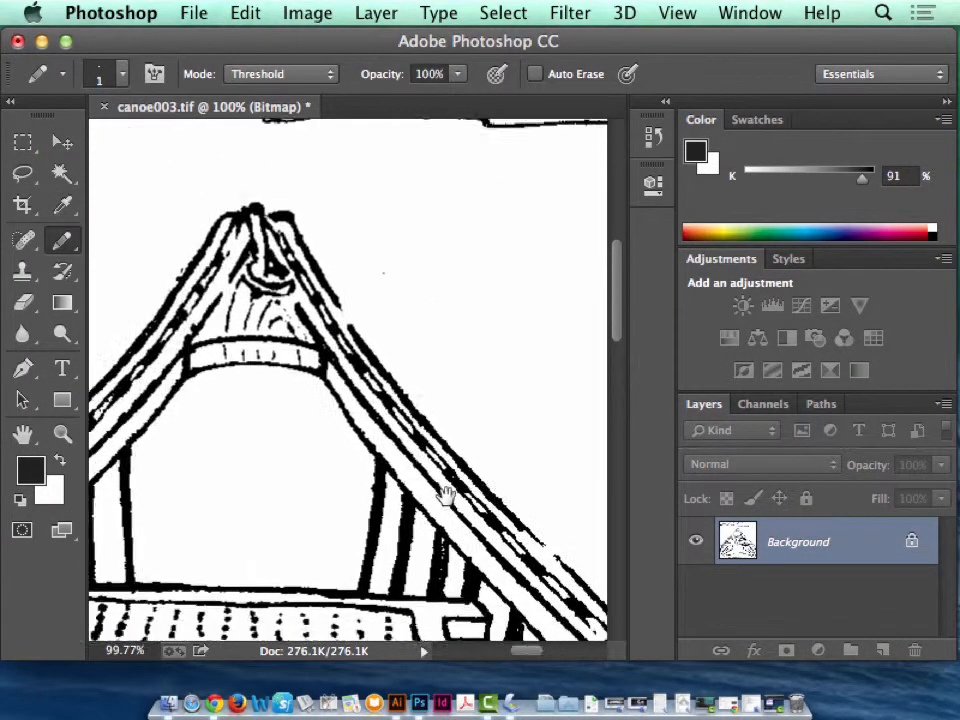
drag(446, 494, 424, 373)
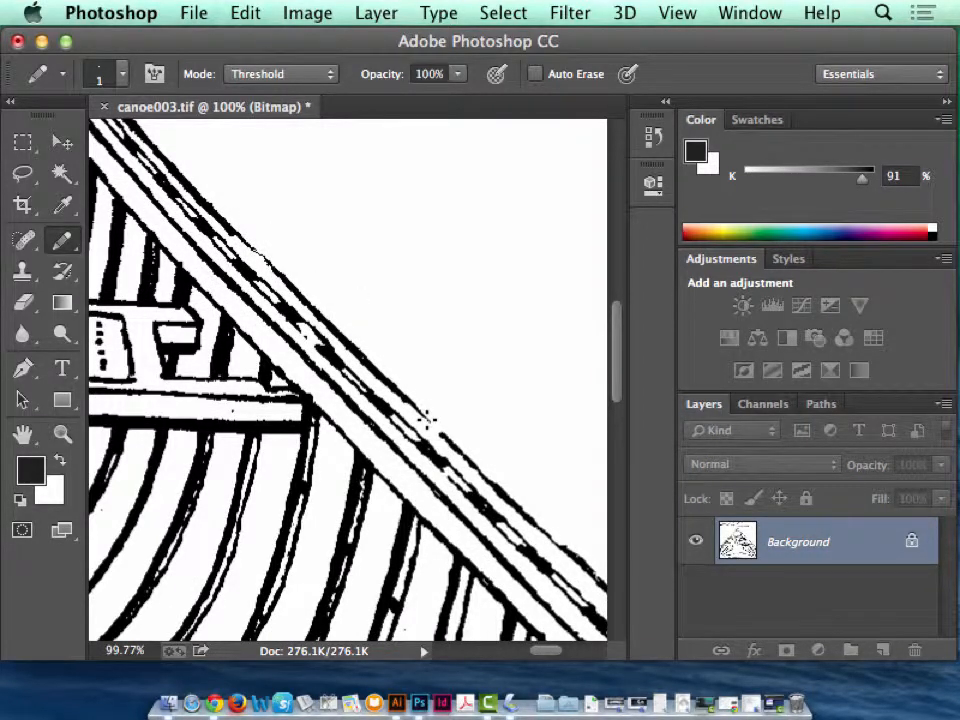
key(space)
mouse_move(355, 340)
mouse_down()
mouse_move(373, 306)
mouse_move(453, 403)
mouse_up()
Extend the unfinished line of the canoe's left gunwale to the image's left edge in pencil.
key(space)
drag(230, 547, 462, 330)
mouse_move(165, 360)
mouse_down()
mouse_move(478, 555)
mouse_move(467, 471)
mouse_move(574, 321)
mouse_move(703, 250)
mouse_up()
key(space)
key(space)
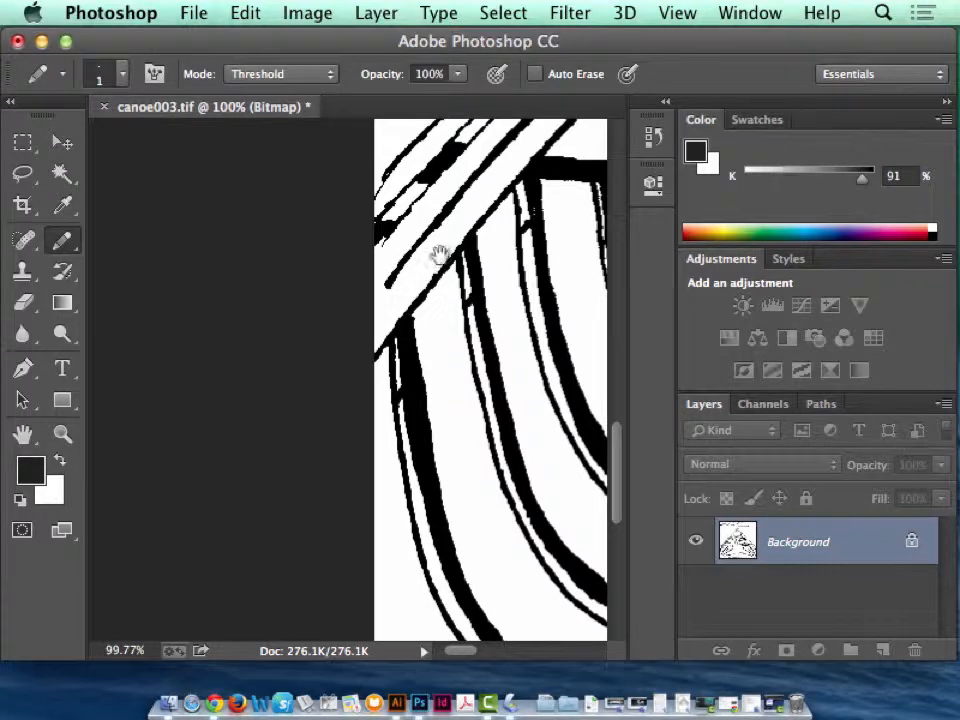
drag(439, 257, 304, 369)
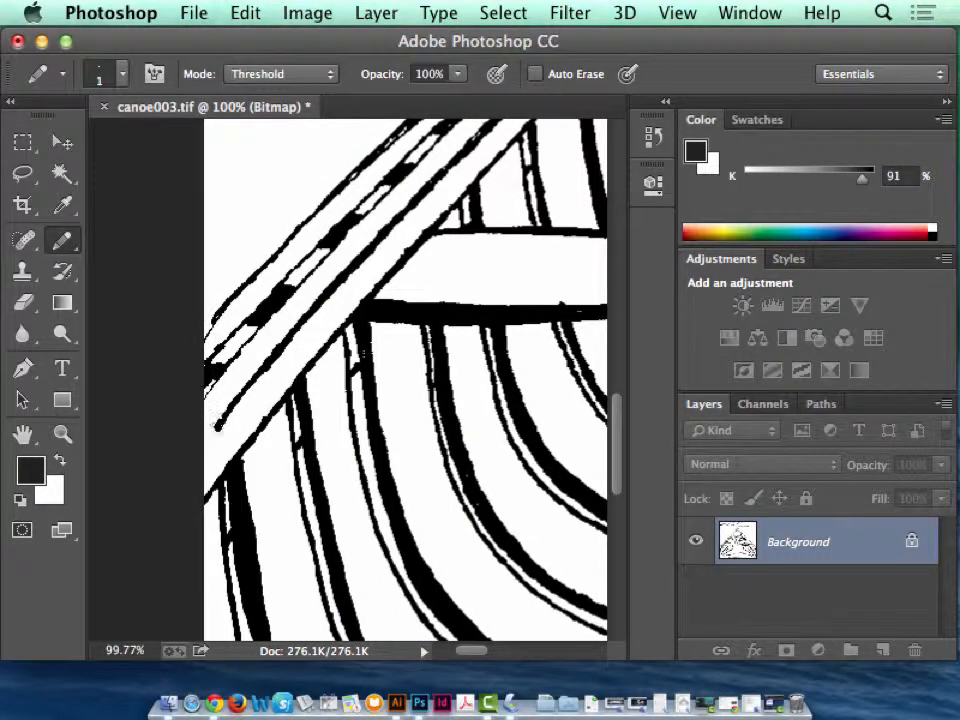
drag(217, 426, 193, 452)
Close the gap in the outer edge line of the canoe's left gunwale near the seat.
key(space)
drag(454, 292, 306, 450)
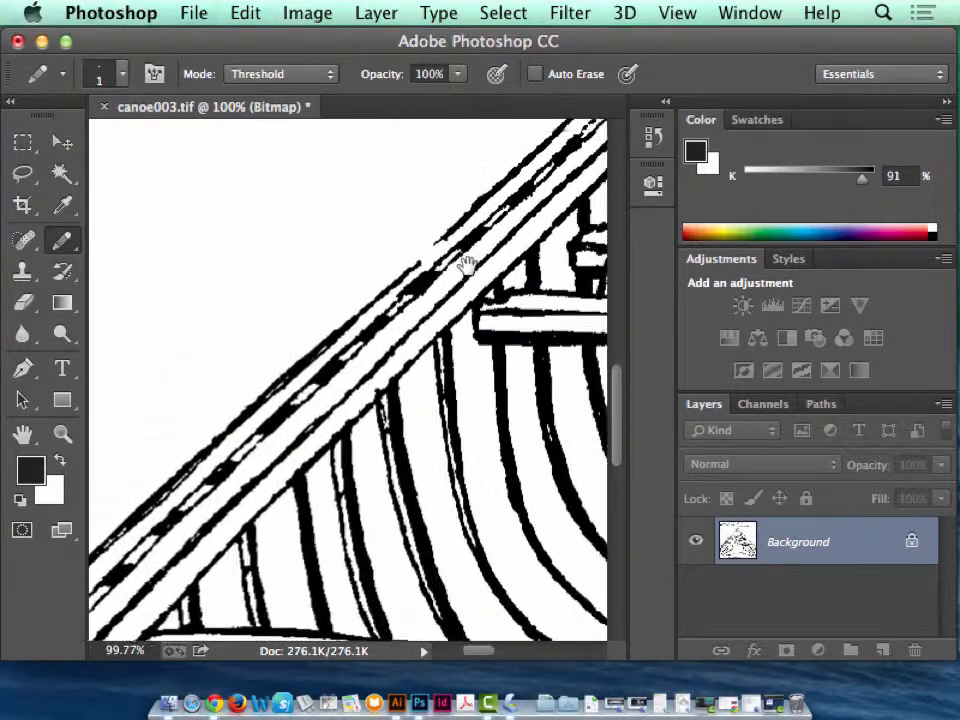
drag(466, 263, 444, 298)
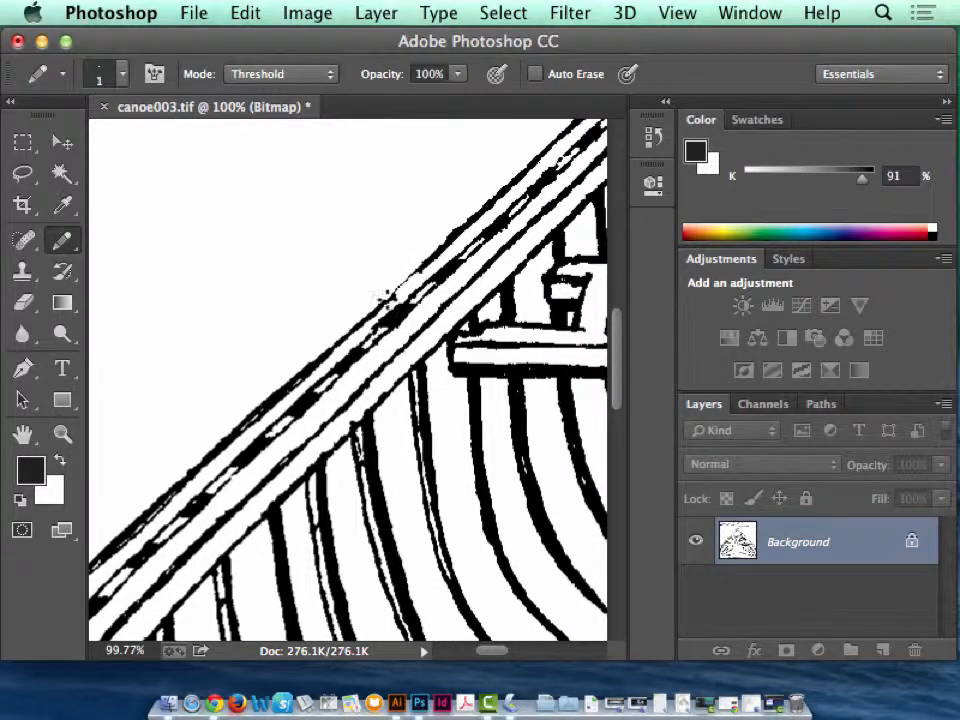
Close the gap in the outer edge line of the right gunwale near the canoe's bow.
key(space)
drag(508, 251, 222, 398)
drag(291, 246, 218, 261)
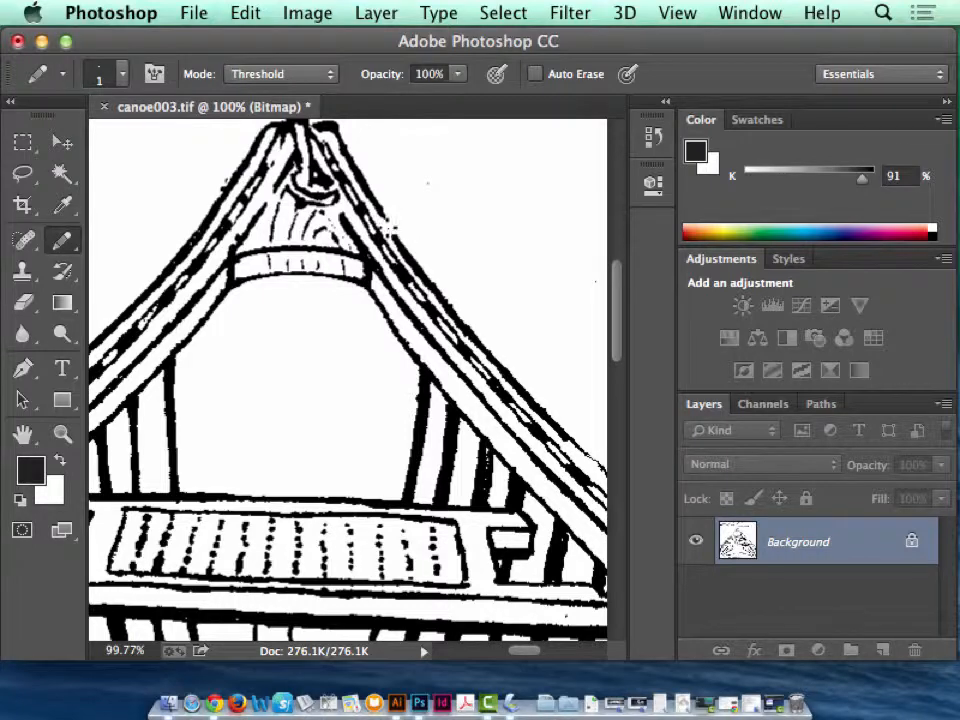
key(space)
mouse_move(229, 317)
mouse_down()
mouse_move(455, 275)
mouse_move(274, 326)
mouse_move(182, 340)
mouse_up()
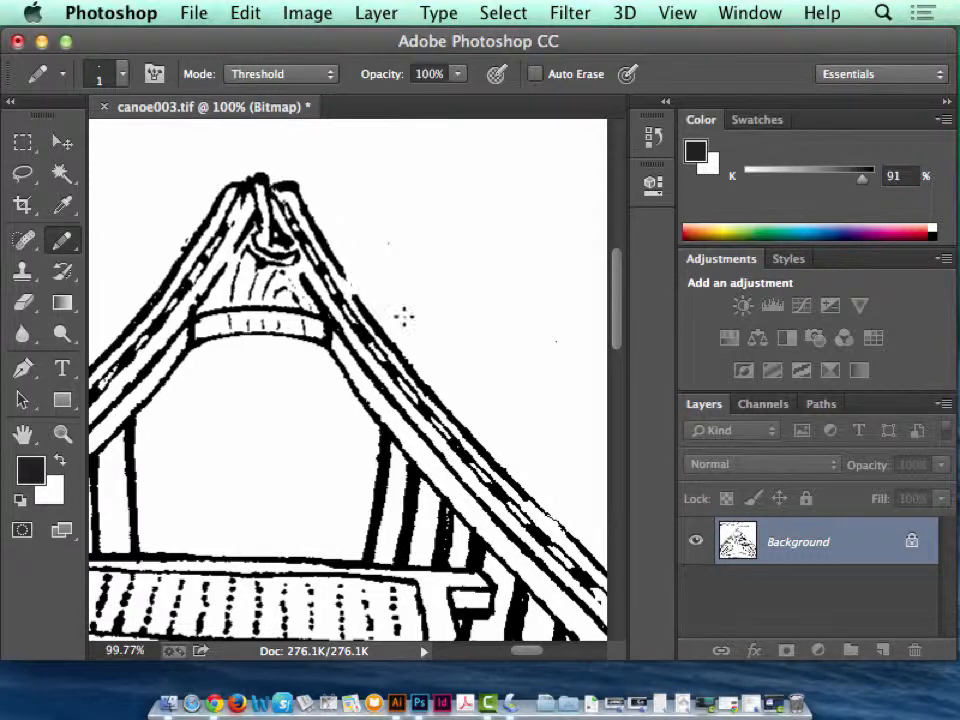
Resample the whole image to a resolution of 150 pixels/inch.
key(super+0)
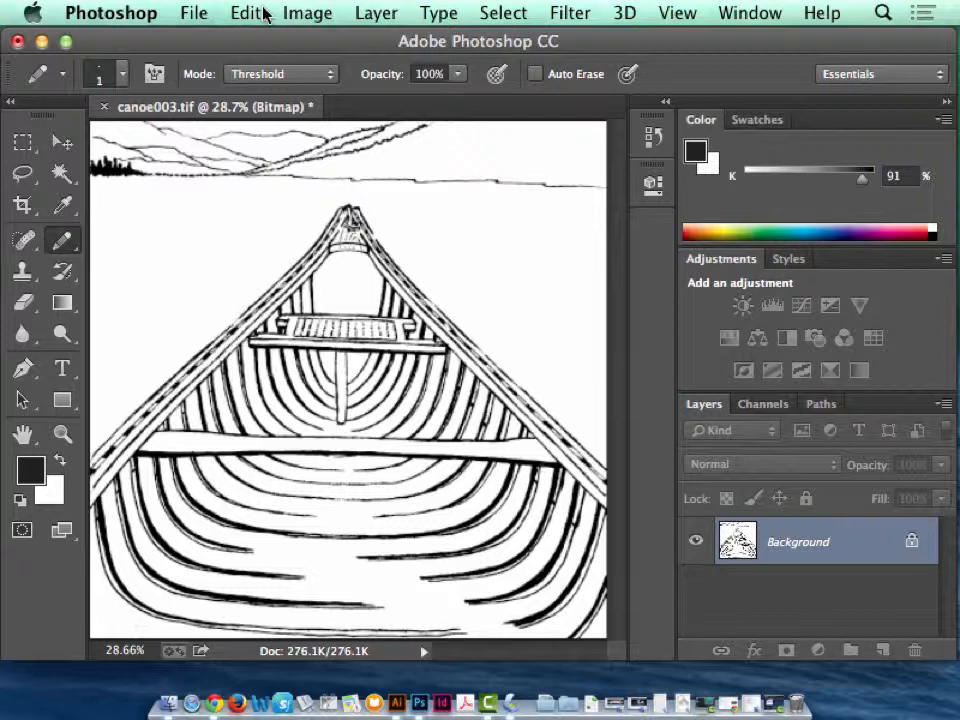
click(313, 12)
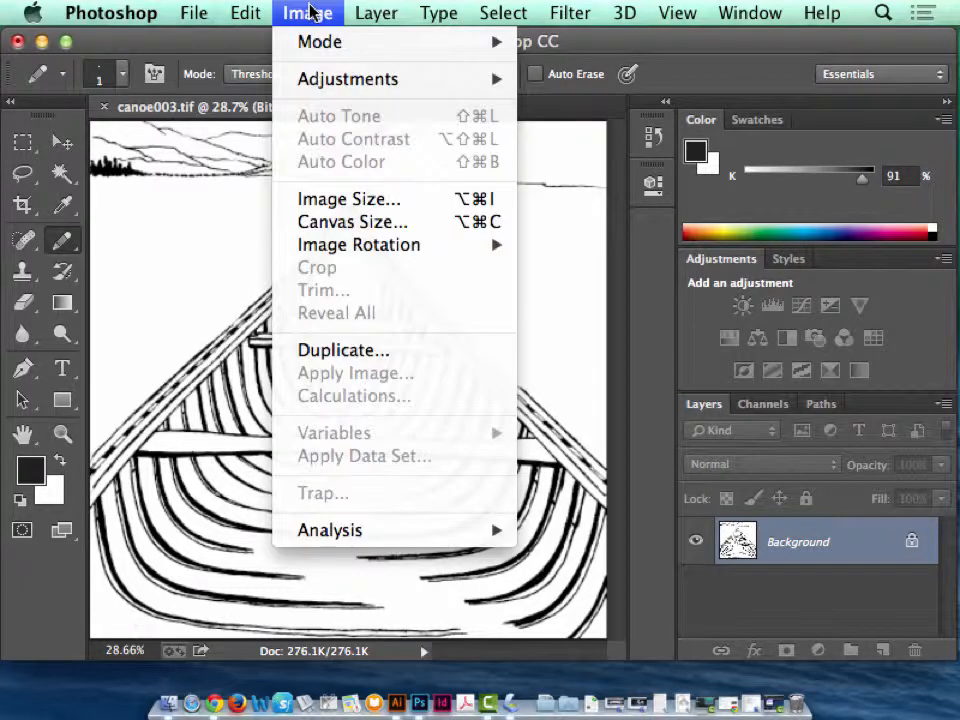
click(310, 12)
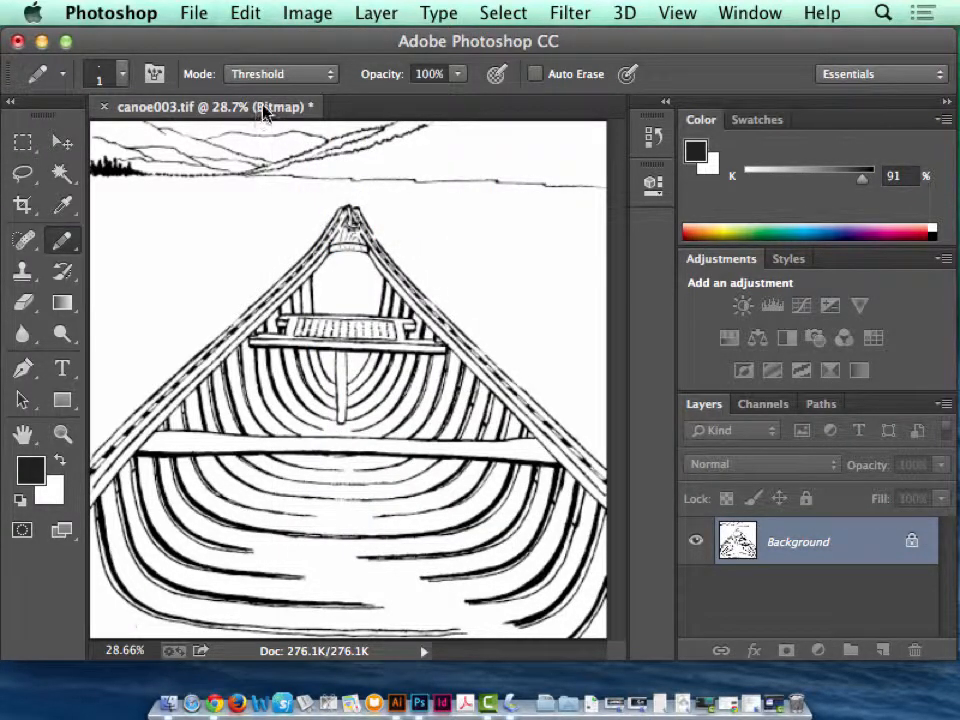
click(302, 16)
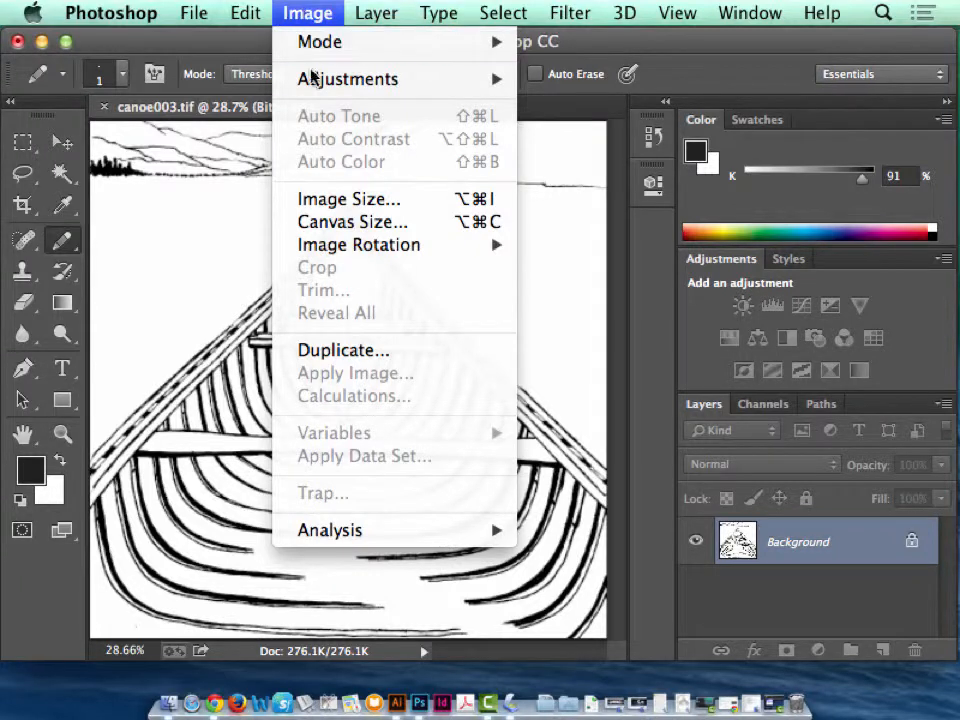
click(350, 207)
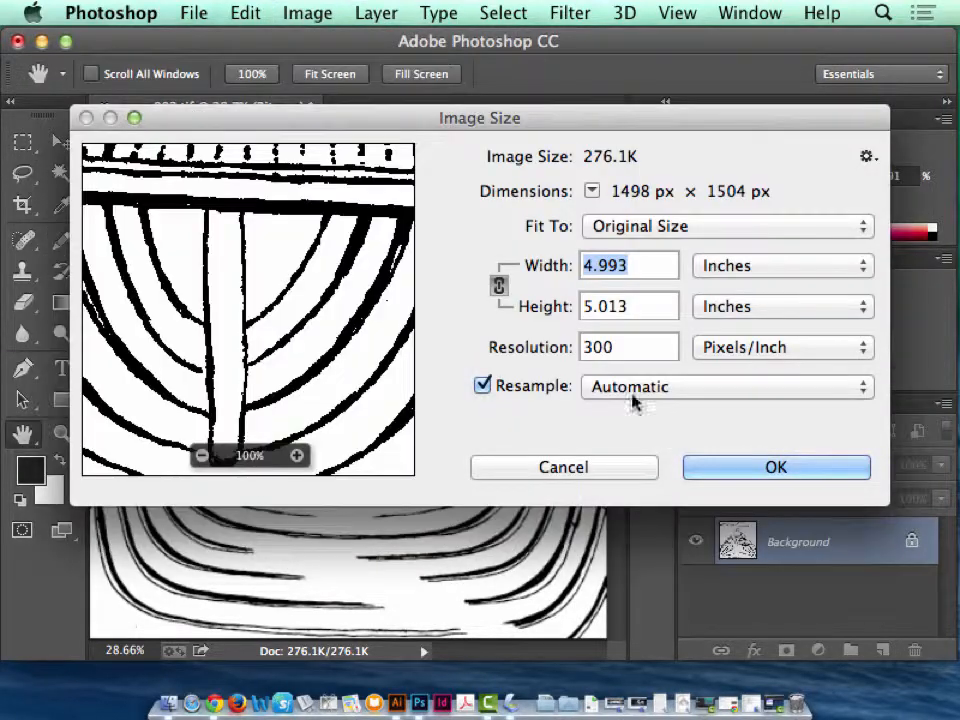
drag(624, 347, 562, 355)
text(150)
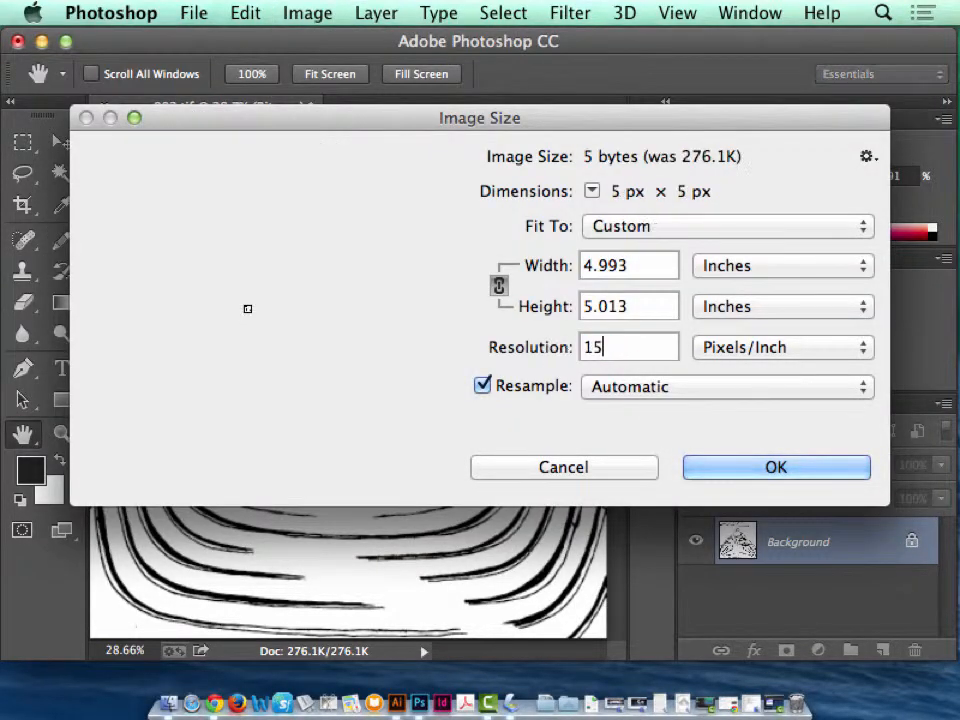
click(772, 470)
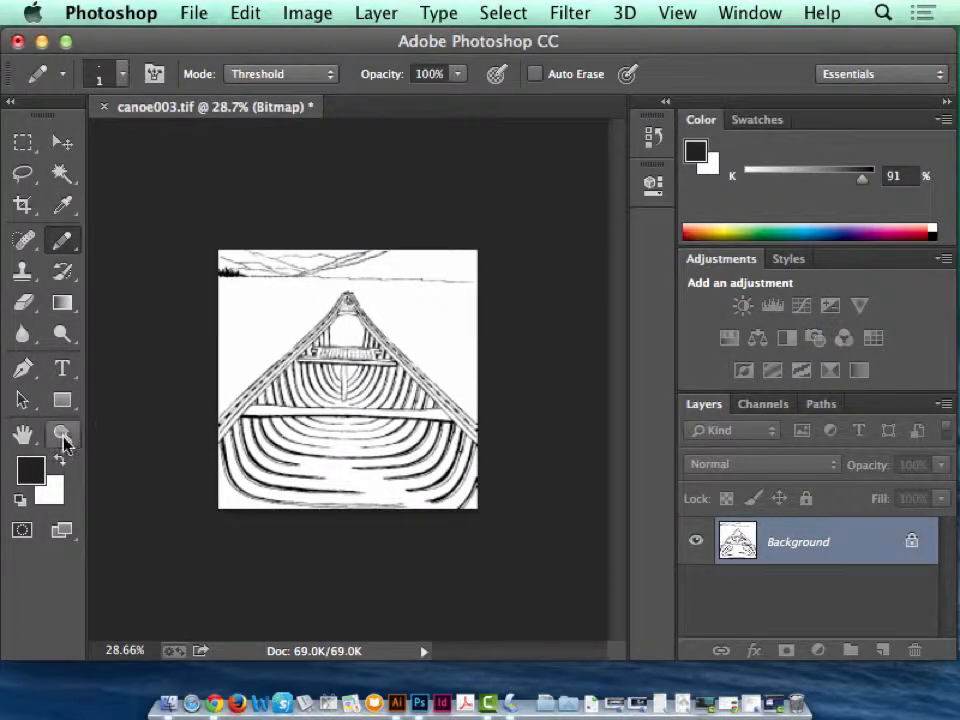
Close the gaps in the right gunwale's outer edge line on the resampled image with the Pencil tool.
click(62, 434)
click(434, 377)
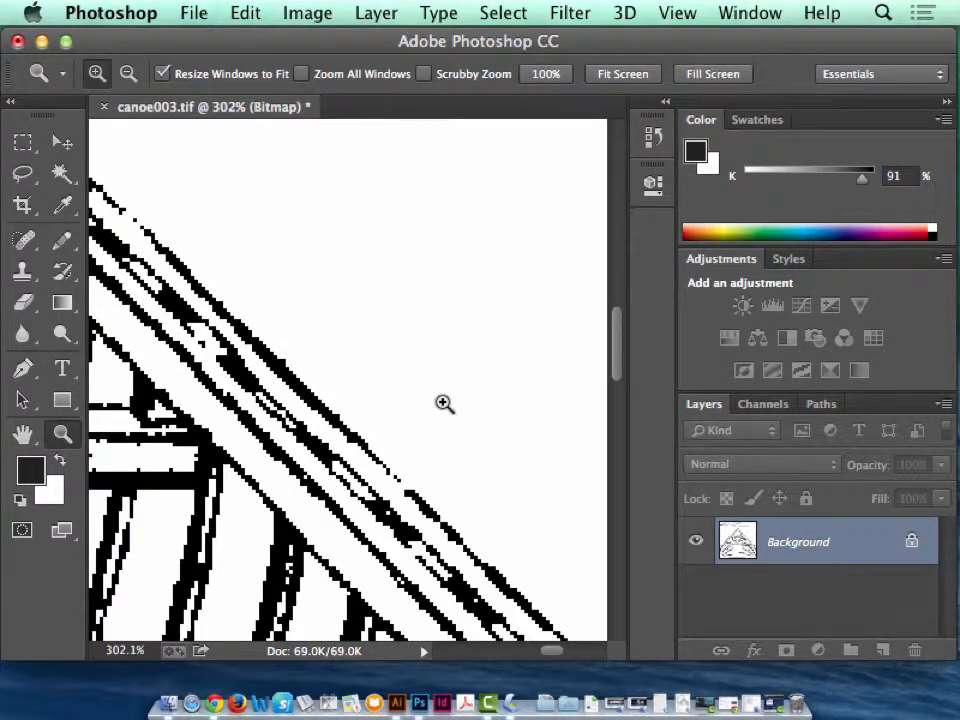
click(60, 243)
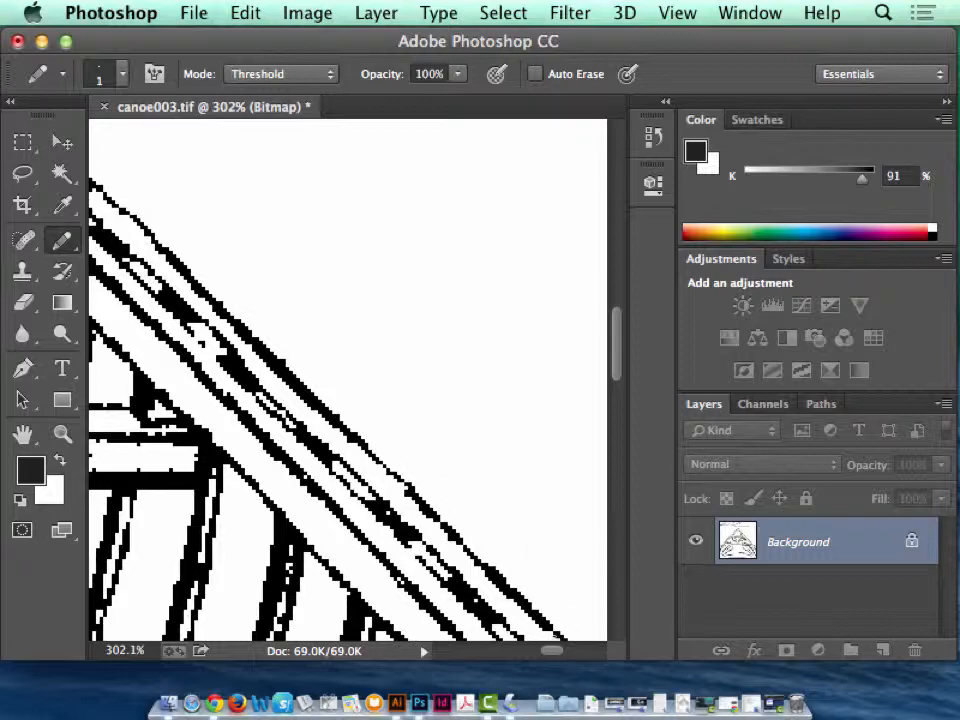
Extend the shoreline to the image's right edge with a straight horizontal pencil stroke.
key(super+minus)
key(super+minus)
key(super+minus)
key(super+minus)
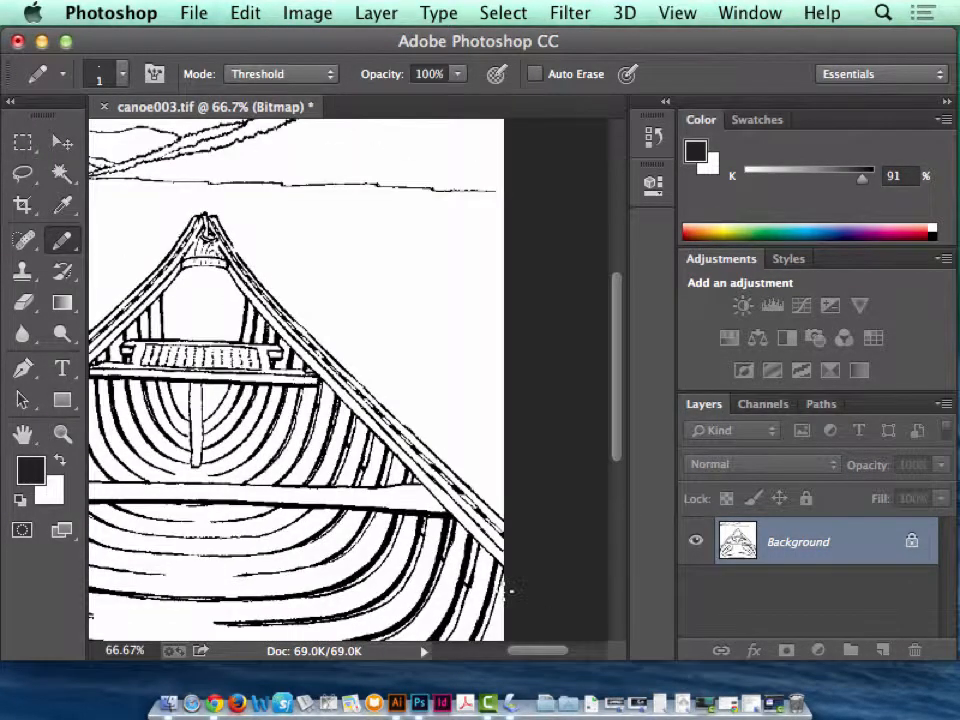
click(66, 430)
drag(441, 174, 546, 220)
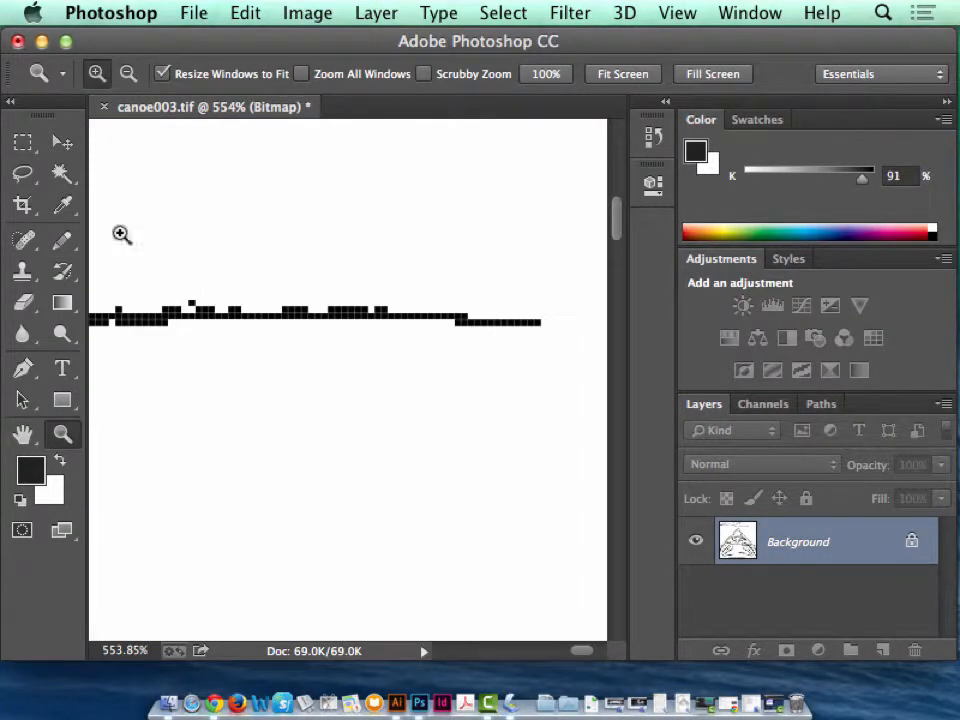
click(62, 241)
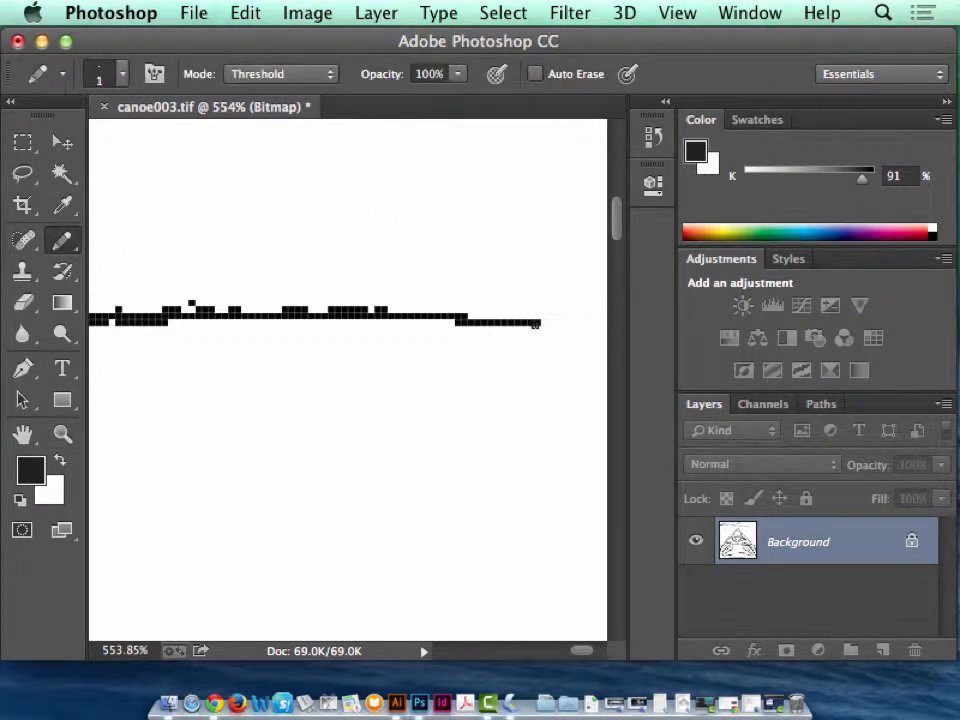
drag(535, 324, 631, 325)
key(super+0)
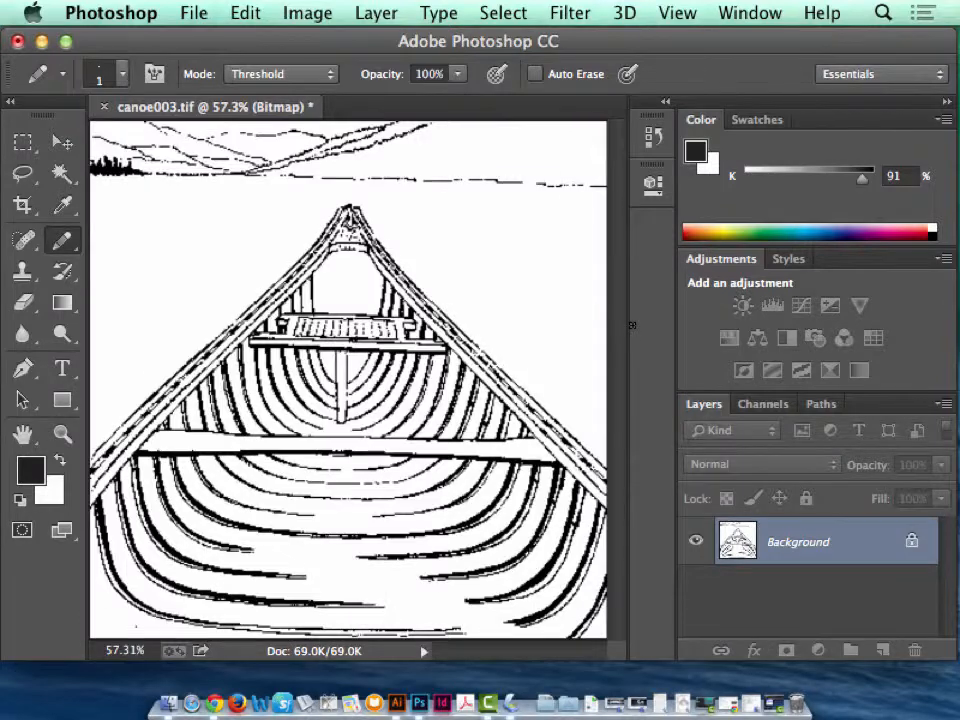
Extend the two upper mountain slope lines to the image's top edge with the Pencil tool.
click(64, 434)
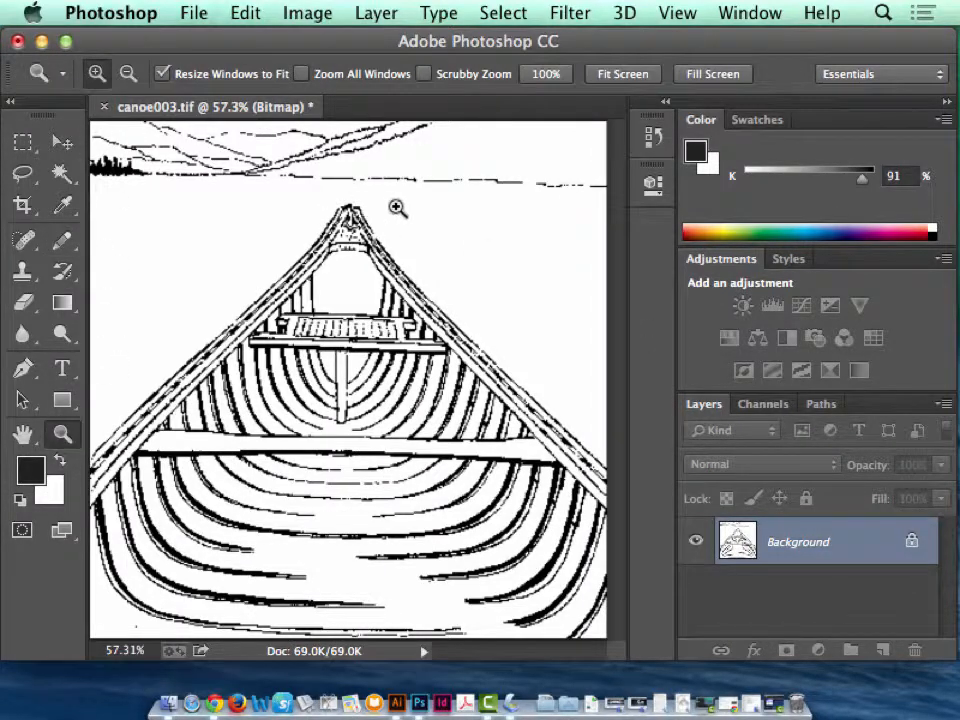
drag(399, 208, 264, 80)
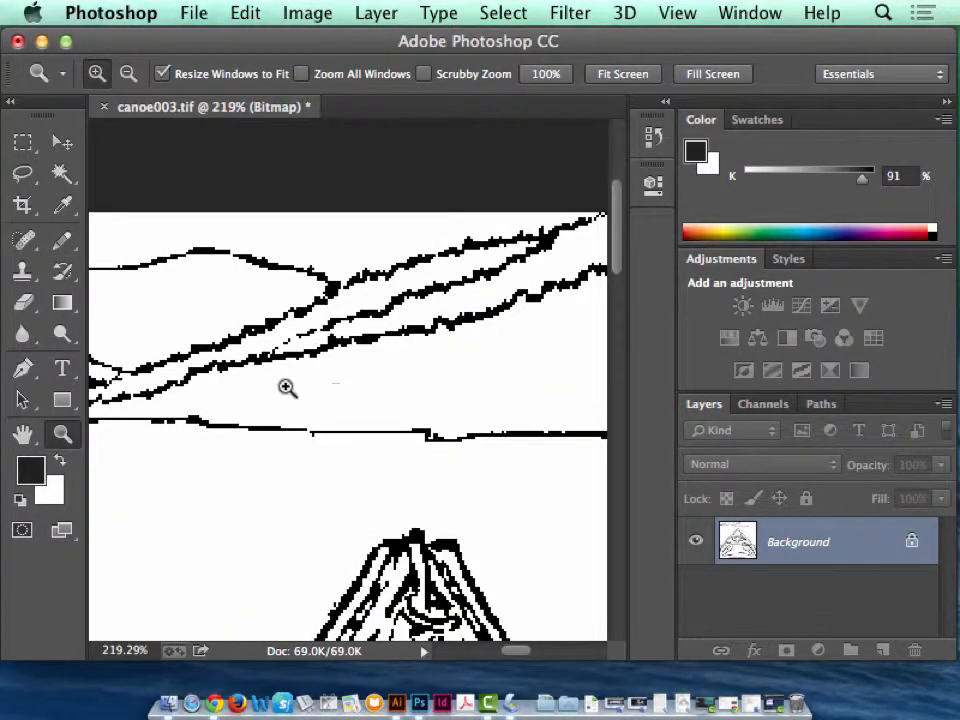
click(61, 240)
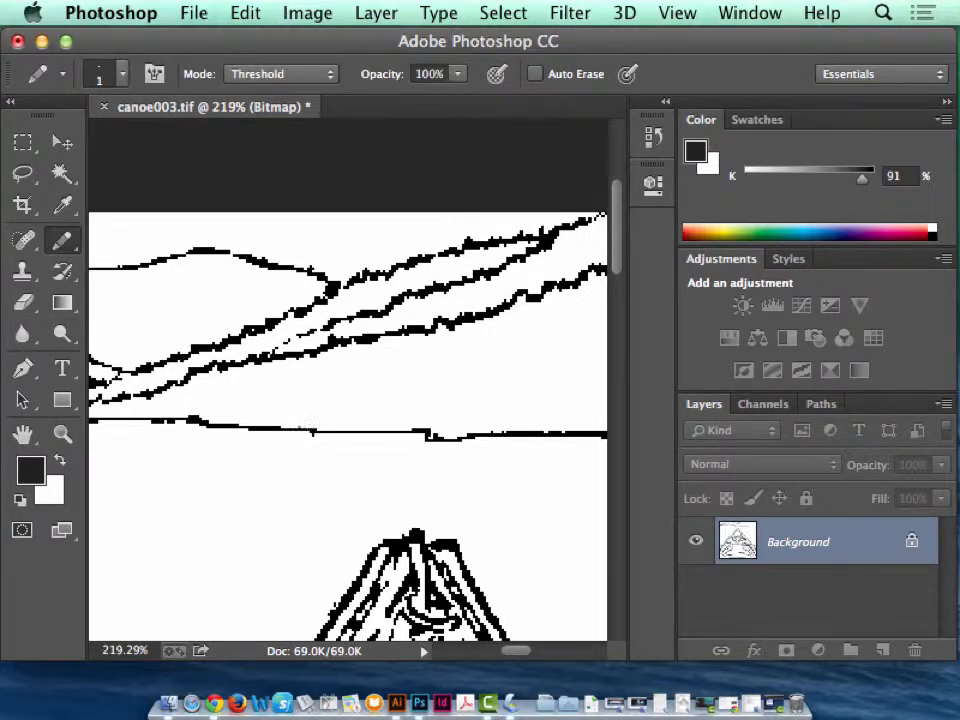
scroll(343, 339, right, 5)
scroll(343, 339, up, 2)
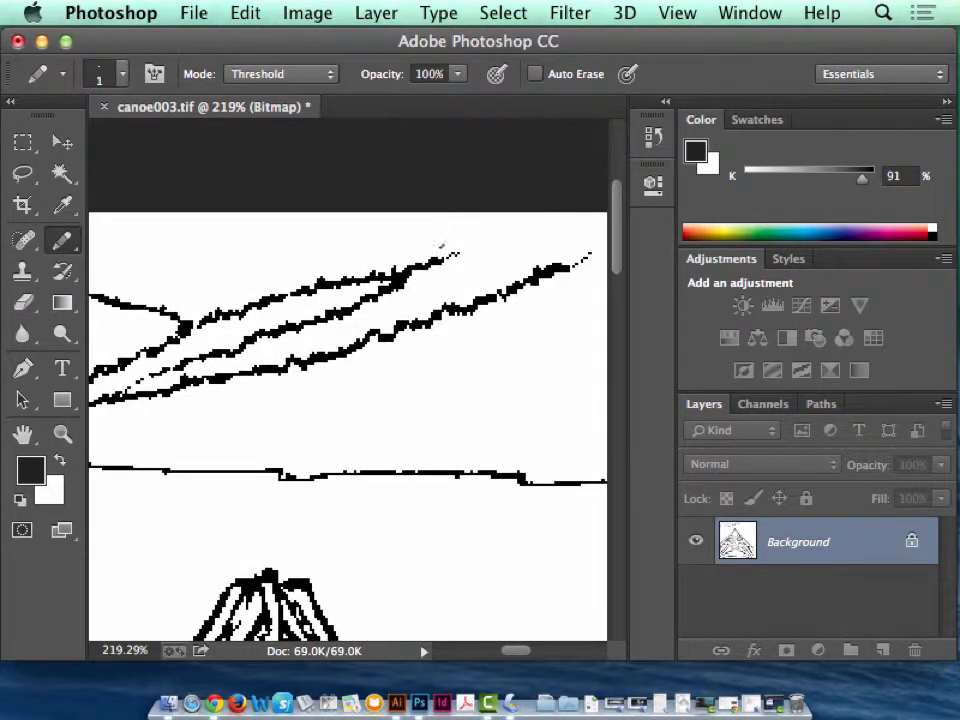
drag(447, 255, 530, 217)
drag(539, 377, 246, 399)
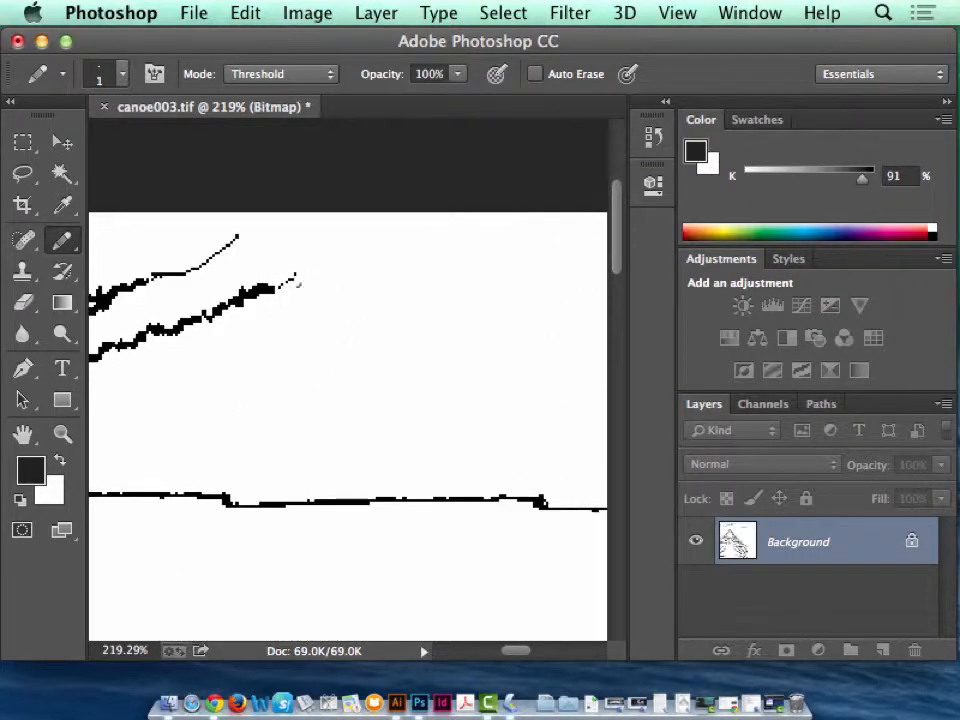
drag(277, 290, 380, 211)
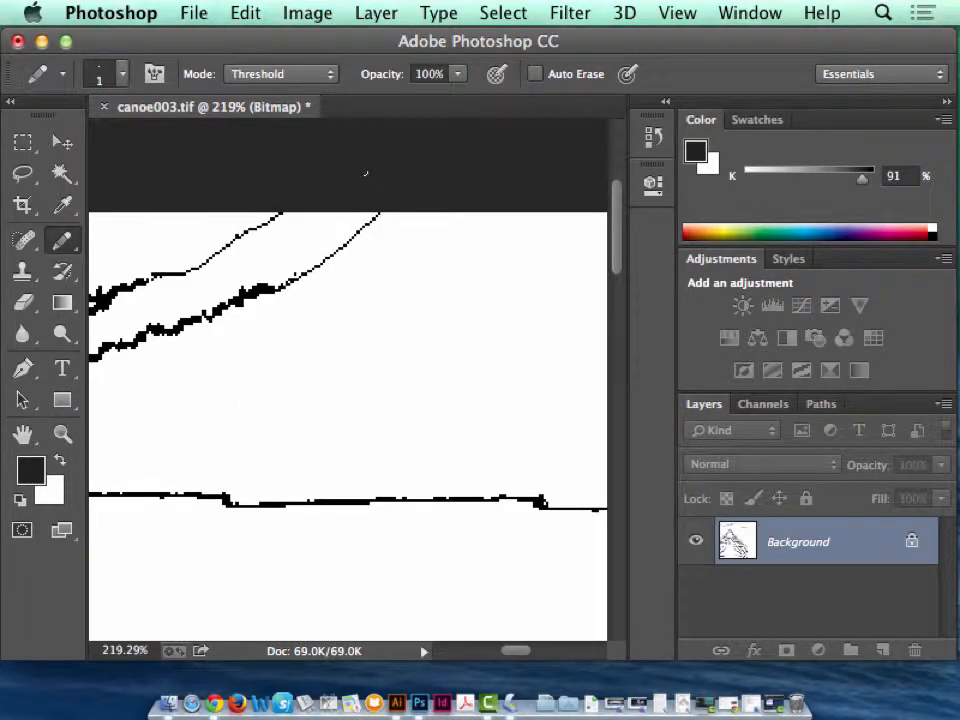
Close the gaps along the mountain ridge and slope lines with short pencil strokes.
drag(171, 343, 529, 343)
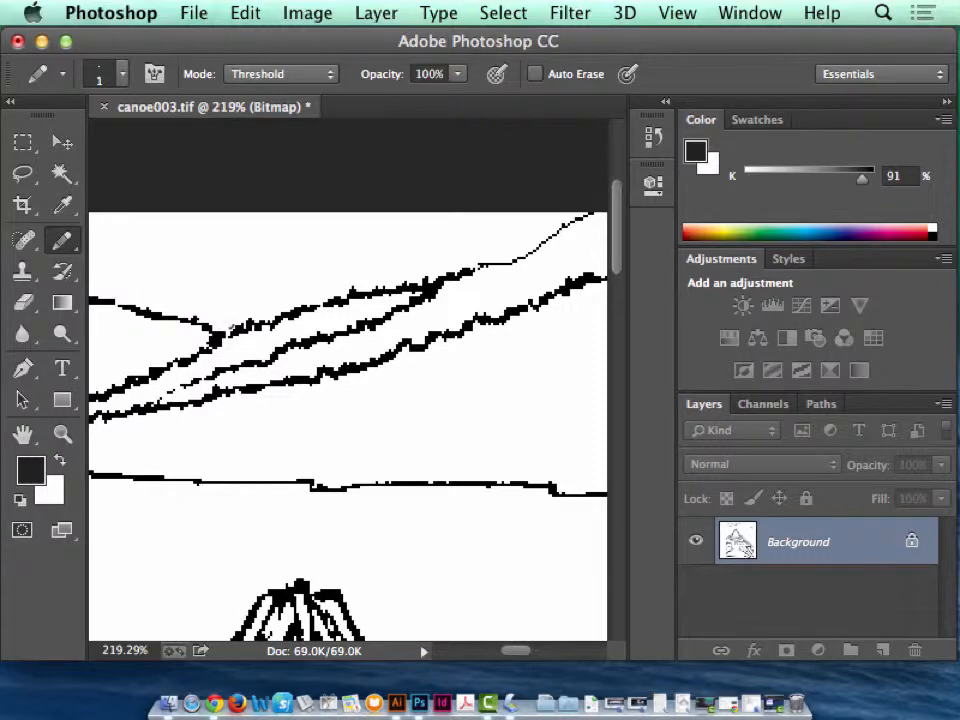
drag(205, 404, 332, 363)
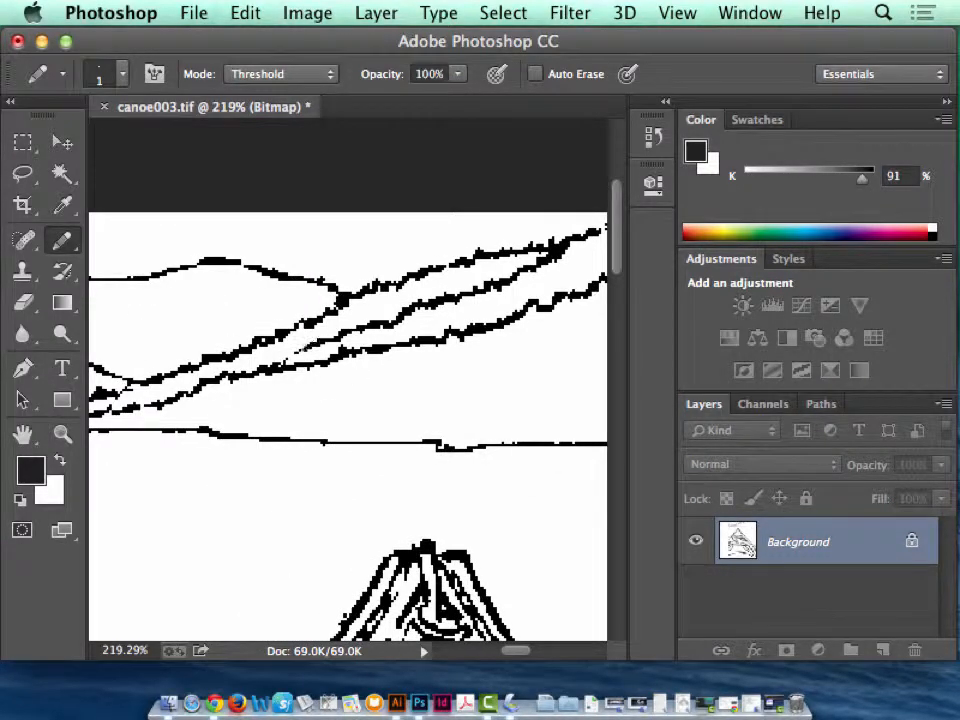
drag(177, 388, 382, 371)
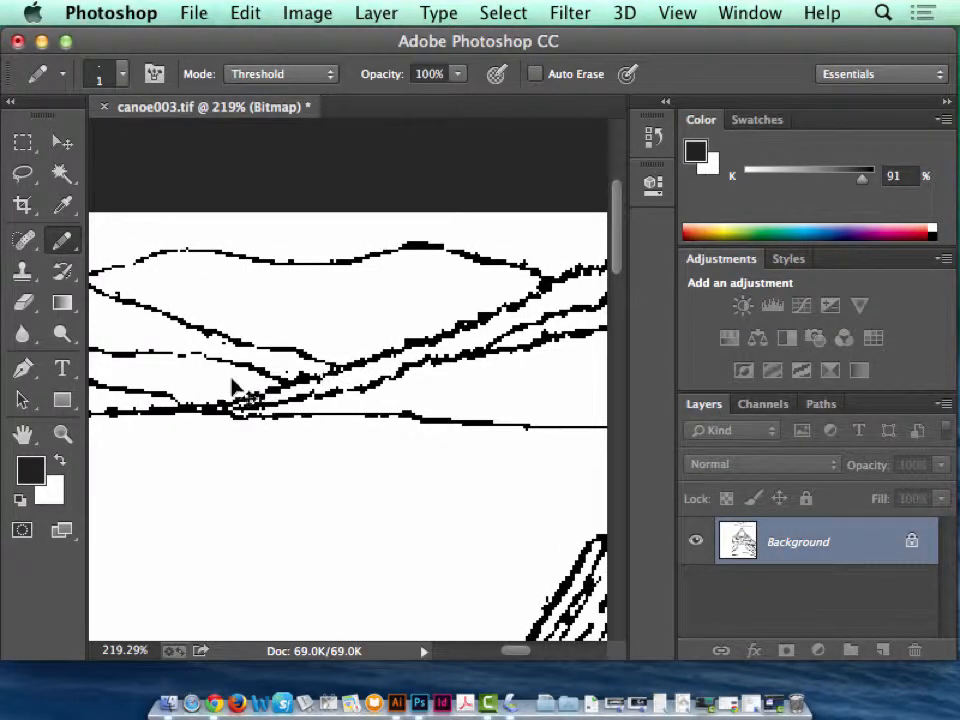
scroll(348, 426, left, 5)
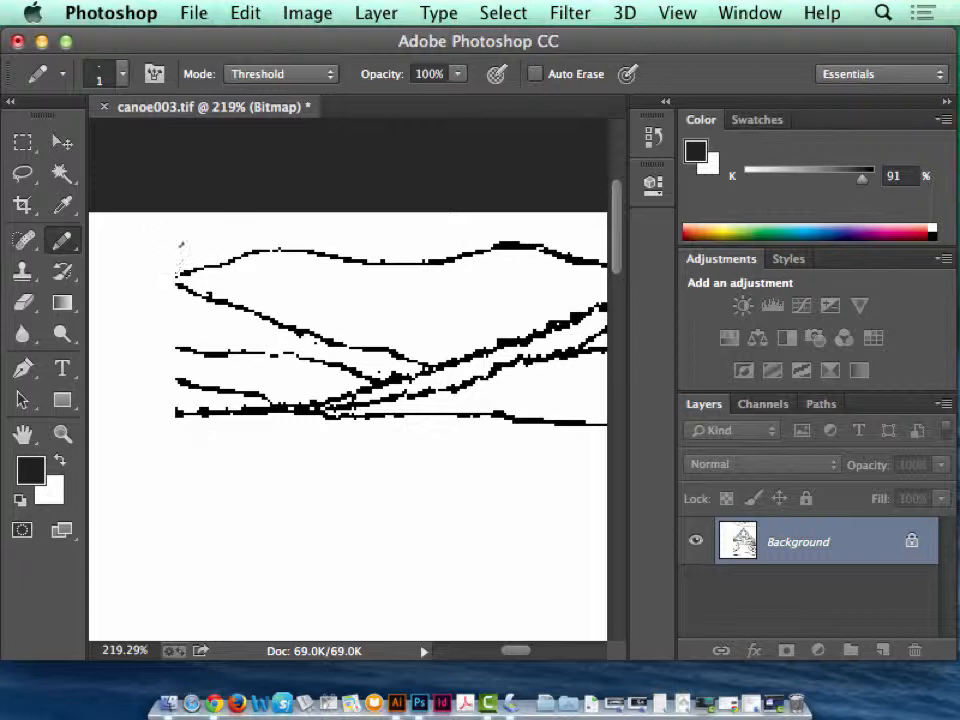
Join the cut-off mountain lines with a vertical pencil line and close the left gunwale's open end at the artwork's left edge.
drag(187, 428, 187, 440)
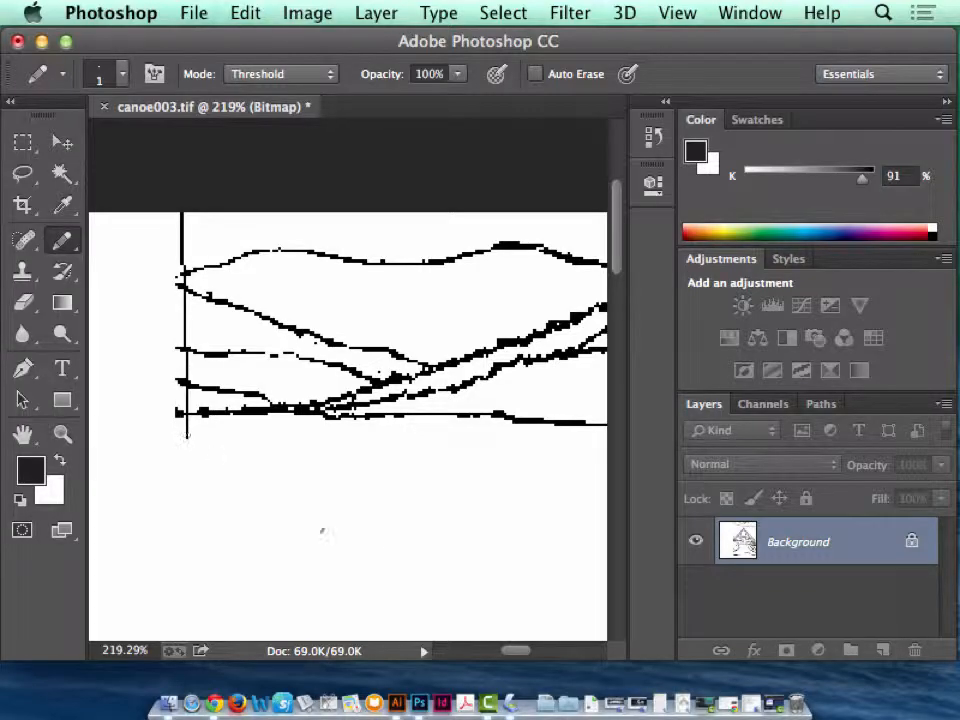
key(space)
drag(398, 568, 268, 190)
mouse_move(257, 500)
mouse_down()
mouse_move(311, 349)
mouse_move(407, 204)
mouse_move(342, 392)
mouse_up()
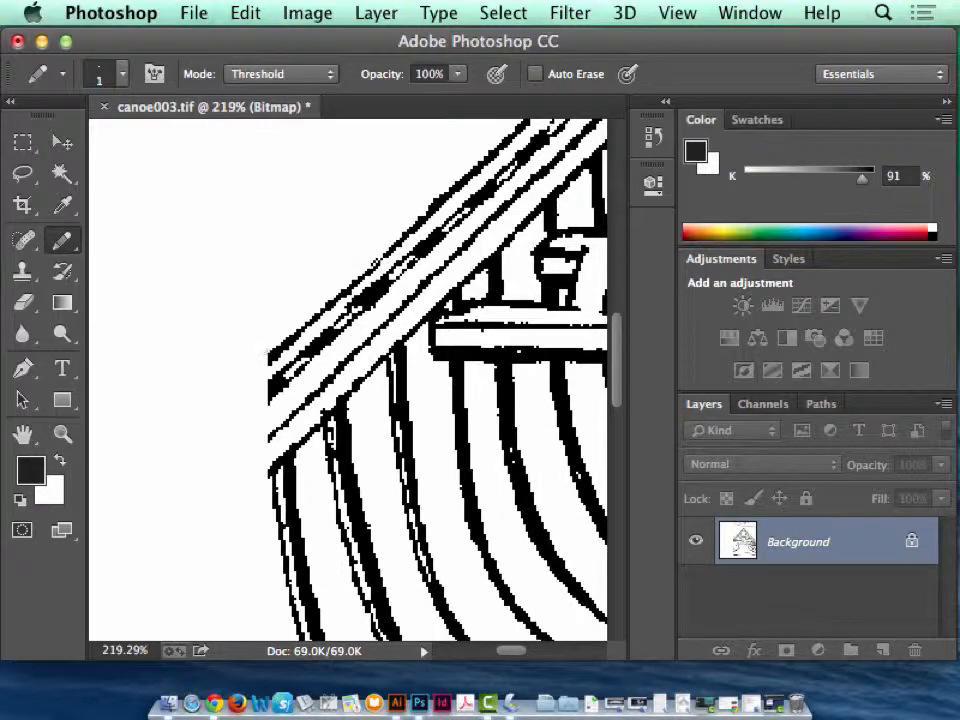
alt+click(279, 358)
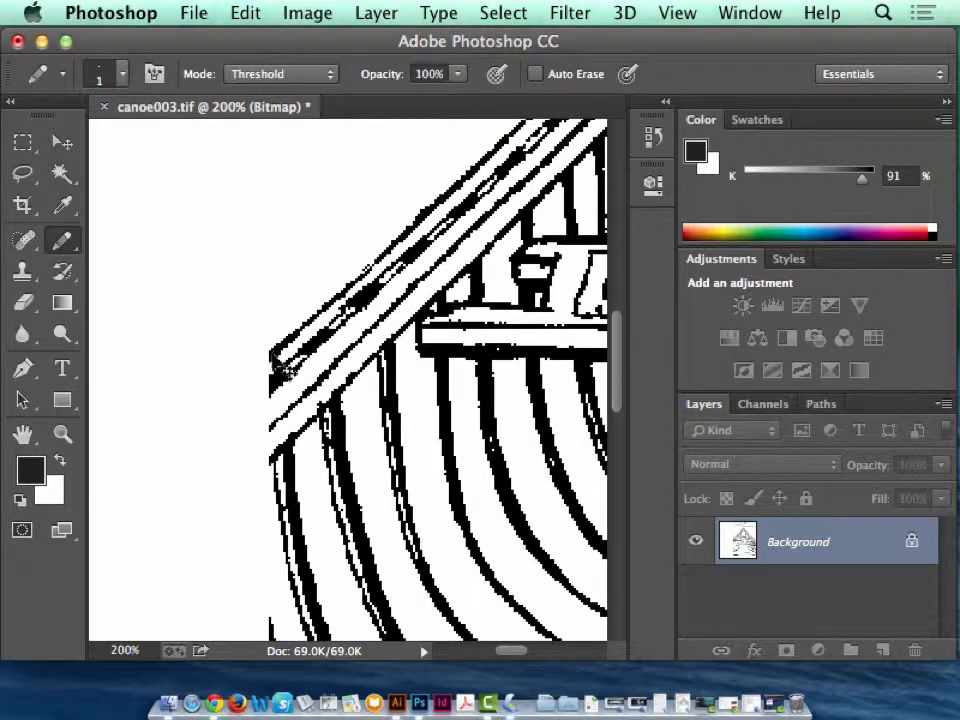
Step back through the edits until the pencil strokes on the mountains and gunwale and the accidental artwork shifts are undone.
key(super+minus)
key(super+minus)
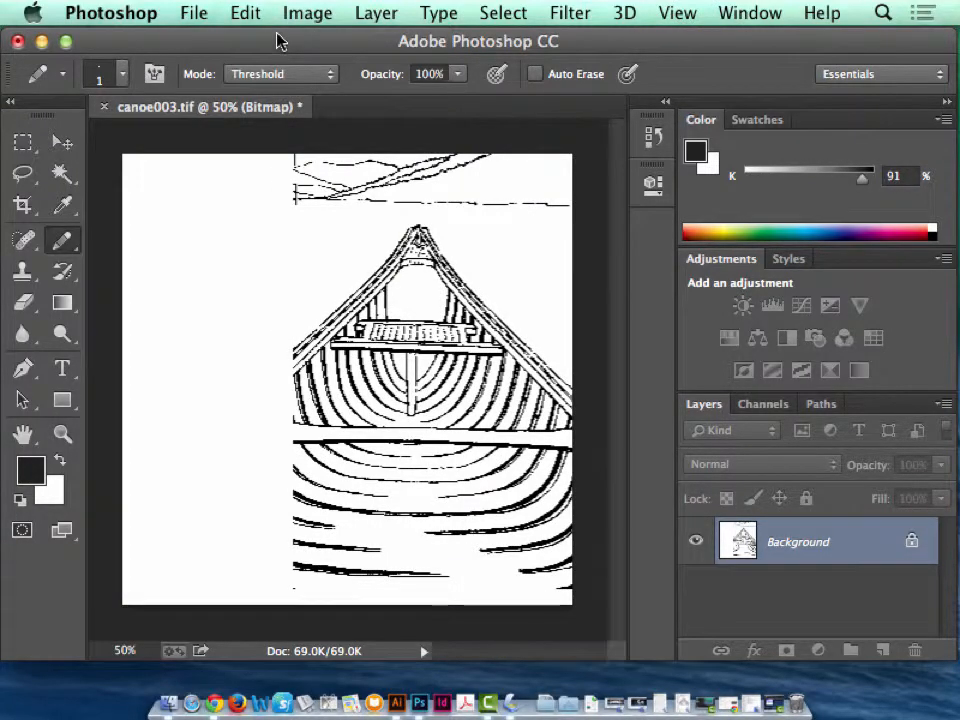
click(248, 13)
click(254, 83)
click(244, 16)
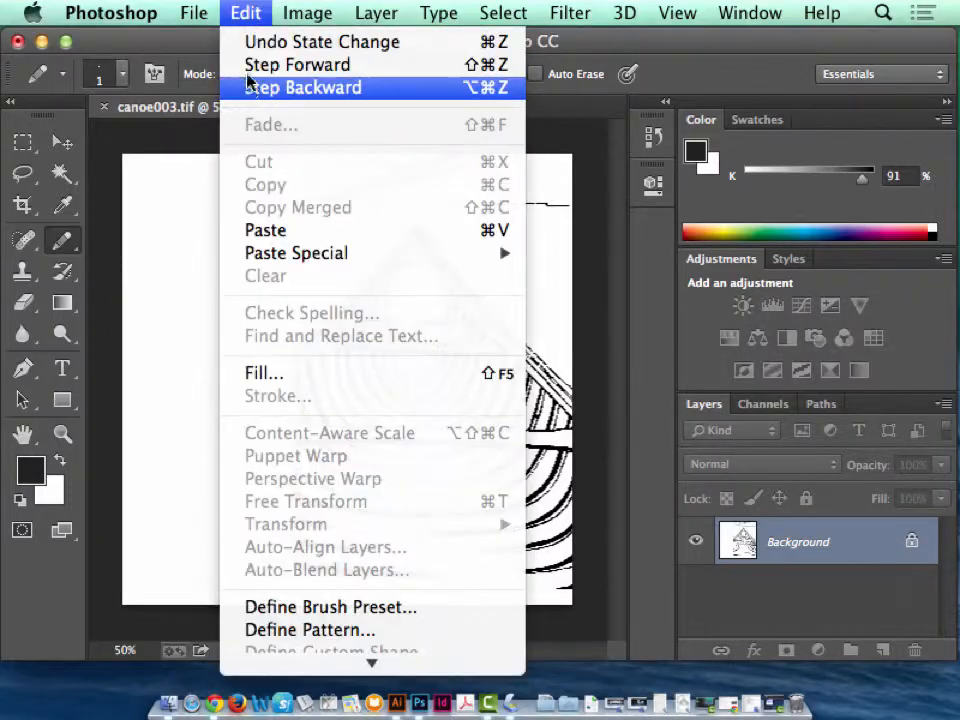
click(248, 83)
click(242, 17)
click(249, 86)
click(244, 15)
click(248, 88)
click(244, 15)
click(262, 90)
click(244, 15)
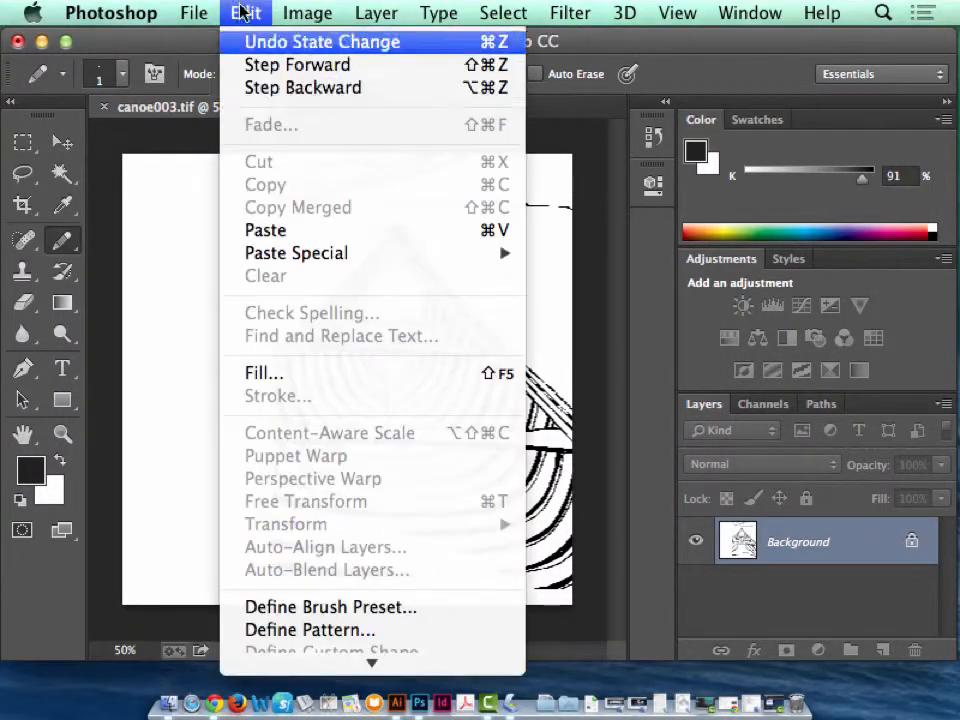
click(240, 88)
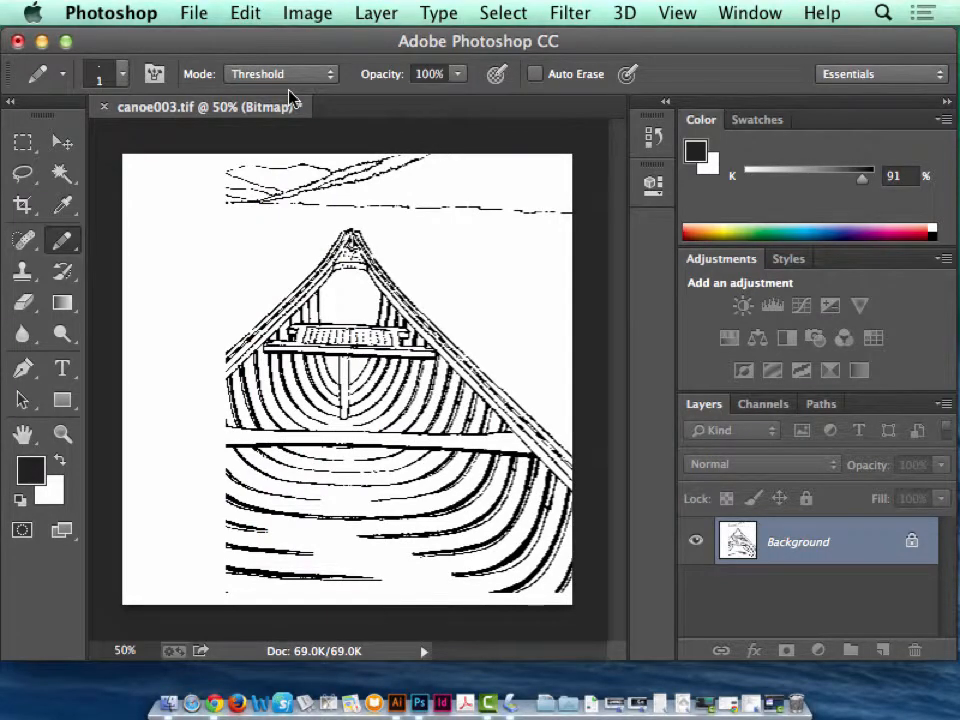
click(244, 14)
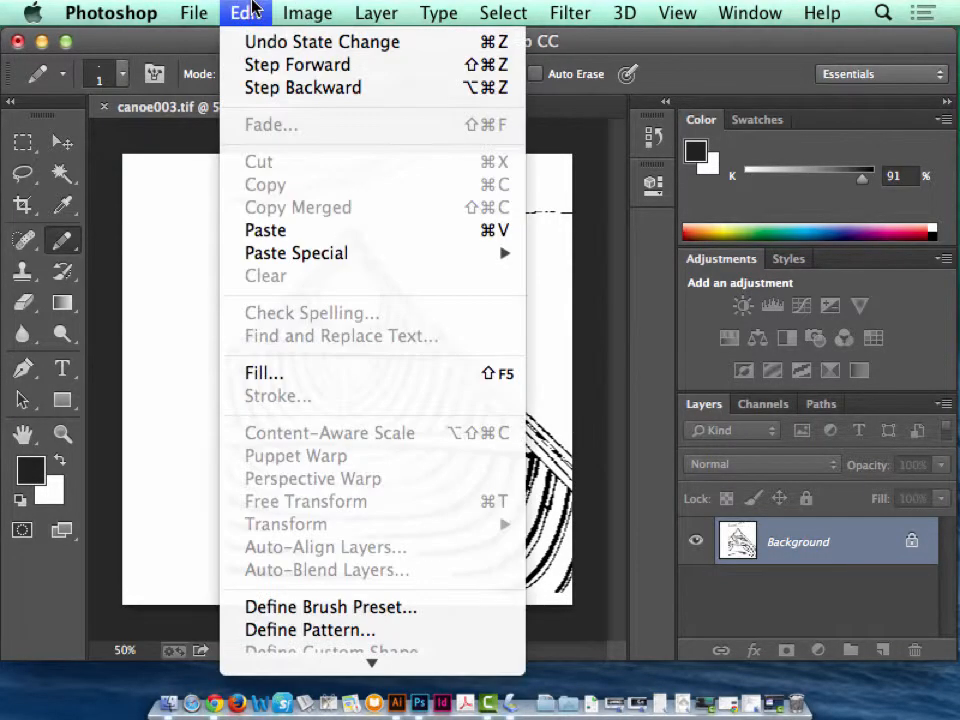
click(272, 88)
click(246, 14)
click(253, 88)
click(246, 19)
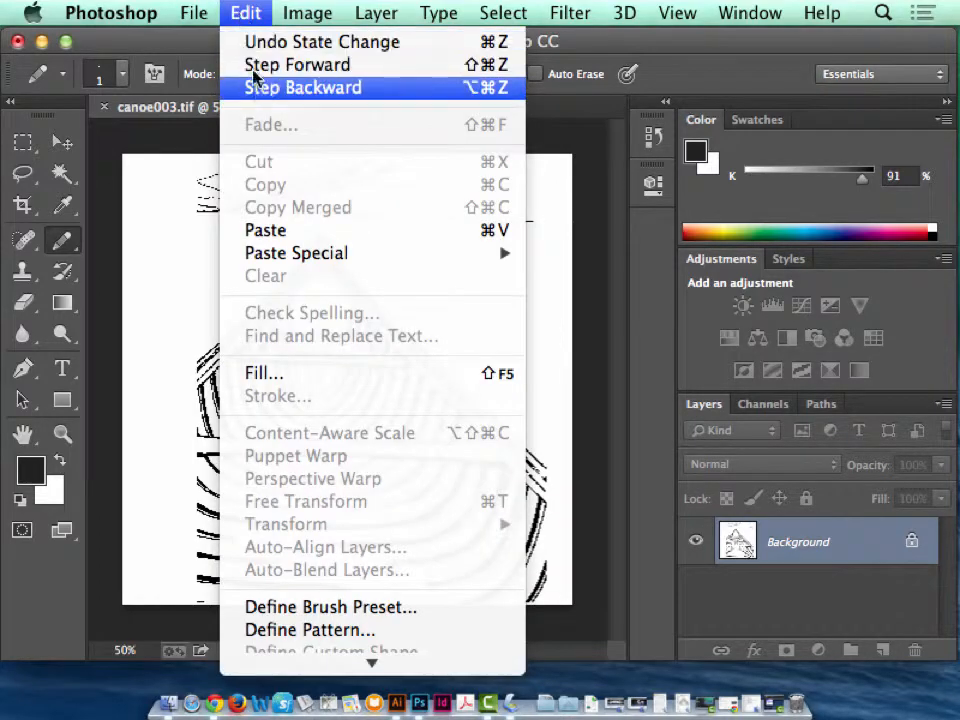
click(253, 88)
click(245, 14)
click(246, 88)
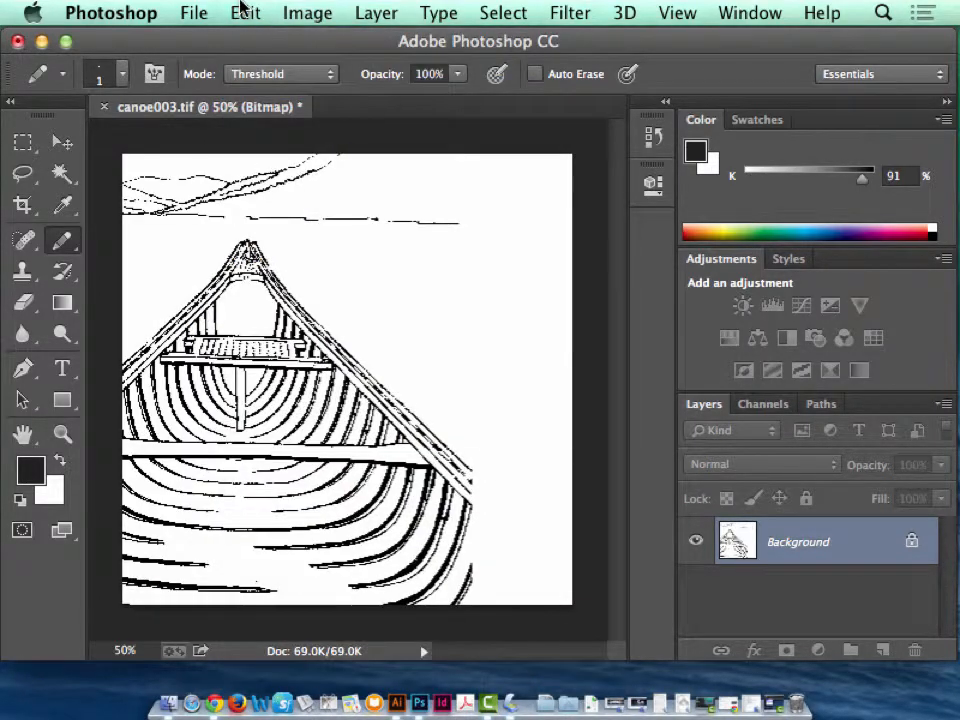
click(244, 14)
click(253, 88)
click(242, 13)
click(262, 88)
click(245, 14)
click(250, 88)
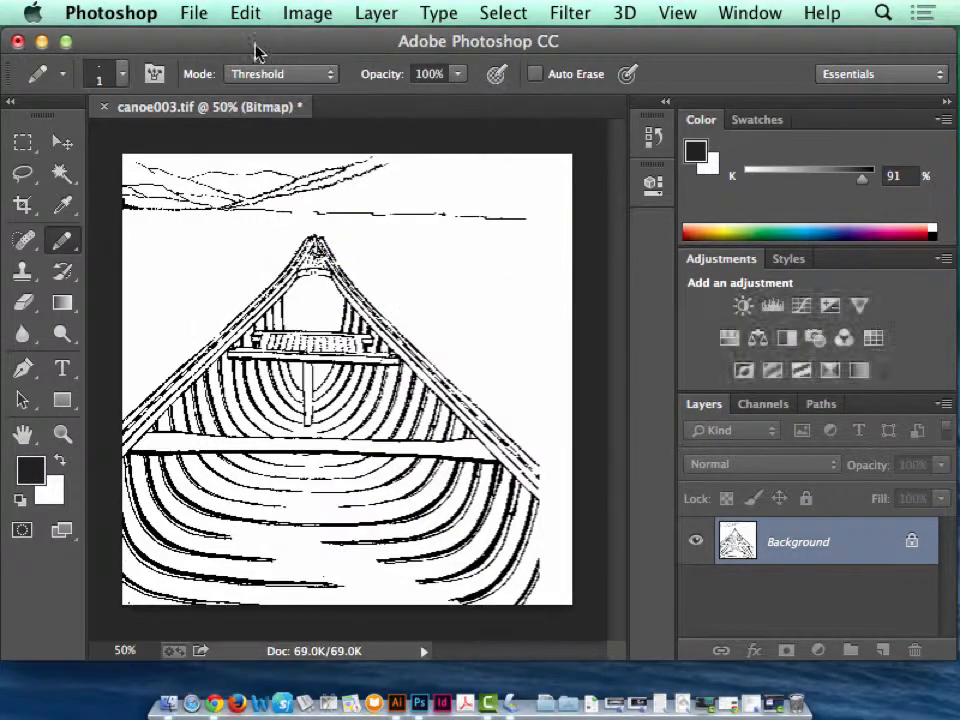
click(245, 14)
click(251, 88)
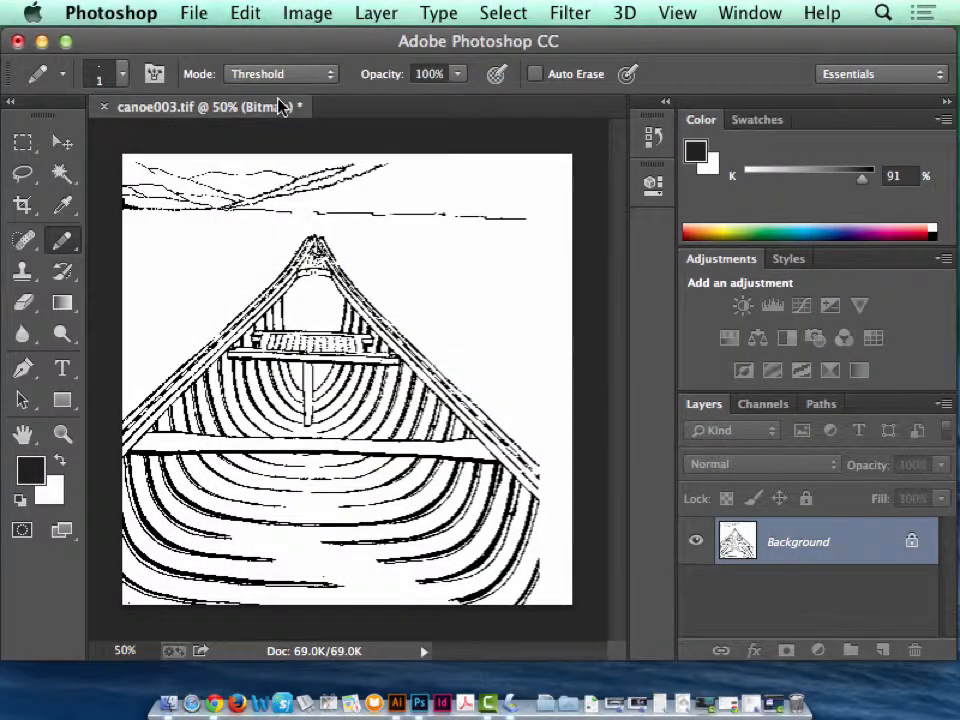
click(245, 14)
click(251, 88)
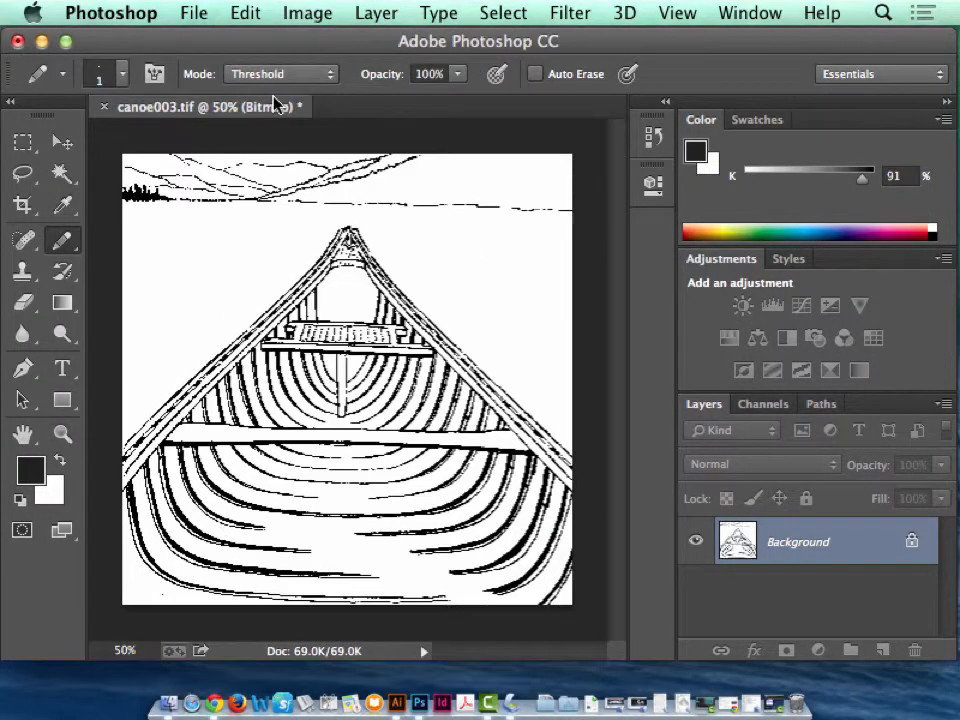
Check the document's dimensions and resolution in Image Size, and examine the mountain lines at pixel level.
click(305, 12)
mouse_move(365, 252)
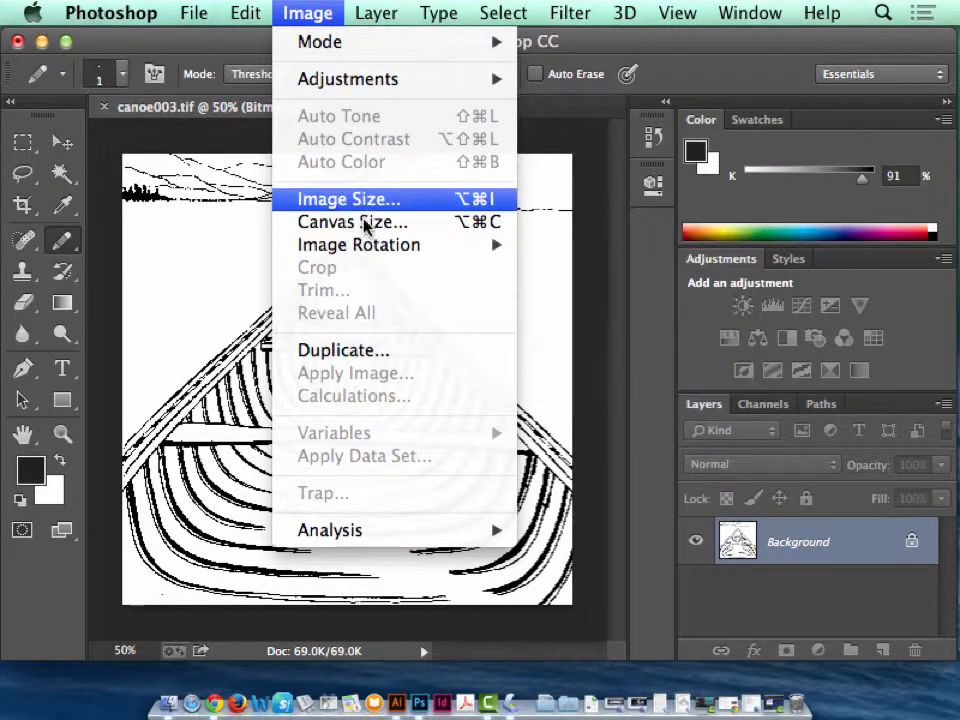
click(350, 199)
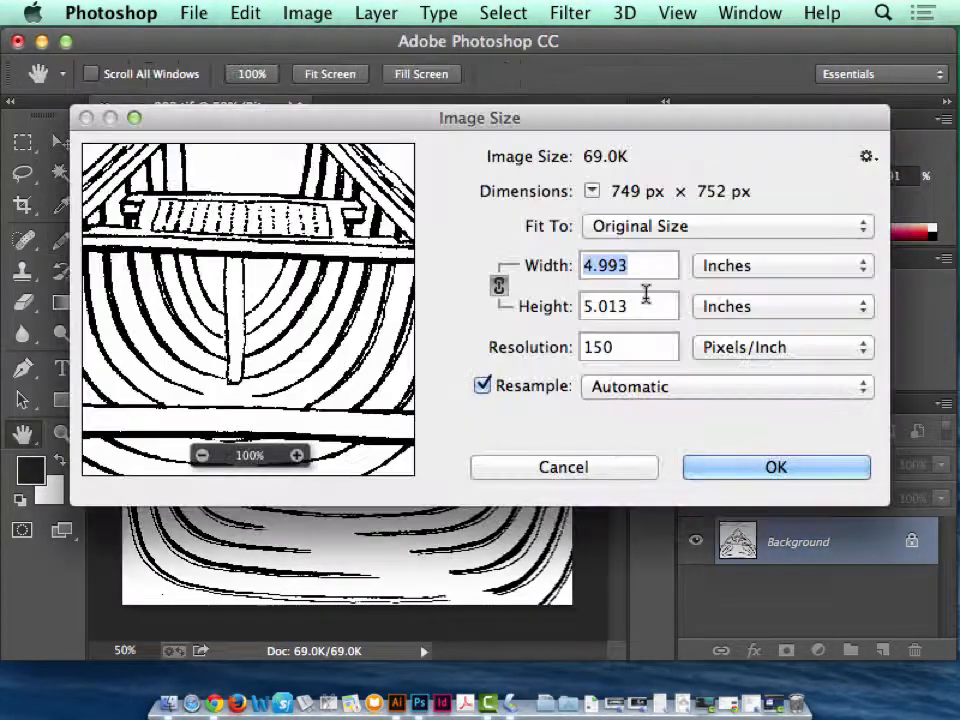
click(744, 470)
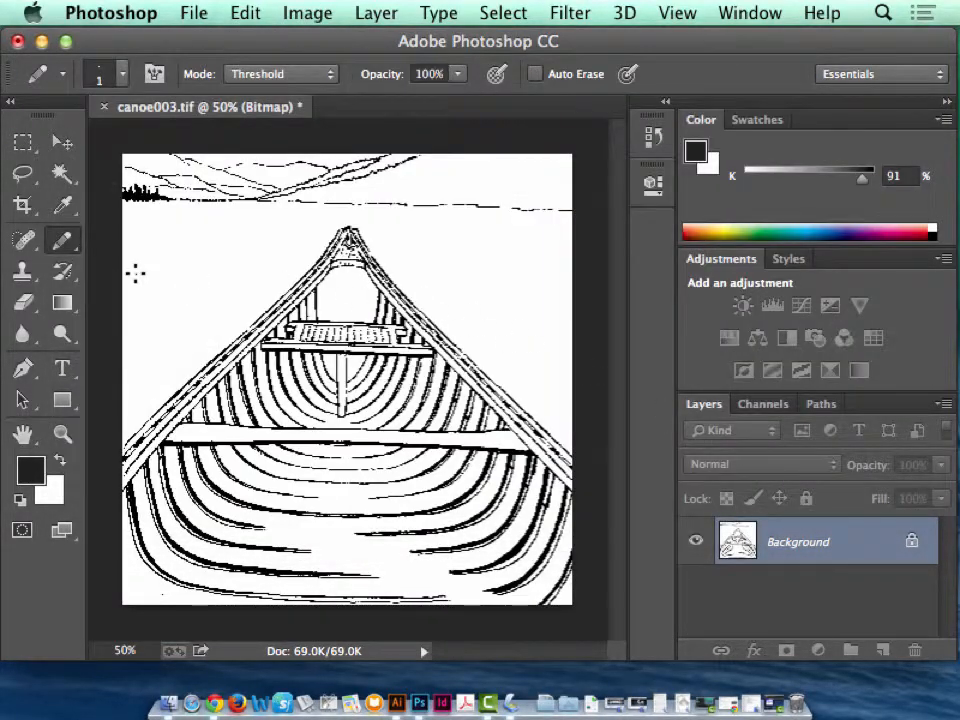
key(z)
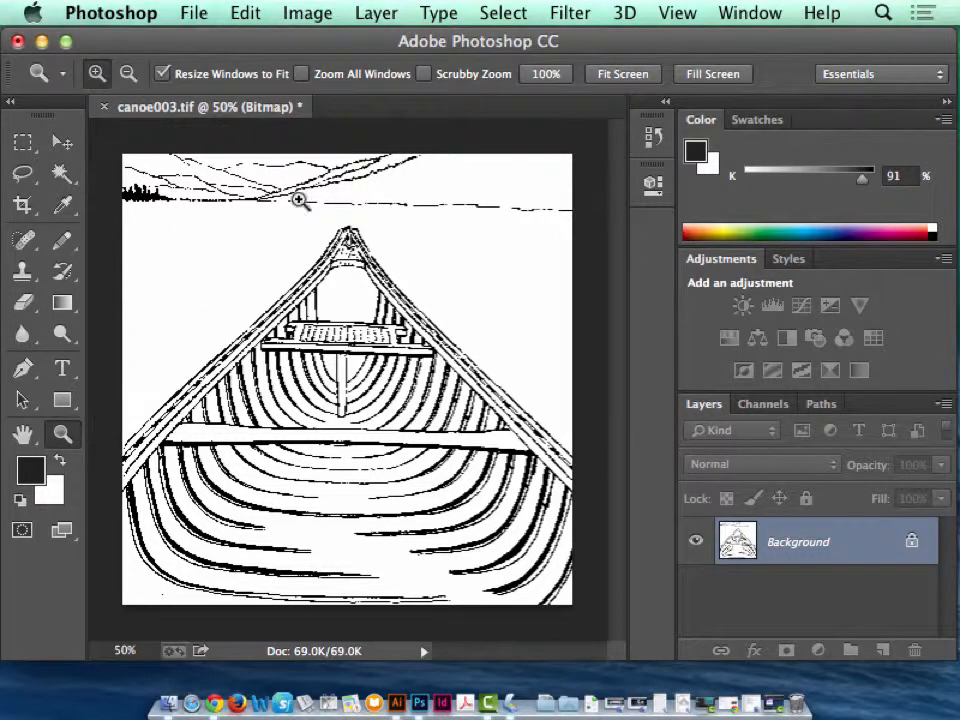
drag(298, 200, 171, 118)
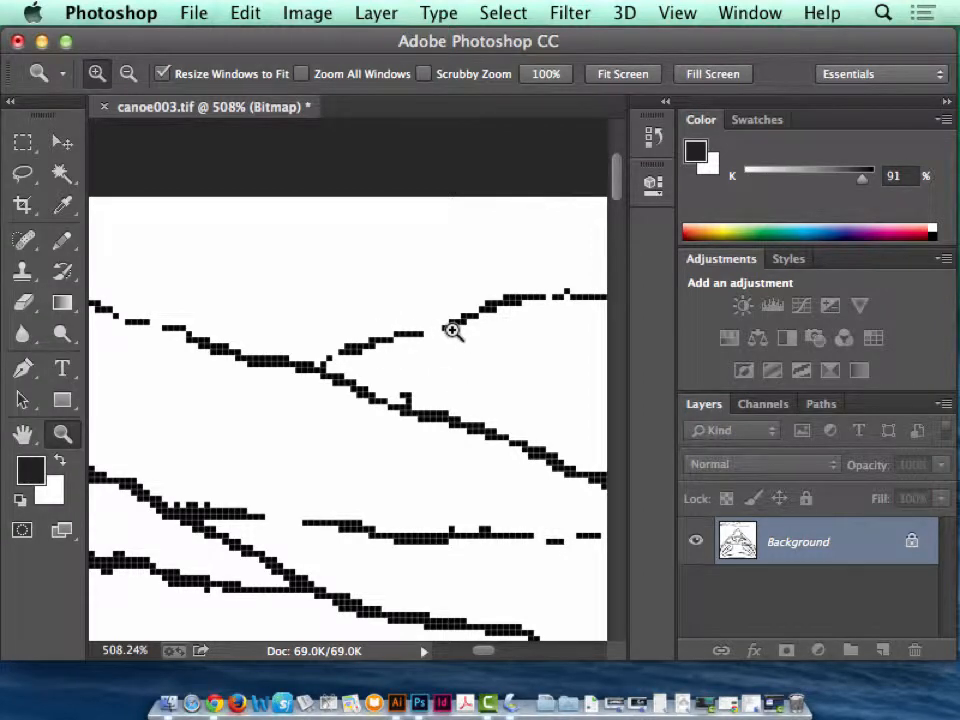
key(super+0)
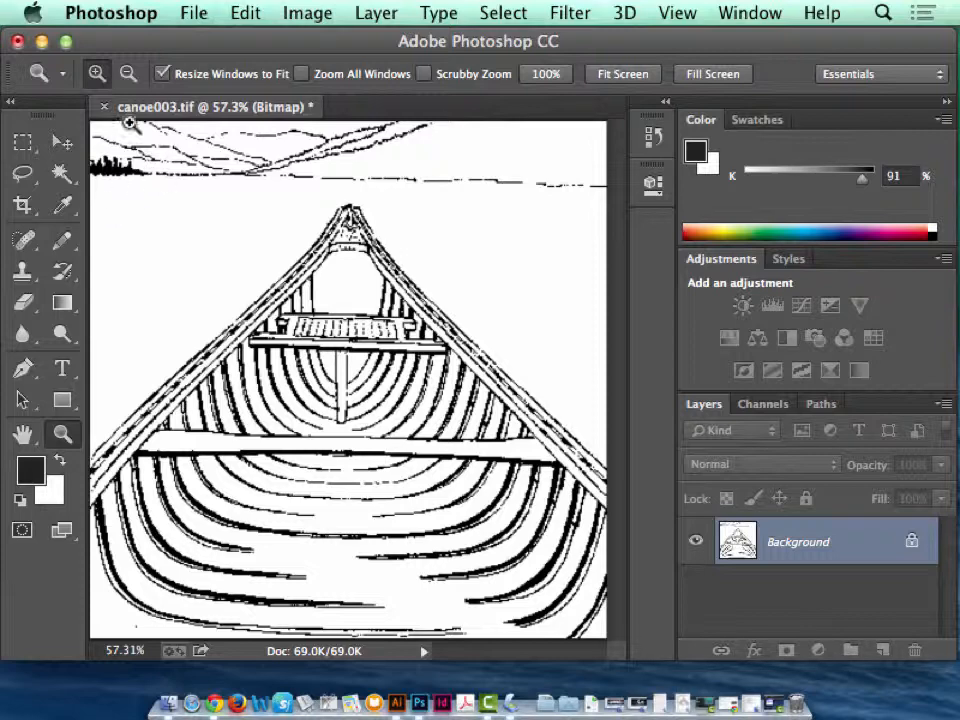
Start saving the image under a new name, canoe150ppi.tif.
click(183, 9)
click(518, 271)
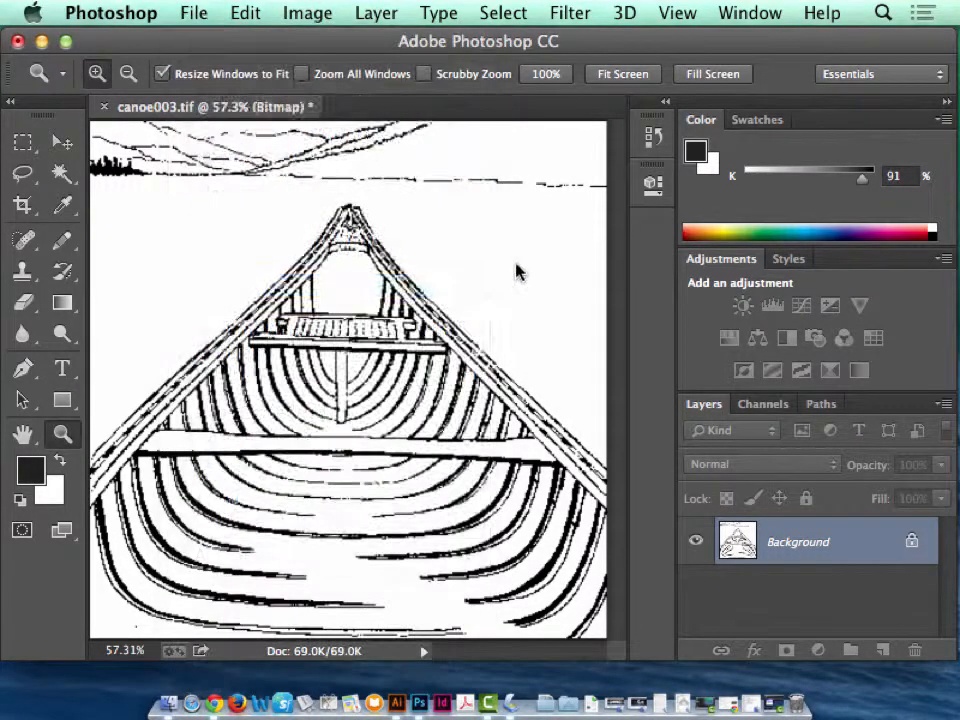
click(406, 138)
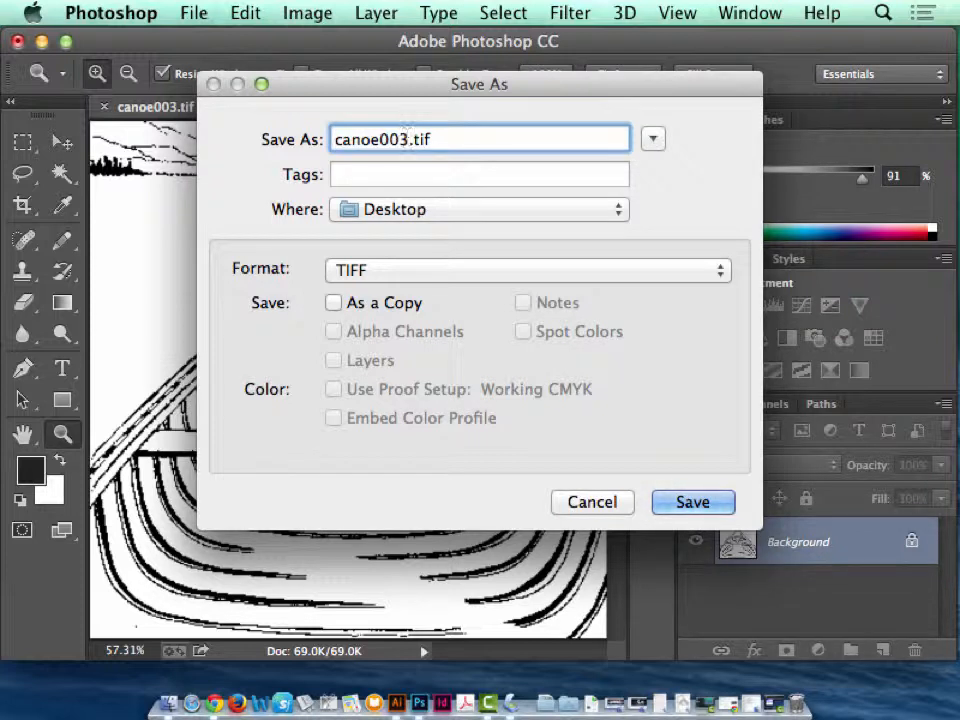
key(BackSpace)
key(BackSpace)
key(BackSpace)
text(140)
key(BackSpace)
key(BackSpace)
text(50pp)
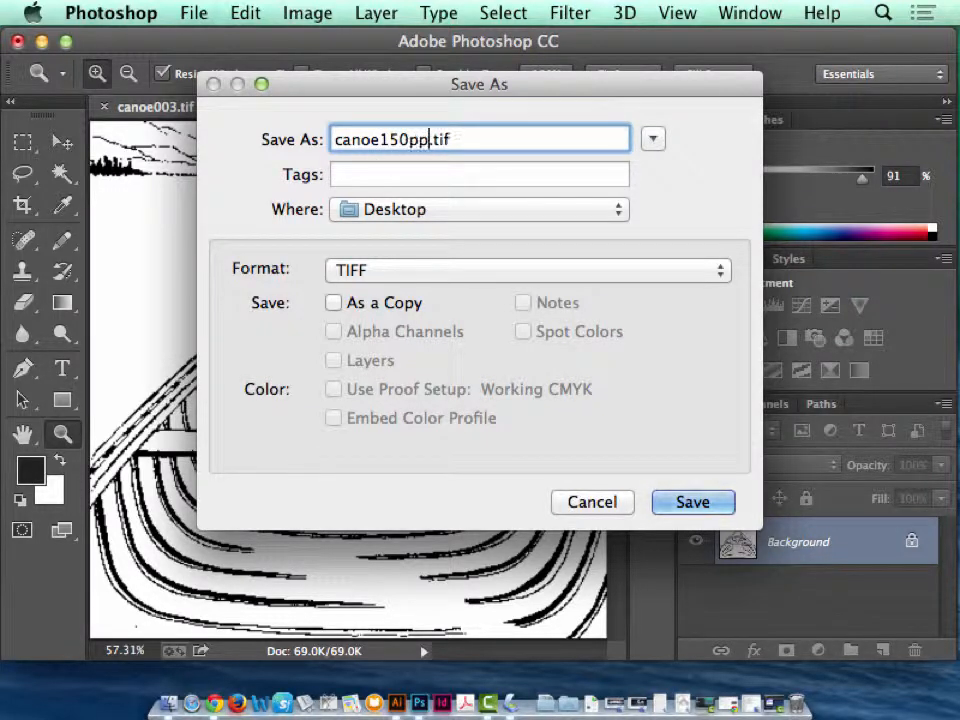
text(i)
Save the TIFF to the Desktop with no image compression, interleaved pixel order and Macintosh byte order, and close the document.
click(695, 503)
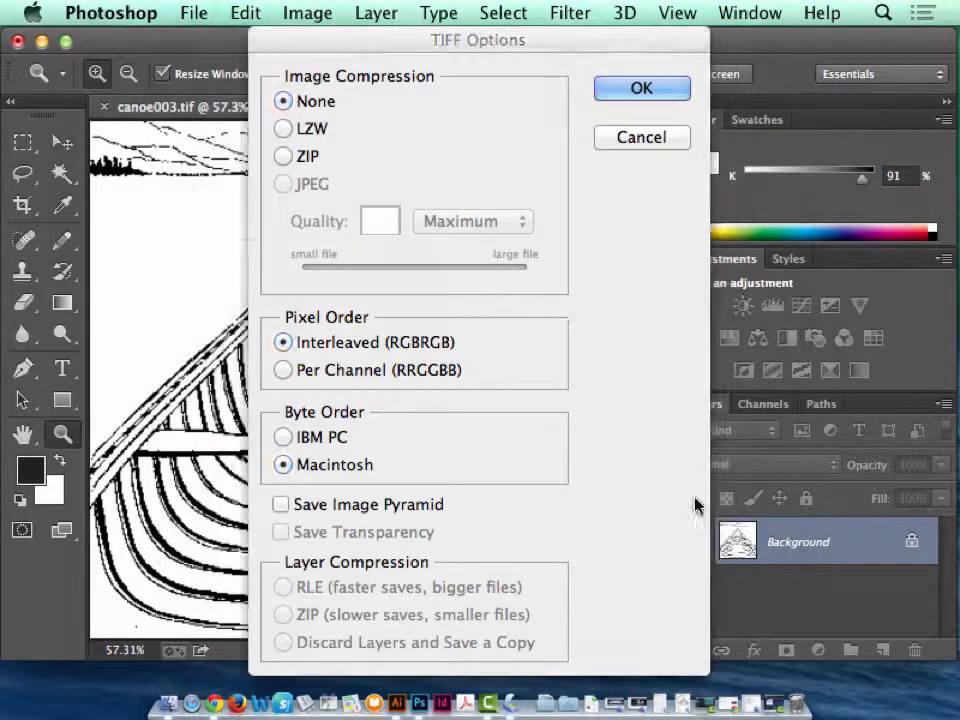
click(633, 89)
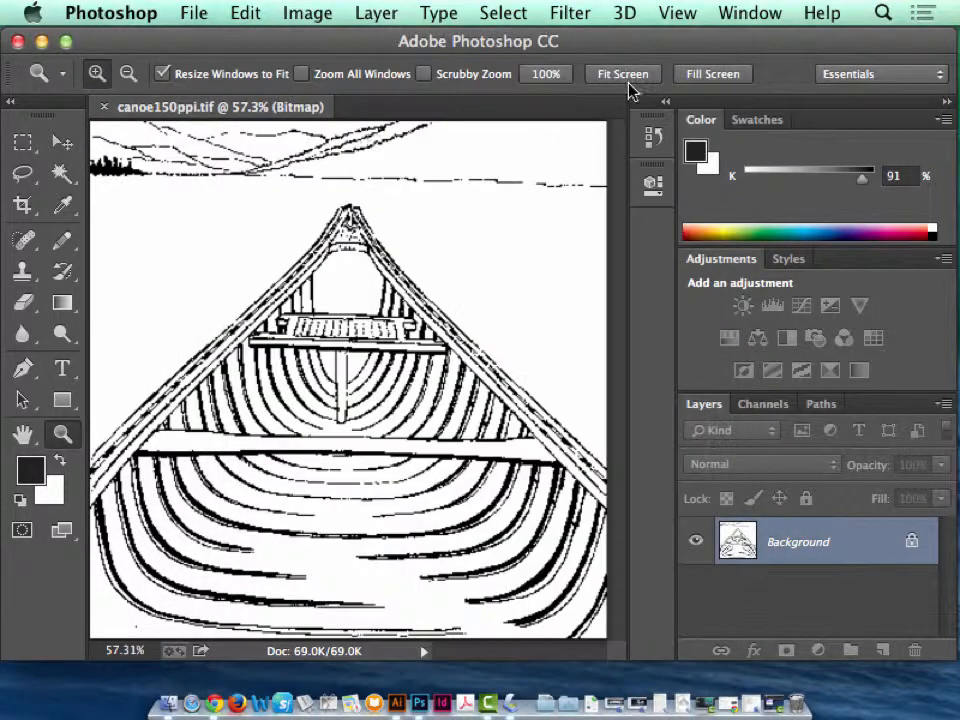
click(104, 106)
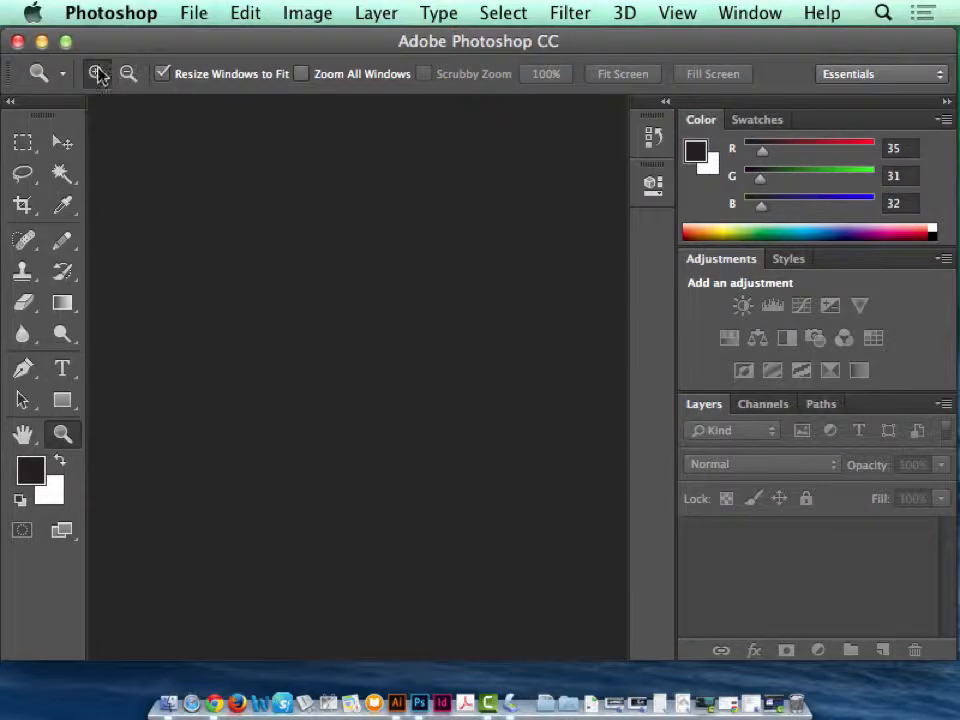
Minimize the Photoshop window, force InDesign to quit and switch to Illustrator.
key(super+m)
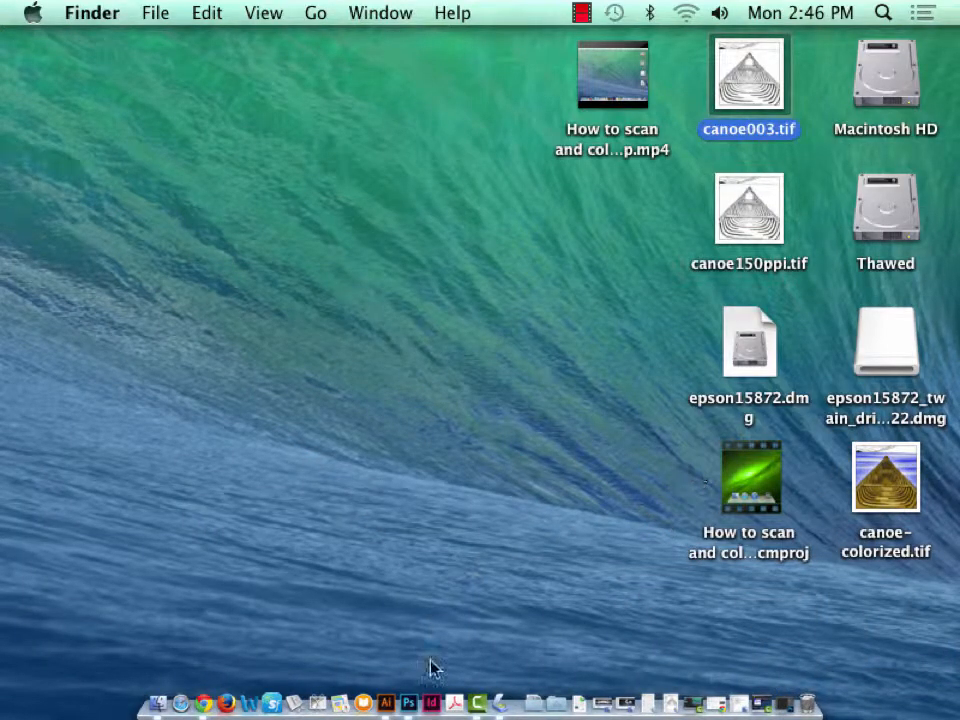
right_click(433, 705)
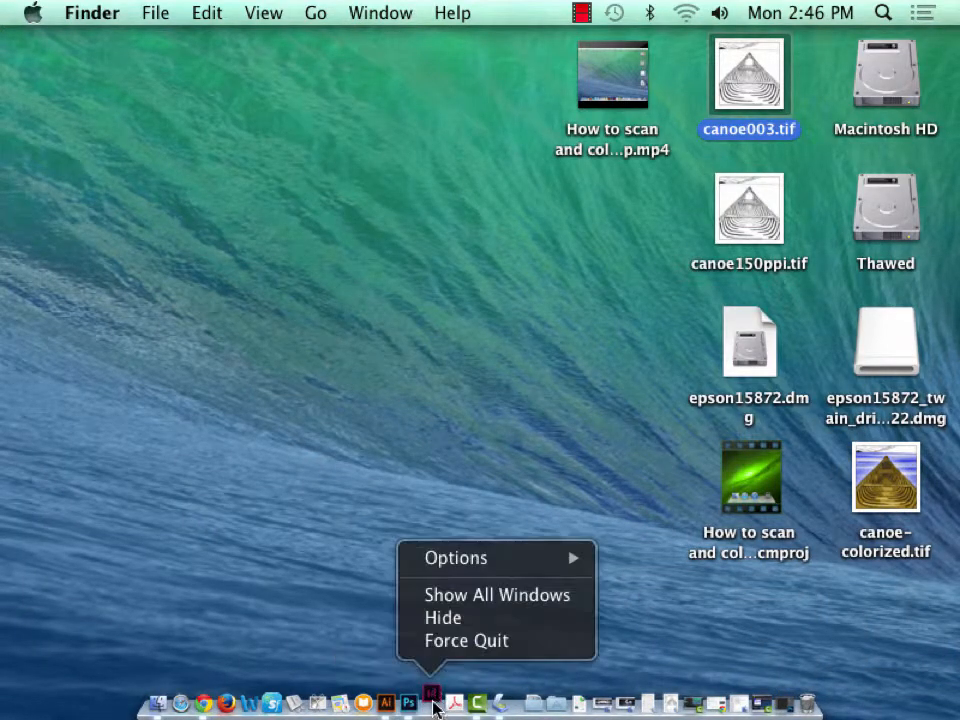
click(454, 643)
click(391, 704)
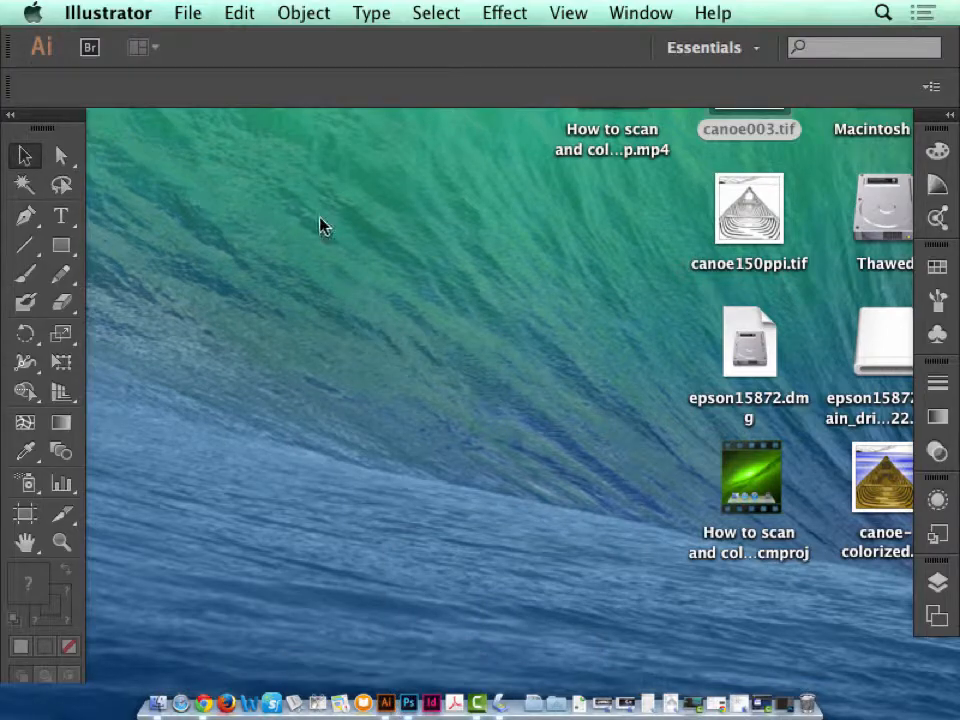
Create a new one-artboard print document at Letter size in portrait orientation.
click(199, 12)
click(274, 45)
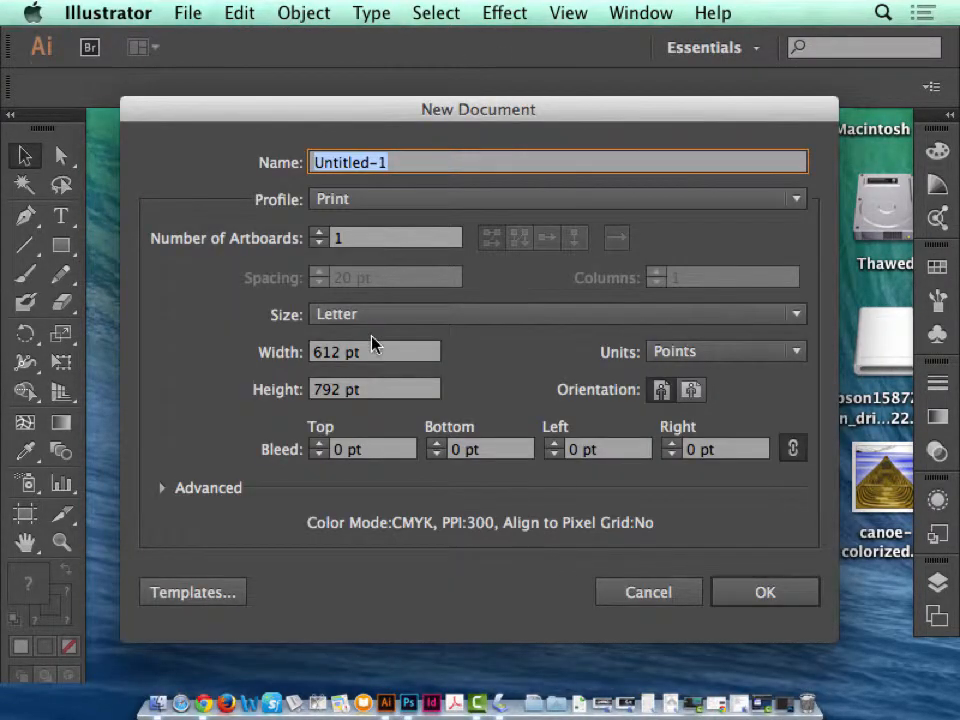
click(360, 315)
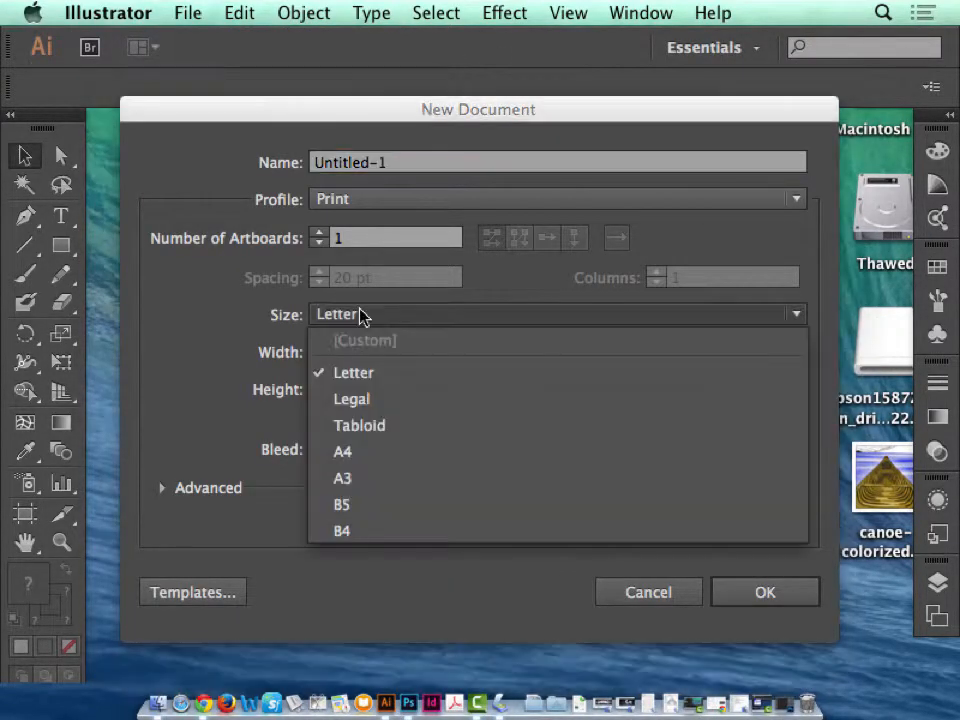
click(360, 315)
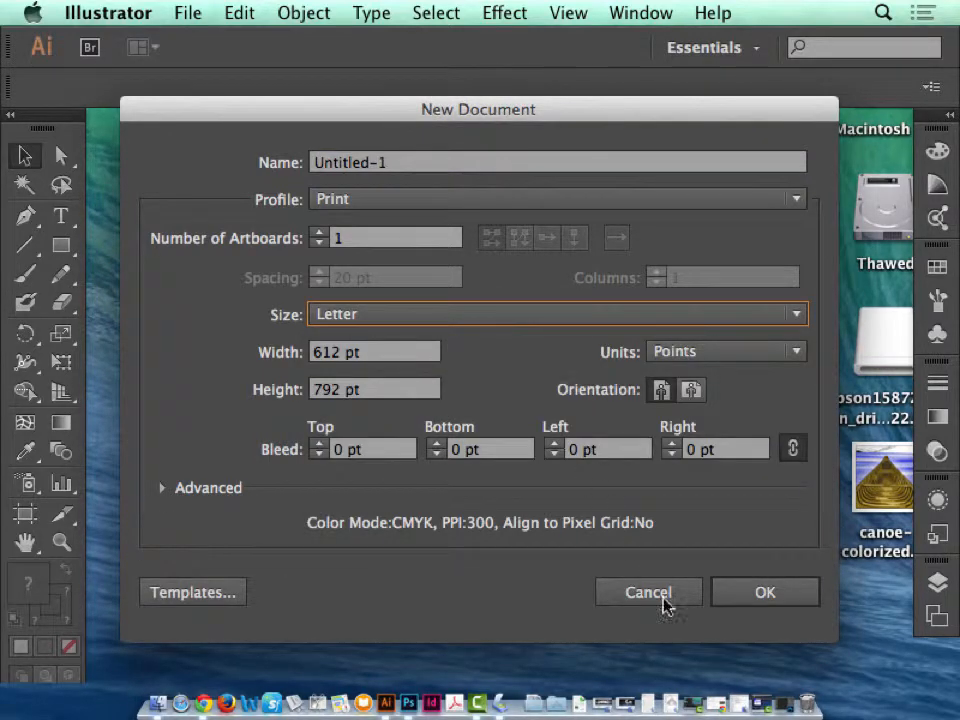
click(745, 591)
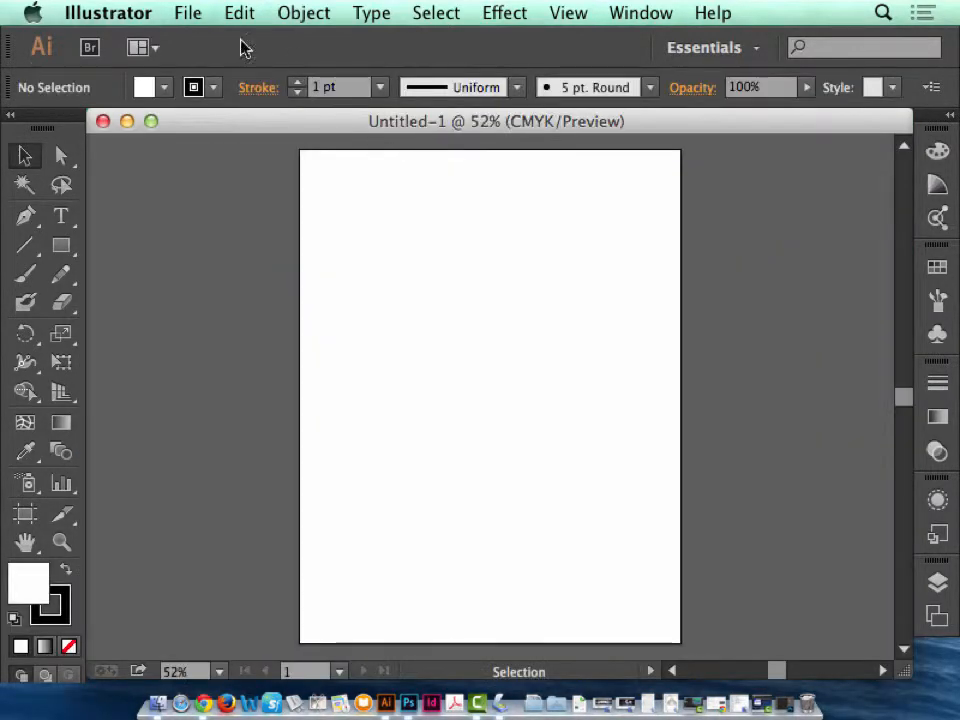
Place canoe150ppi.tif from the Desktop at the upper-left corner of the artboard.
click(190, 12)
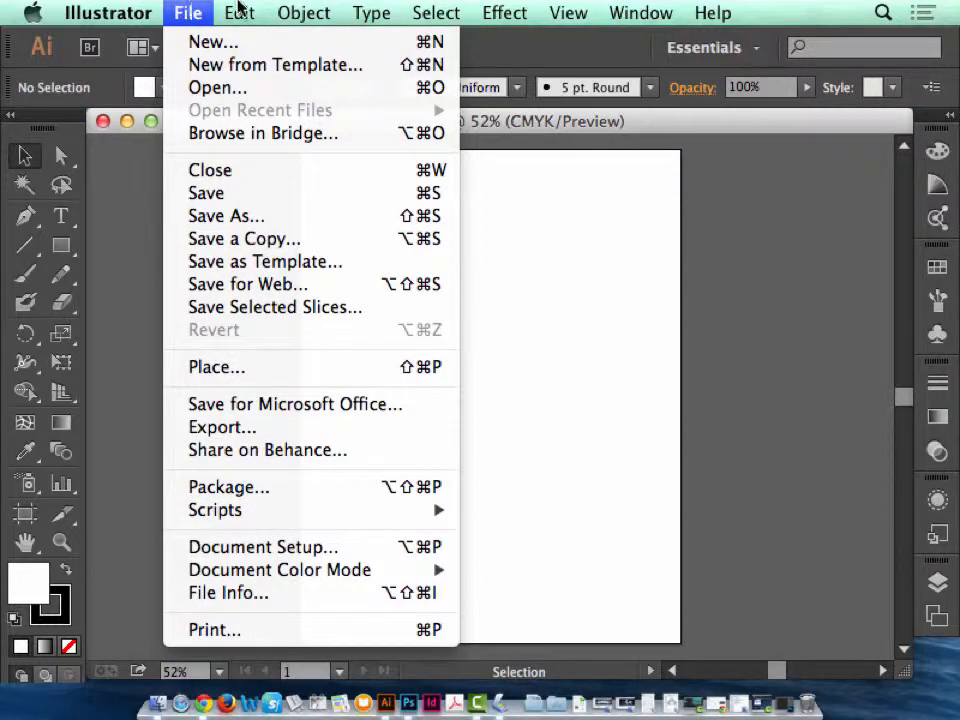
click(272, 368)
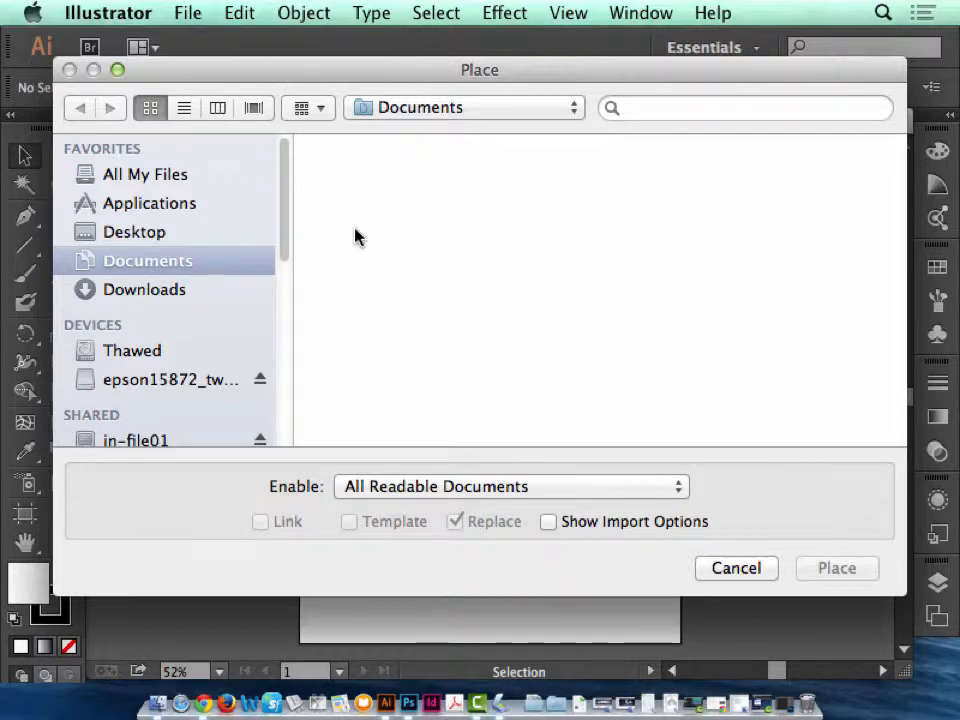
click(130, 232)
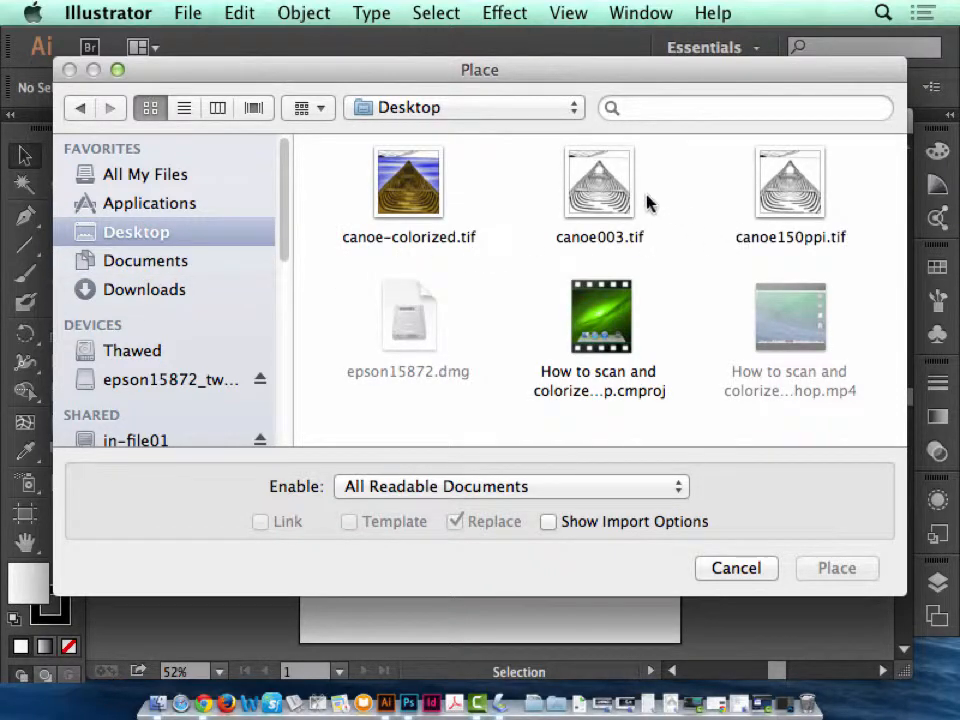
click(801, 199)
click(847, 576)
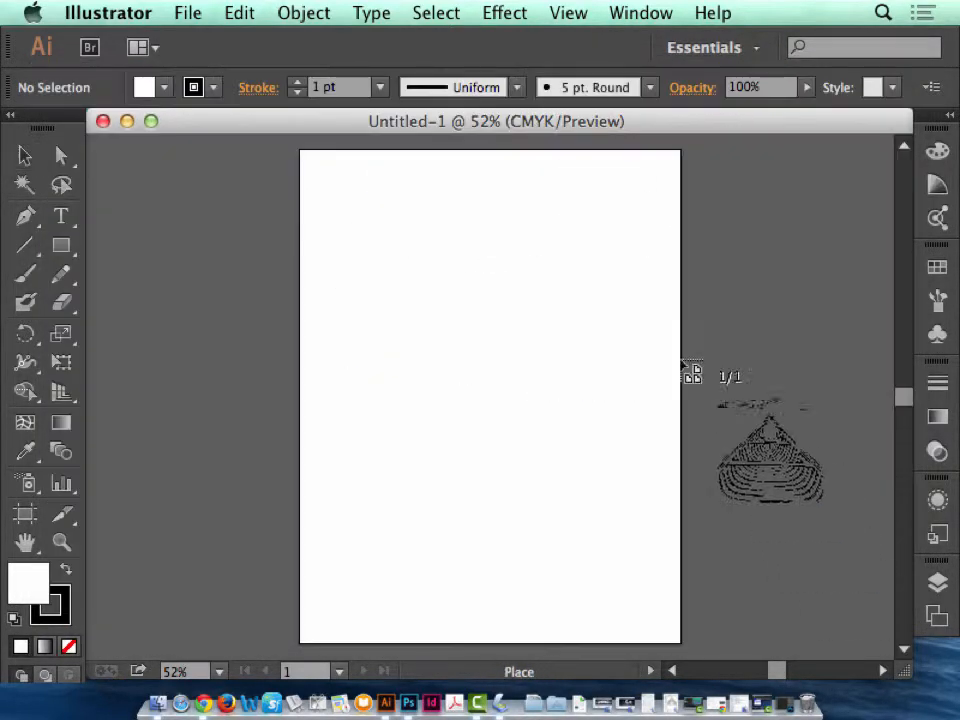
click(305, 157)
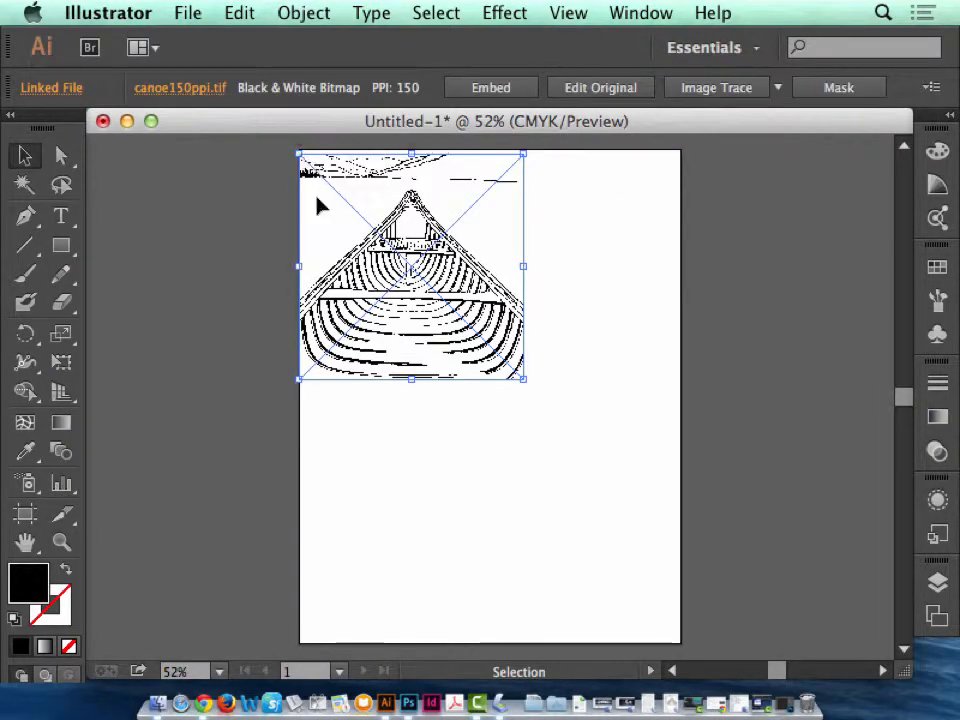
Move the placed canoe image to the centre of the artboard.
drag(435, 259, 513, 372)
click(61, 542)
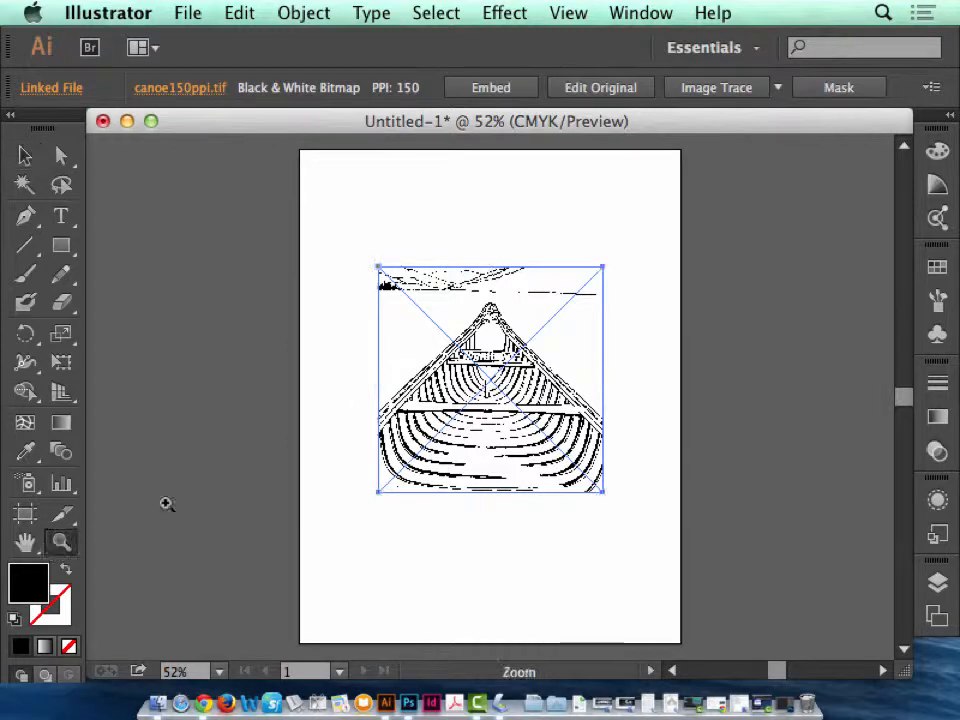
drag(332, 249, 648, 521)
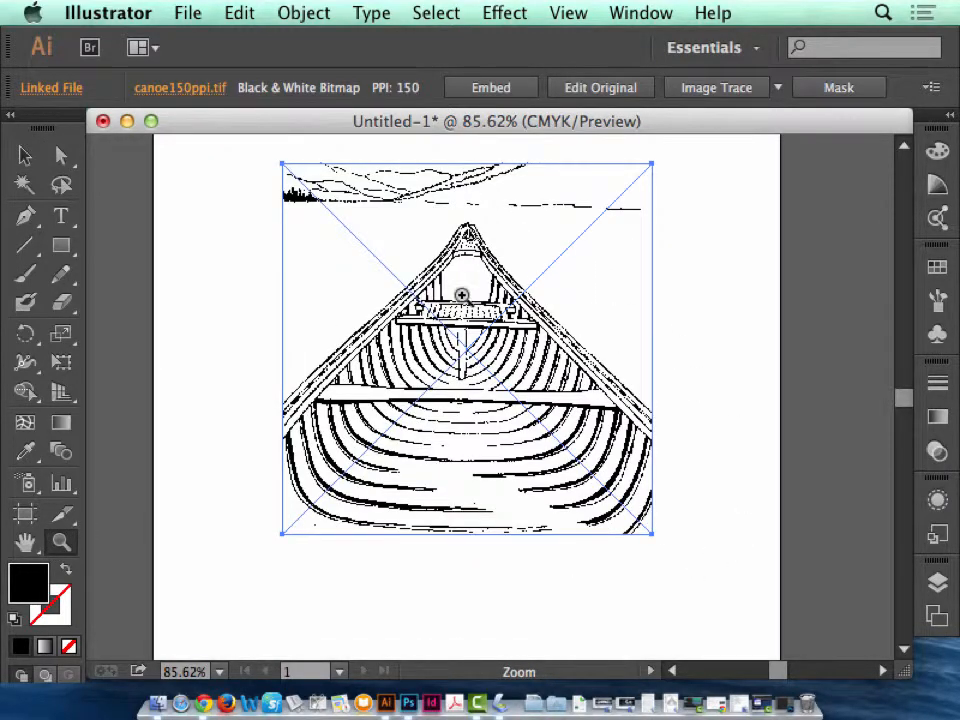
click(24, 155)
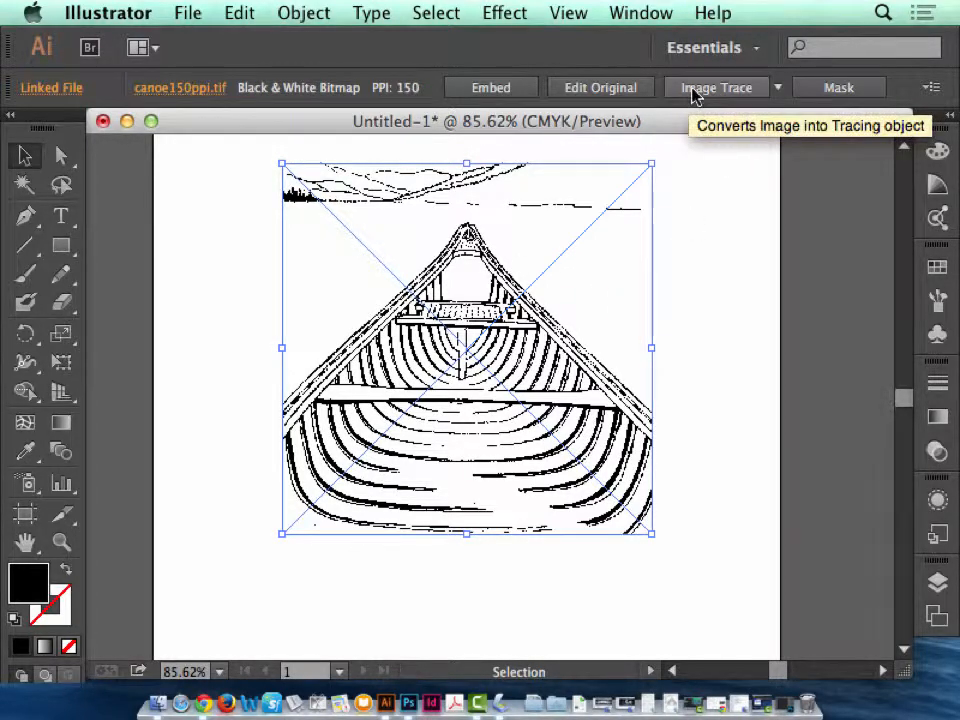
Try Image Trace with the Line Art preset on the canoe image and undo the tracing.
click(778, 88)
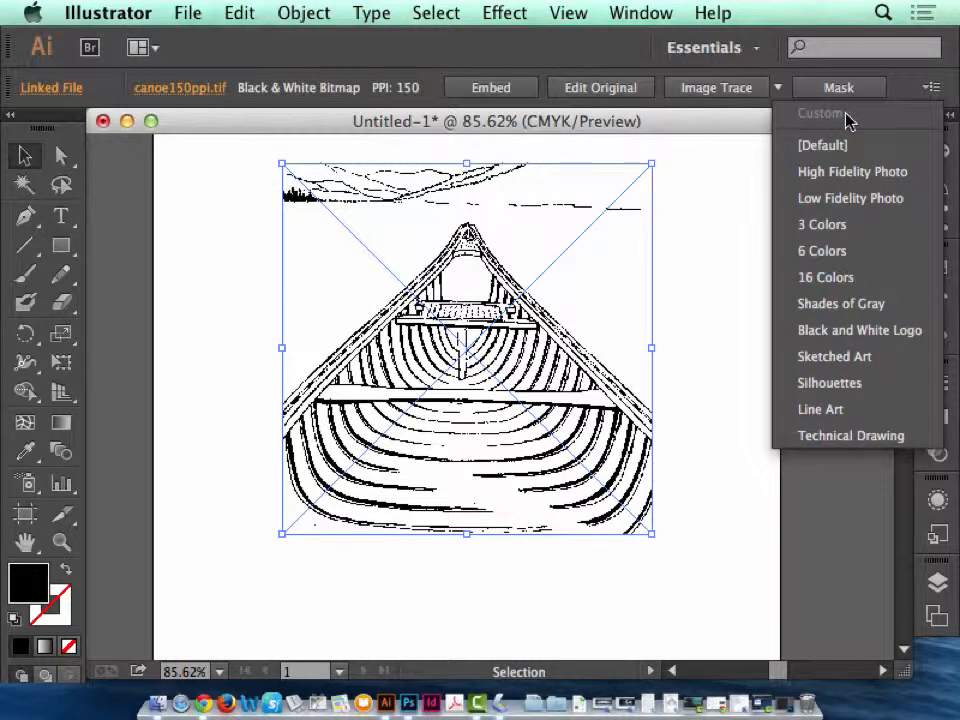
click(827, 413)
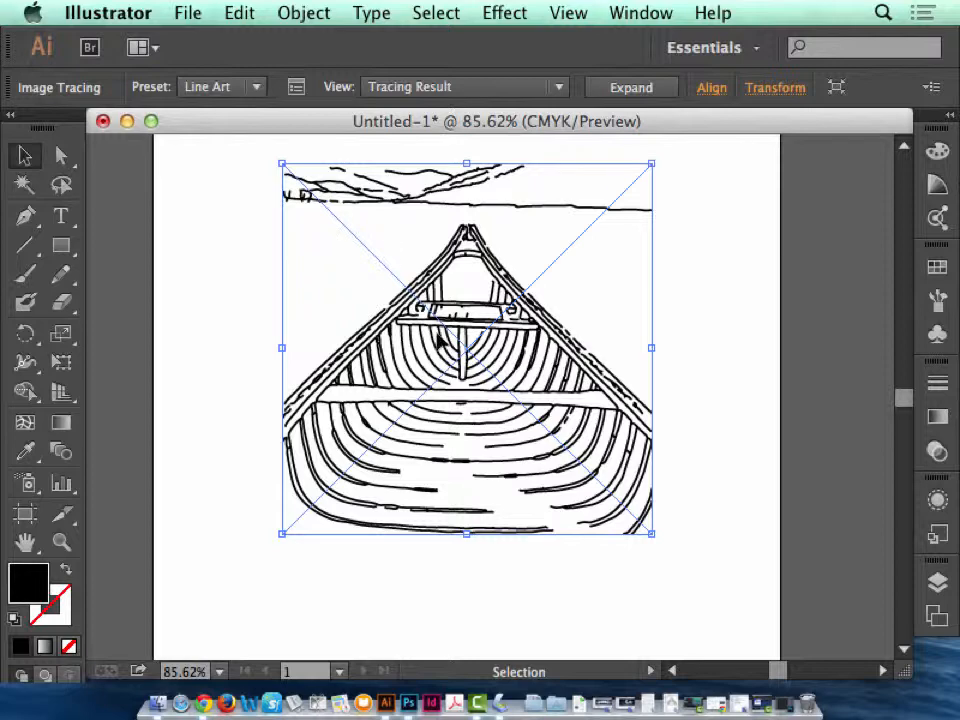
click(239, 12)
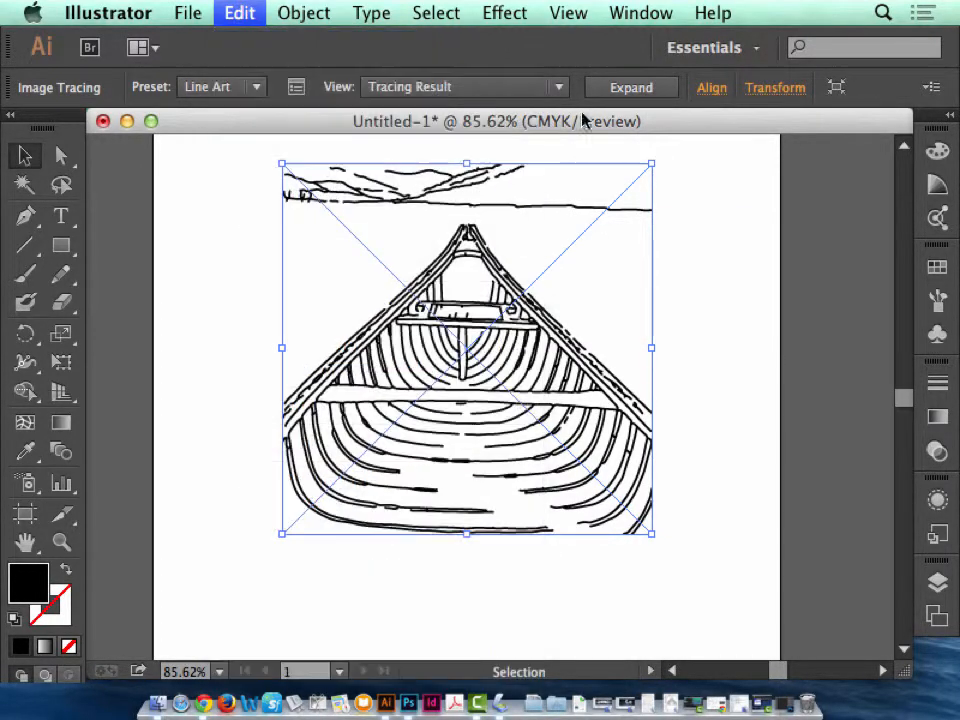
click(778, 88)
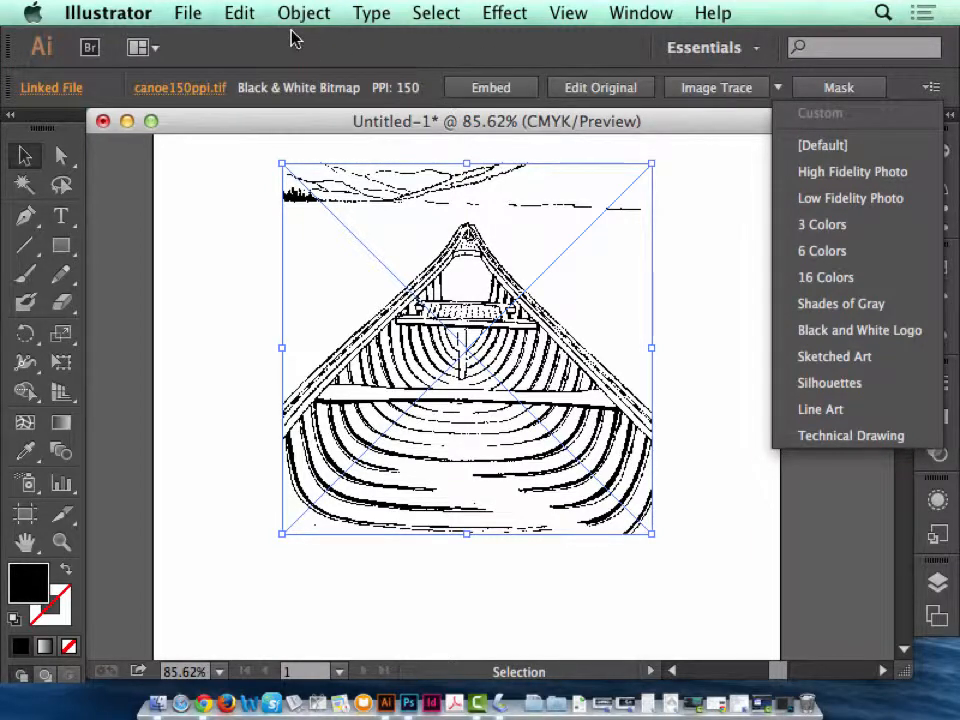
click(314, 12)
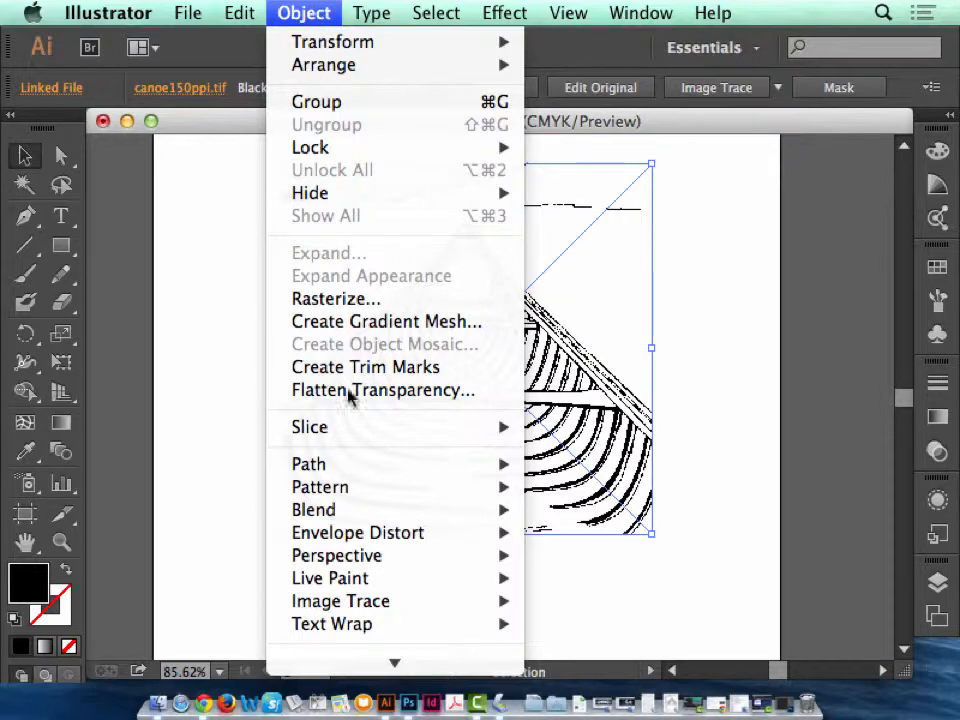
mouse_move(392, 604)
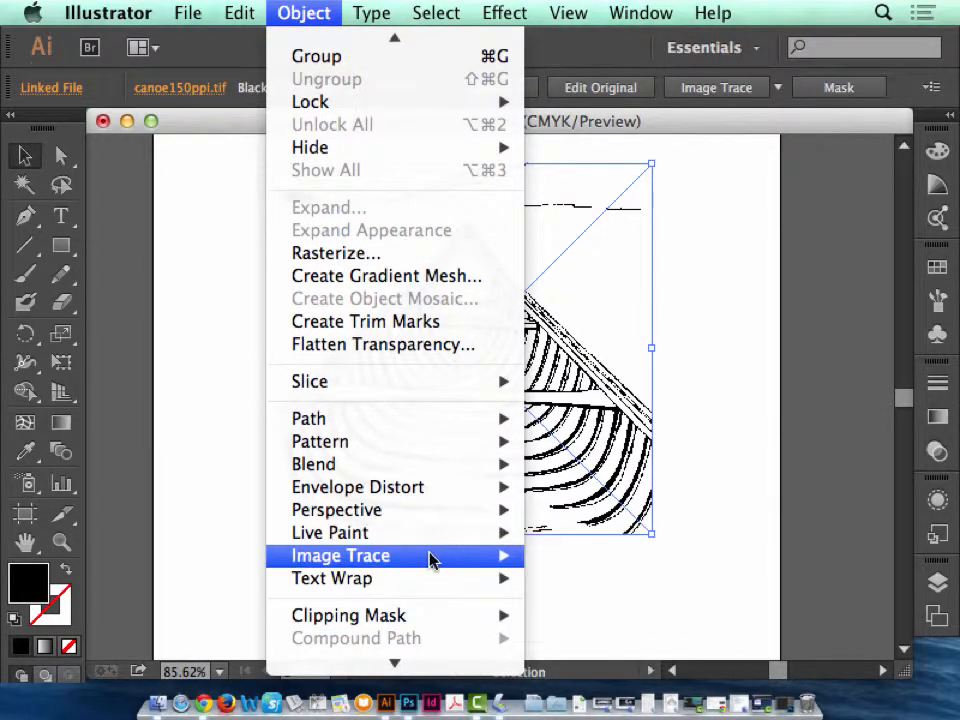
mouse_move(432, 558)
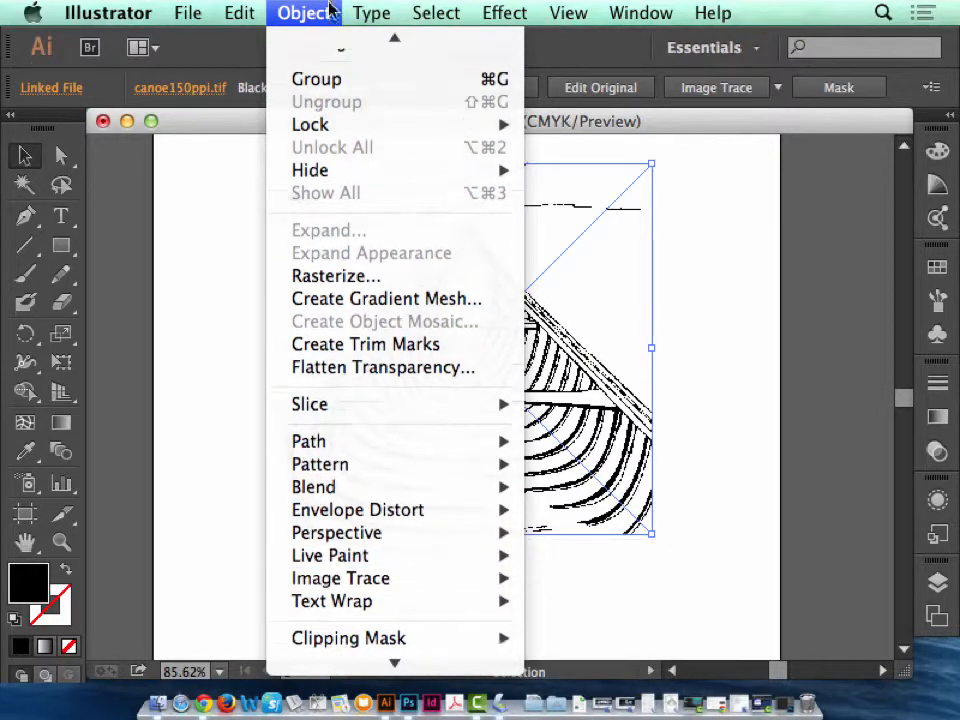
mouse_move(250, 10)
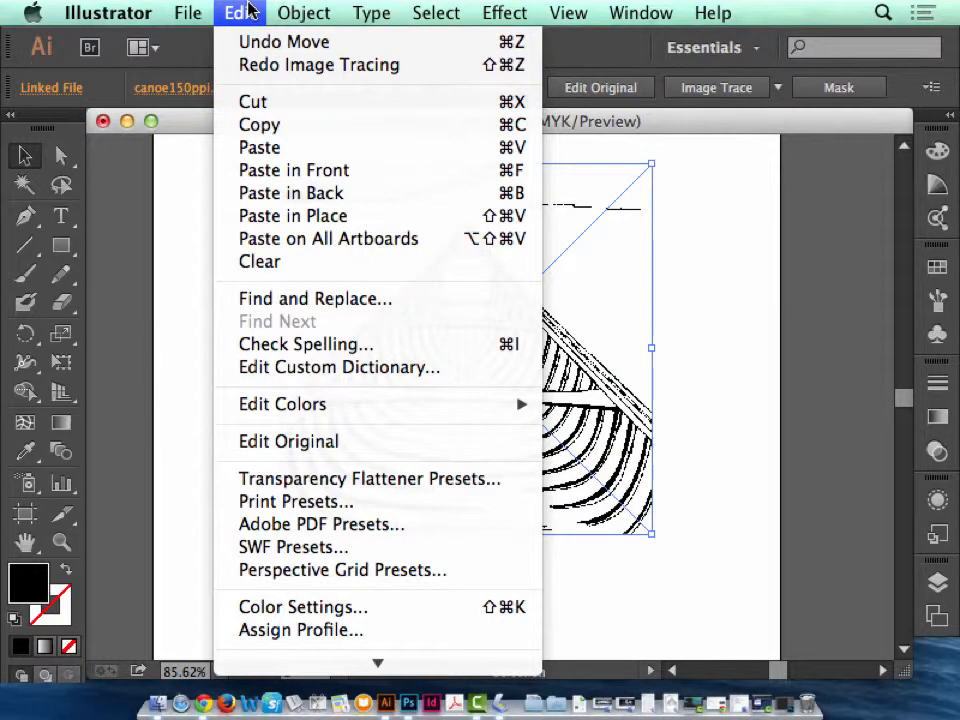
mouse_move(568, 12)
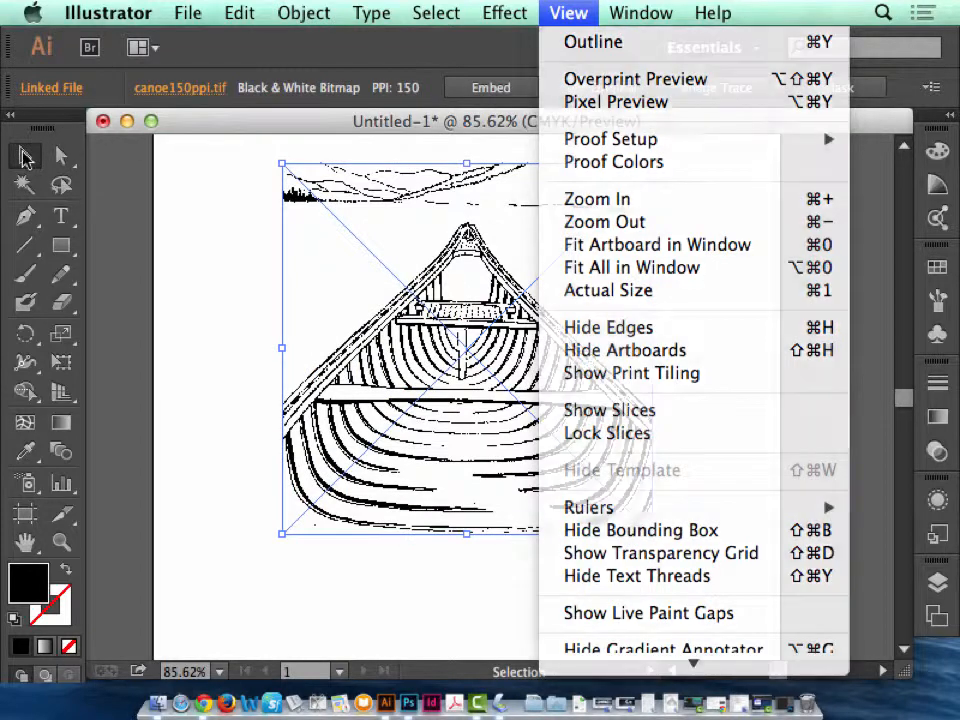
click(22, 152)
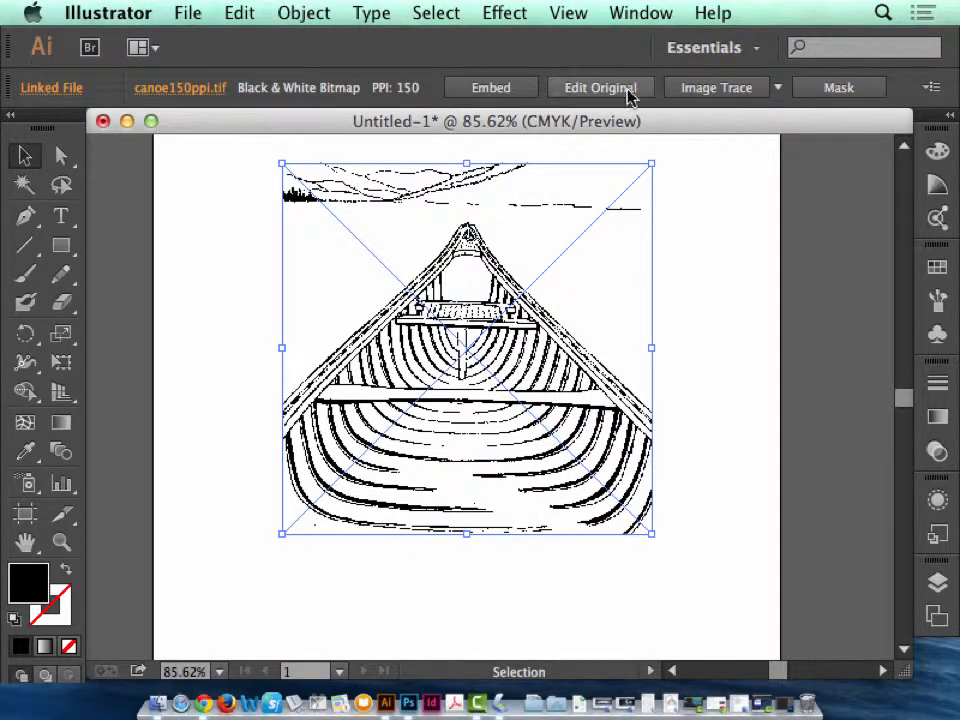
click(662, 13)
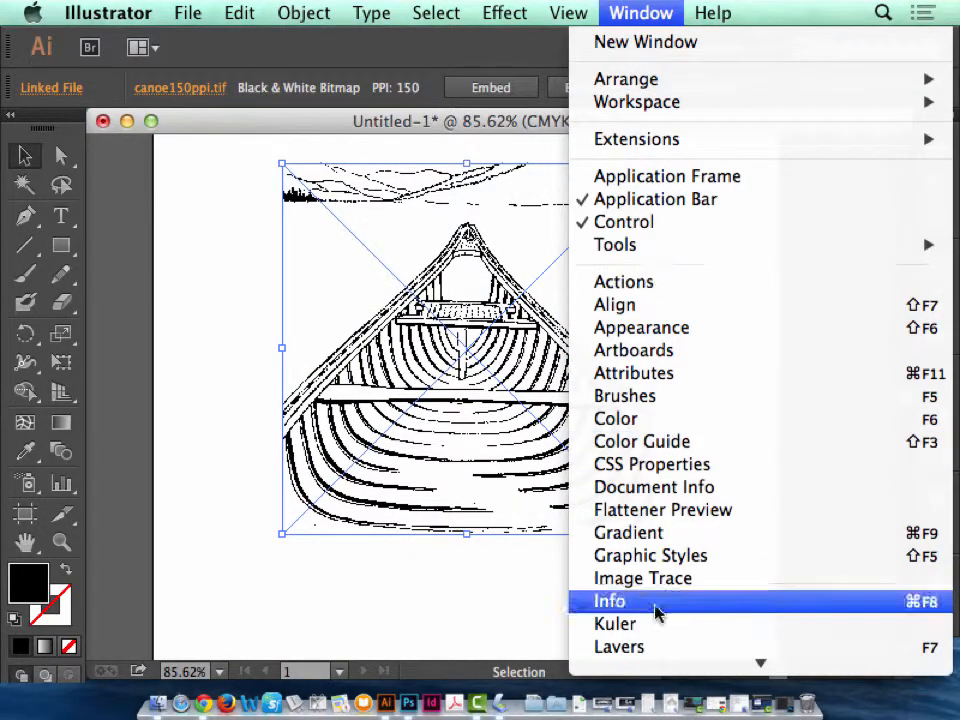
mouse_move(664, 664)
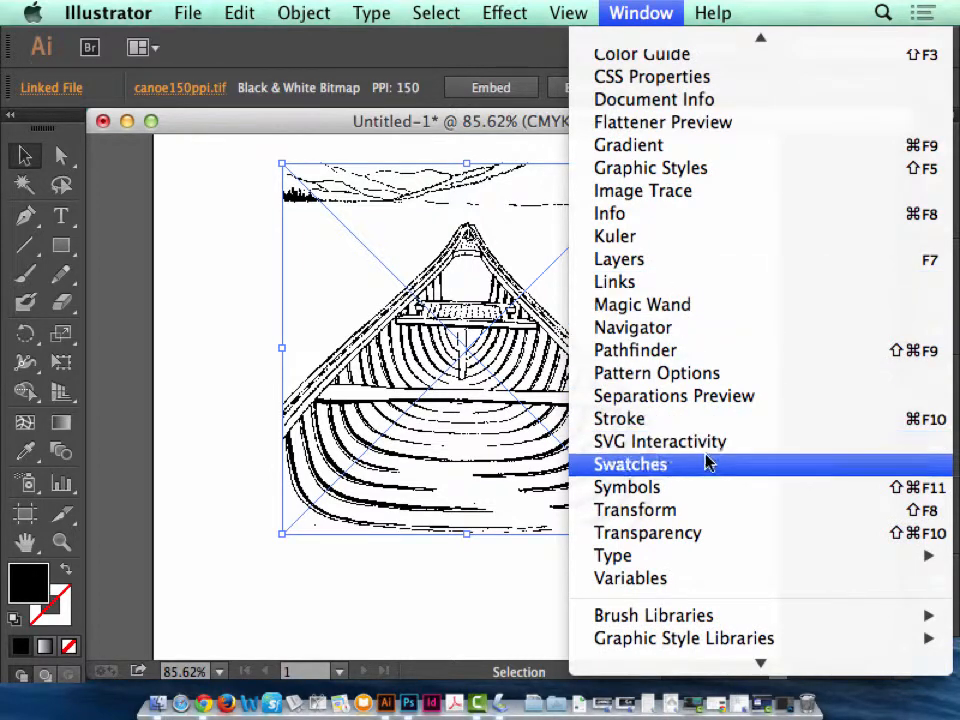
click(676, 195)
mouse_move(831, 276)
mouse_down()
mouse_move(690, 259)
mouse_move(540, 213)
mouse_up()
click(467, 184)
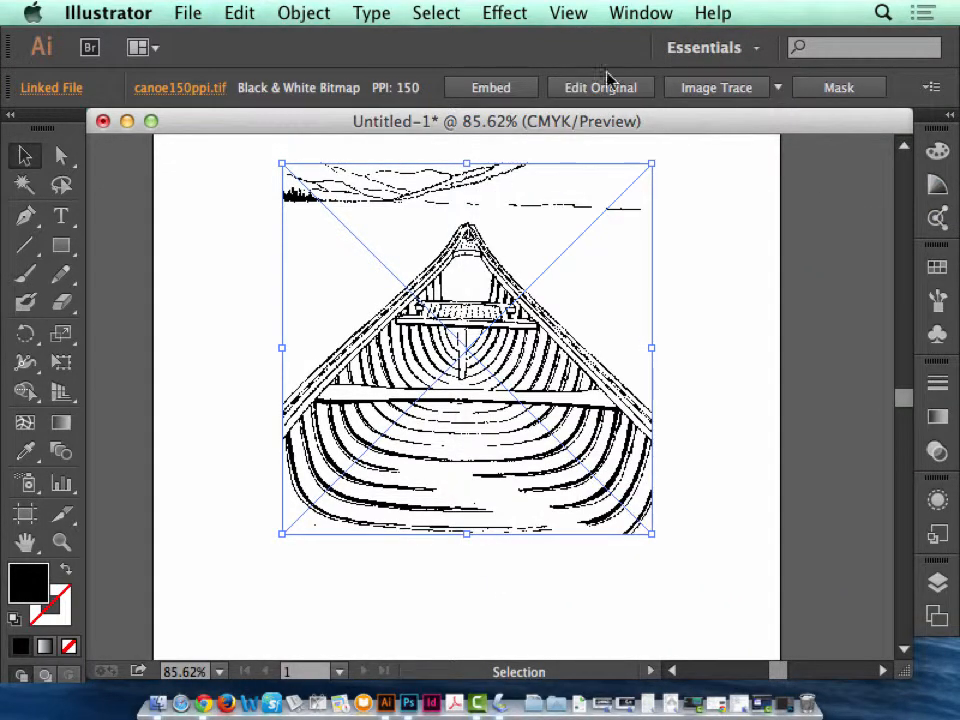
Preview an Image Trace of the canoe with the default black-and-white settings, close the trace options and undo the tracing.
click(641, 12)
scroll(654, 339, down, 5)
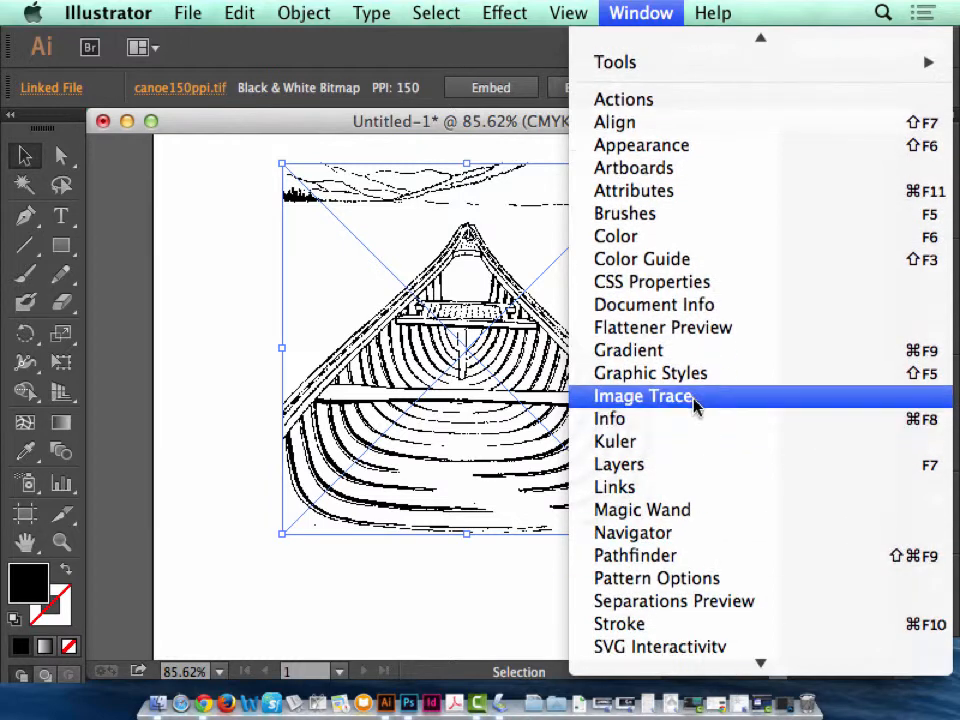
click(695, 400)
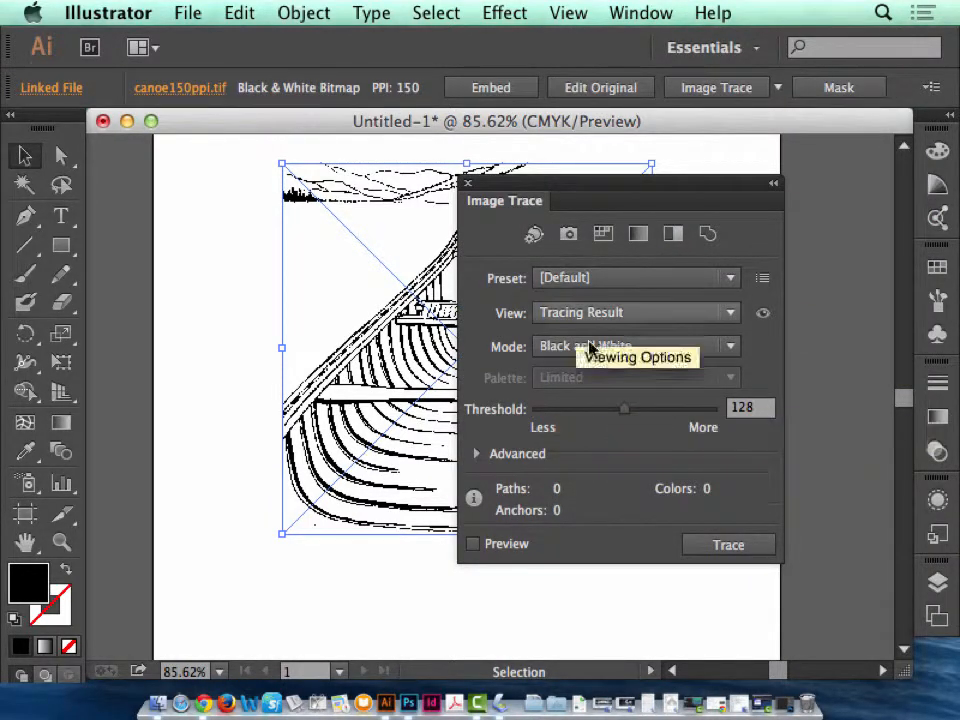
click(475, 544)
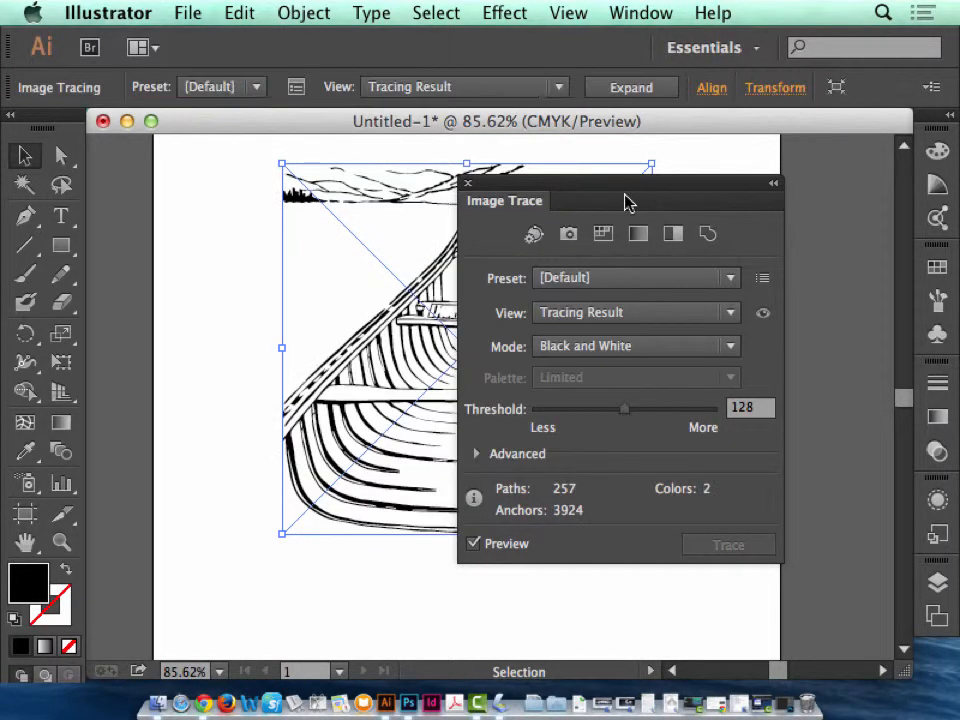
drag(619, 189, 754, 154)
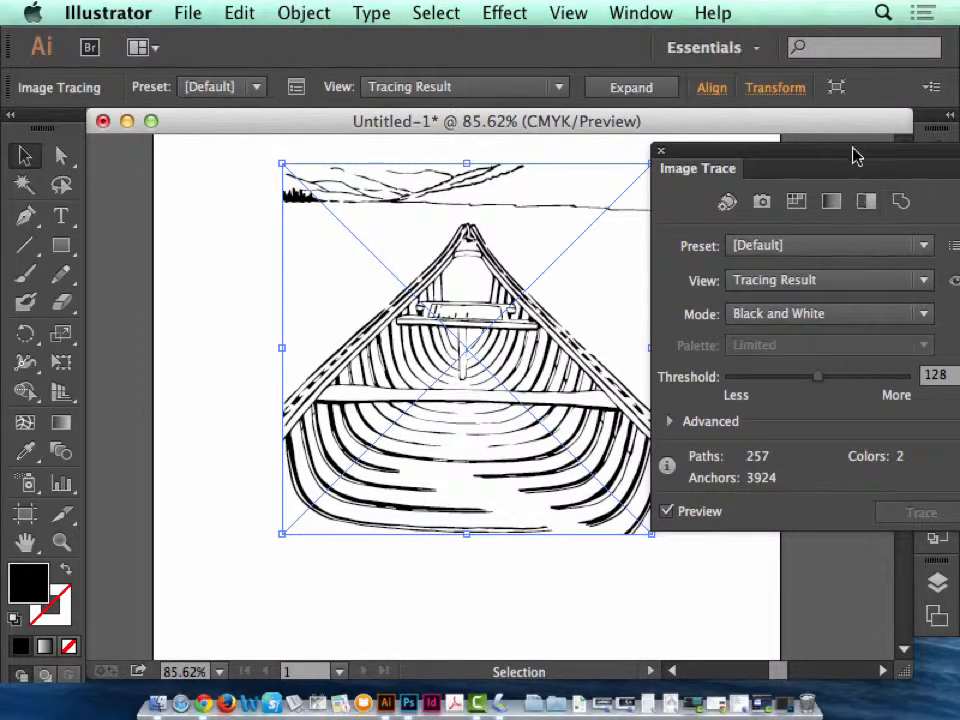
drag(853, 154, 657, 160)
click(464, 157)
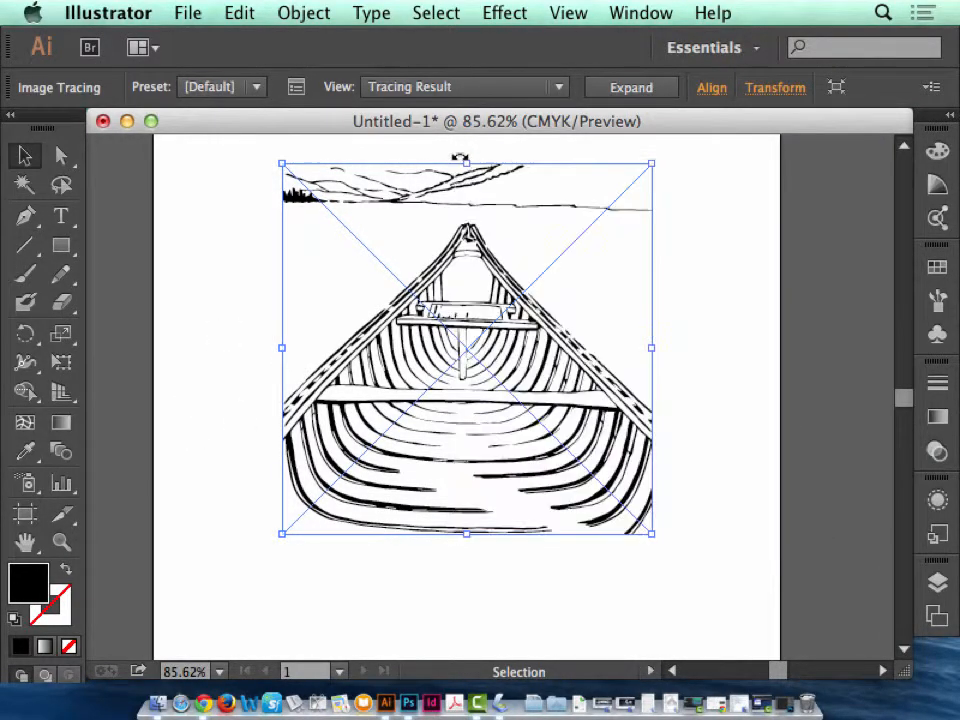
key(ctrl+z)
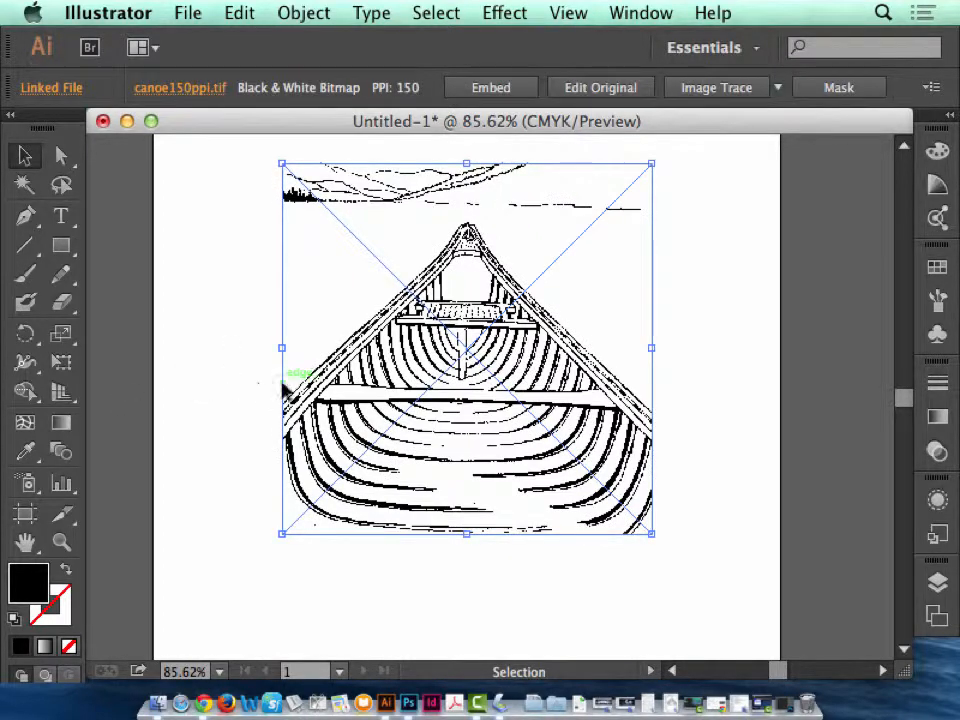
Zoom in on the untraced canoe image to examine its line work.
click(61, 541)
drag(323, 189, 677, 540)
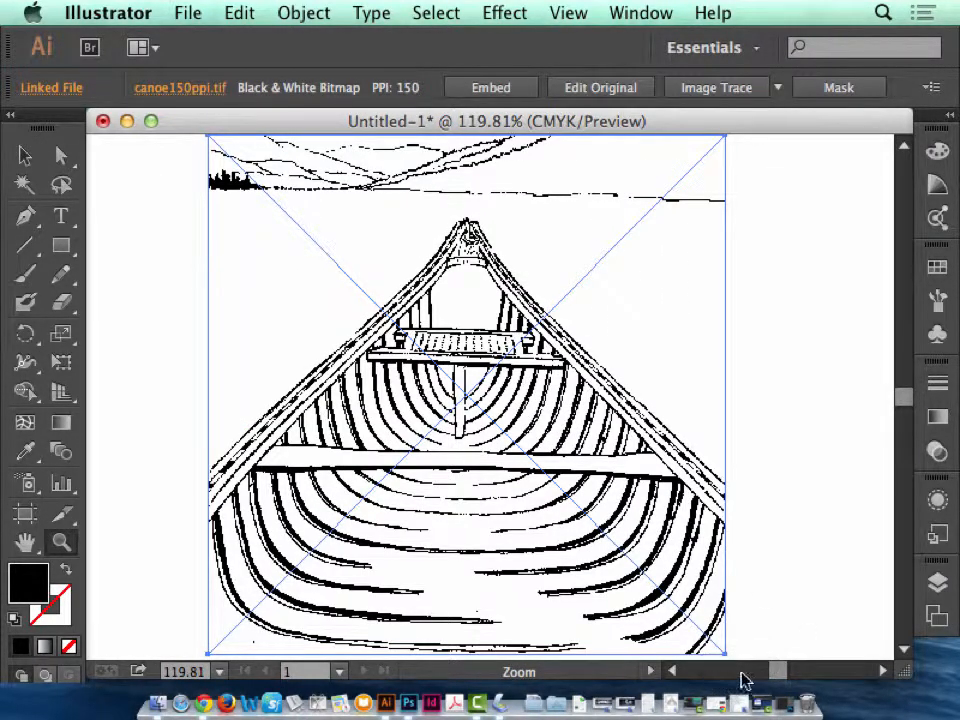
Open the Image Trace options for the canoe image and preview a tracing with the Default preset in Black and White mode.
drag(774, 671, 774, 678)
key(space)
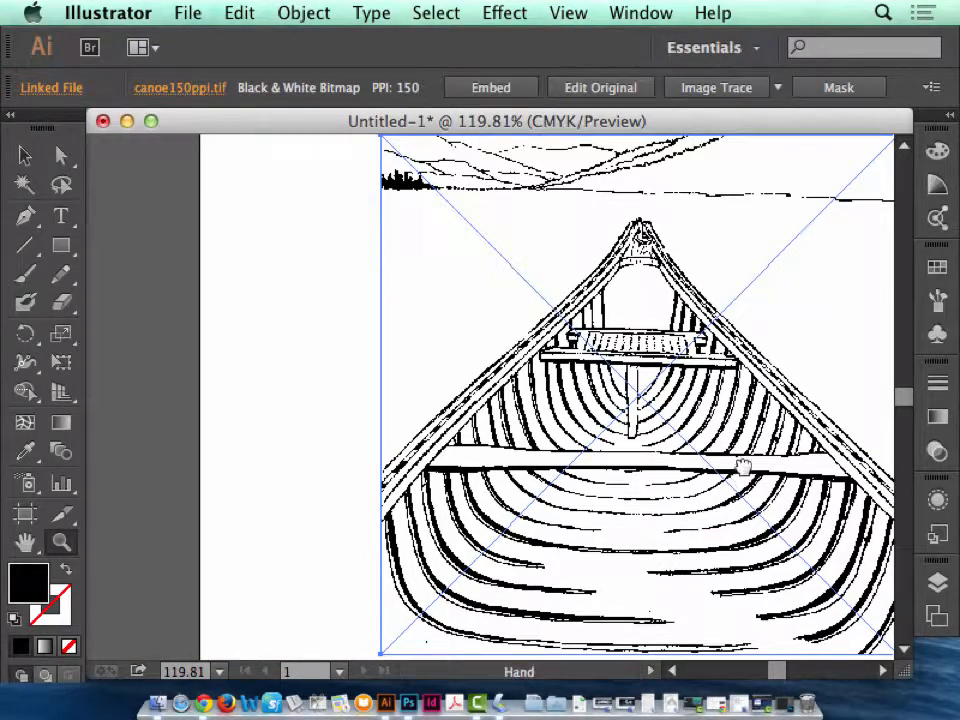
drag(739, 467, 456, 466)
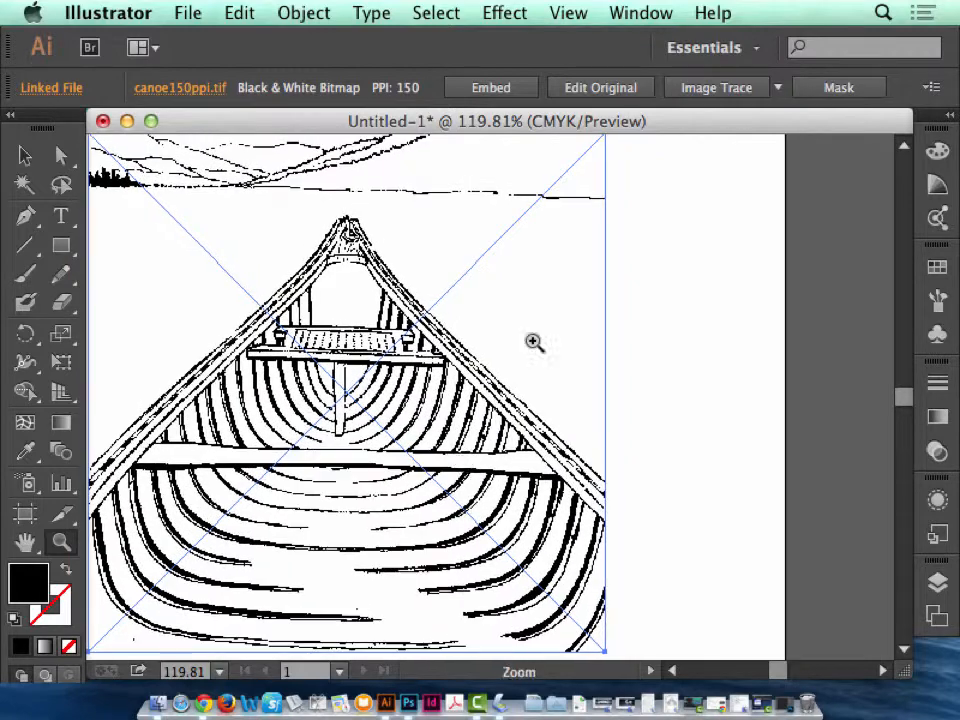
click(641, 13)
scroll(735, 379, down, 5)
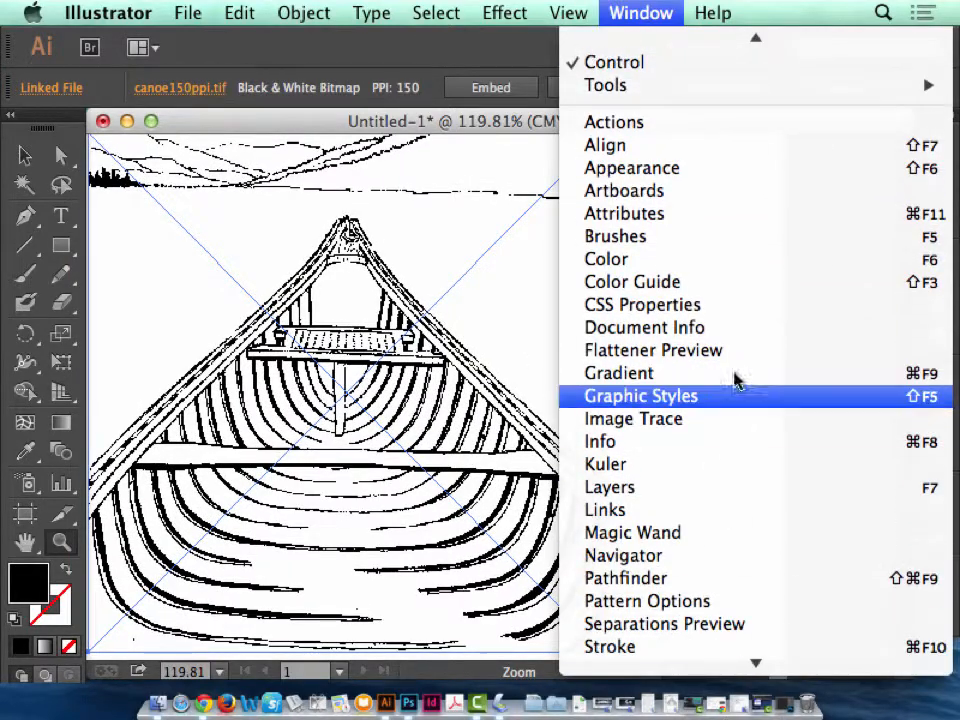
click(726, 421)
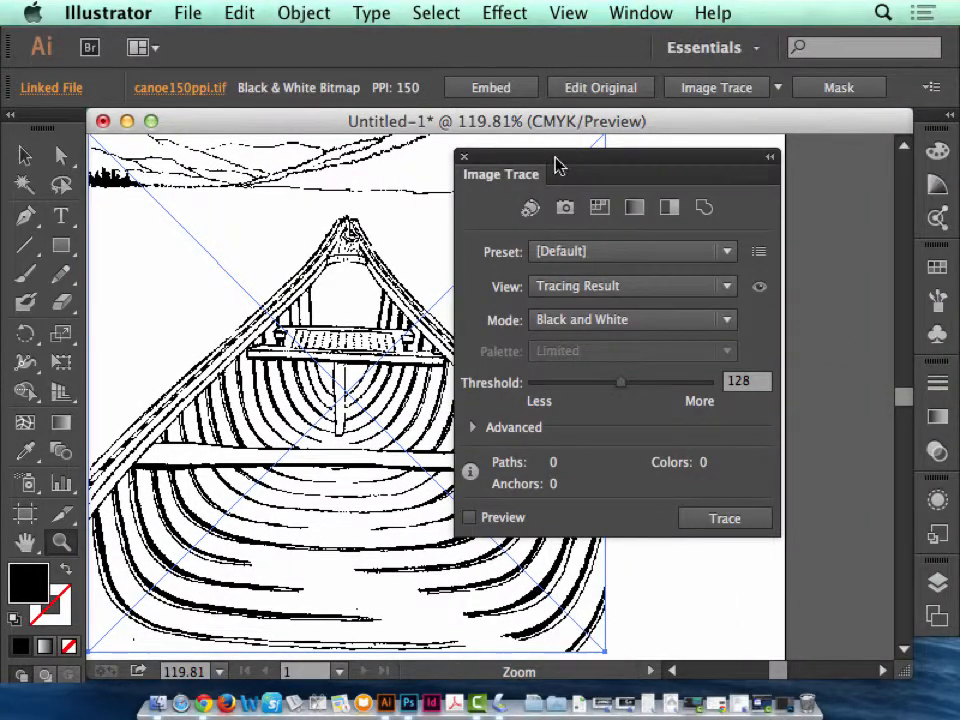
drag(555, 165, 687, 164)
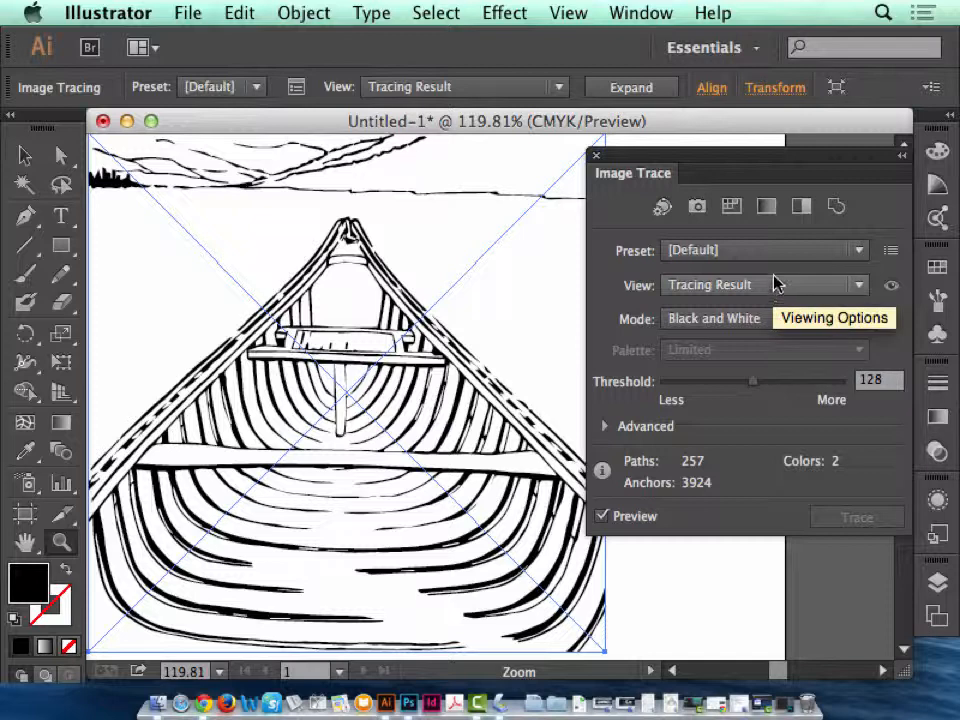
click(815, 252)
click(815, 252)
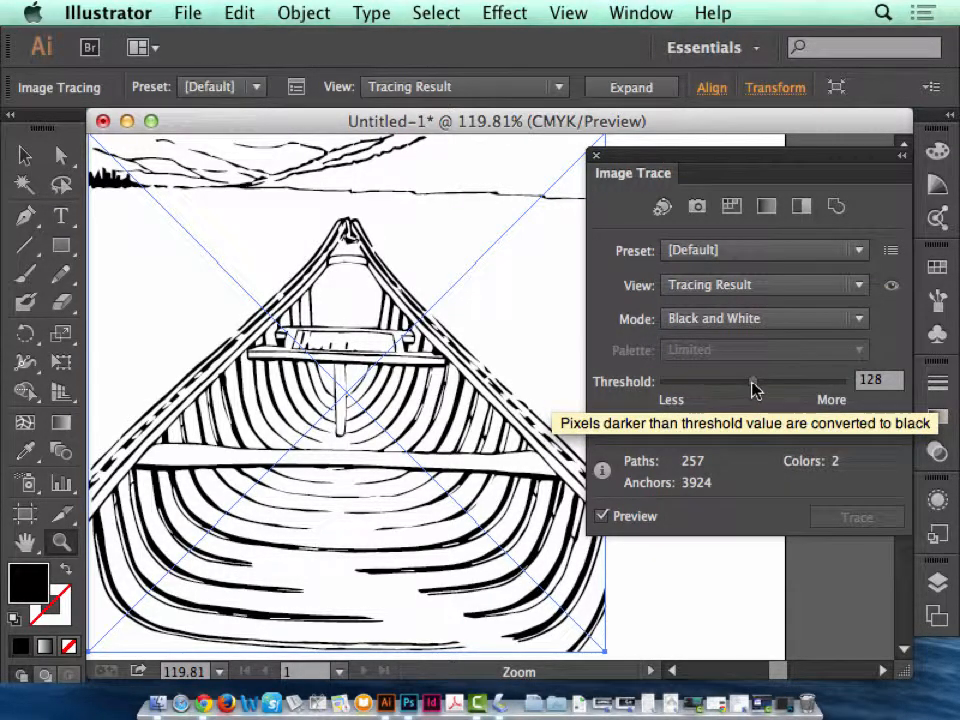
Try trace thresholds of 196 and 26, and settle on a threshold of 252.
drag(754, 389, 800, 390)
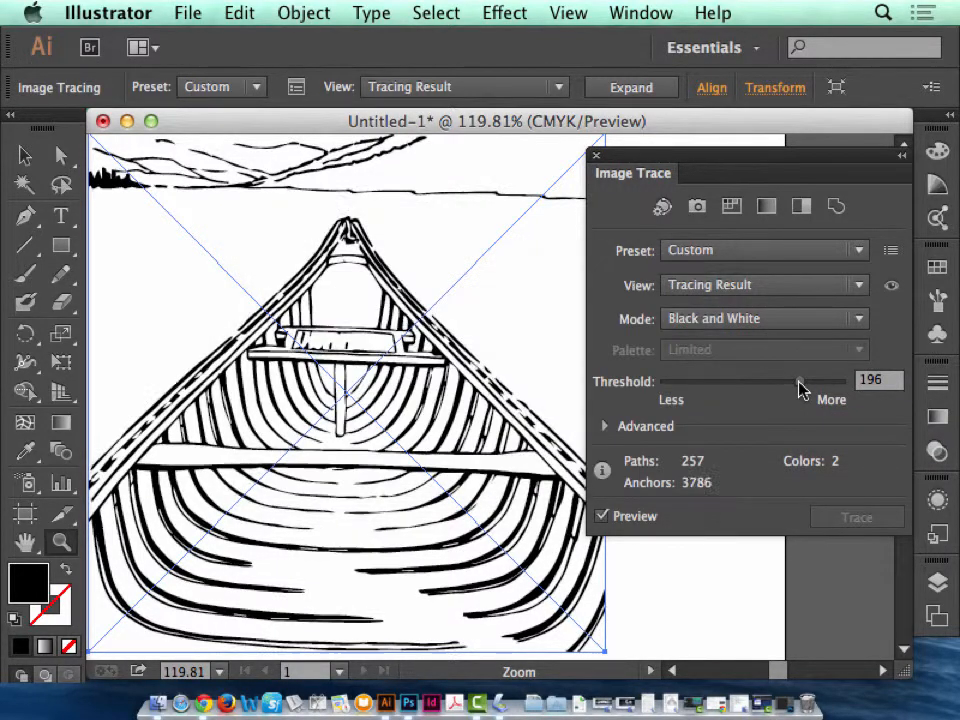
drag(800, 390, 683, 397)
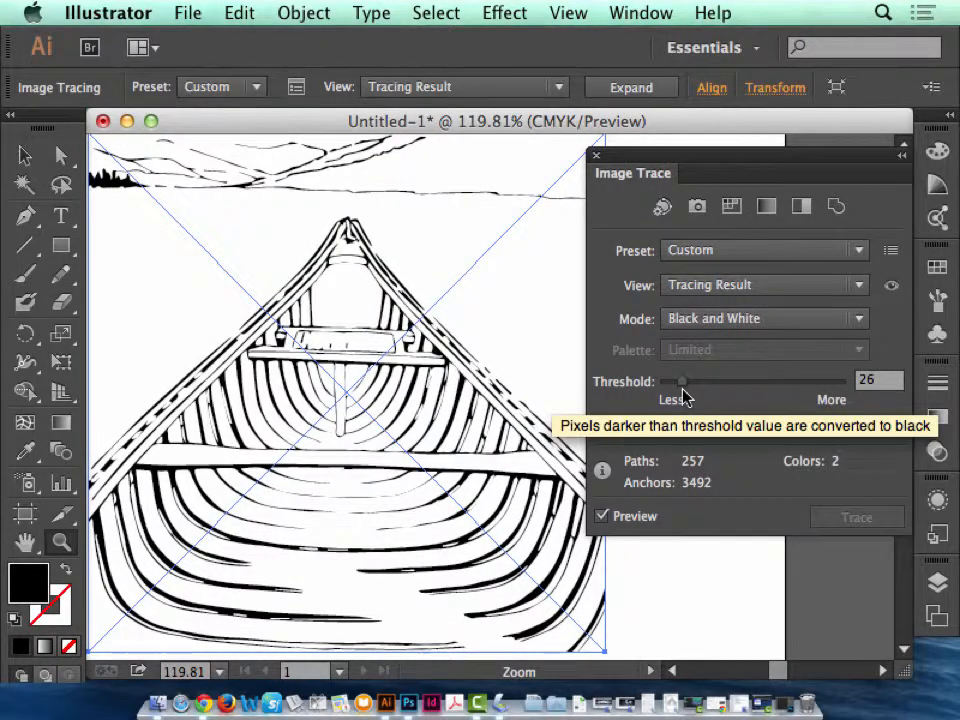
drag(683, 397, 838, 397)
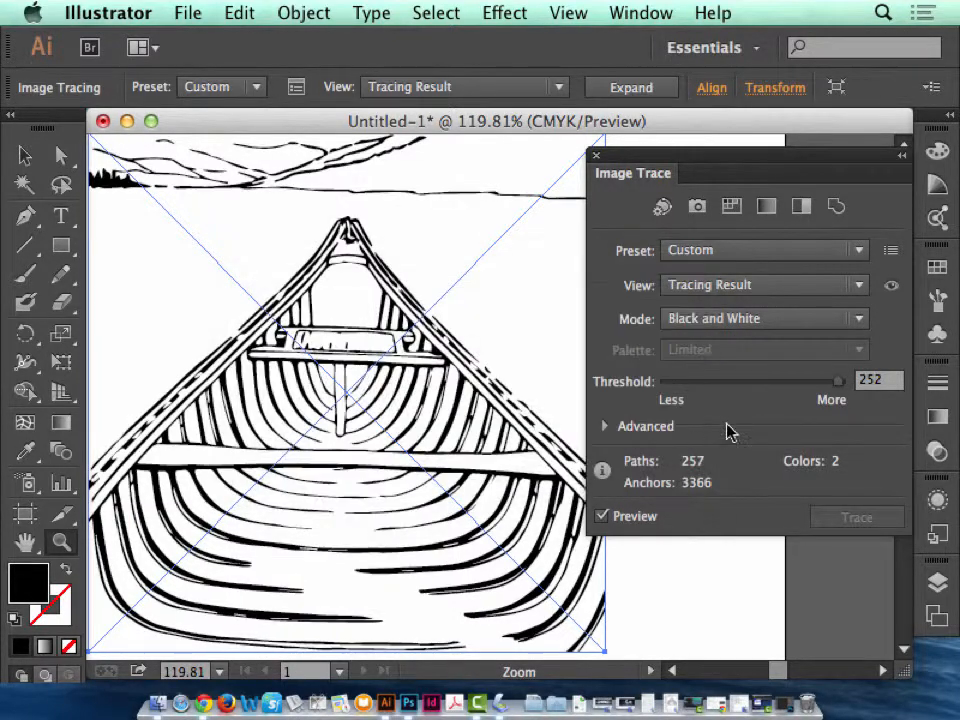
Expand the advanced trace settings and set path fitting to 84% and corners to 95%.
click(604, 426)
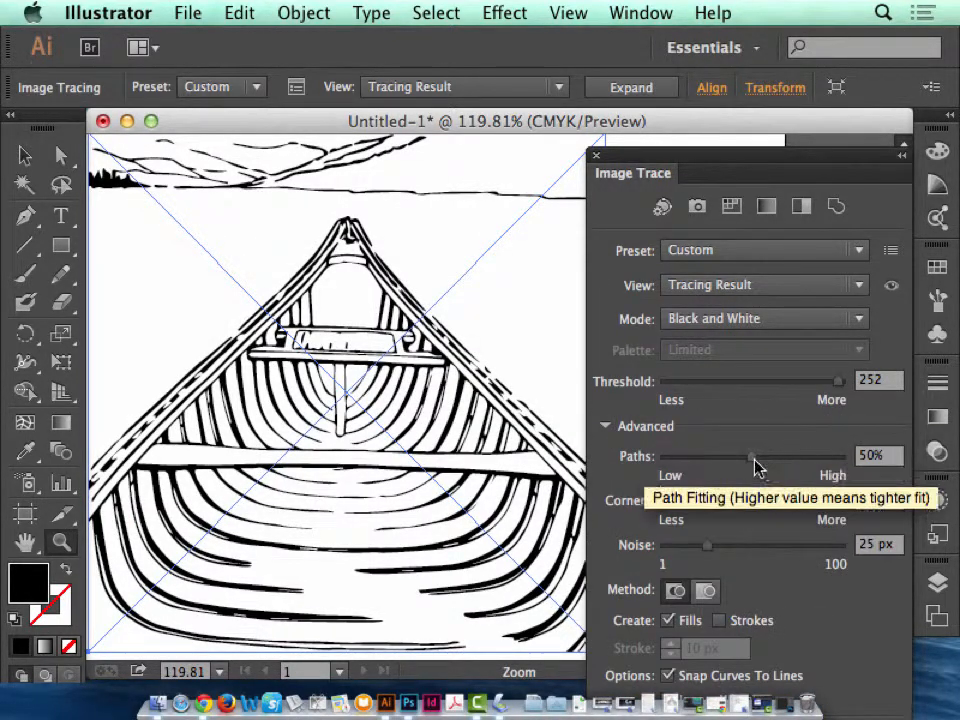
drag(754, 456, 812, 462)
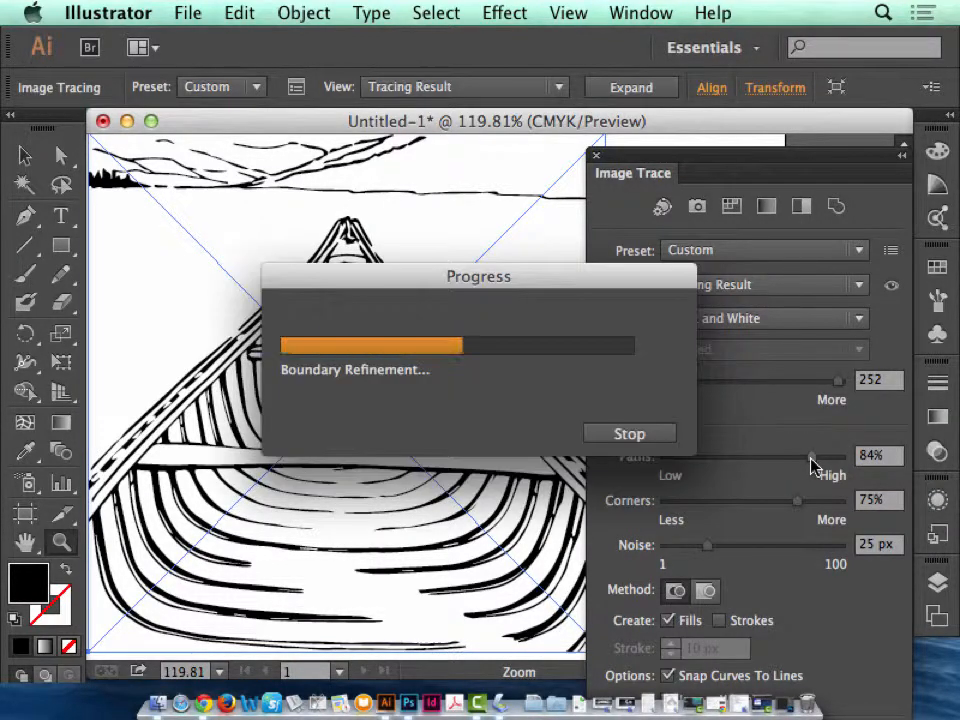
drag(801, 500, 835, 505)
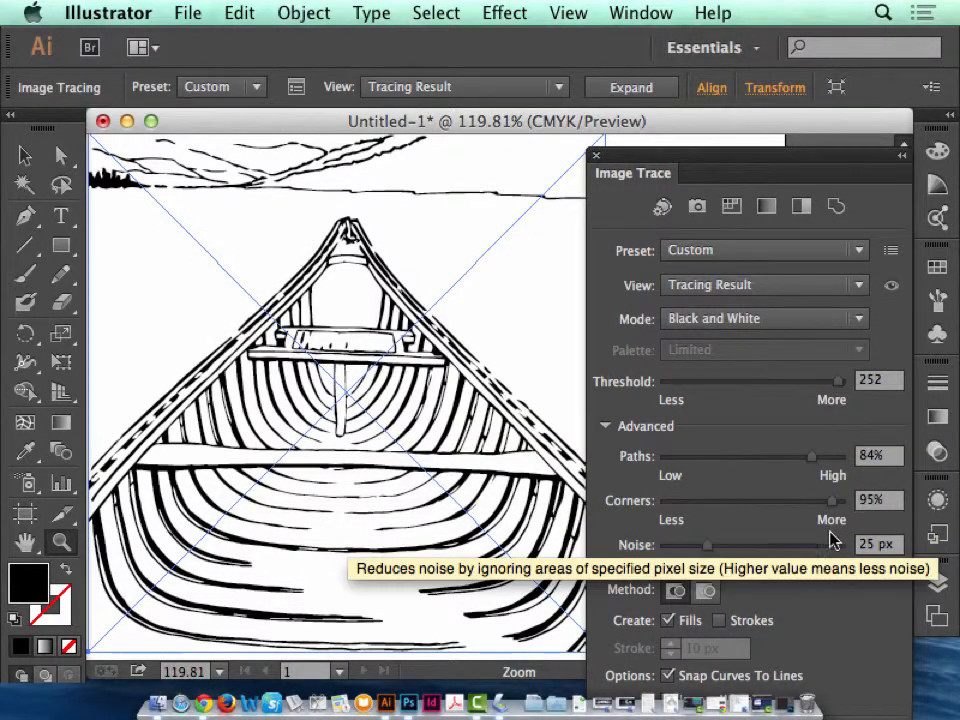
Compare trace noise values of 3 px and 91 px, and set the noise to 4 px.
drag(707, 555, 660, 553)
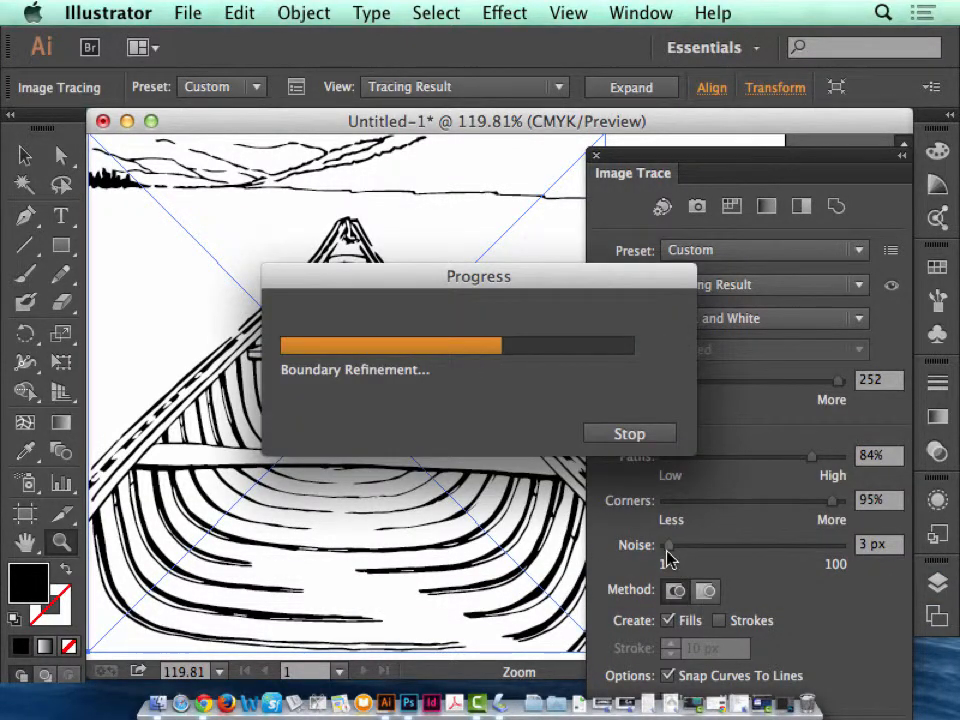
drag(668, 556, 826, 558)
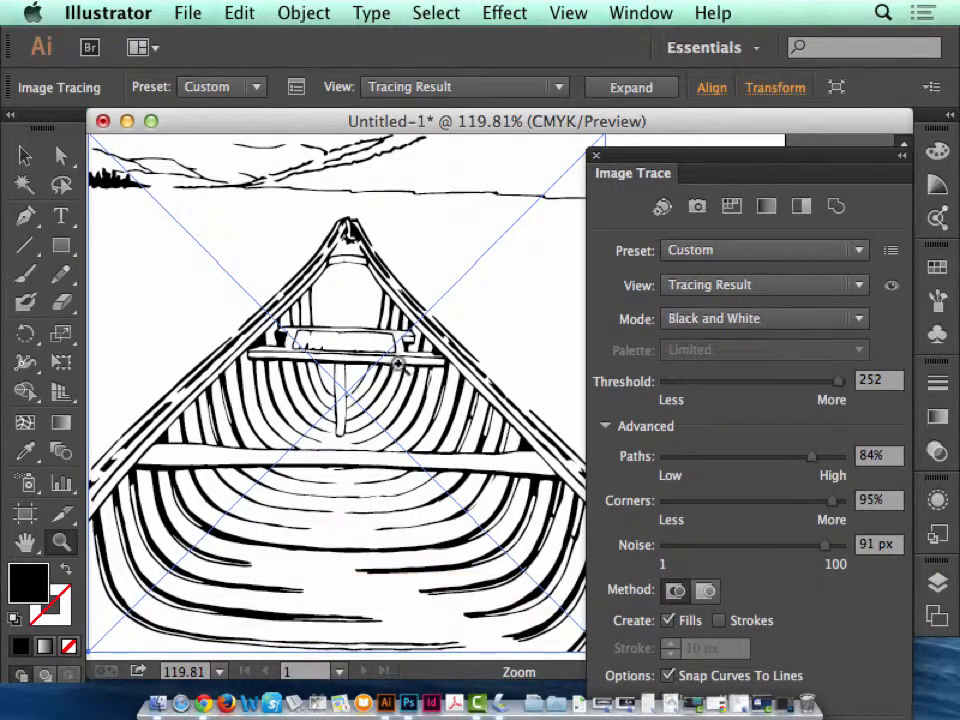
drag(826, 546, 672, 560)
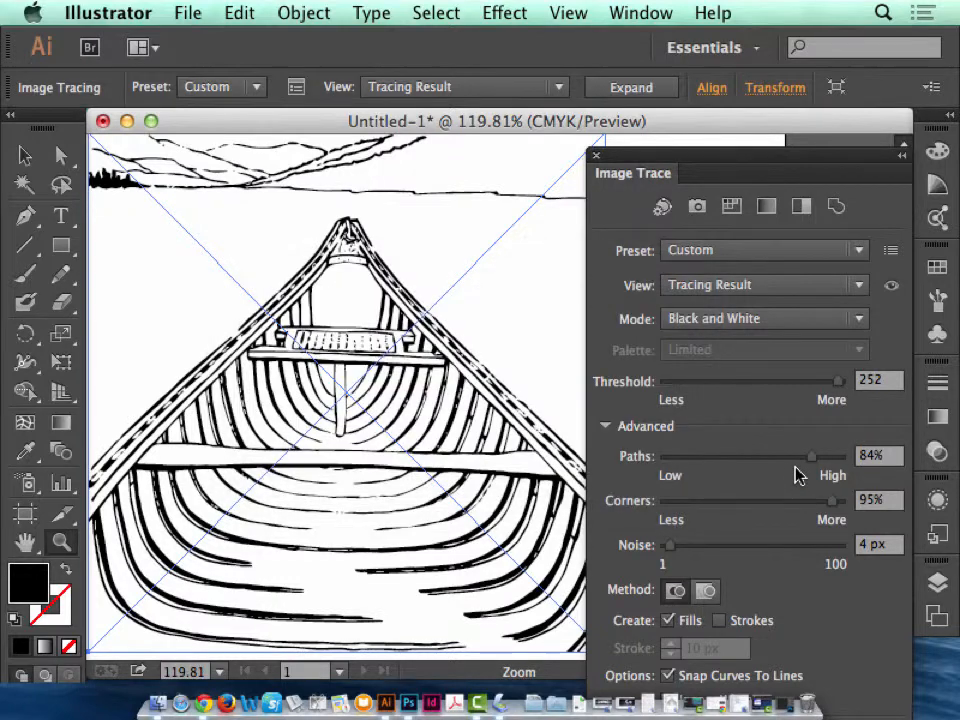
Try creating 10 px strokes alongside the fills in the tracing, and return to fills only.
click(719, 620)
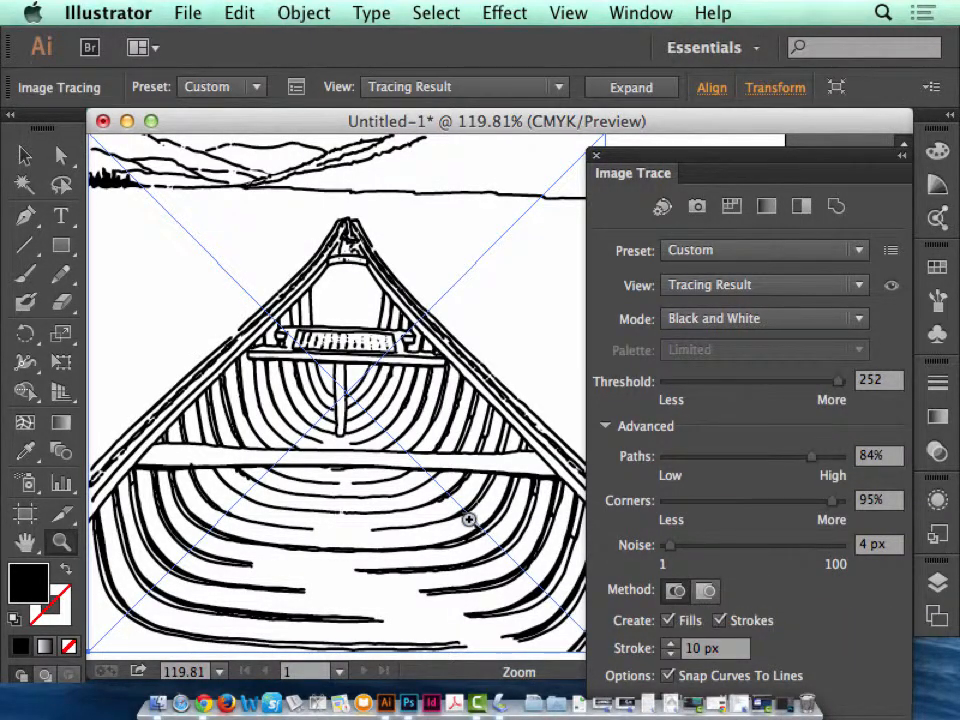
click(719, 622)
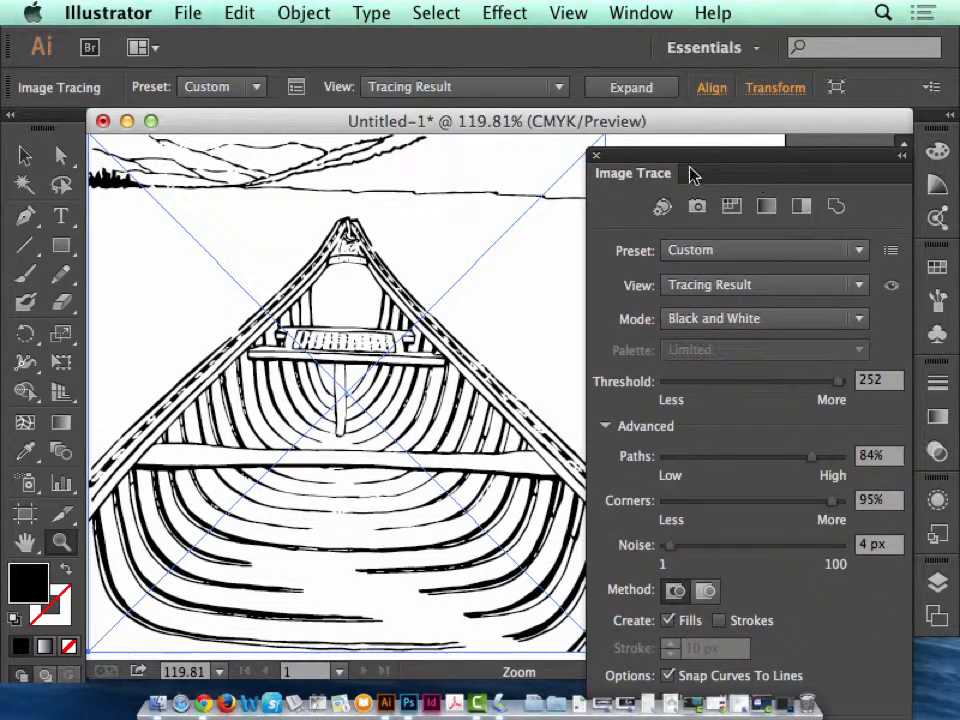
mouse_move(692, 171)
mouse_down()
mouse_move(694, 146)
mouse_move(636, 6)
mouse_up()
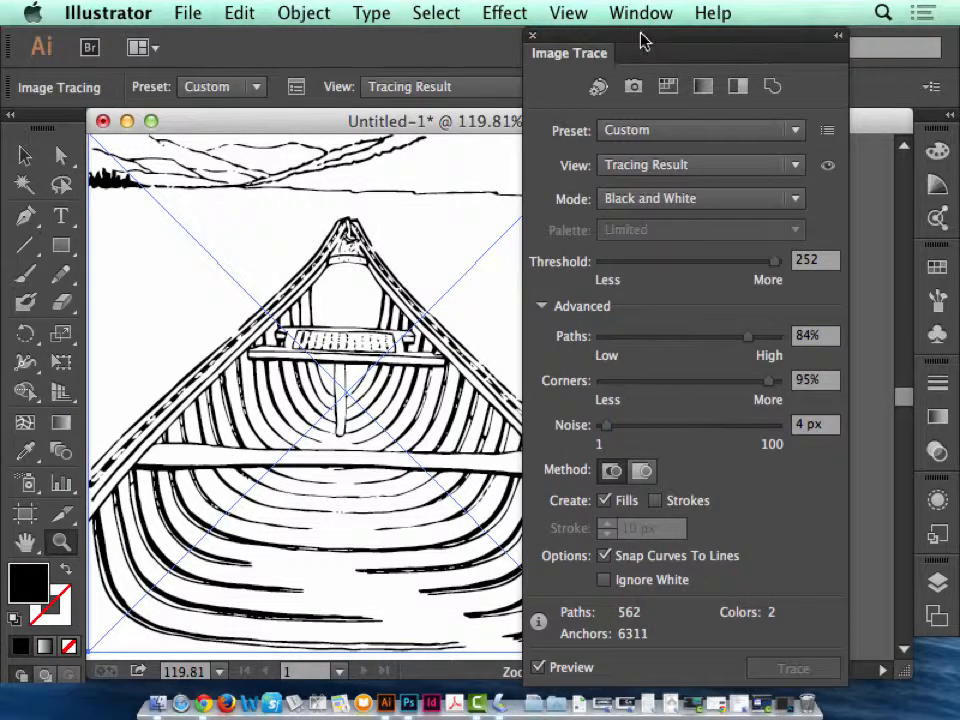
drag(641, 40, 702, 43)
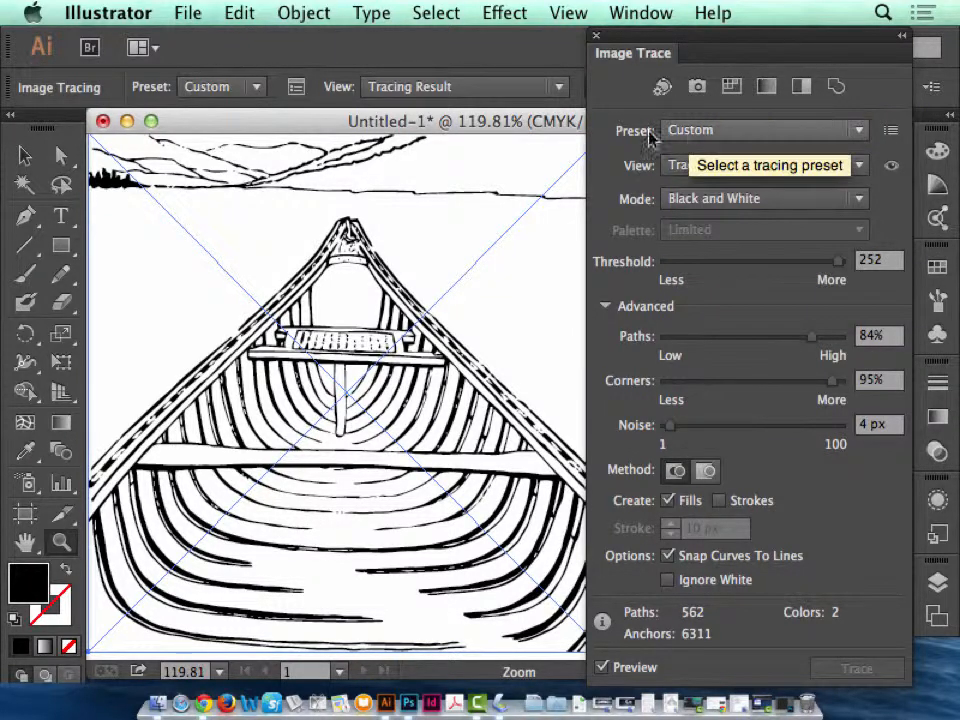
Close the trace options with the preview kept on and expand the canoe tracing into paths.
click(612, 669)
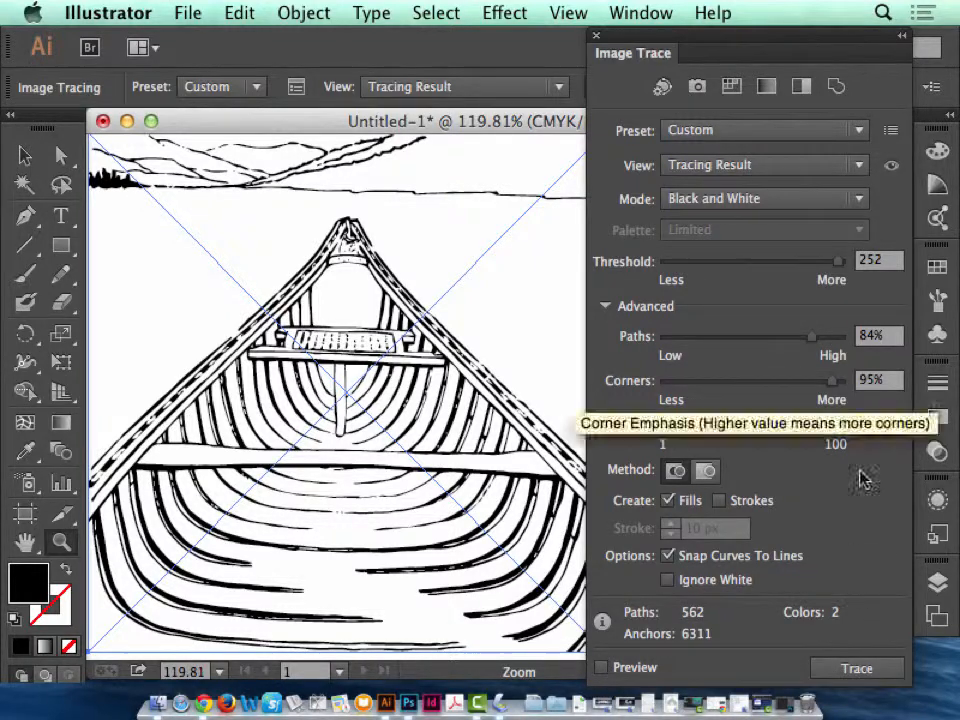
click(601, 667)
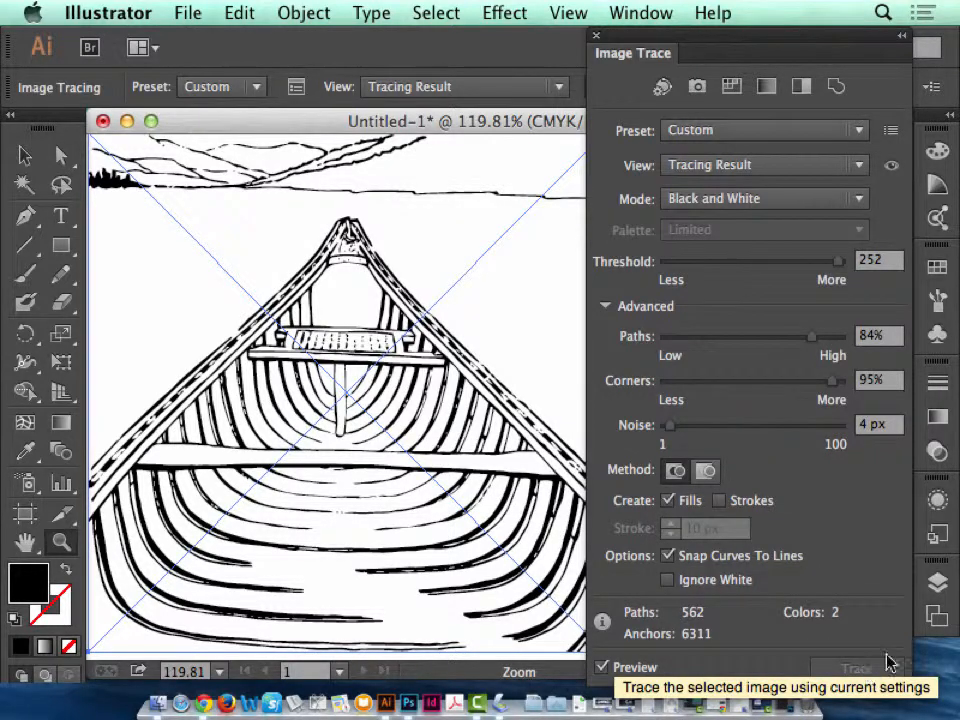
click(601, 667)
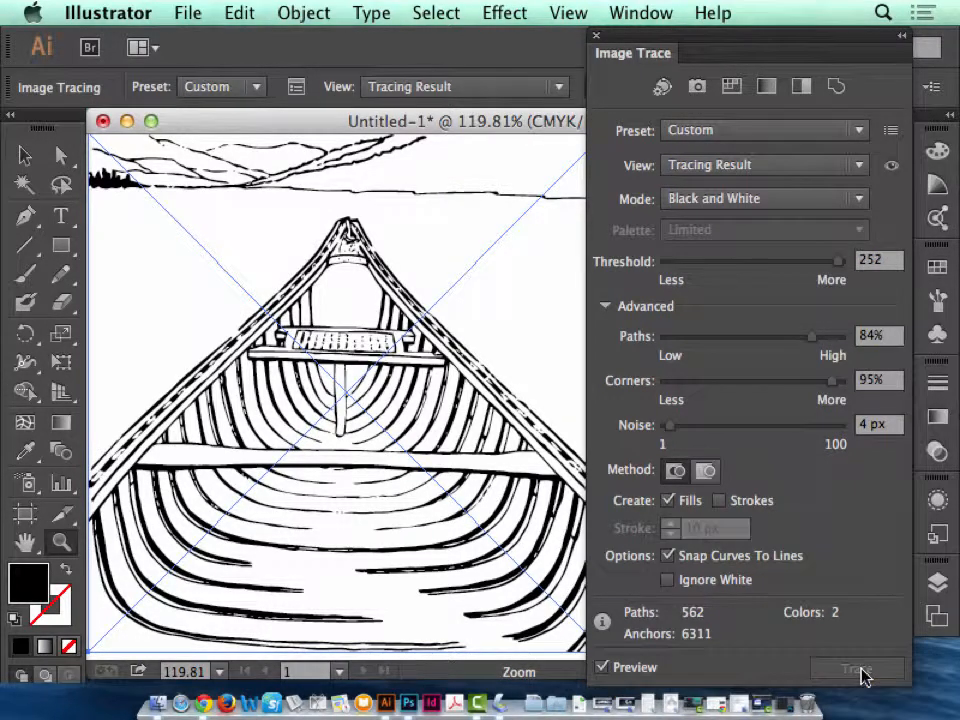
click(597, 39)
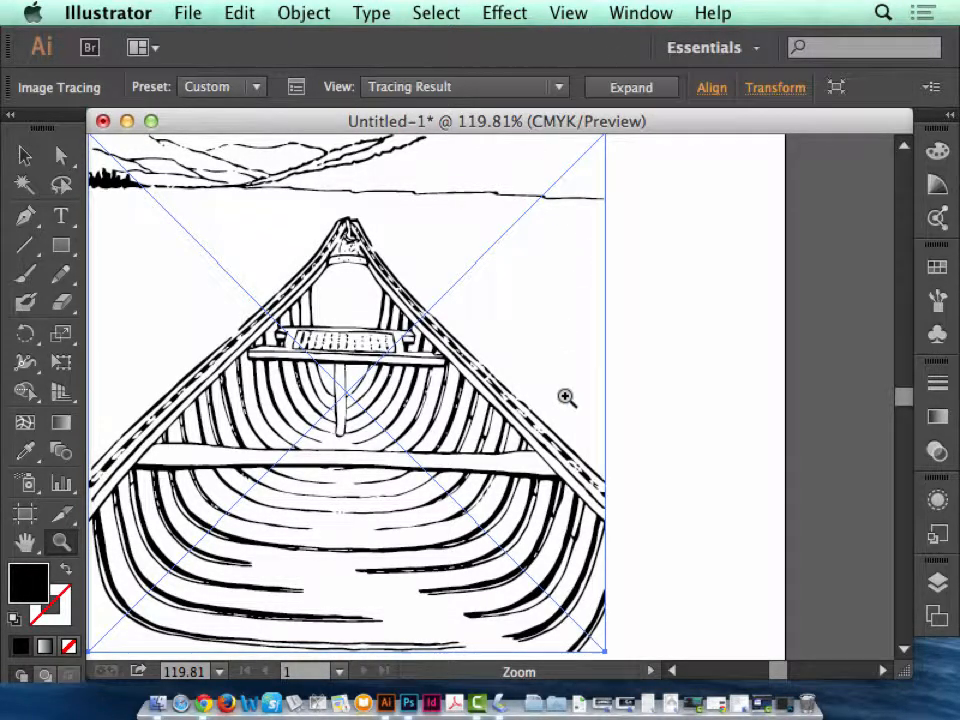
key(super+1)
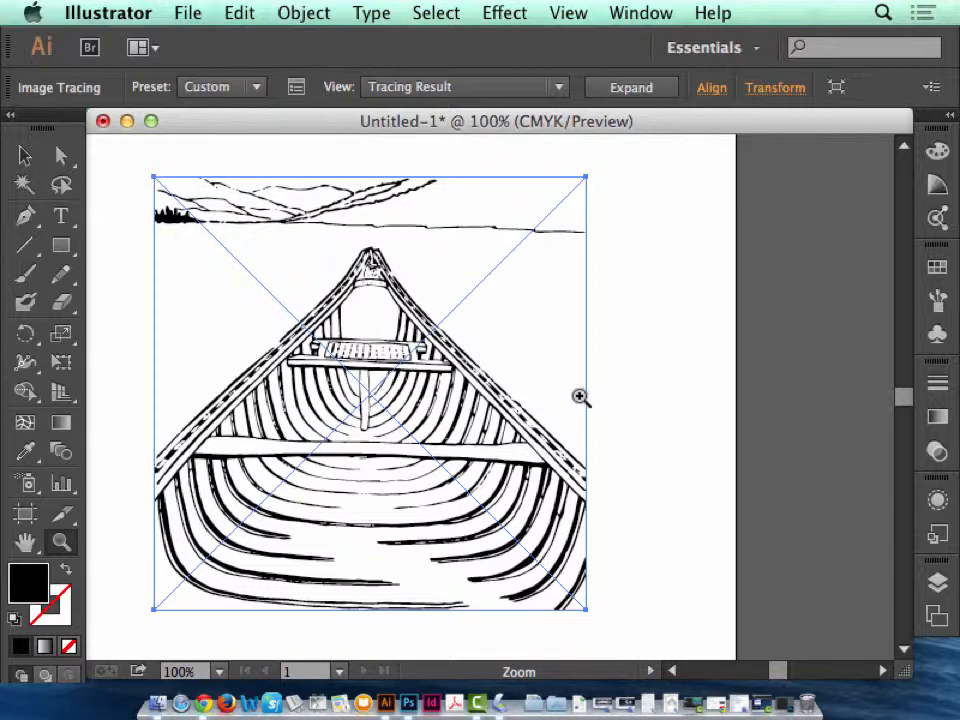
click(634, 90)
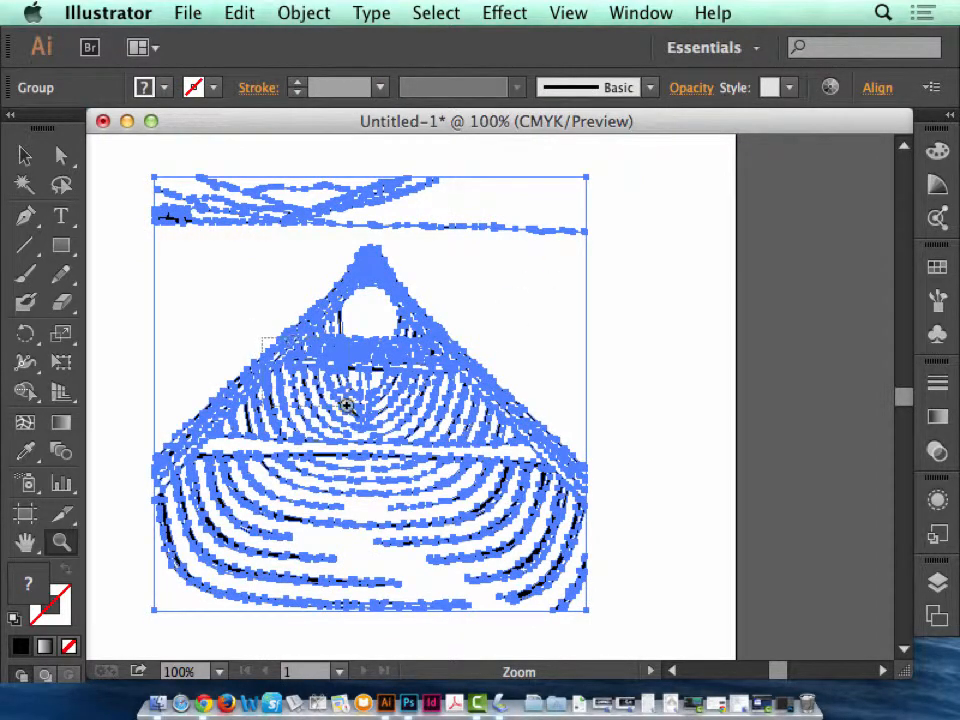
Examine the anchor points of the expanded canoe paths up close around the seat and gunwale.
drag(346, 405, 286, 313)
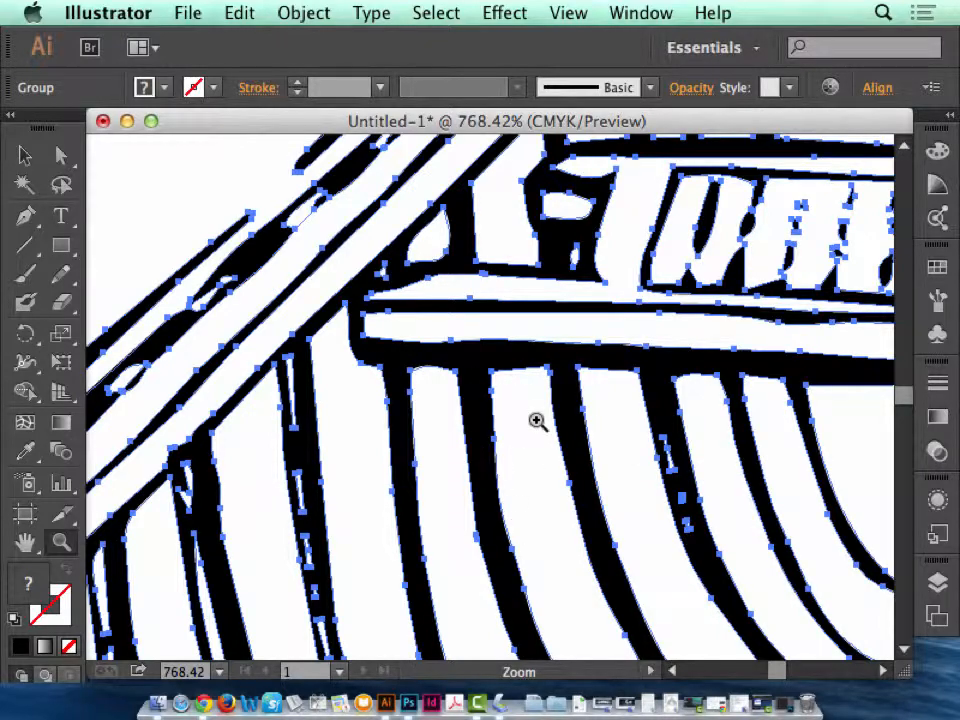
key(super+minus)
key(super+minus)
key(super+minus)
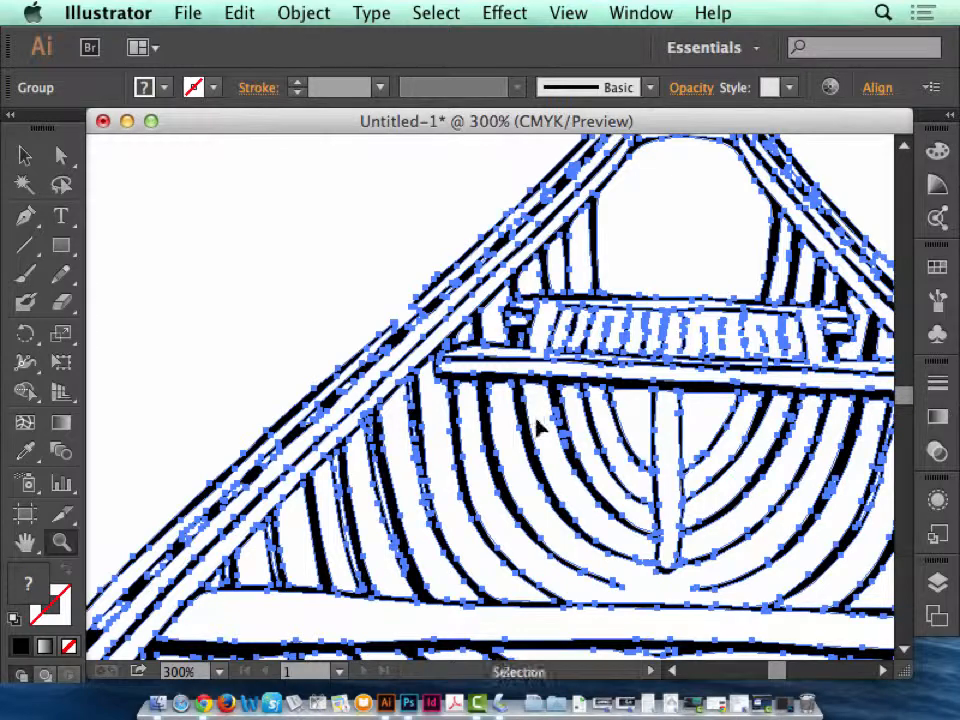
key(super+minus)
key(super+minus)
key(super+minus)
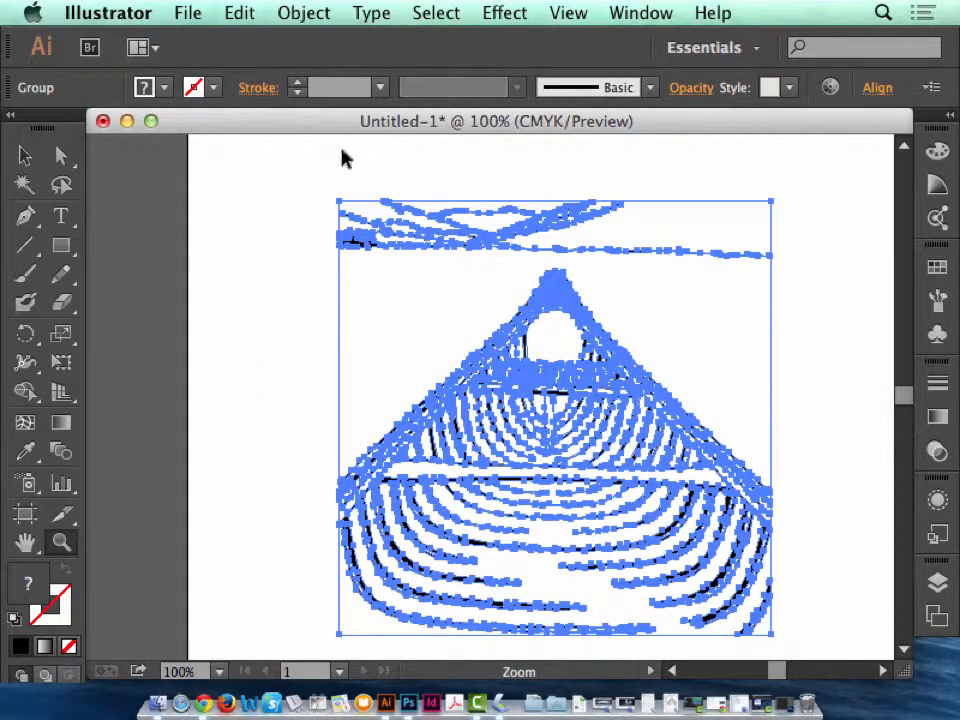
Show the rulers and inspect the expanded paths at the seat's end, returning to the whole artboard.
key(super+r)
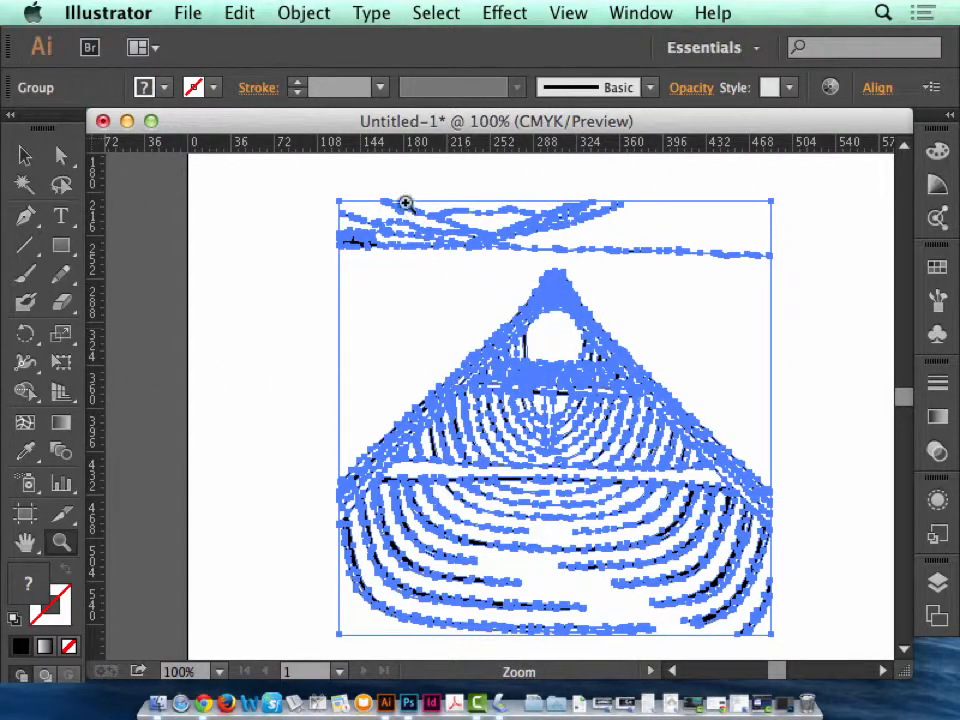
drag(551, 317, 611, 392)
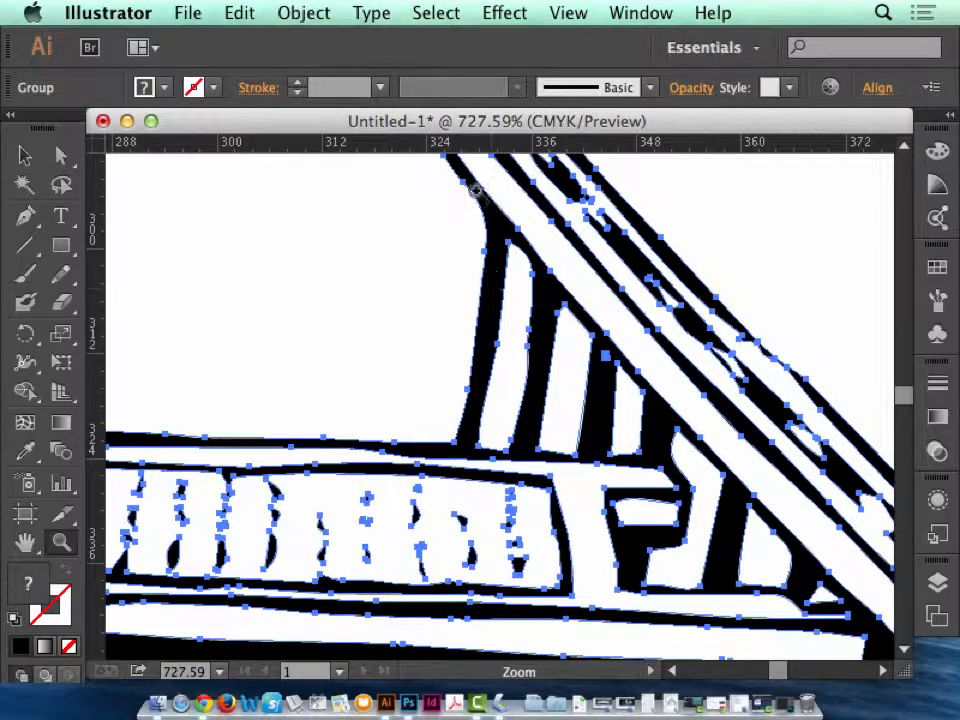
key(super)
key(super+0)
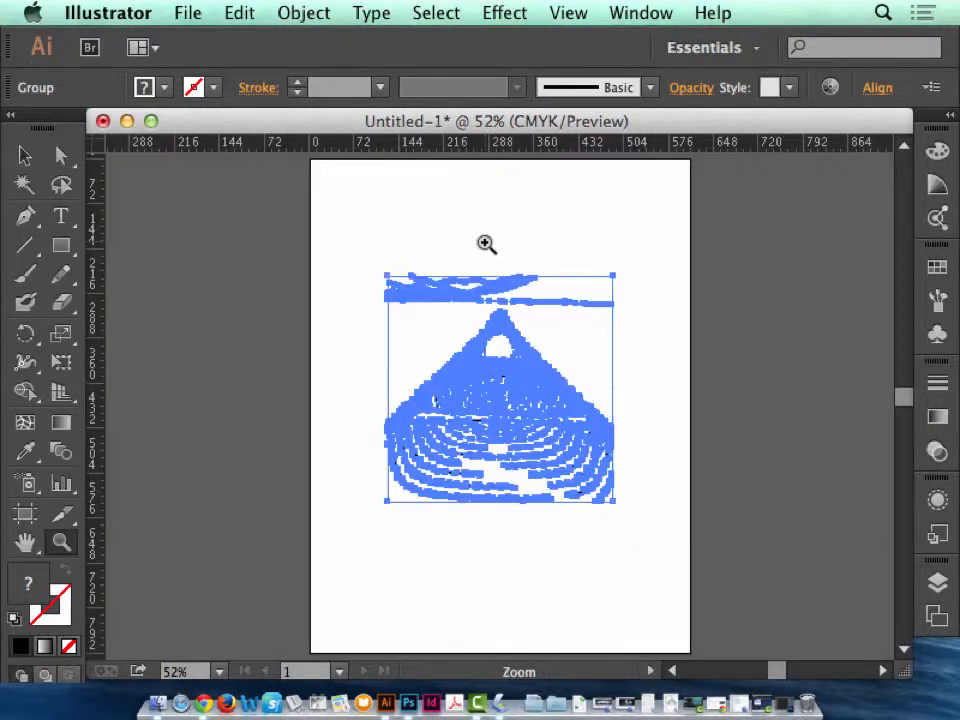
Try simplifying the expanded canoe paths at 50% curve precision with the preview on, and cancel.
drag(685, 532, 693, 540)
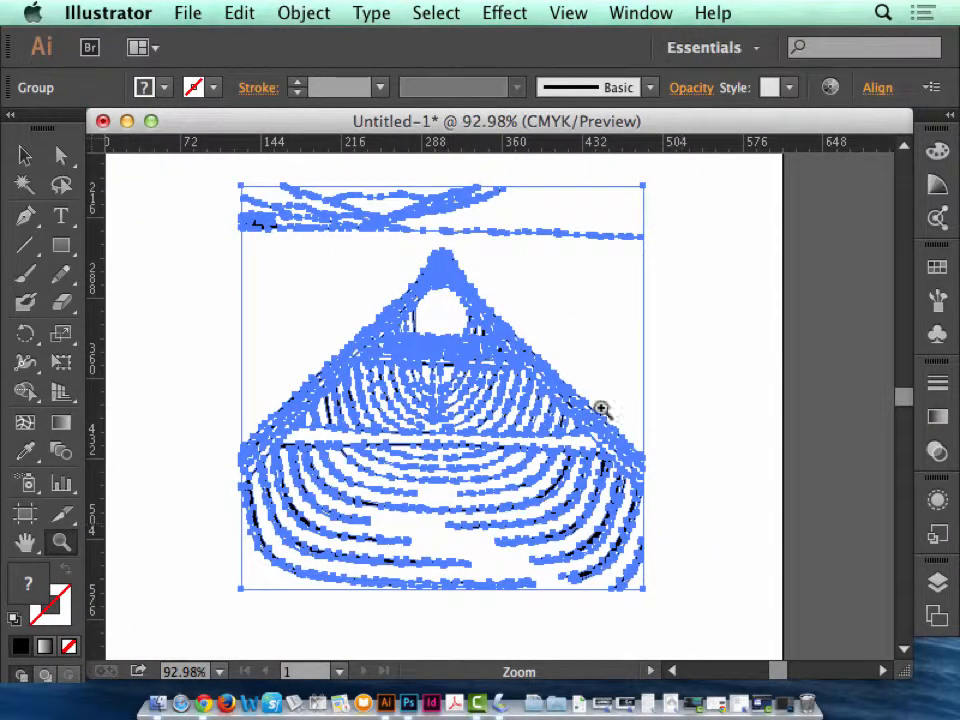
drag(367, 326, 669, 520)
click(300, 12)
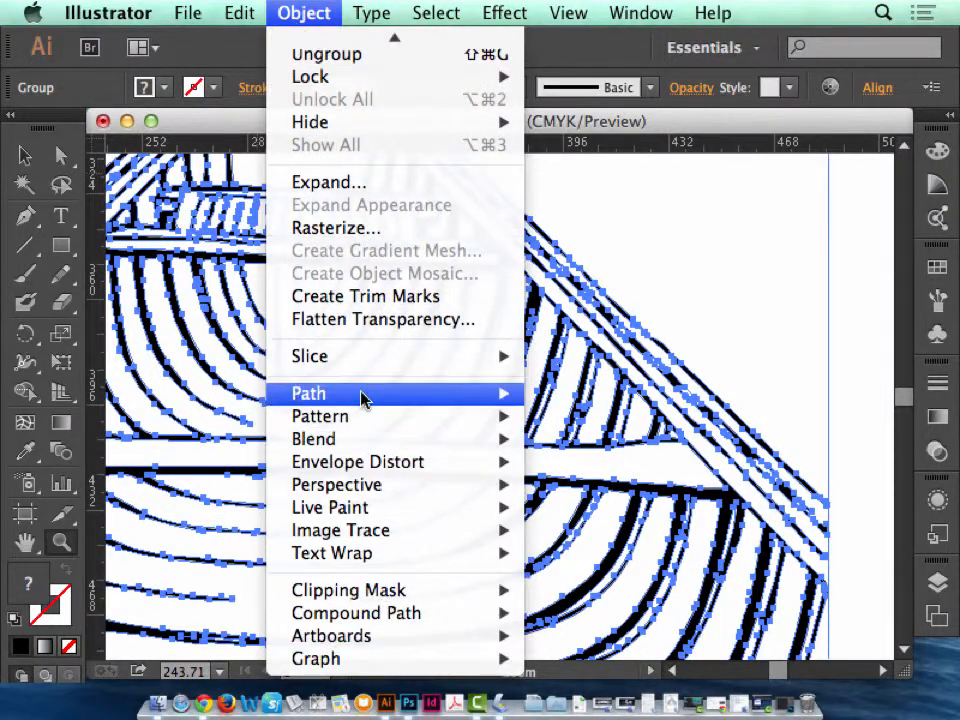
mouse_move(364, 398)
click(555, 514)
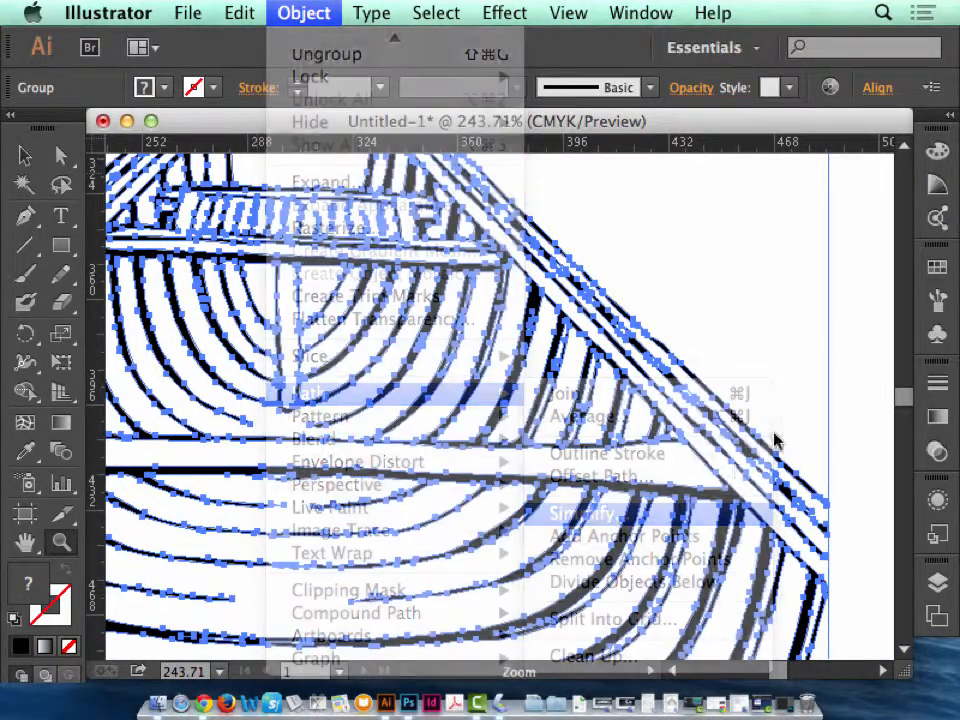
drag(440, 190, 714, 217)
click(565, 518)
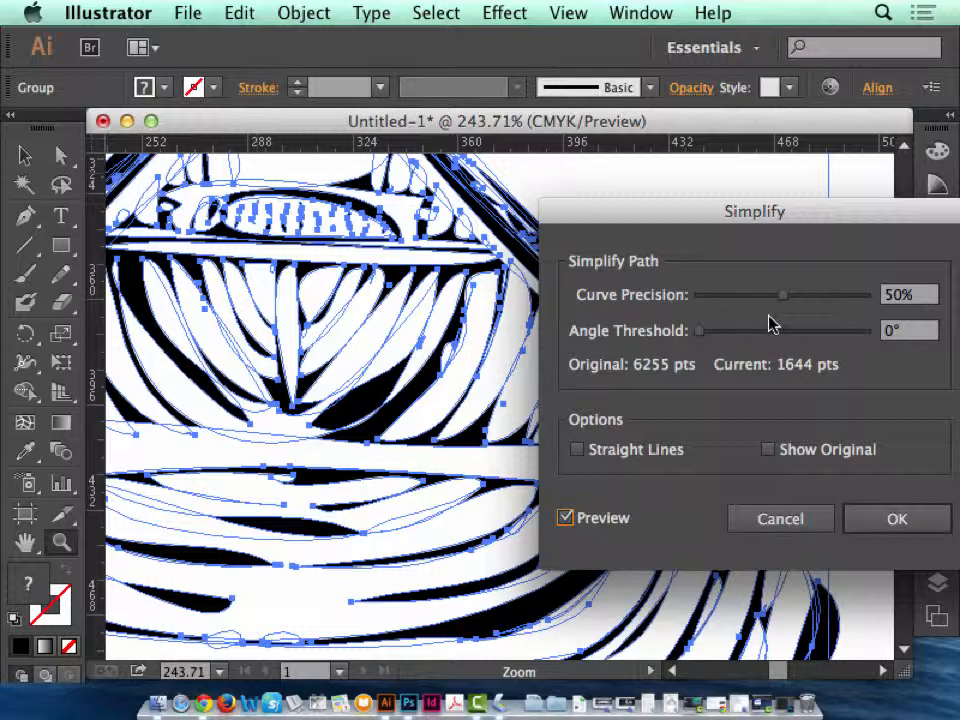
click(802, 527)
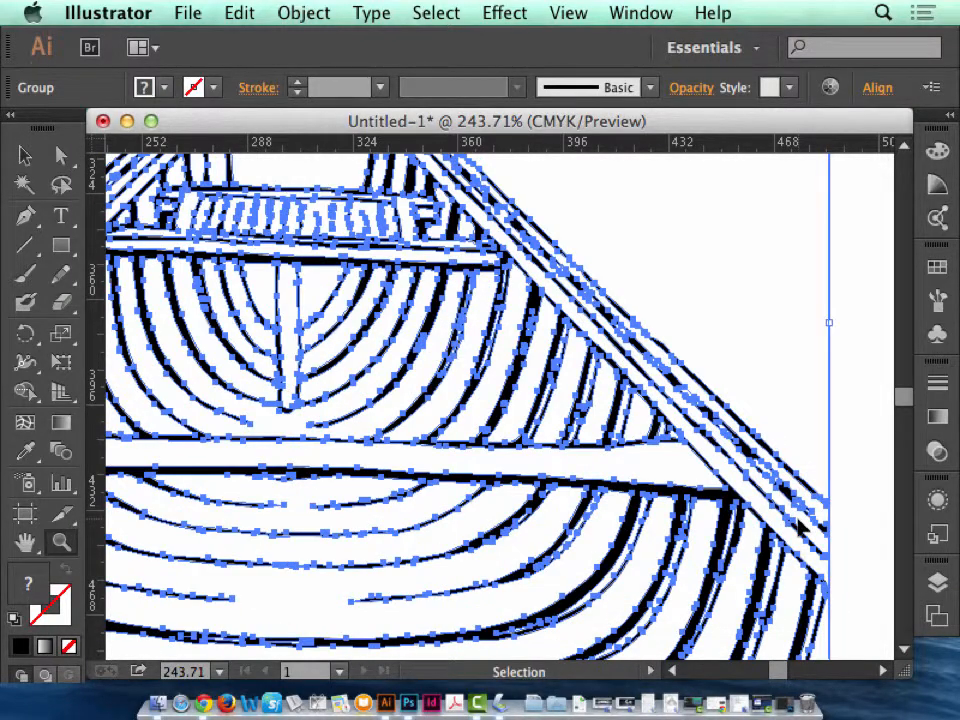
Simplify the whole canoe drawing's paths with 50% curve precision and a 0° angle threshold.
key(super+minus)
key(super+minus)
key(super+minus)
click(236, 14)
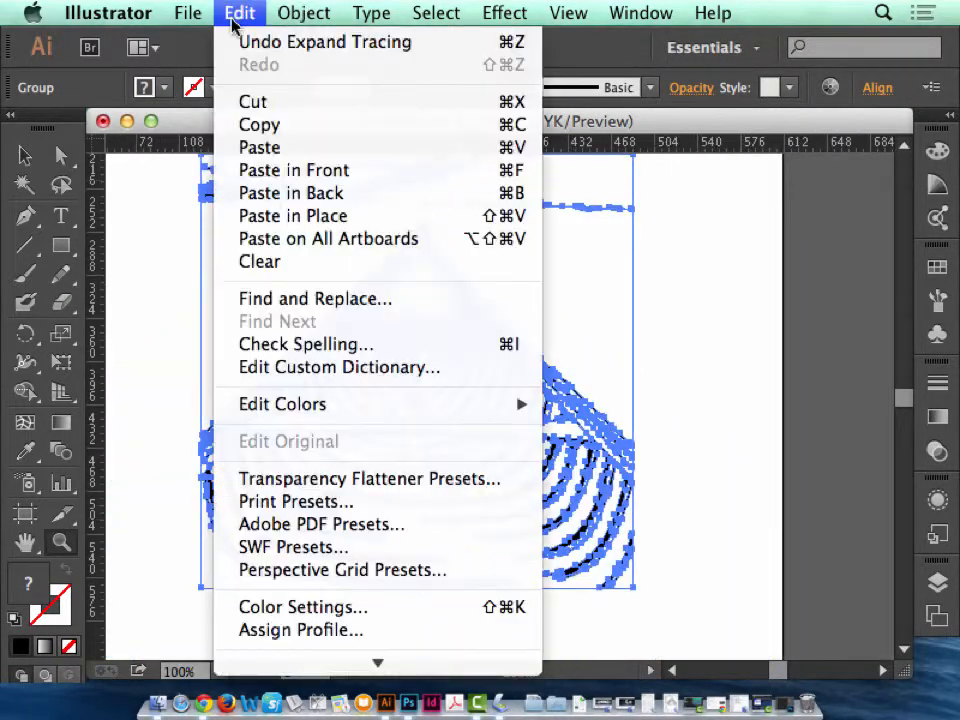
mouse_move(316, 12)
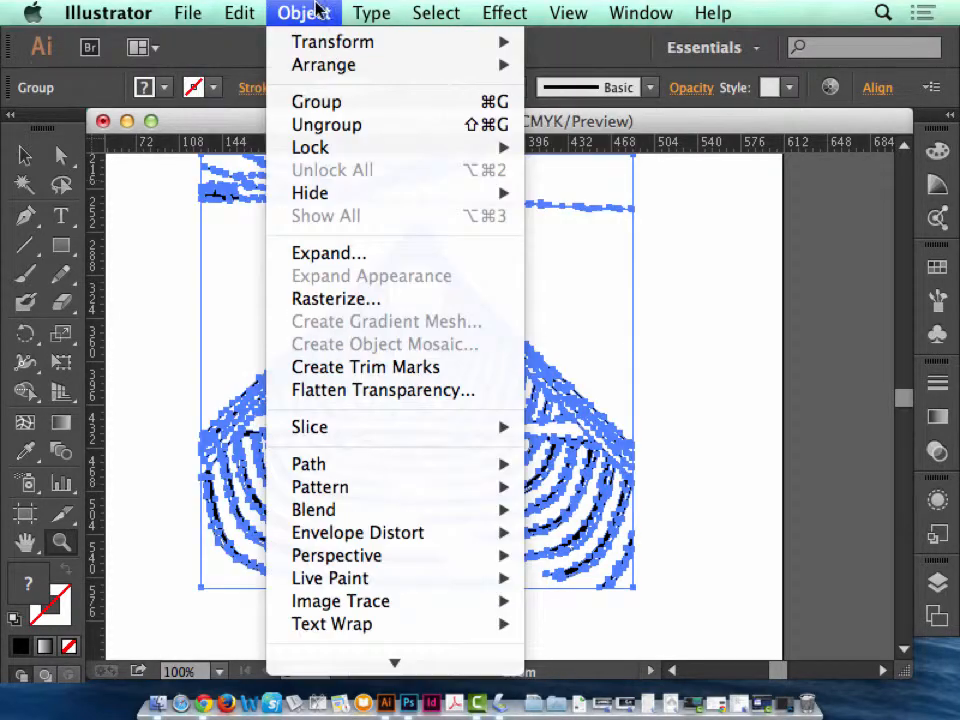
mouse_move(377, 467)
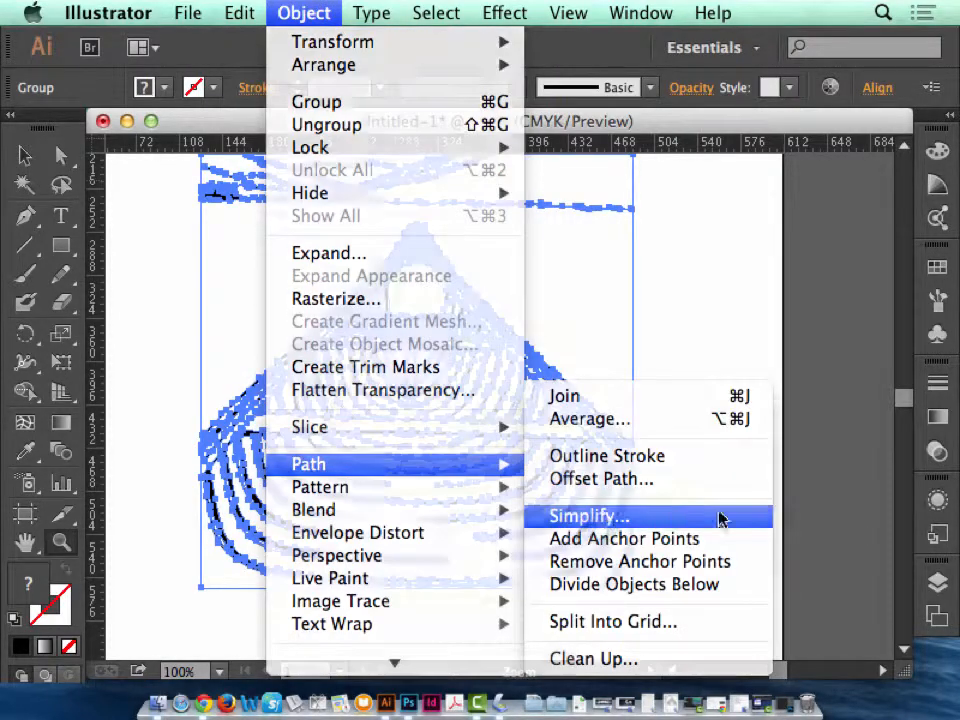
click(720, 518)
click(588, 524)
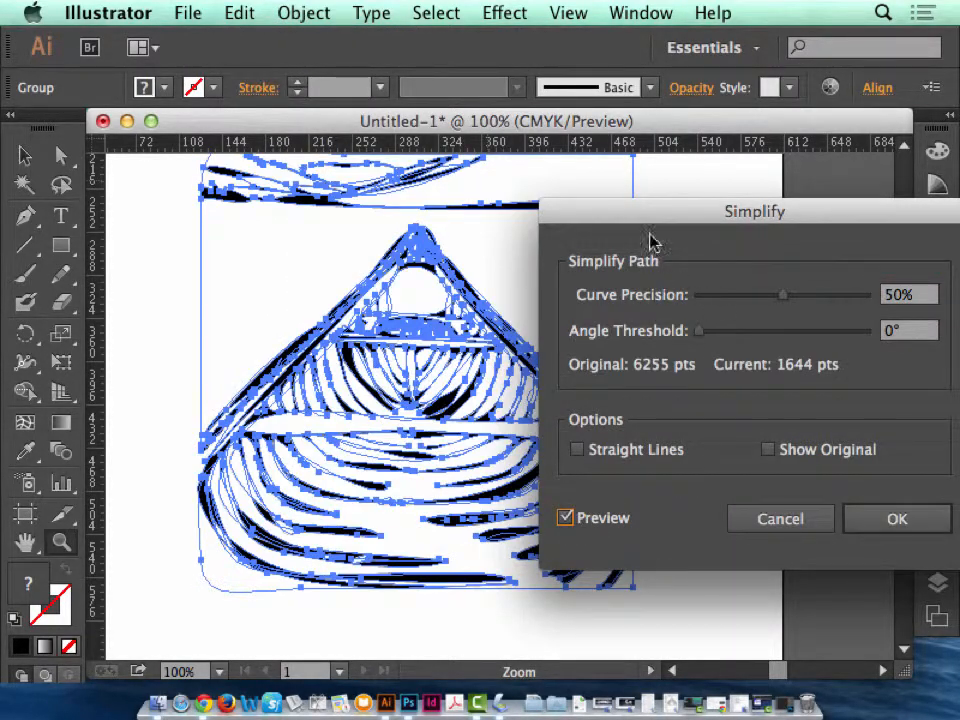
drag(650, 240, 568, 240)
click(733, 541)
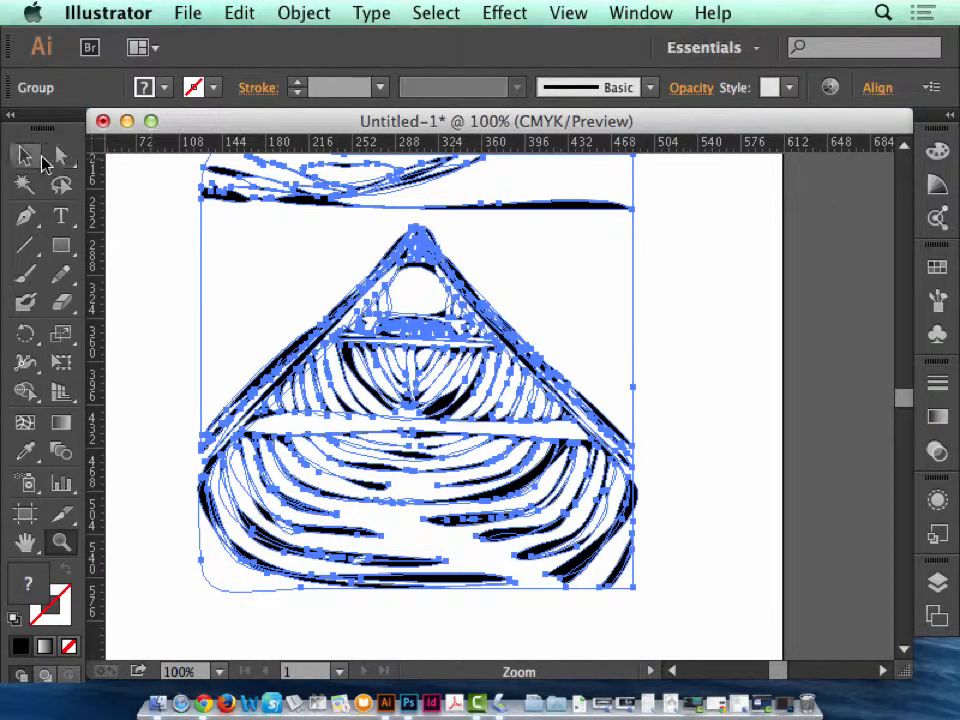
Deselect the simplified canoe paths to check the drawing, and undo the simplification.
click(61, 156)
click(596, 321)
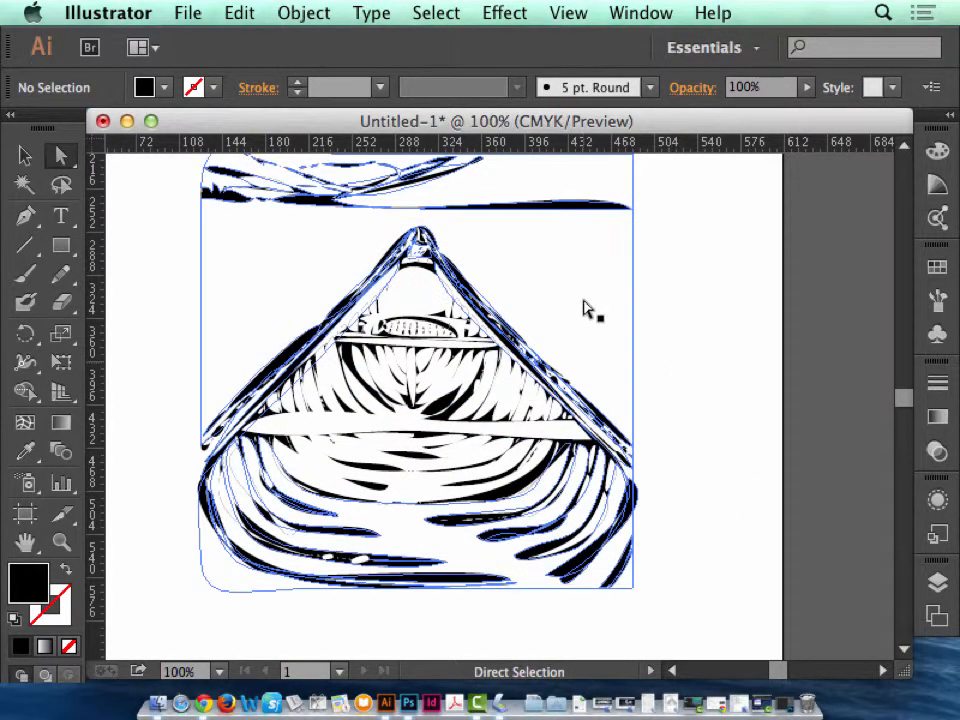
click(190, 12)
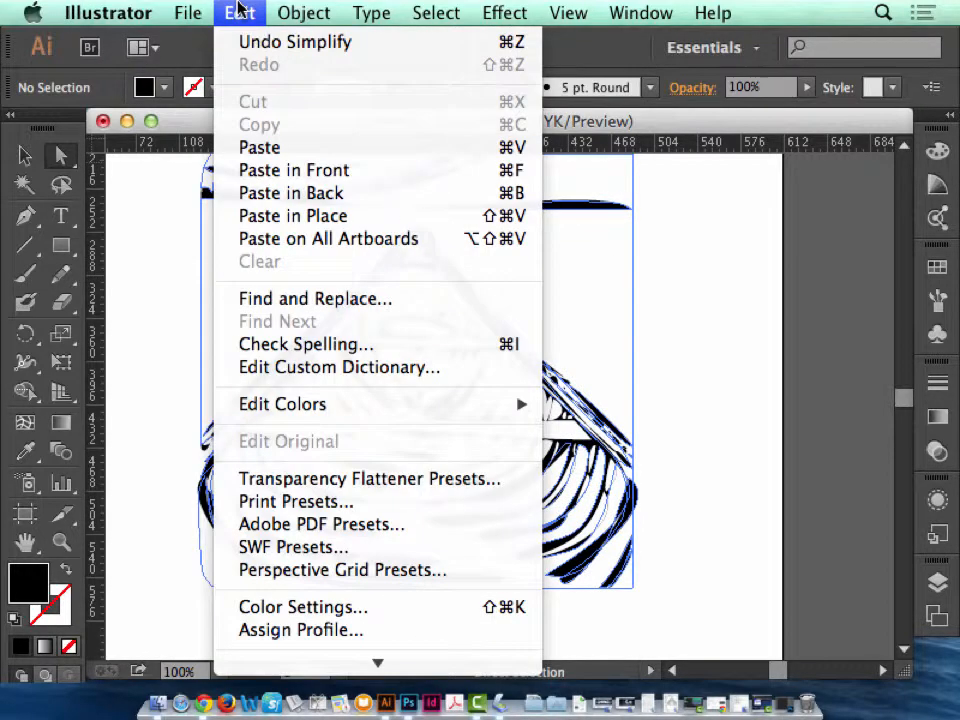
click(505, 200)
Start simplifying the canoe paths again and raise the curve precision to 84% with the preview visible.
click(300, 12)
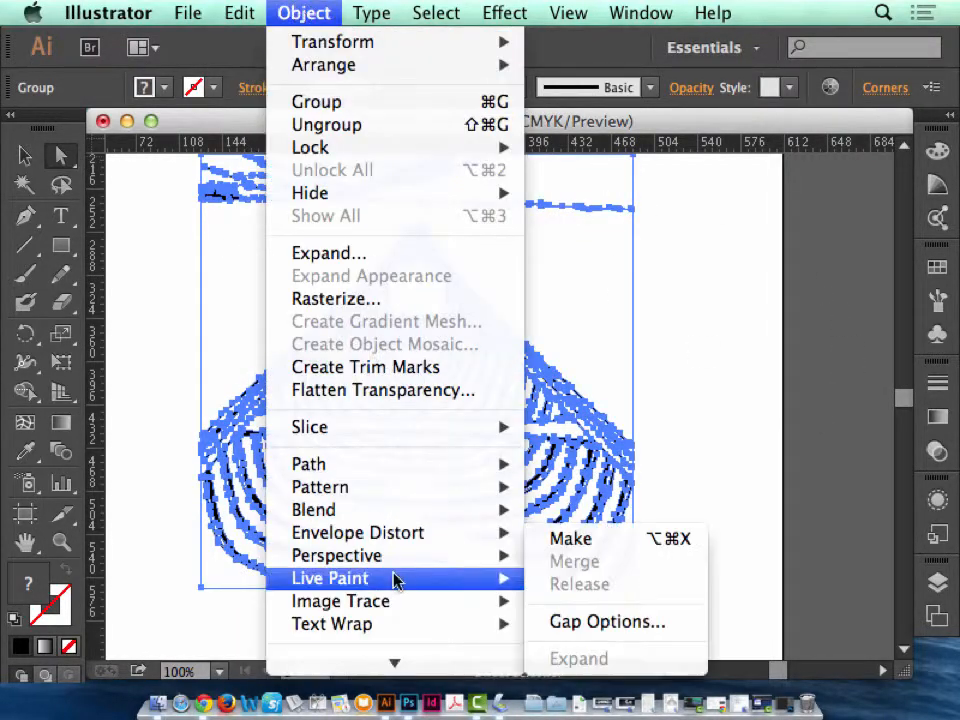
mouse_move(390, 395)
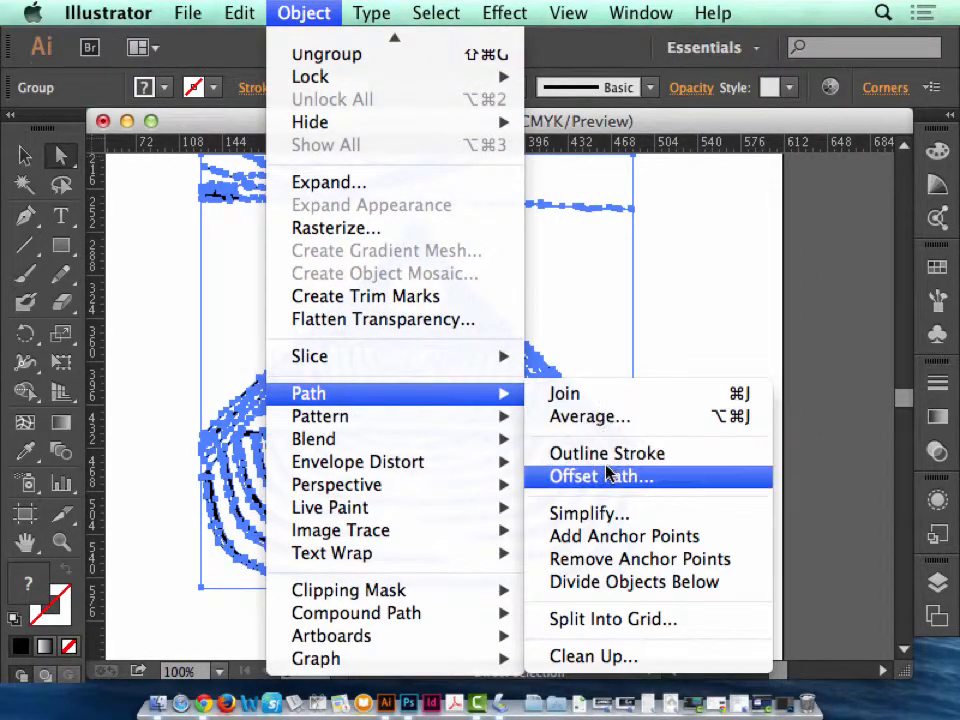
click(609, 514)
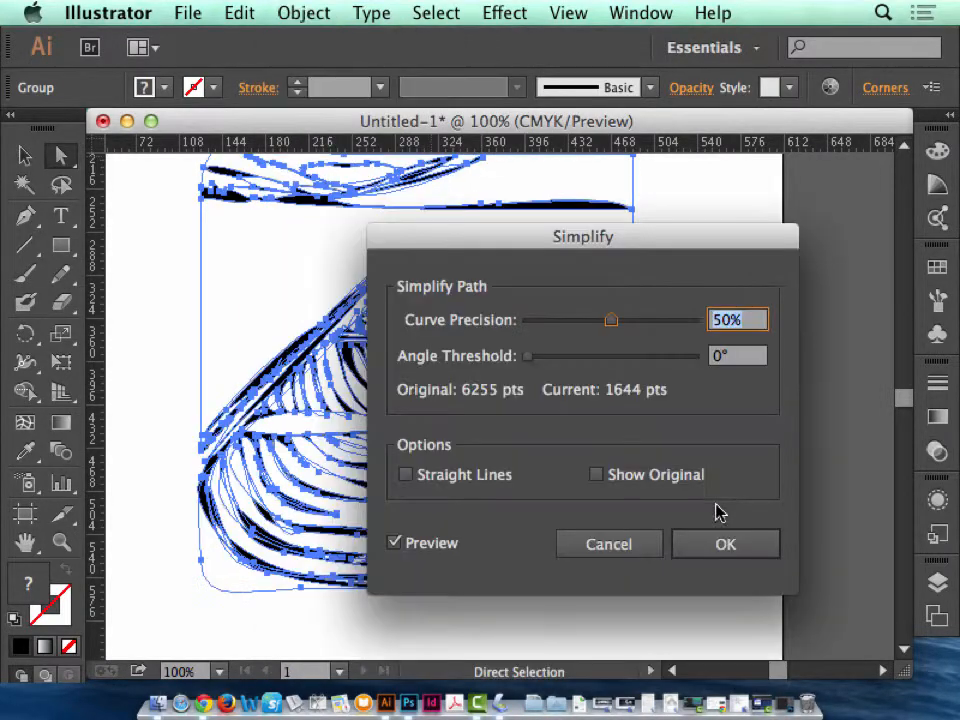
drag(557, 248, 796, 256)
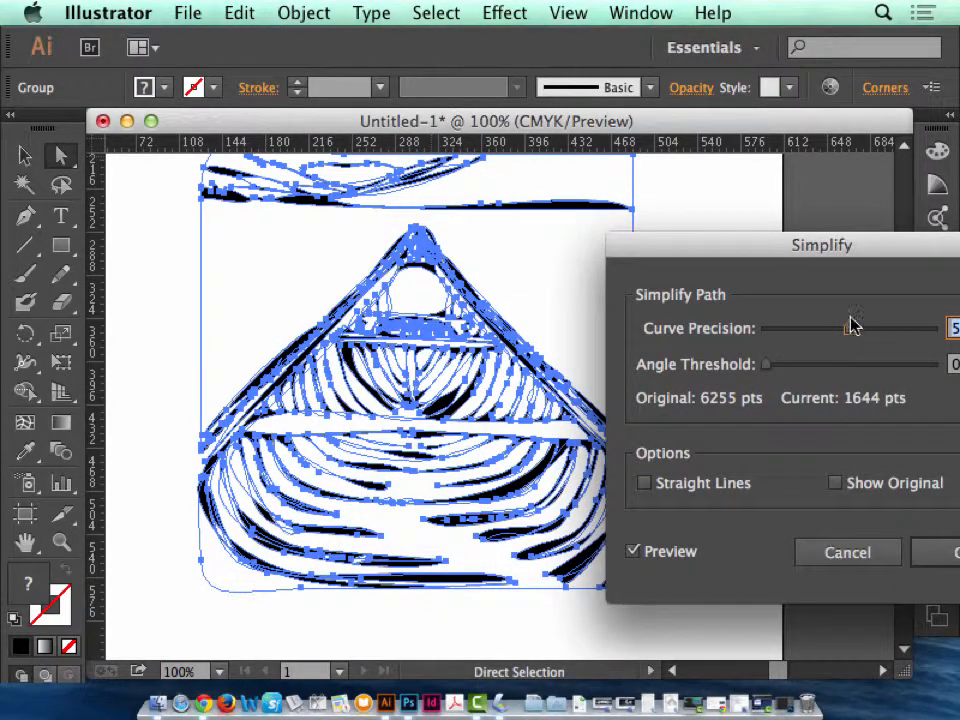
drag(853, 249, 795, 250)
drag(800, 340, 851, 336)
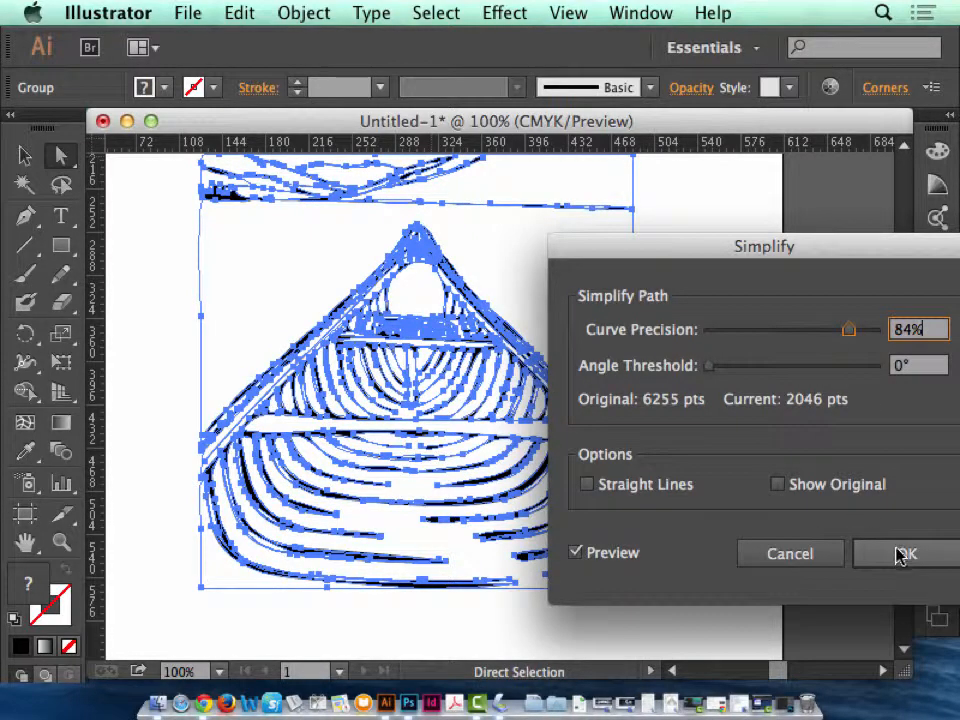
Compare the preview with the original paths, raise the angle threshold slightly, apply the simplification and deselect the artwork.
click(777, 485)
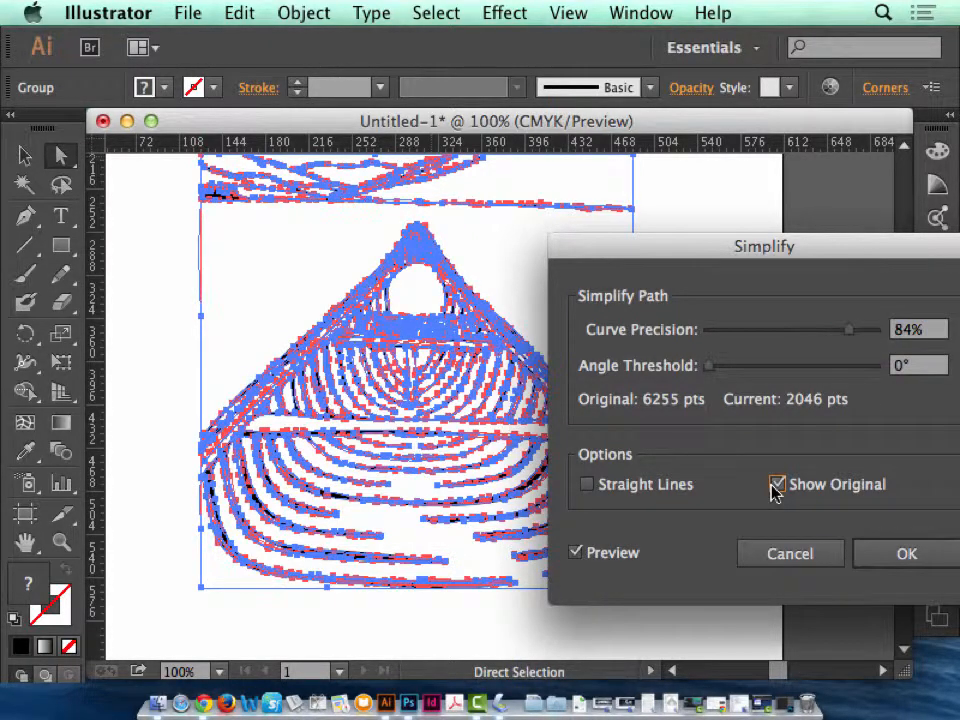
click(777, 485)
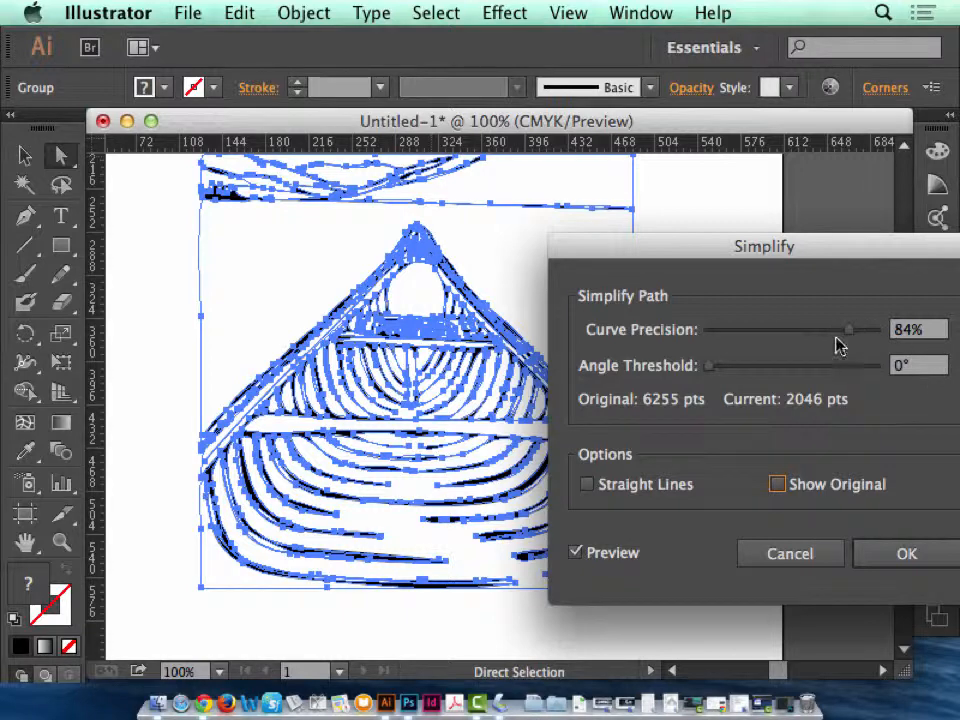
drag(710, 367, 731, 370)
click(900, 552)
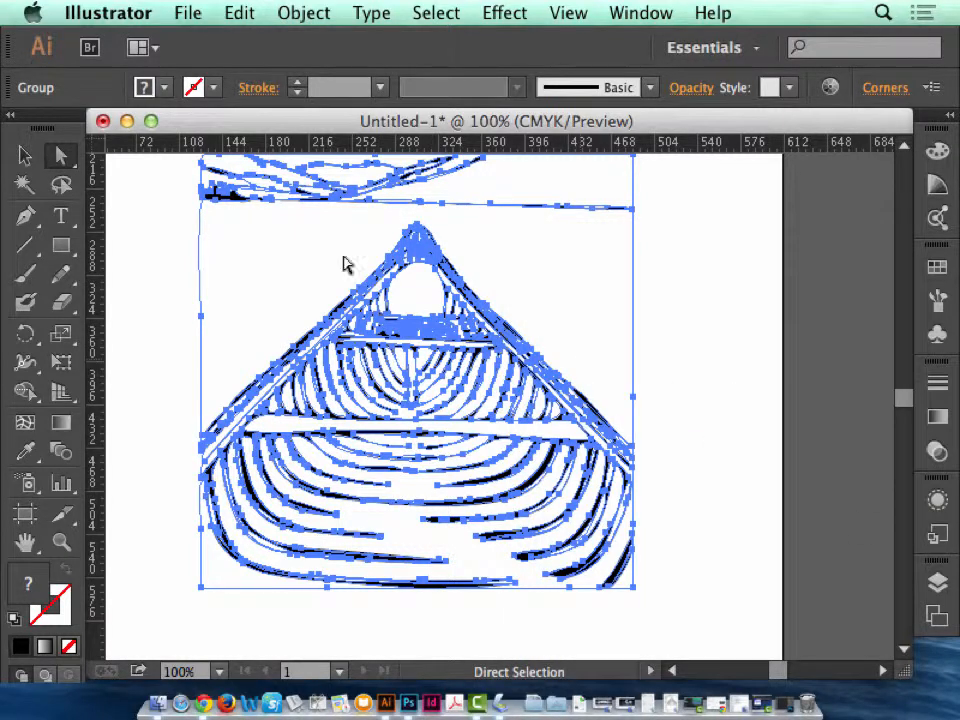
click(146, 210)
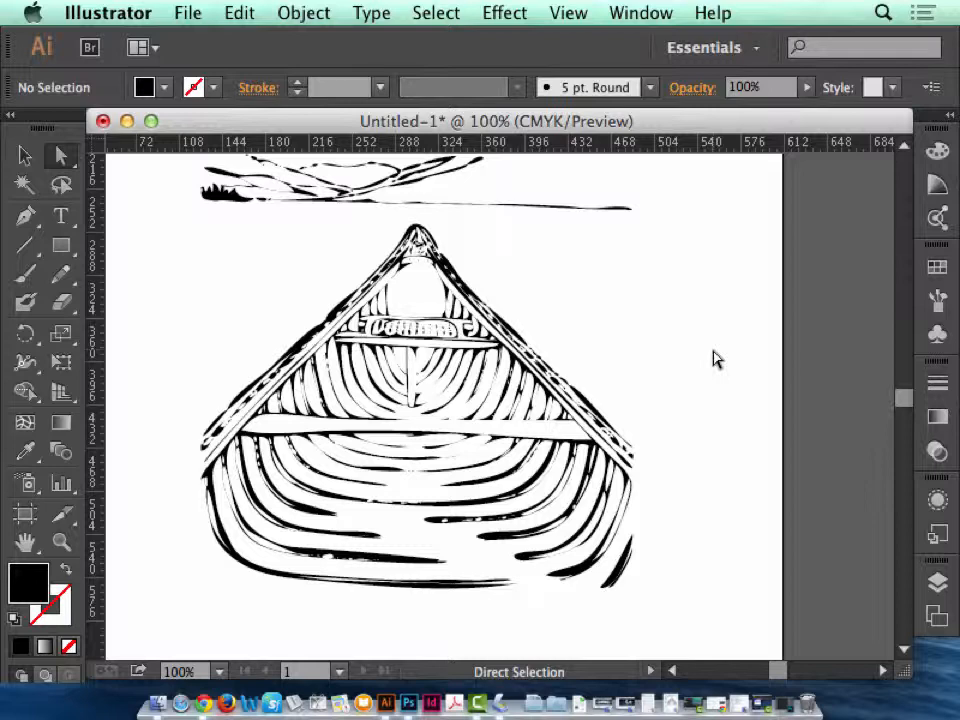
Undo the path simplification and deselect the canoe artwork.
key(super+a)
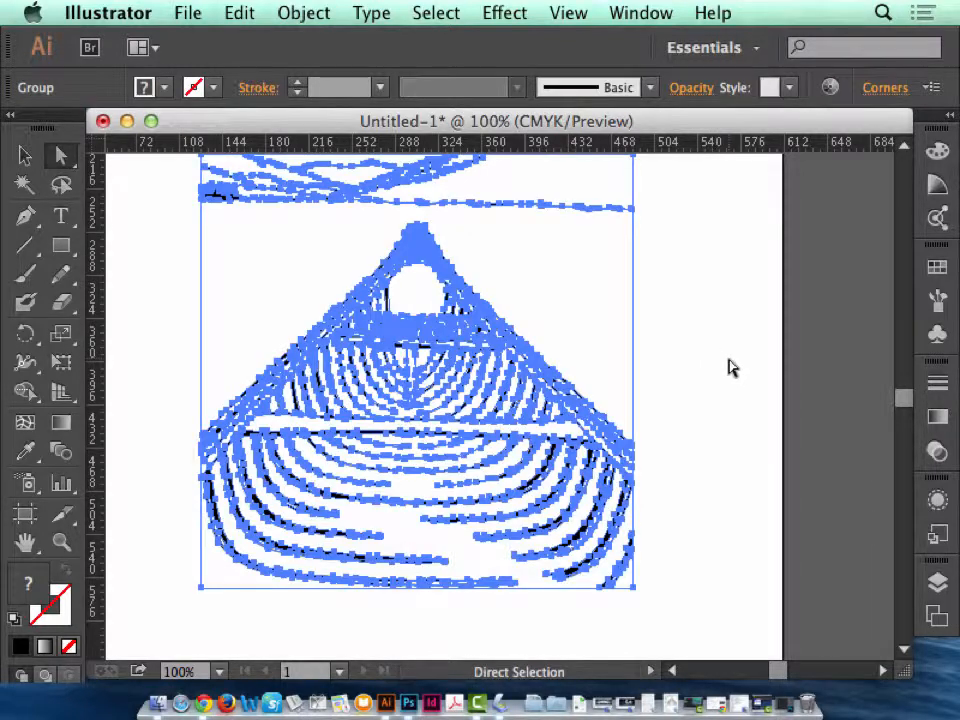
click(25, 157)
click(664, 306)
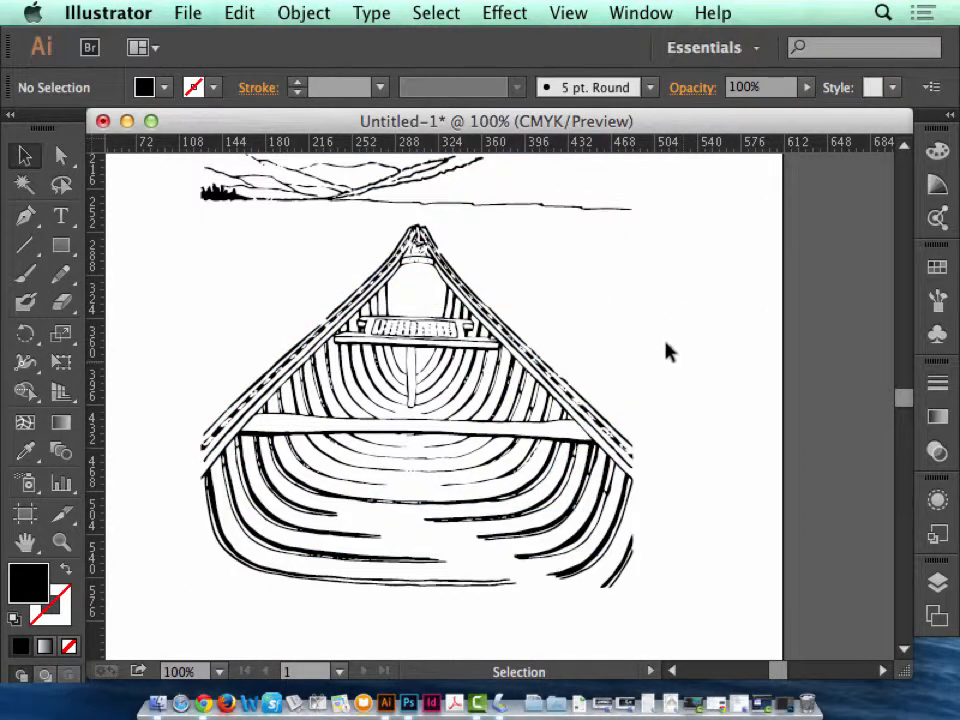
Examine the separate white shapes at the canoe's bow with direct selection, ending on the large opening above the seat.
click(60, 543)
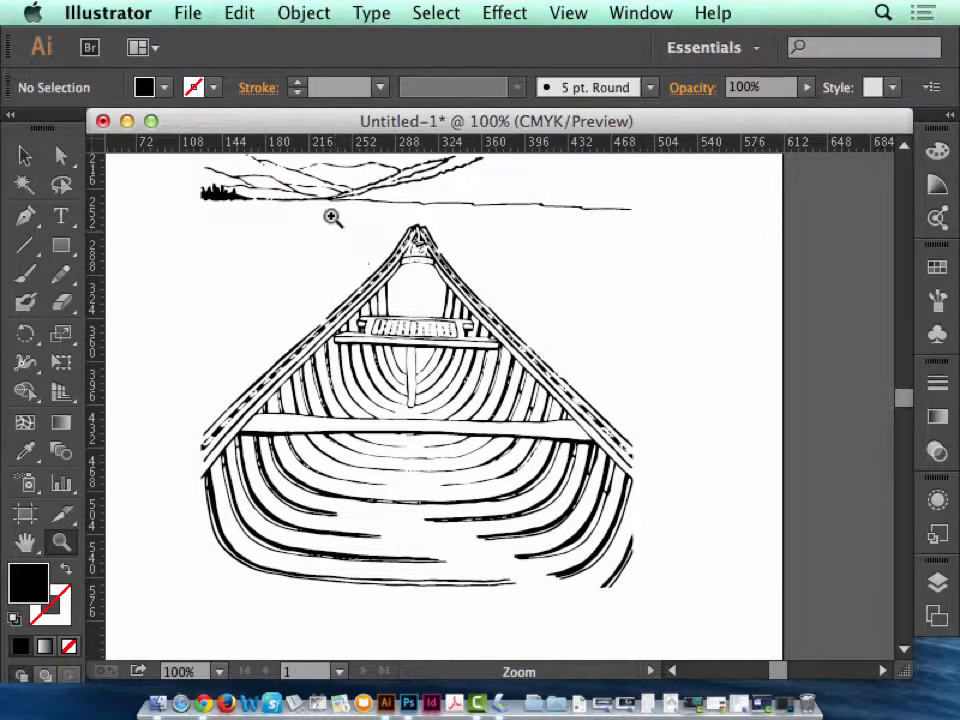
drag(256, 162, 647, 436)
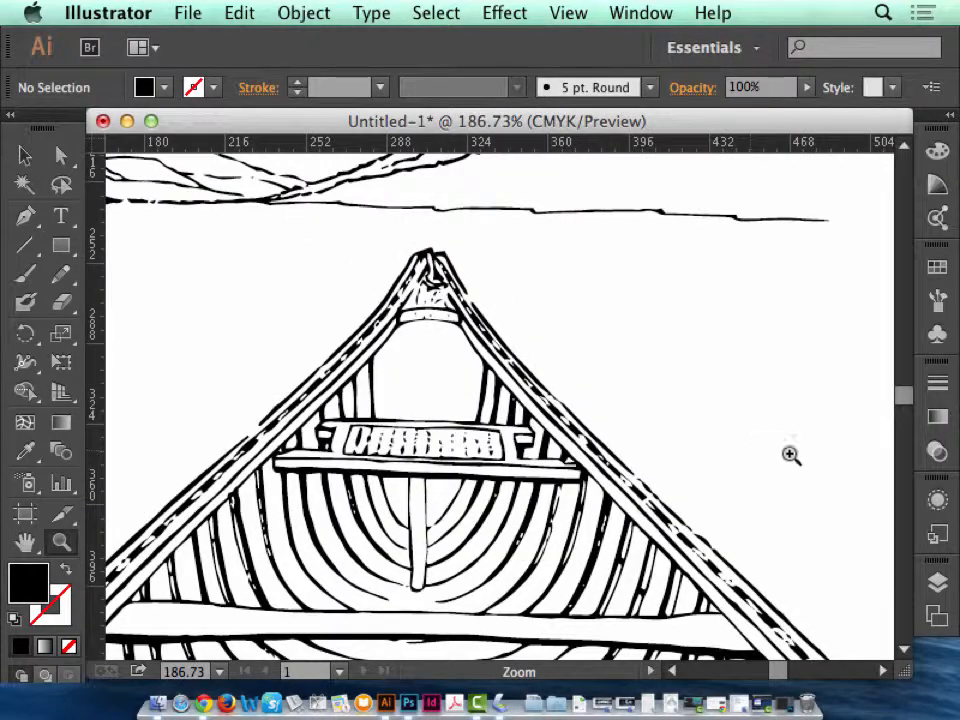
drag(323, 237, 574, 497)
click(60, 156)
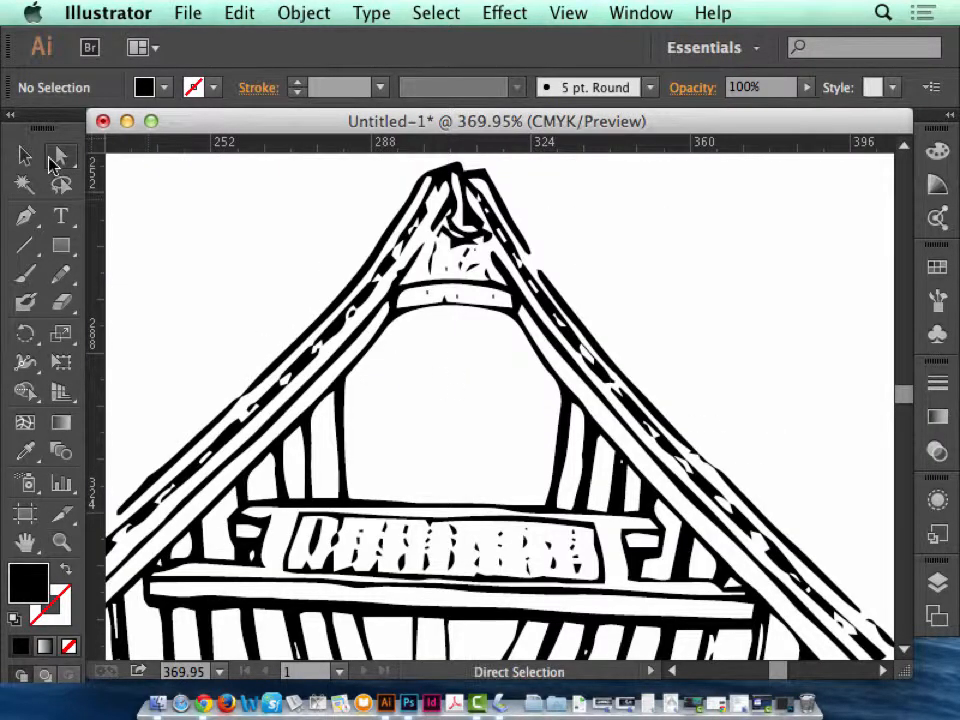
click(430, 343)
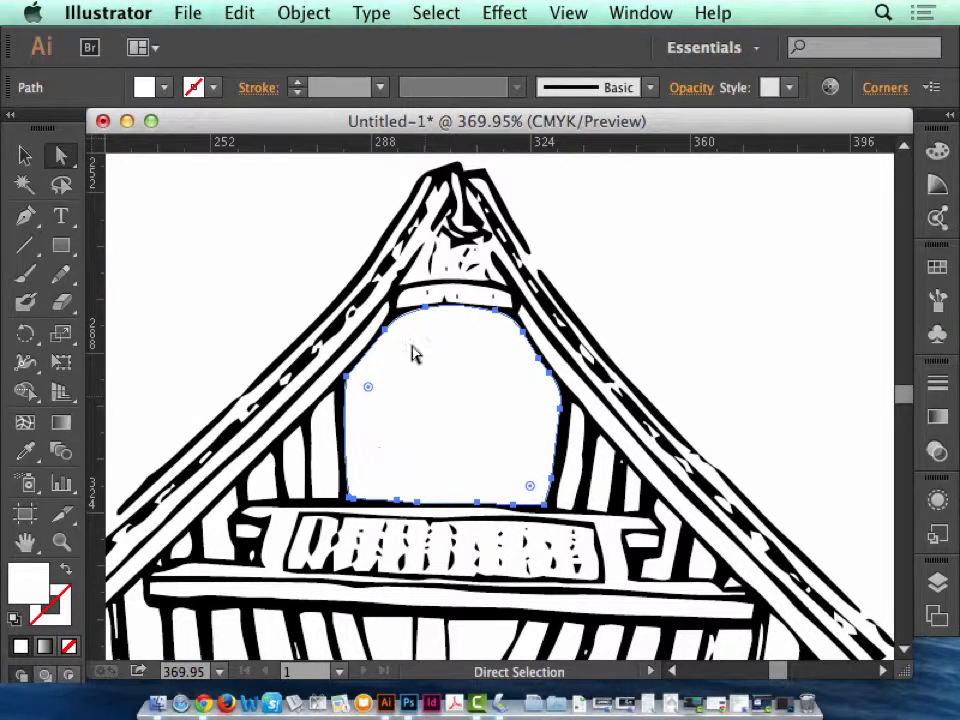
click(320, 446)
click(286, 455)
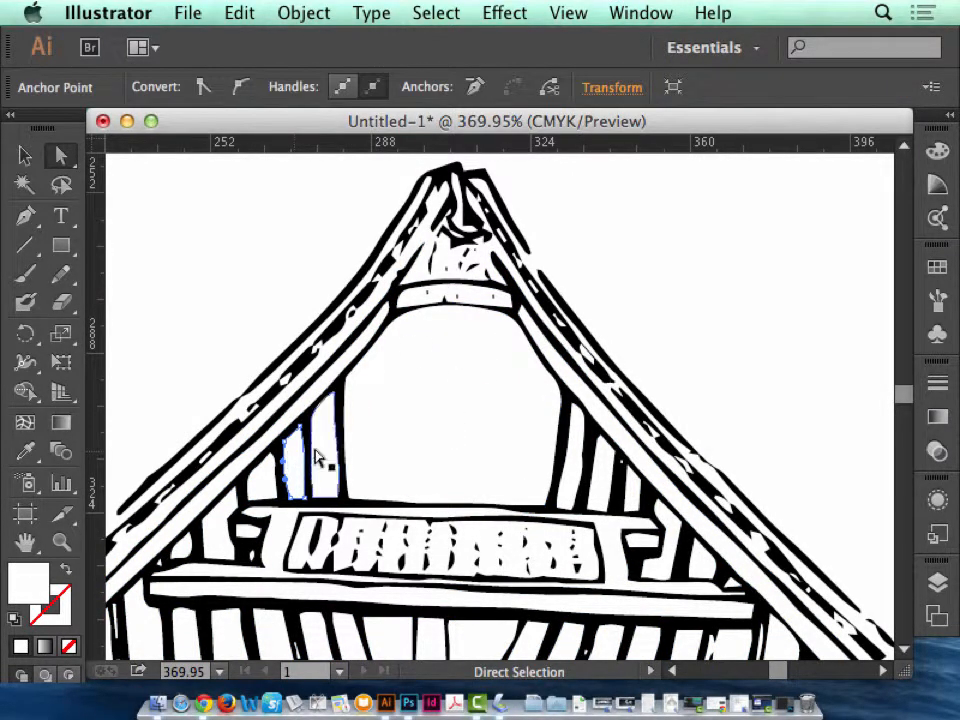
click(418, 375)
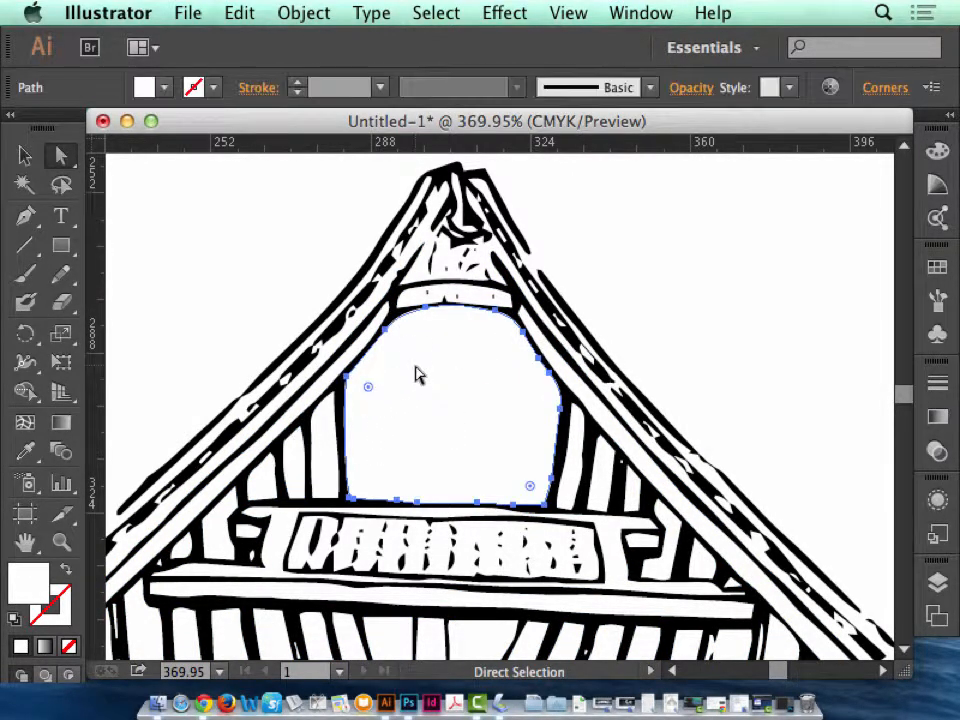
Look at the Live Paint tools grouped with Shape Builder, and return to Direct Selection with the view at 200%.
click(30, 369)
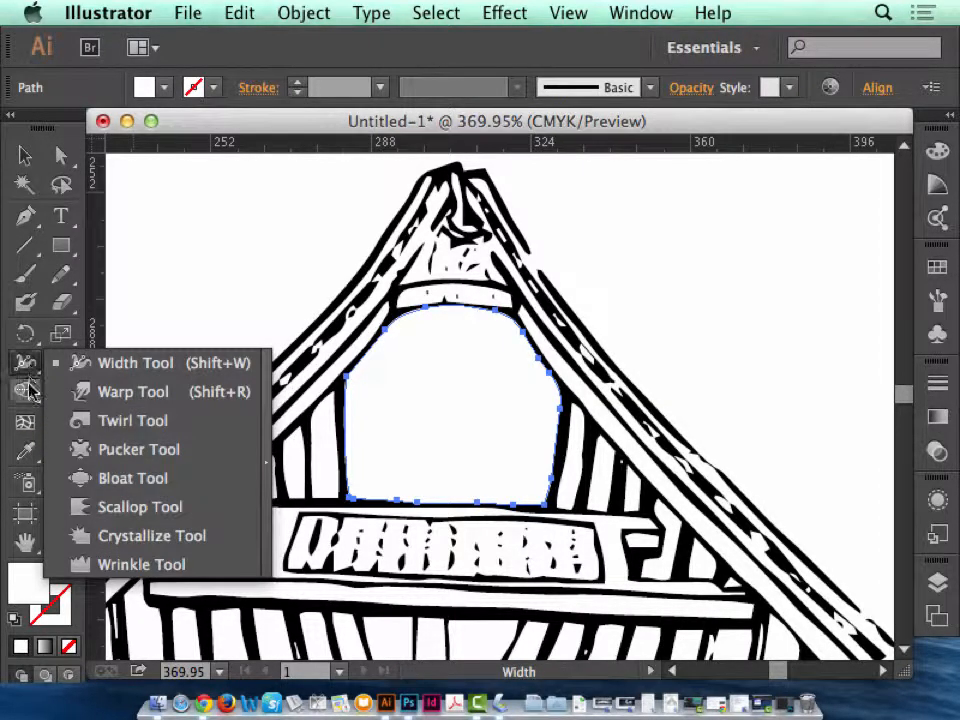
click(25, 393)
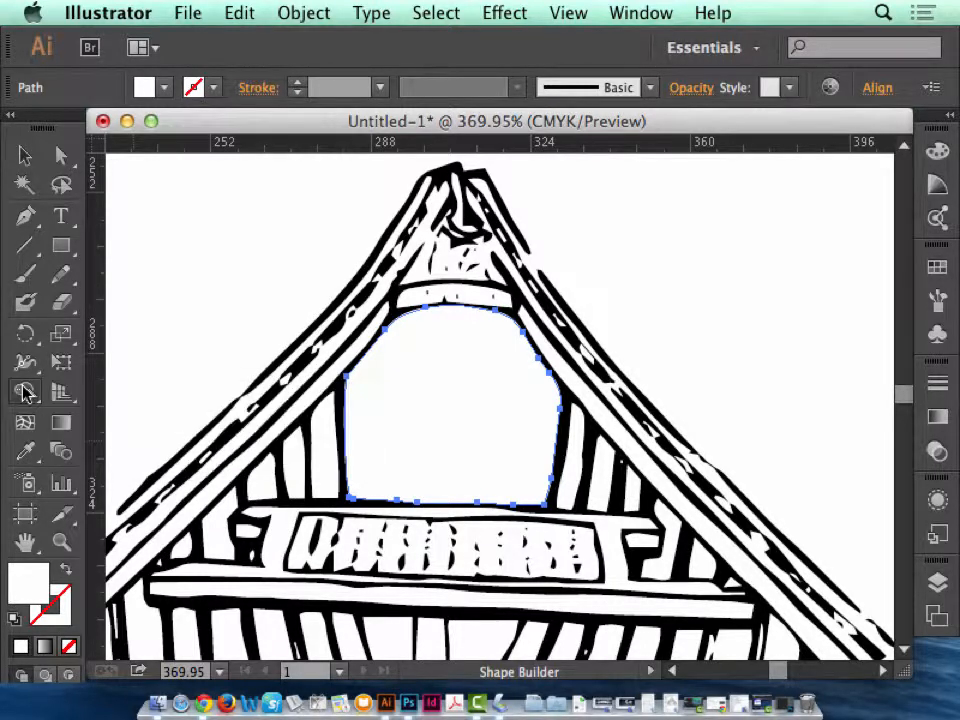
click(25, 393)
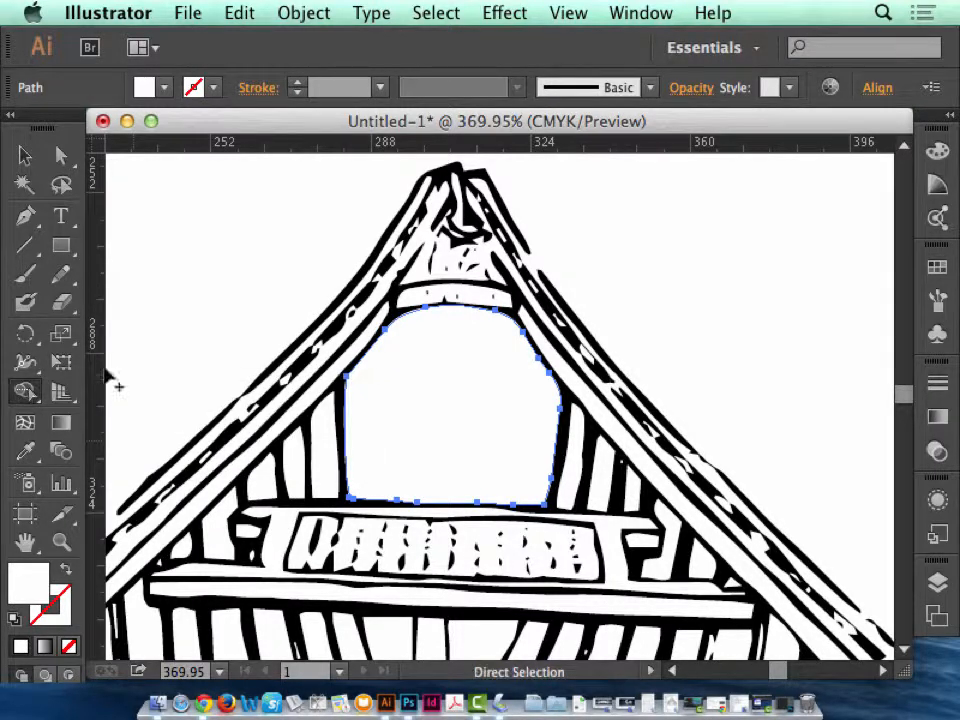
click(27, 394)
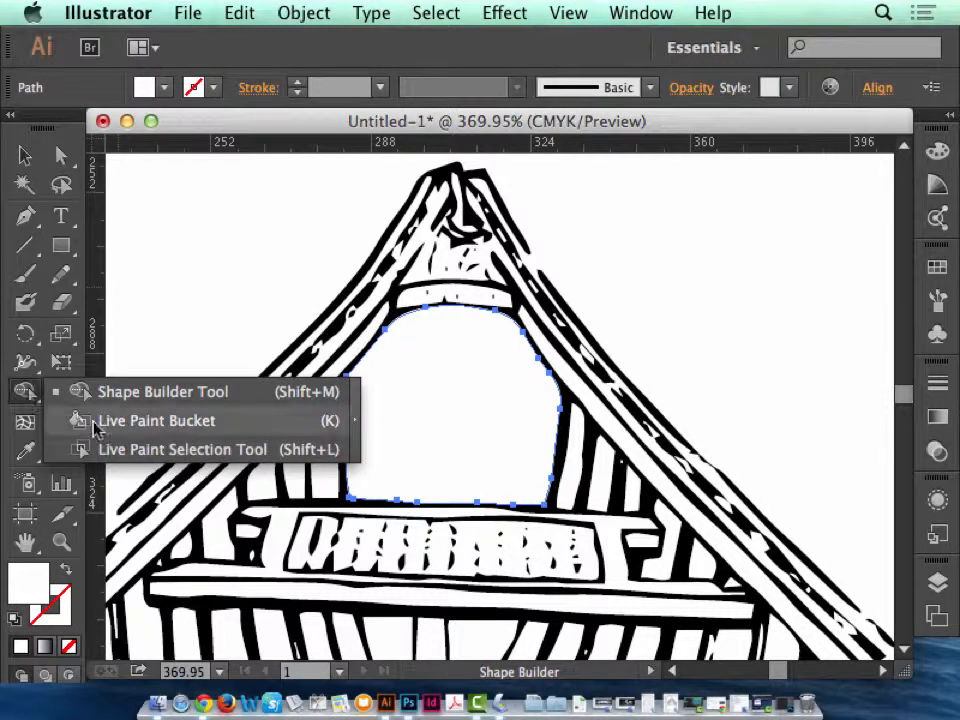
click(27, 401)
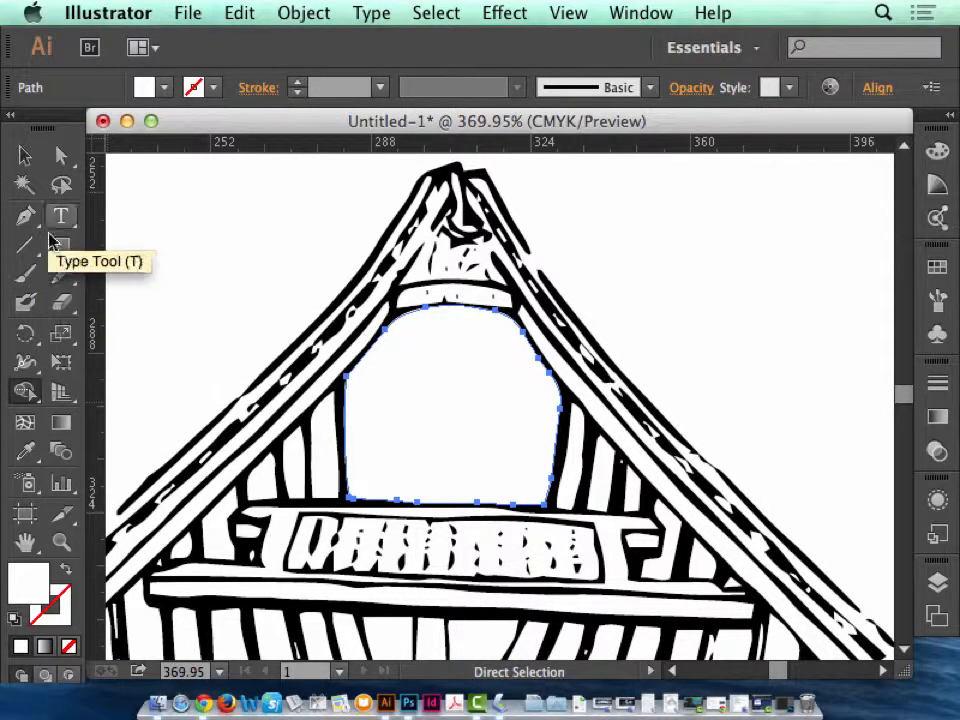
click(58, 160)
key(super+minus)
key(super+minus)
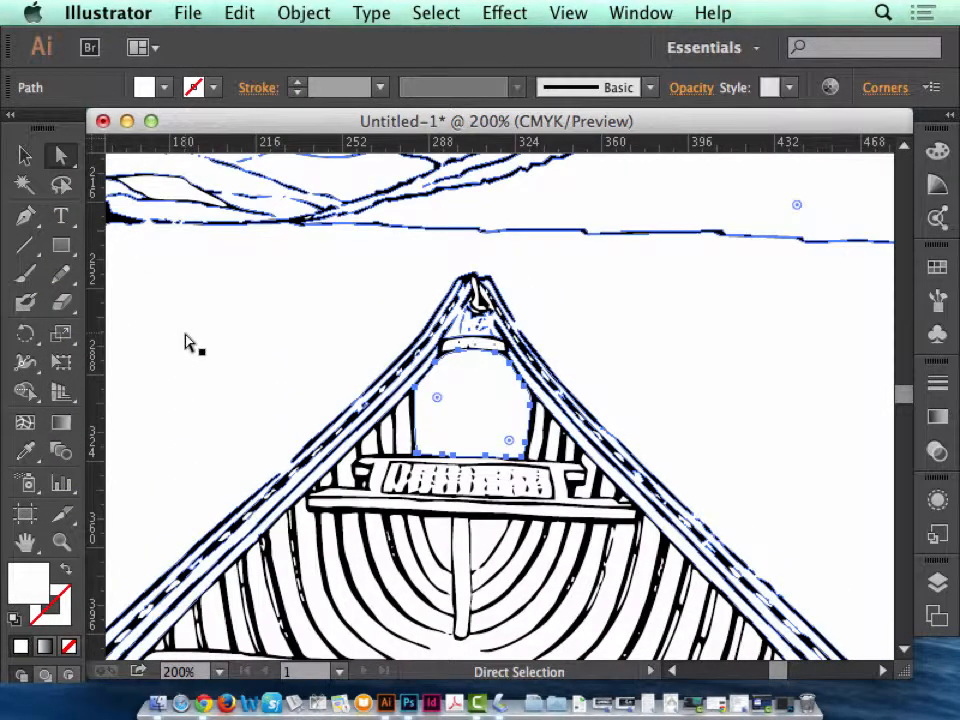
Show and enlarge the document's swatches, and open the PANTONE+ CMYK Uncoated color book library.
key(super+minus)
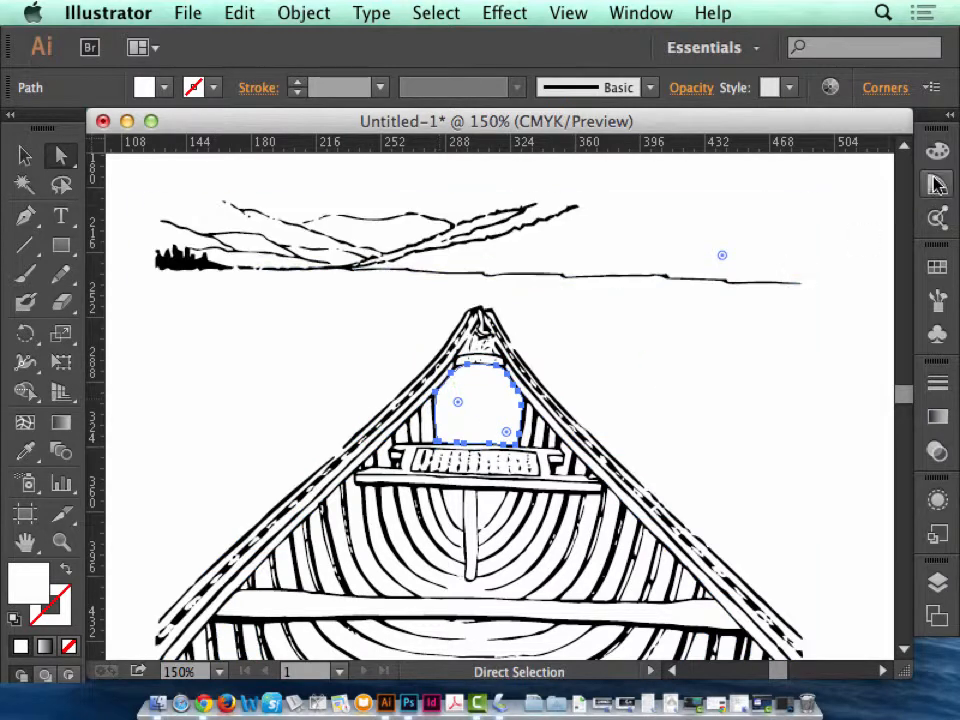
click(935, 270)
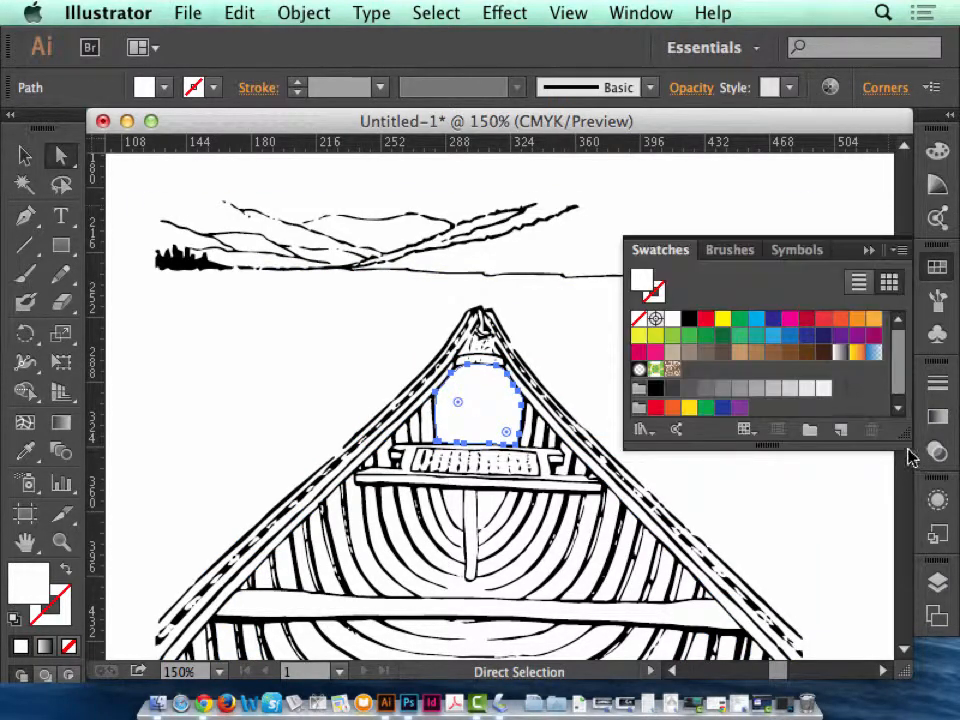
drag(908, 455, 908, 613)
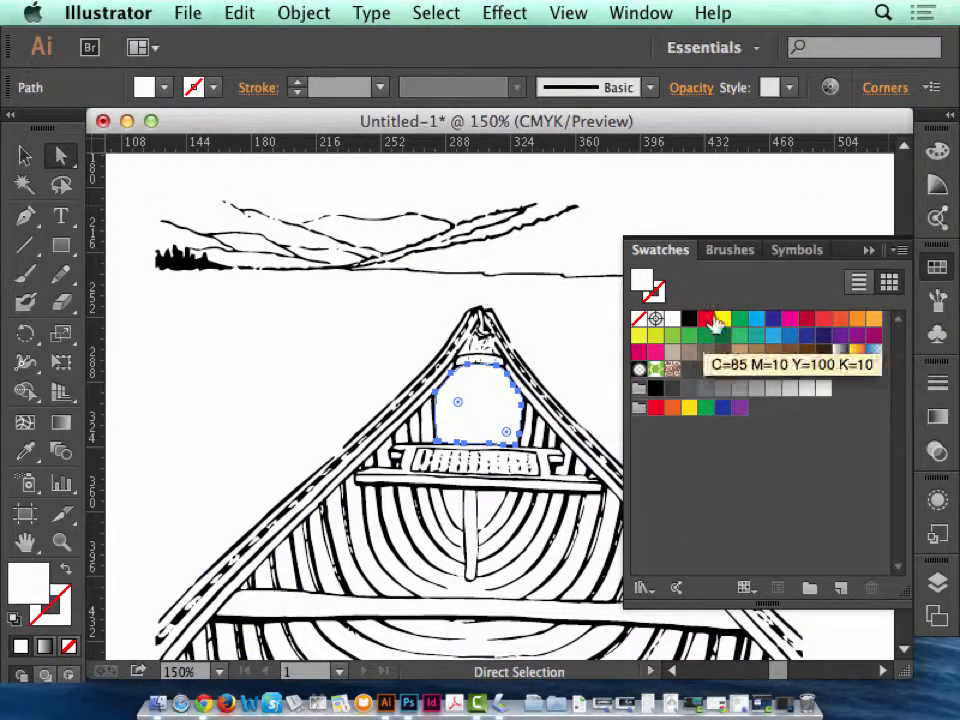
click(902, 251)
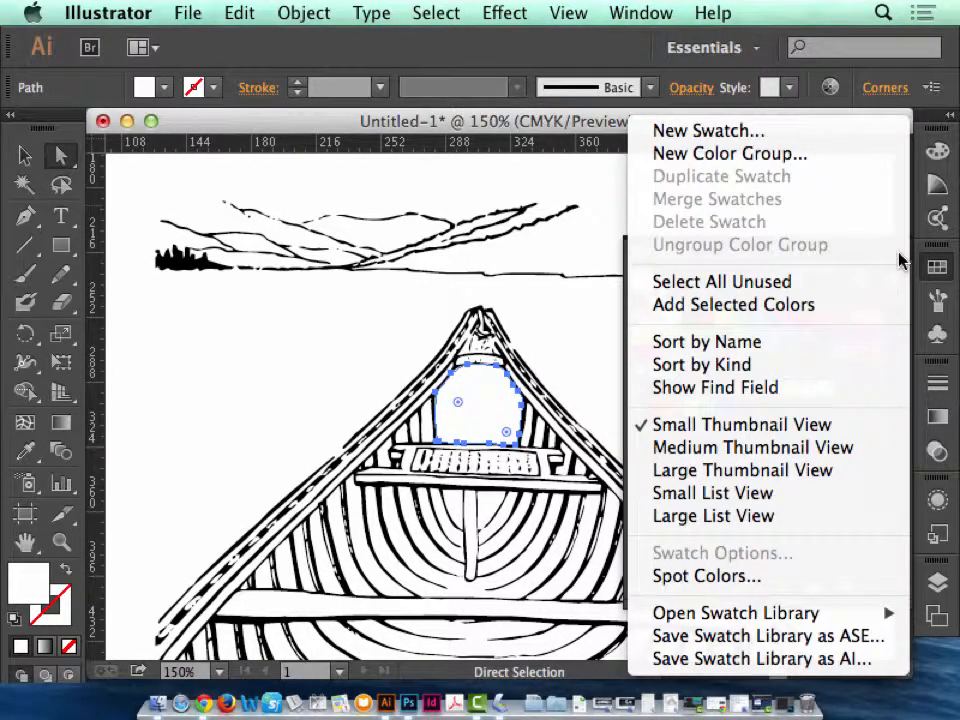
mouse_move(752, 622)
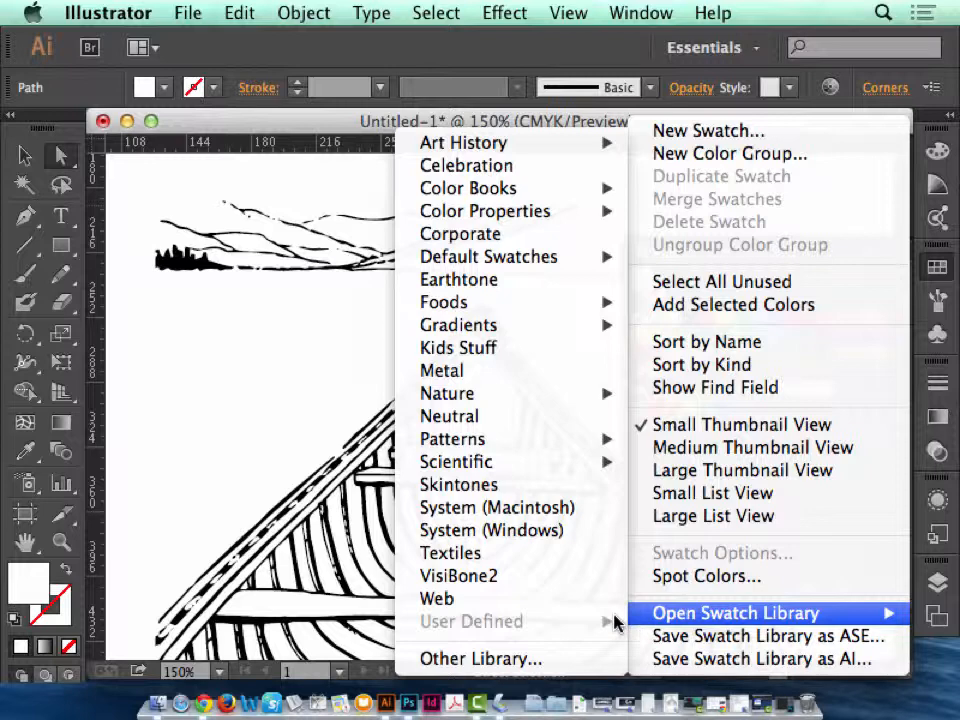
mouse_move(508, 187)
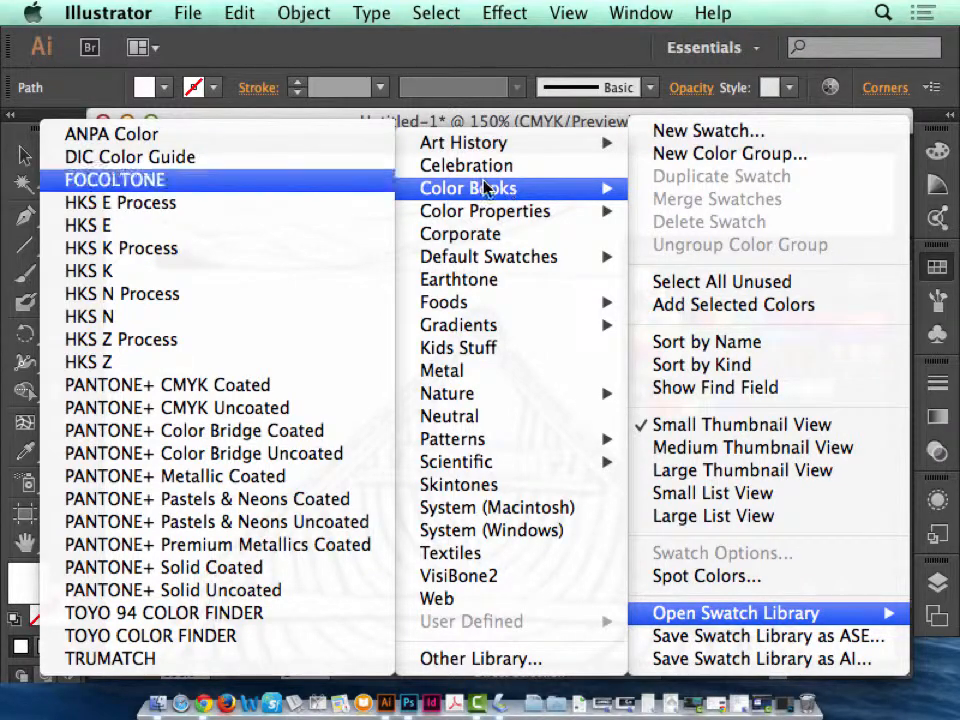
click(228, 418)
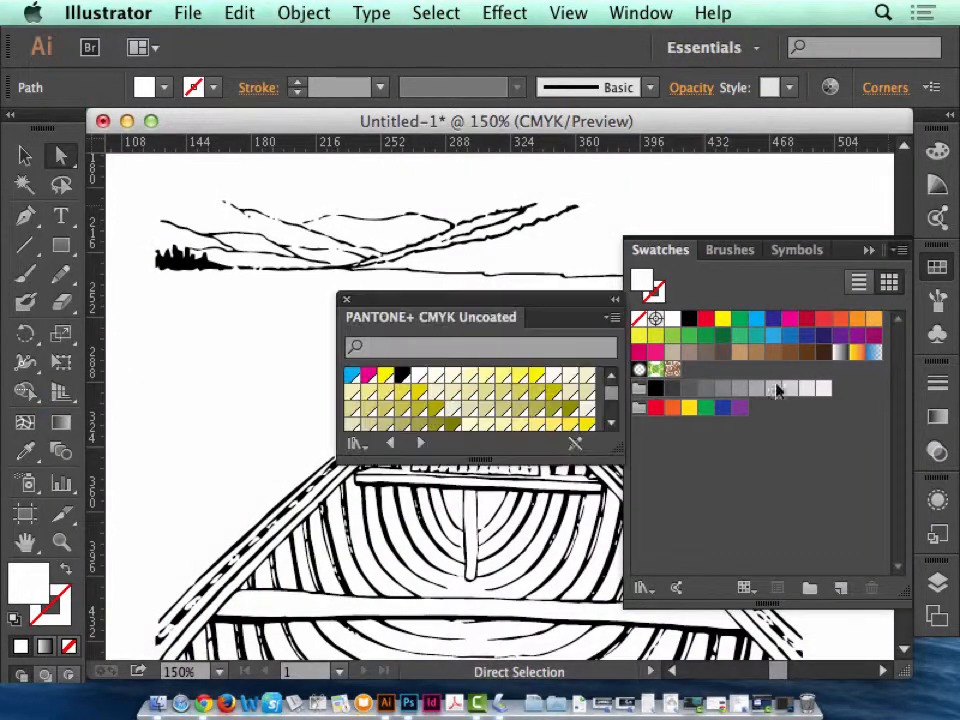
Reposition and enlarge the PANTONE+ CMYK Uncoated library, and fill the opening above the canoe seat with a dark brown swatch.
drag(612, 447, 607, 612)
mouse_move(486, 302)
mouse_down()
mouse_move(538, 135)
mouse_move(693, 42)
mouse_up()
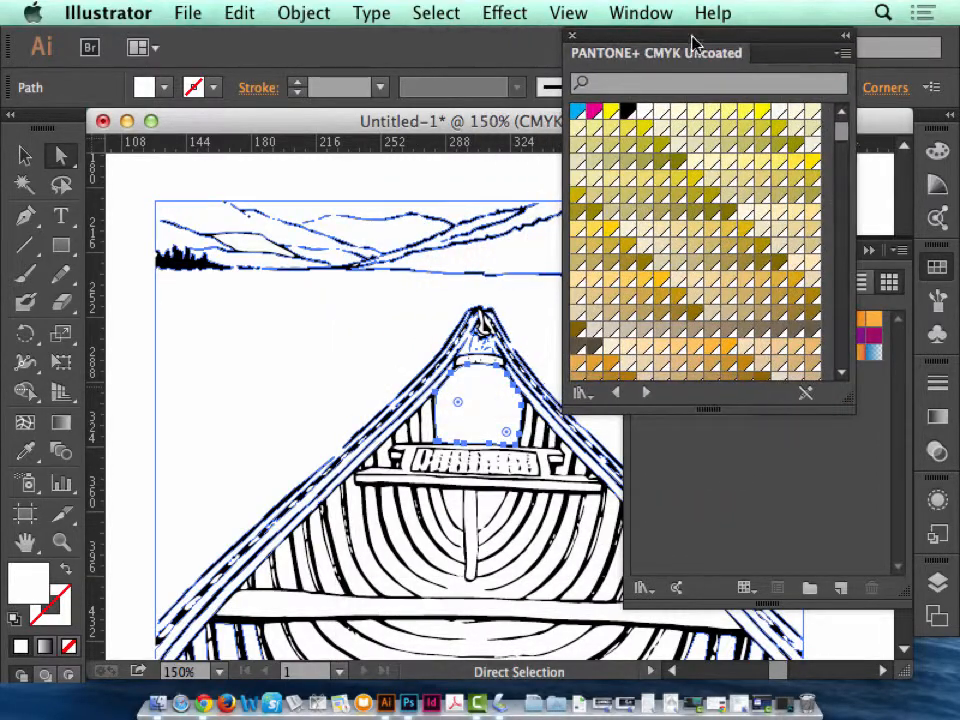
drag(851, 399, 884, 608)
drag(883, 128, 878, 278)
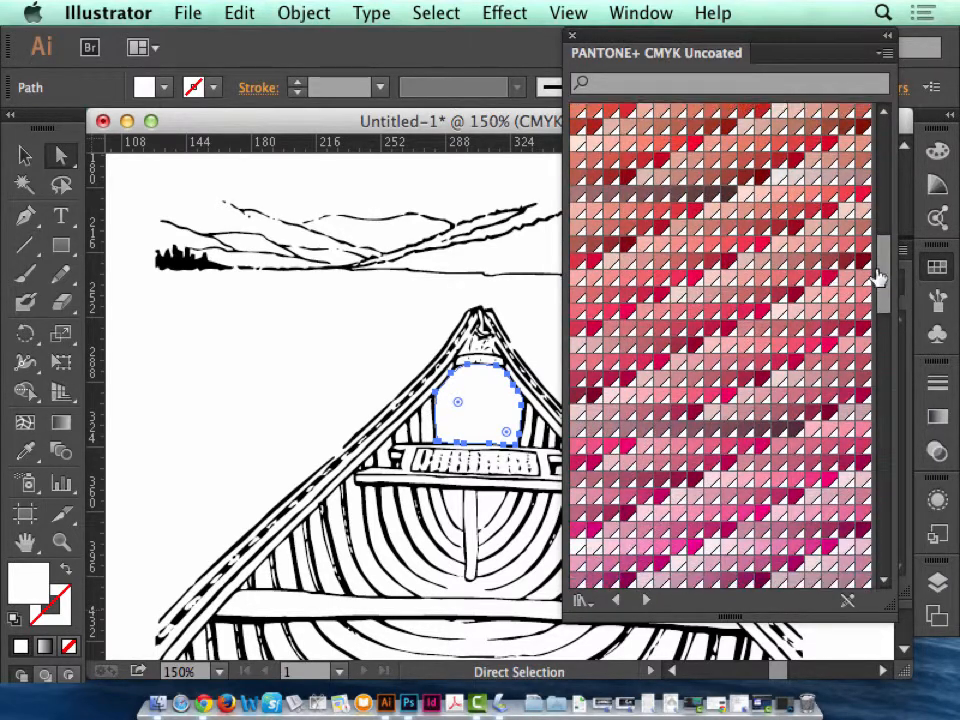
click(728, 193)
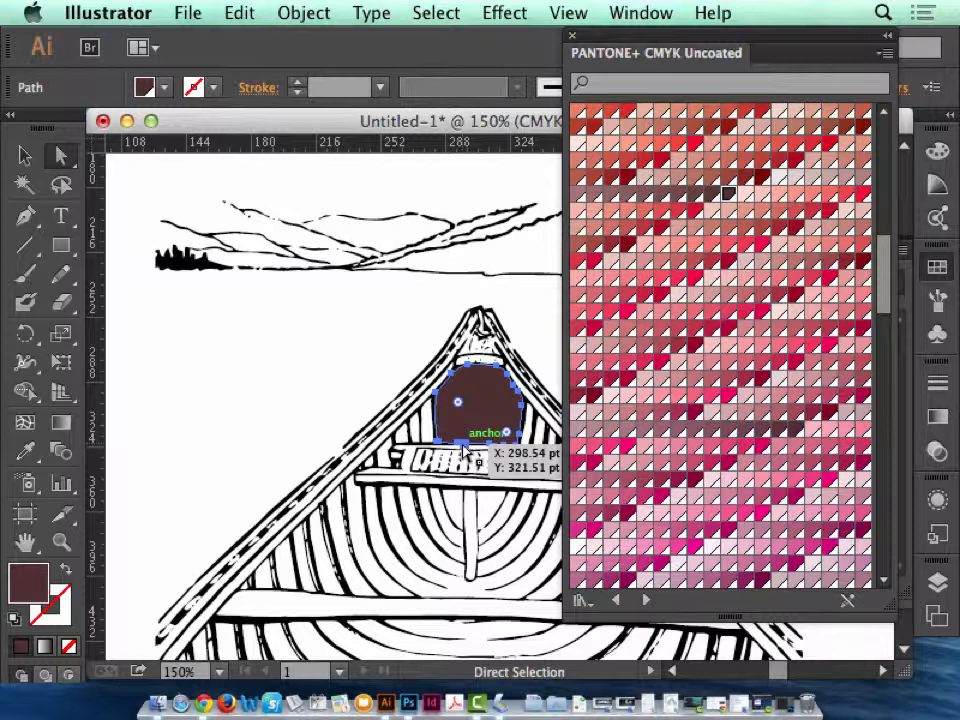
shift+click(457, 497)
shift+click(482, 502)
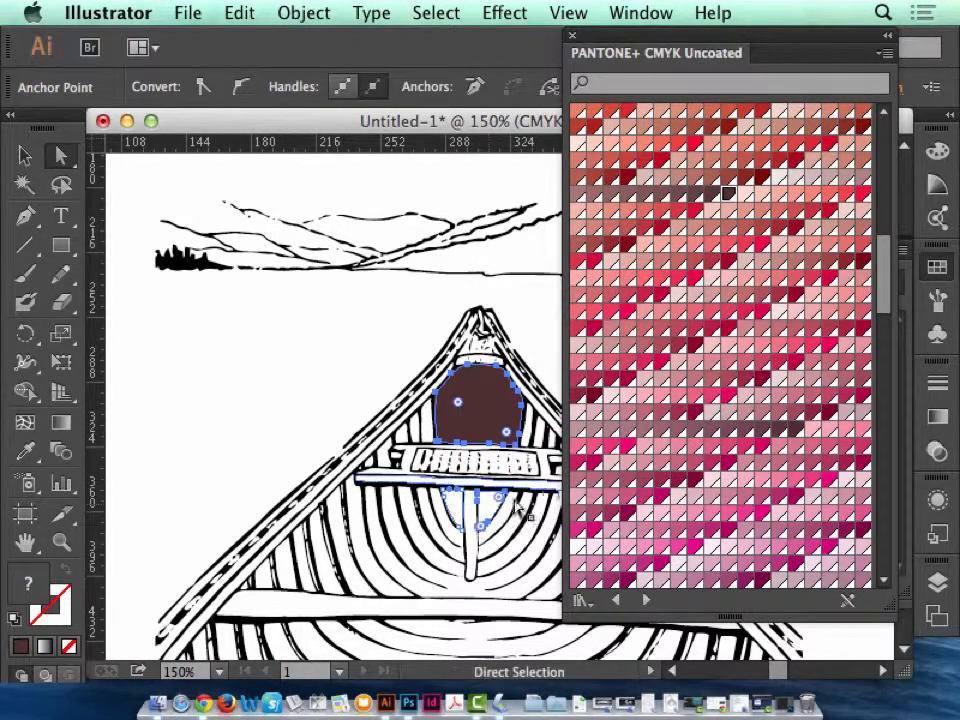
shift+click(420, 428)
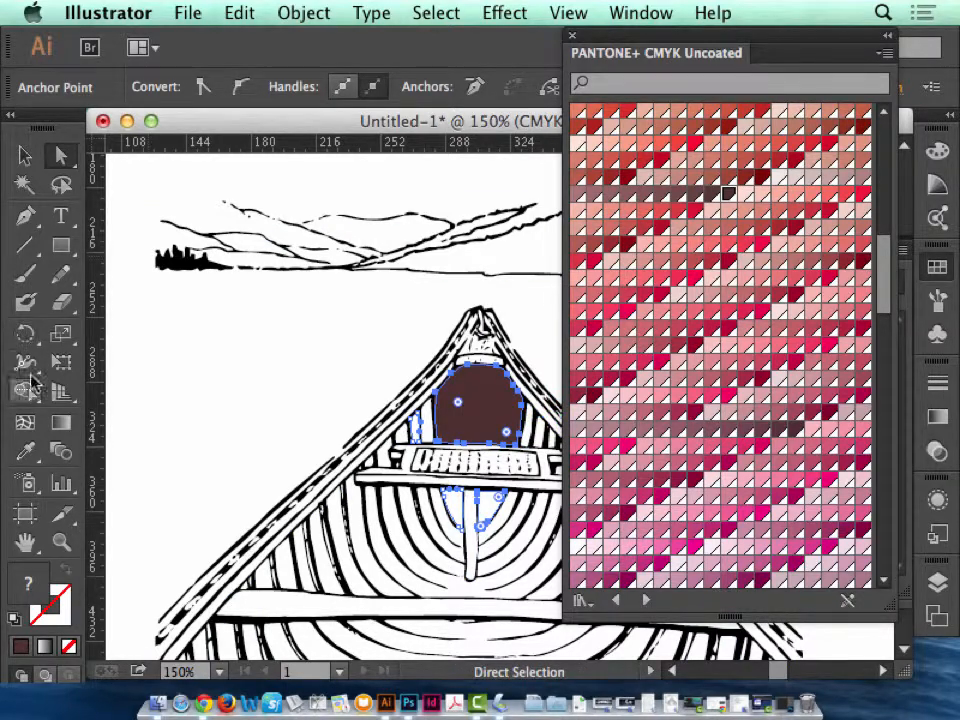
click(61, 541)
click(26, 156)
click(178, 261)
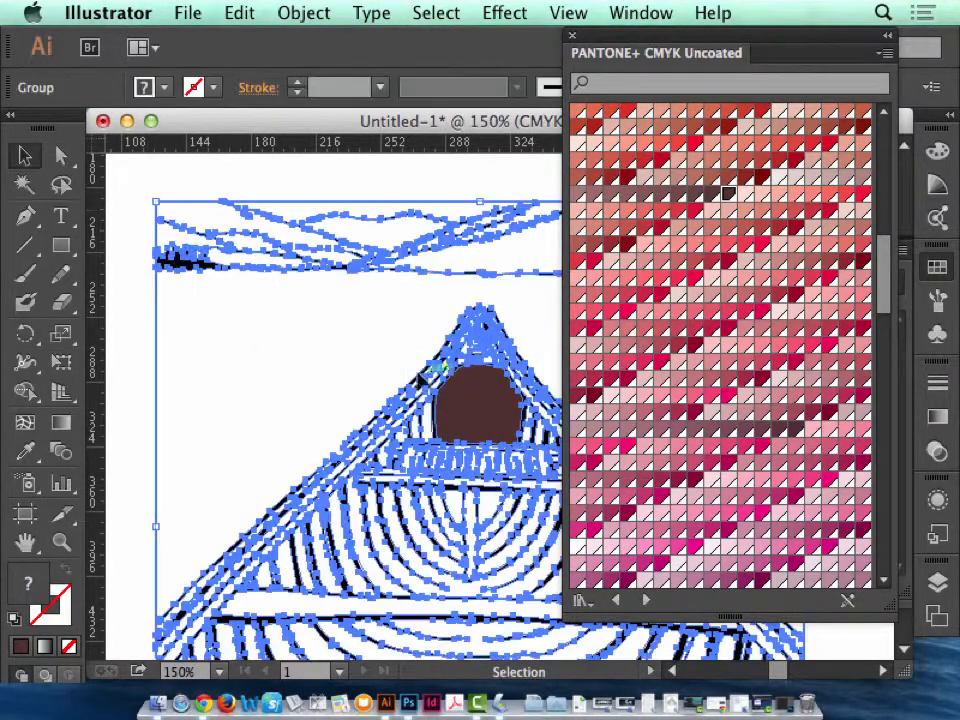
click(142, 304)
click(435, 410)
click(61, 155)
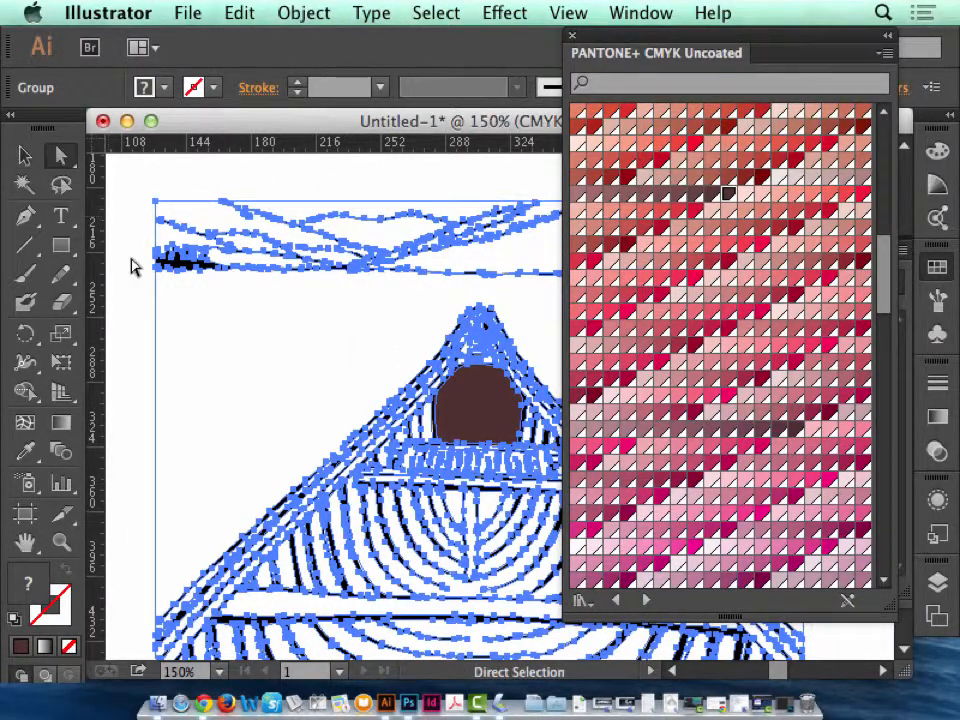
click(133, 266)
Select the innermost rib shapes below the seat and a narrow shape beside the dark opening, and fill them with PANTONE P 67-12 U.
click(60, 543)
drag(326, 364, 619, 609)
click(61, 155)
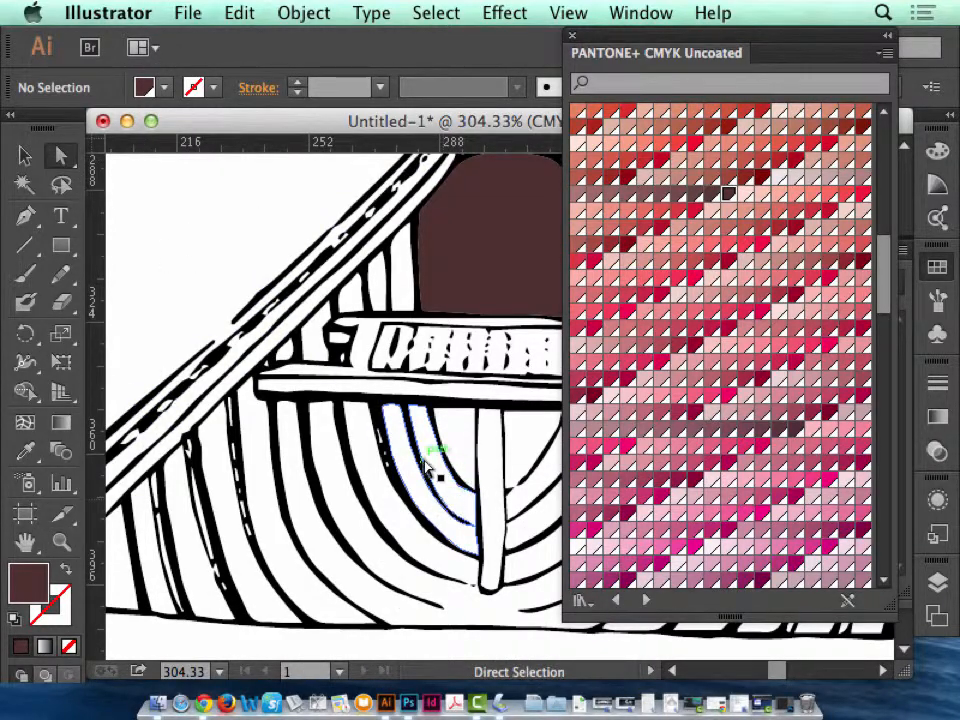
click(398, 440)
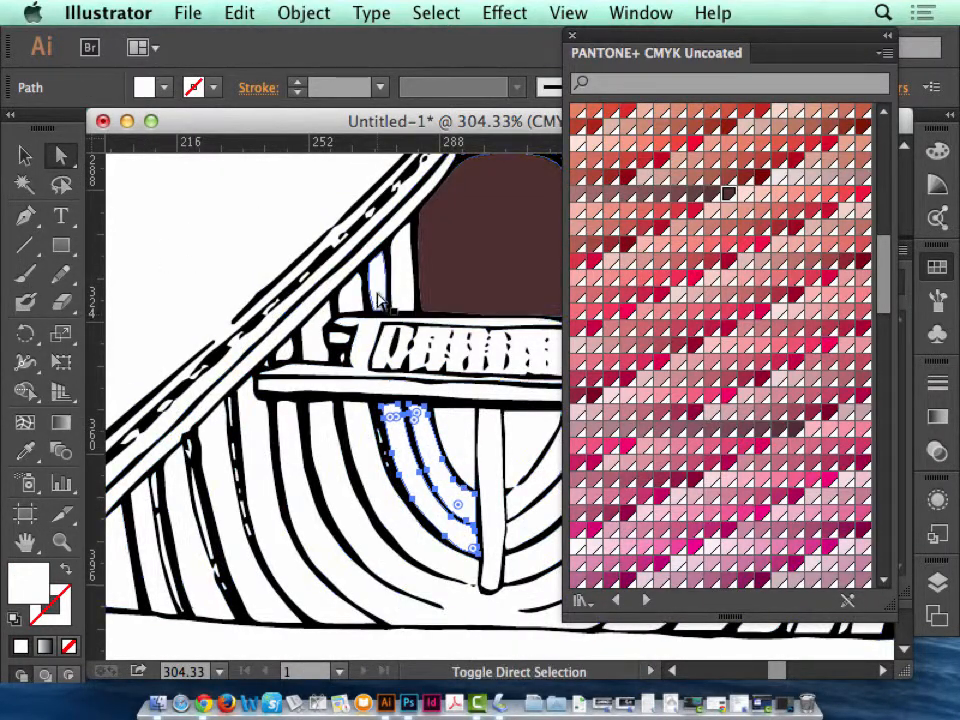
shift+click(378, 293)
shift+click(461, 413)
shift+click(523, 430)
shift+click(527, 484)
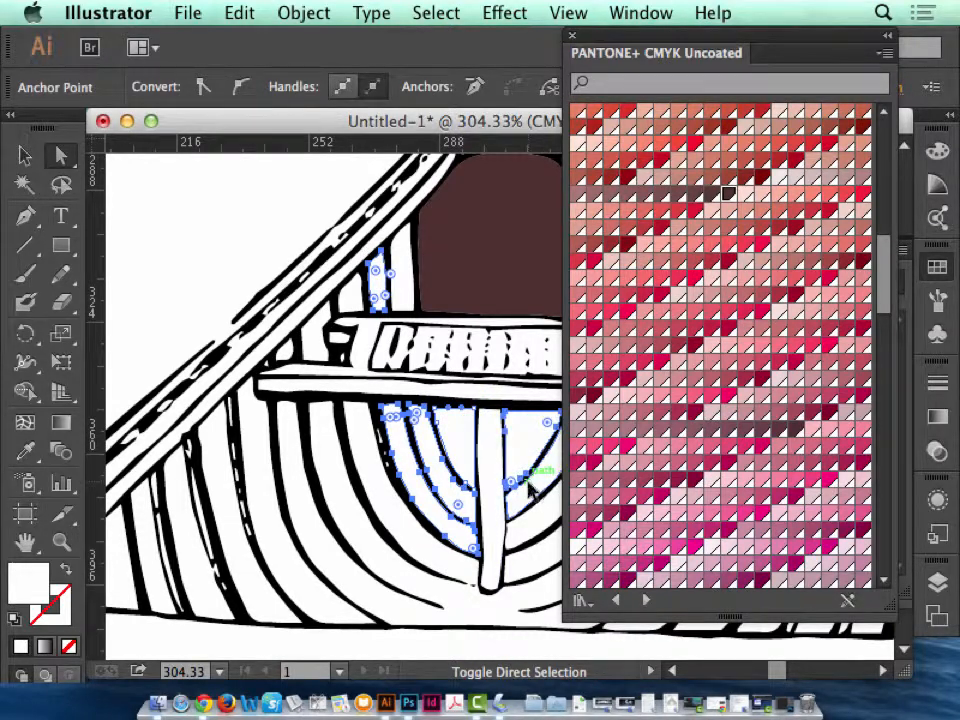
shift+click(531, 541)
click(733, 433)
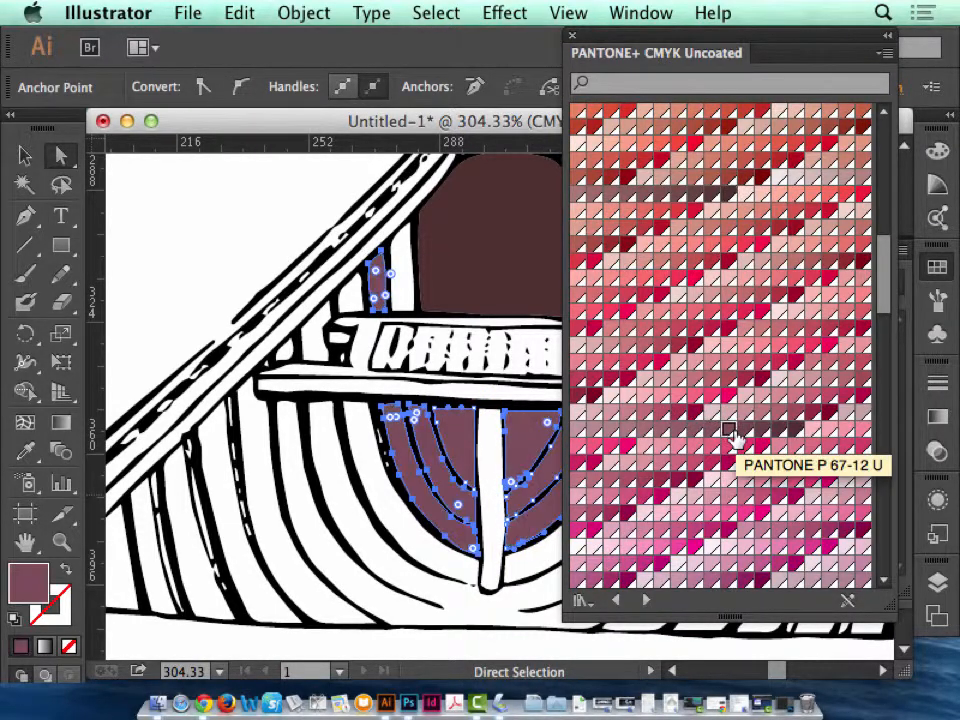
Fill the remaining narrow shapes immediately flanking the dark opening above the seat with PANTONE P 67-12 U.
click(397, 280)
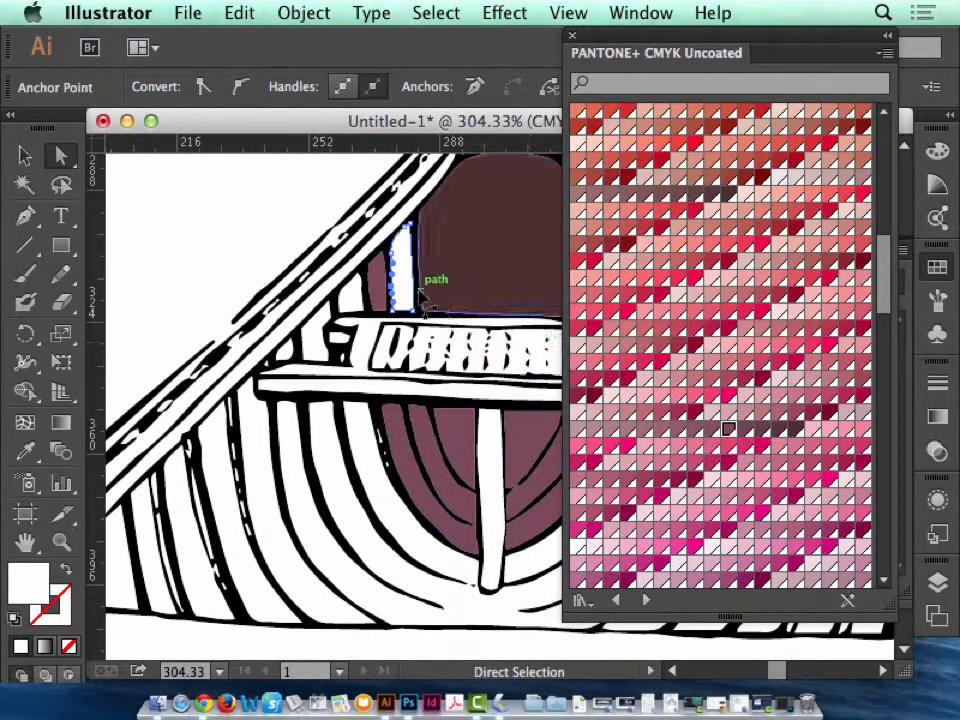
click(402, 276)
click(728, 430)
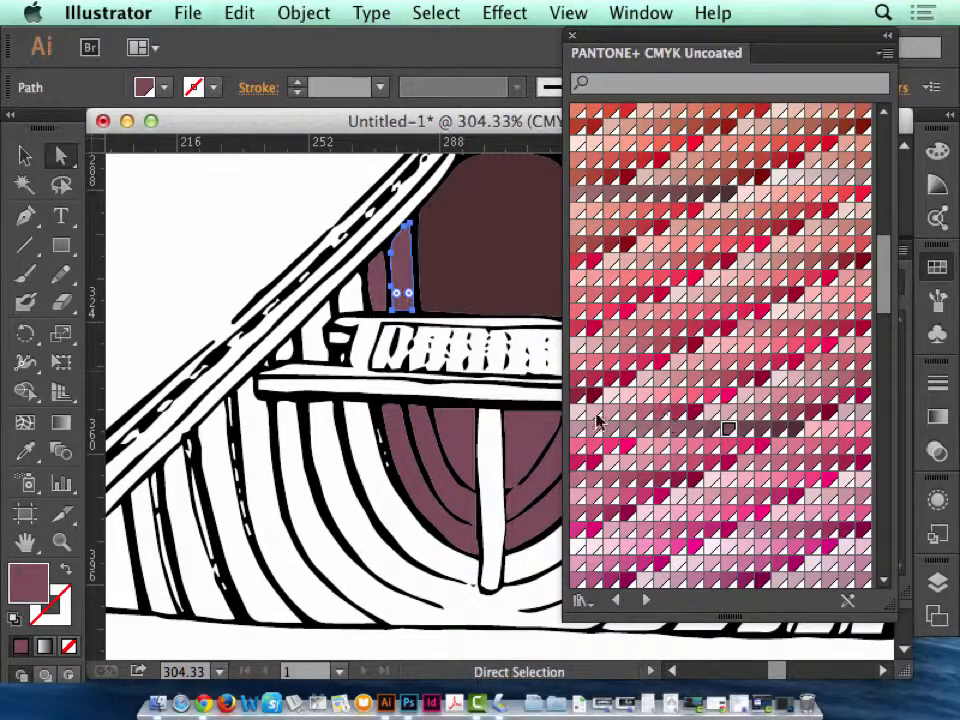
drag(466, 496, 300, 393)
shift+click(459, 207)
shift+click(482, 212)
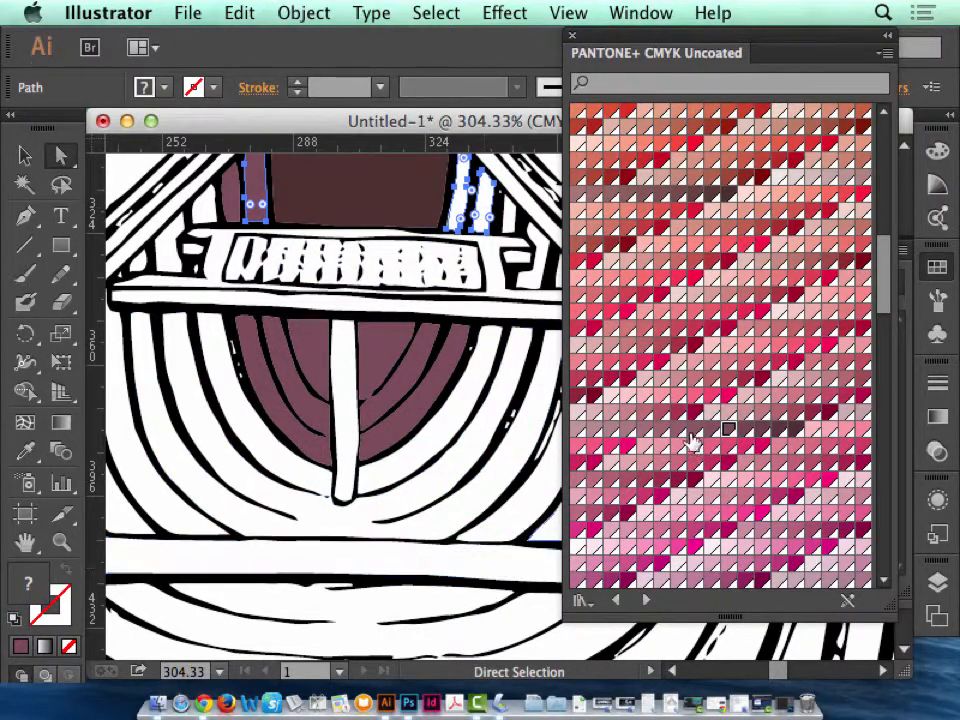
click(730, 430)
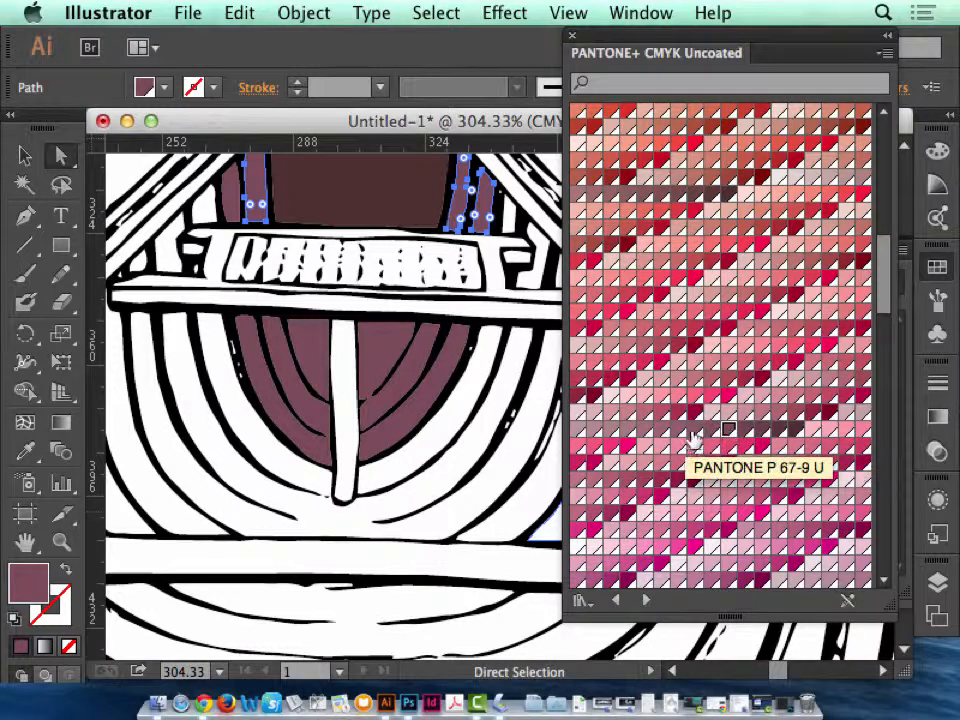
Fill the white rib bands surrounding the colored inner ribs below the seat with a slightly lighter mauve from the same swatch family.
click(435, 441)
shift+click(300, 473)
shift+click(287, 503)
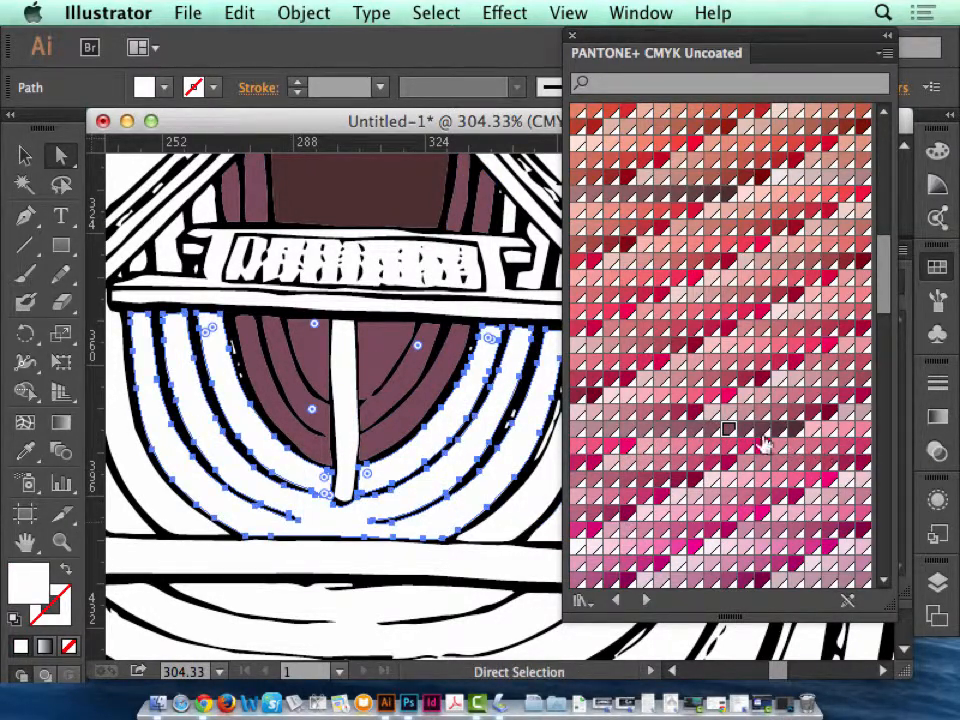
click(696, 429)
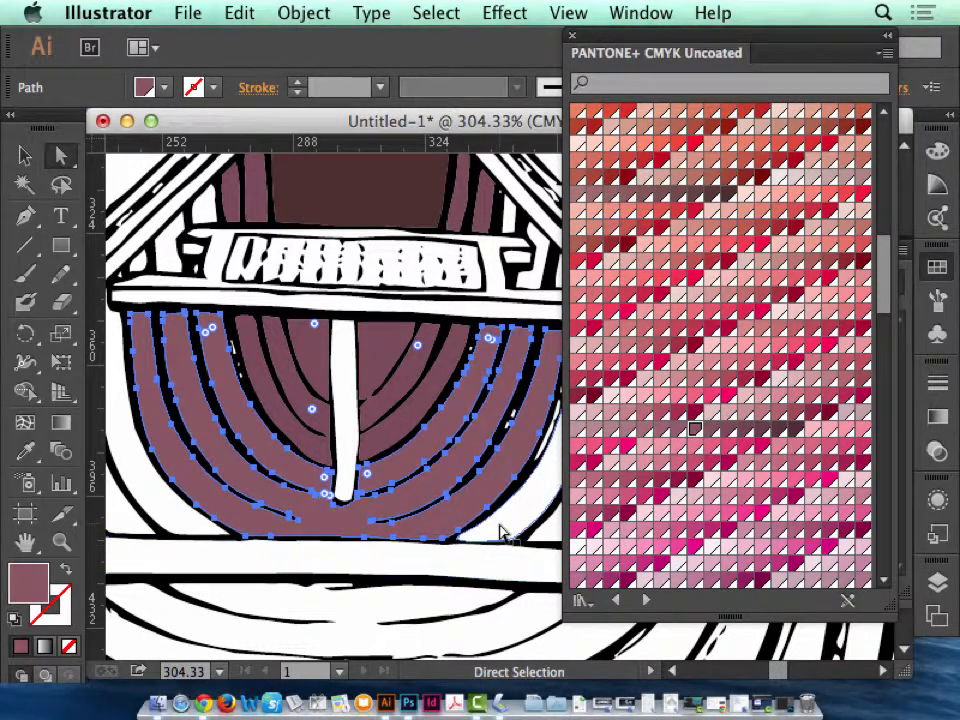
Fill the outer rib shapes above the wide crosspiece and the curved bands directly beneath it with a still lighter mauve swatch.
click(510, 496)
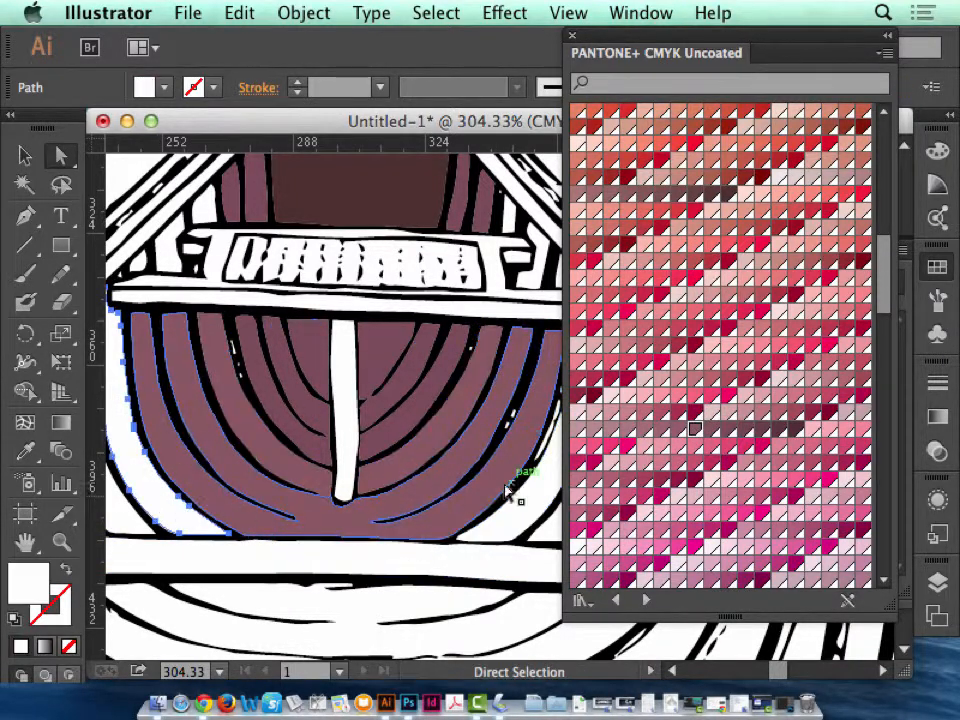
shift+click(129, 521)
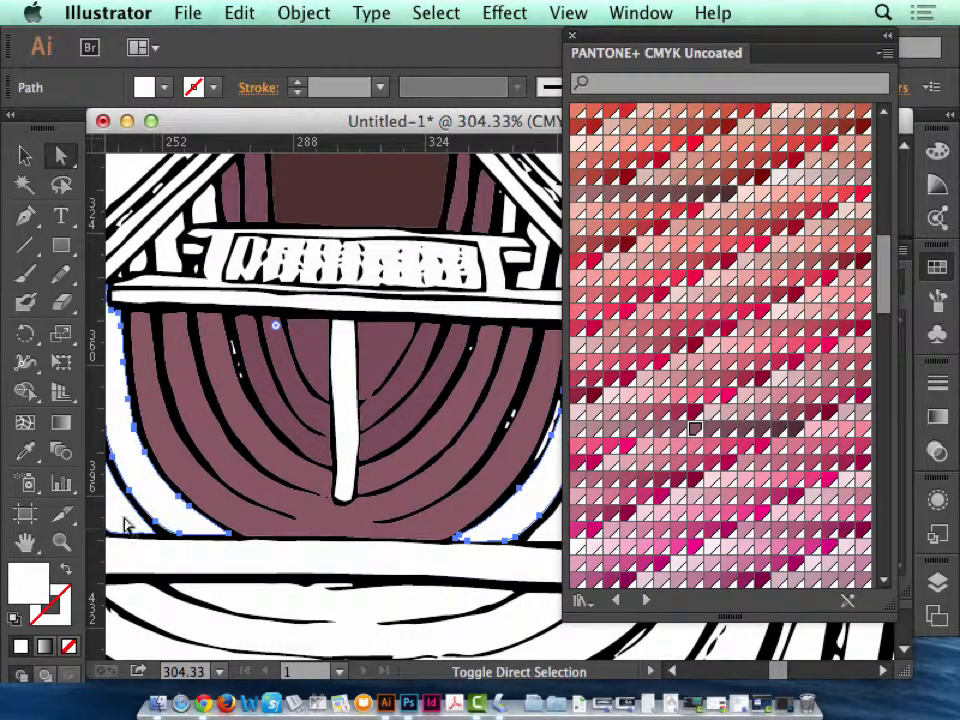
shift+click(290, 612)
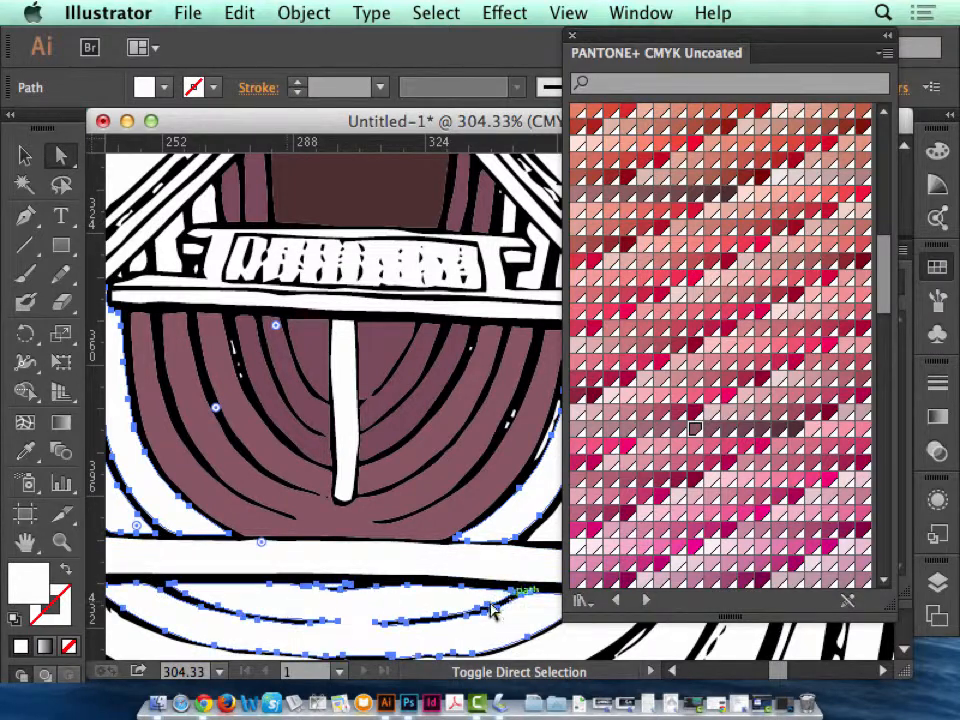
click(646, 431)
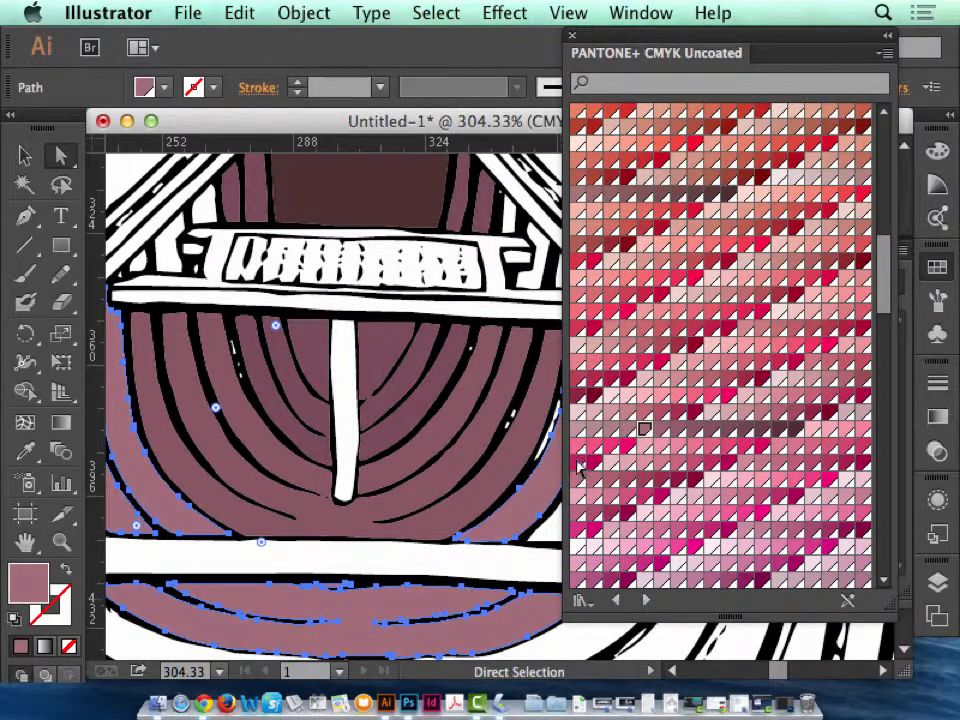
key(super+1)
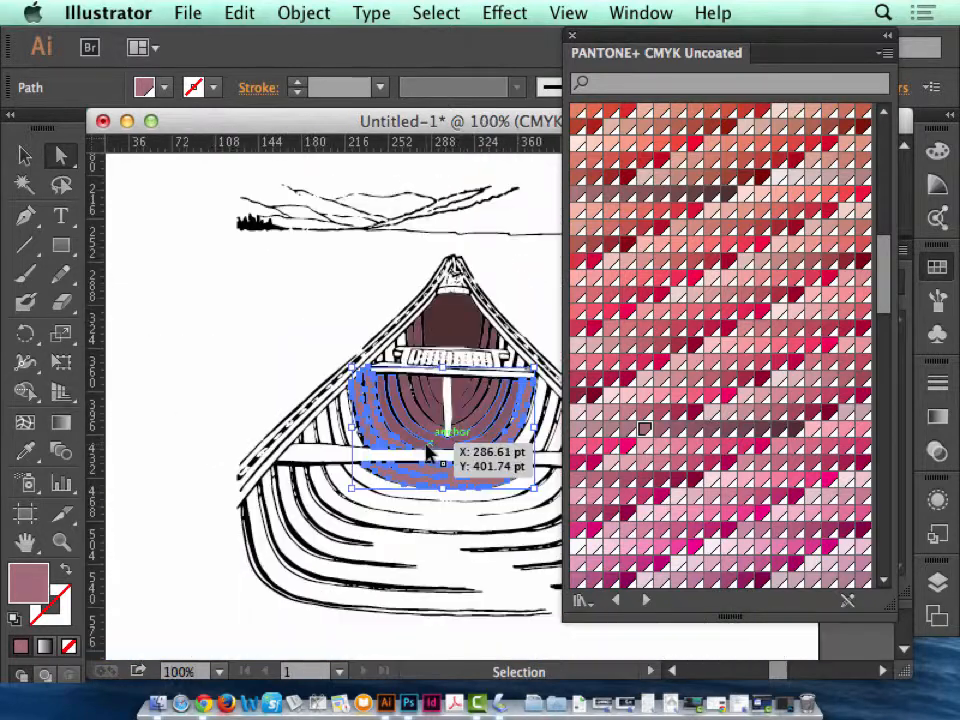
click(367, 318)
click(435, 514)
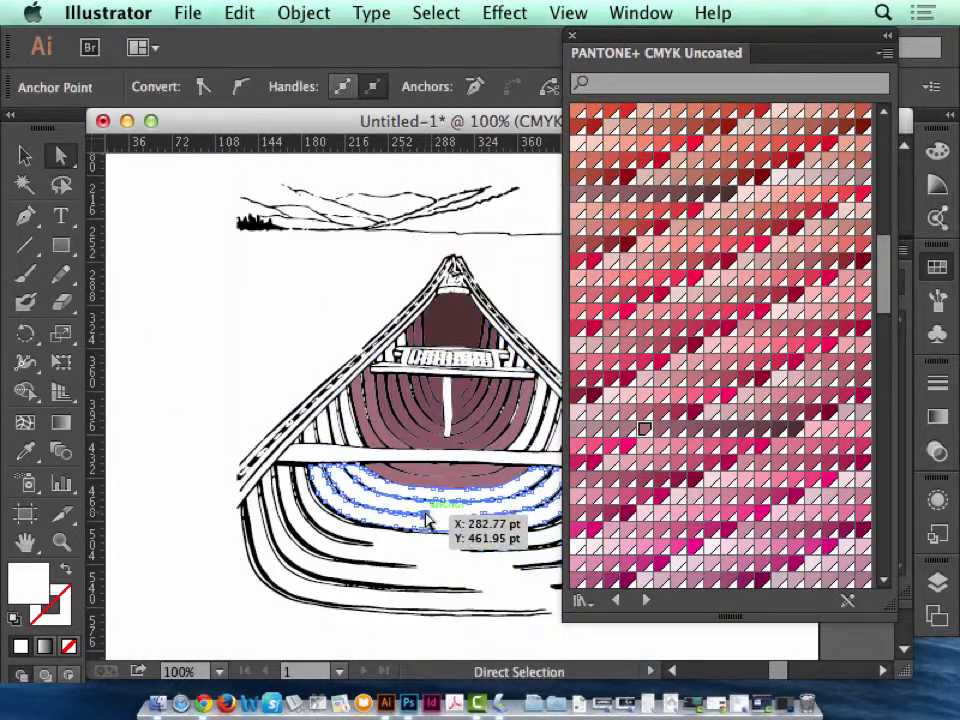
click(320, 438)
click(328, 437)
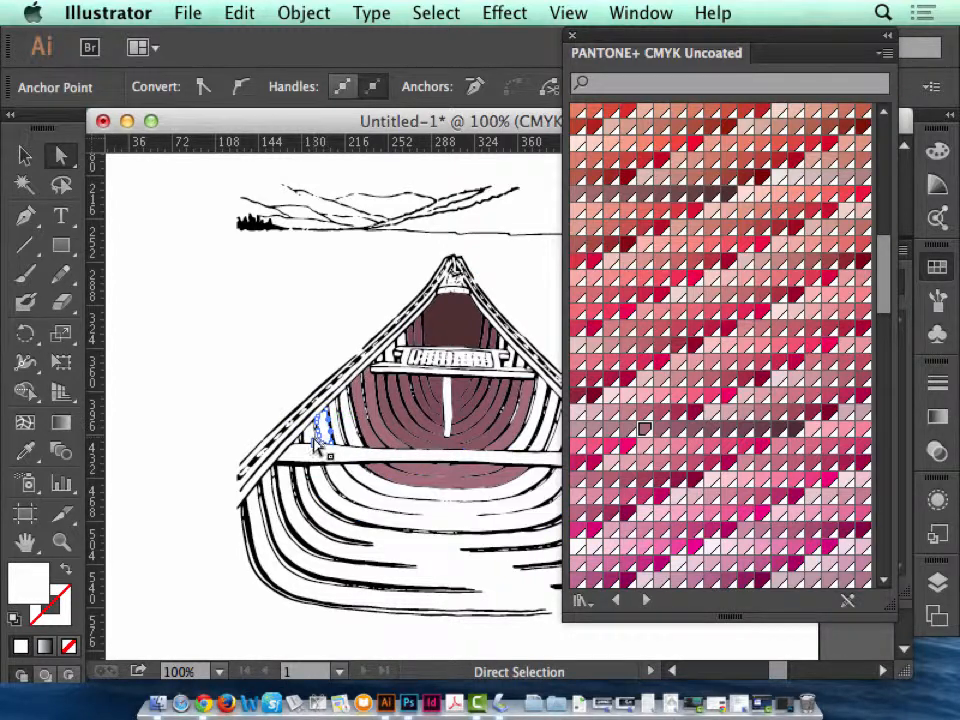
shift+click(315, 437)
Fill the narrow white ribs above the wide crosspiece's left end and the adjoining white bands beneath it with a lighter mauve swatch.
key(z)
drag(286, 342, 681, 587)
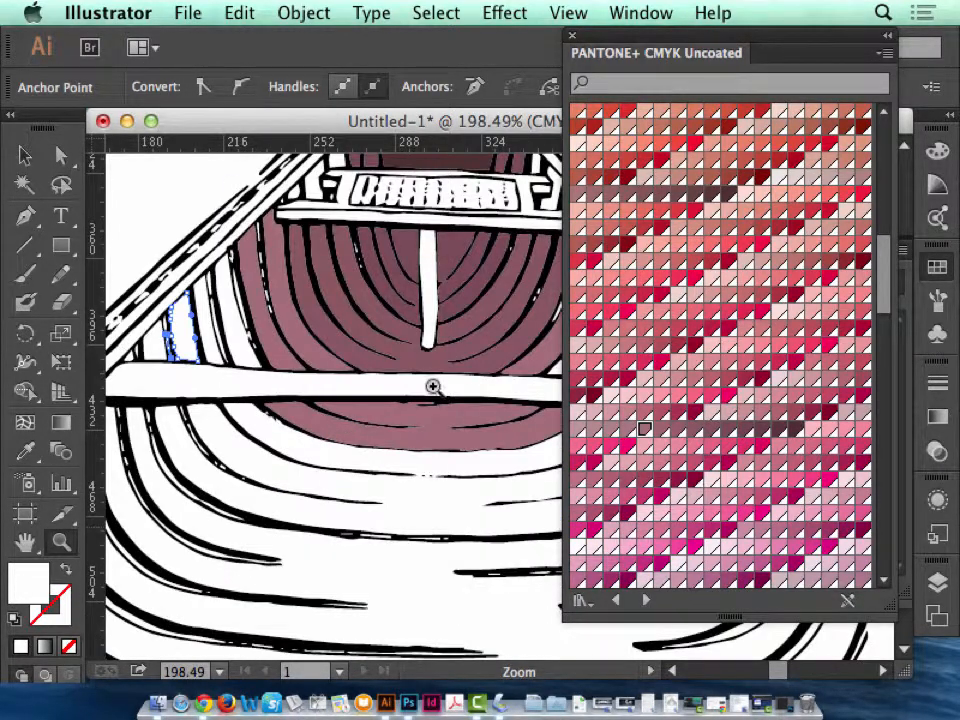
click(61, 155)
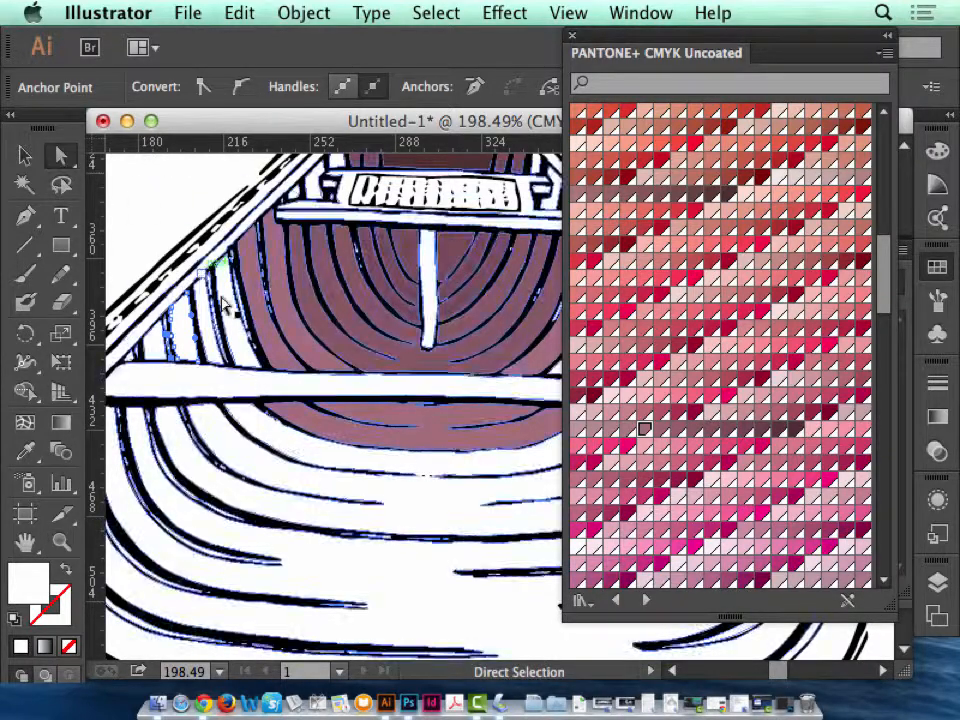
click(218, 338)
shift+click(213, 332)
shift+click(180, 343)
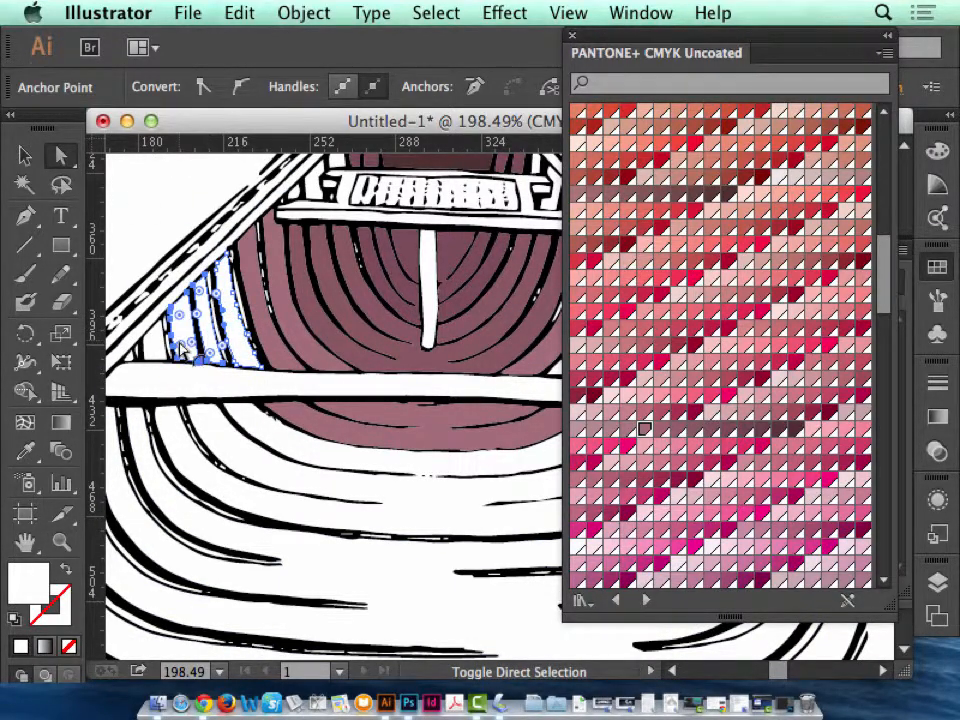
shift+click(221, 440)
shift+click(357, 457)
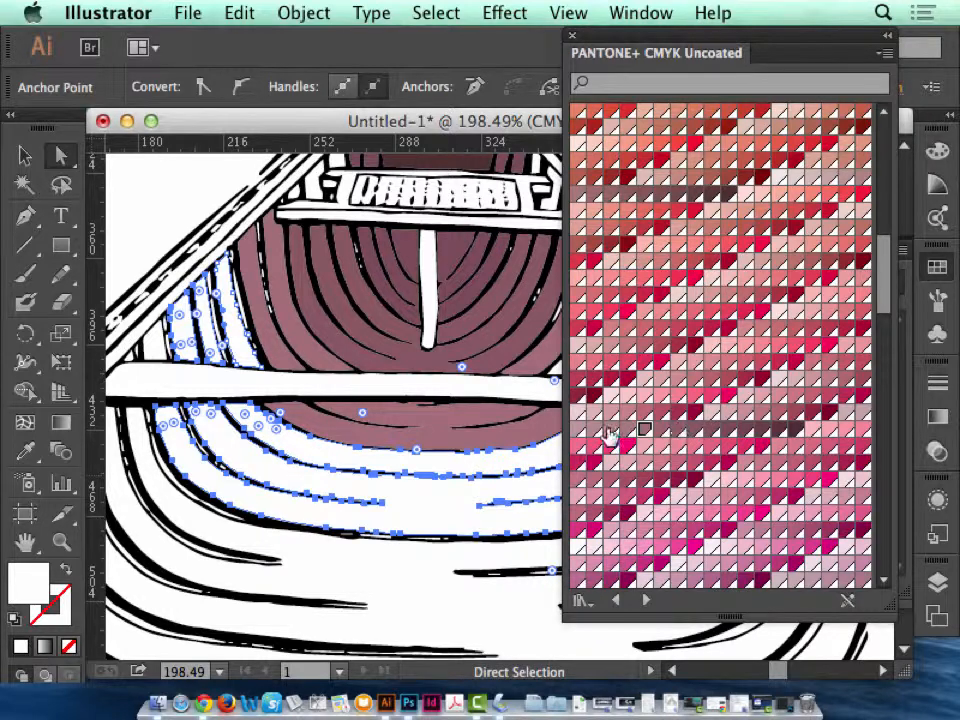
click(612, 433)
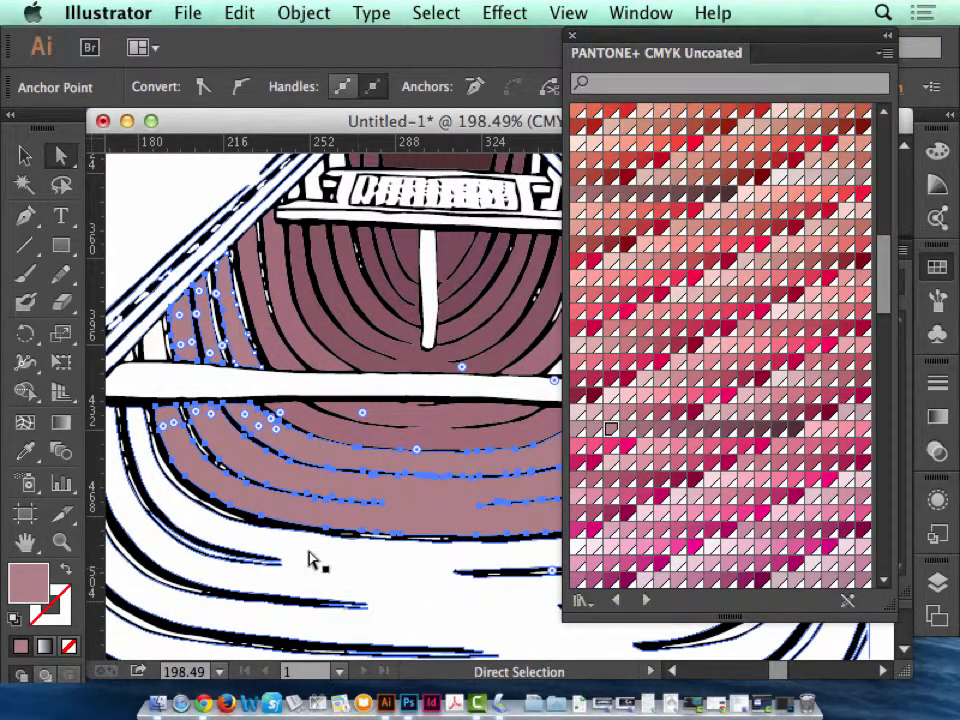
Try filling the large white compound path around the canoe's outer ribs with a paler mauve swatch, and undo that fill.
click(340, 575)
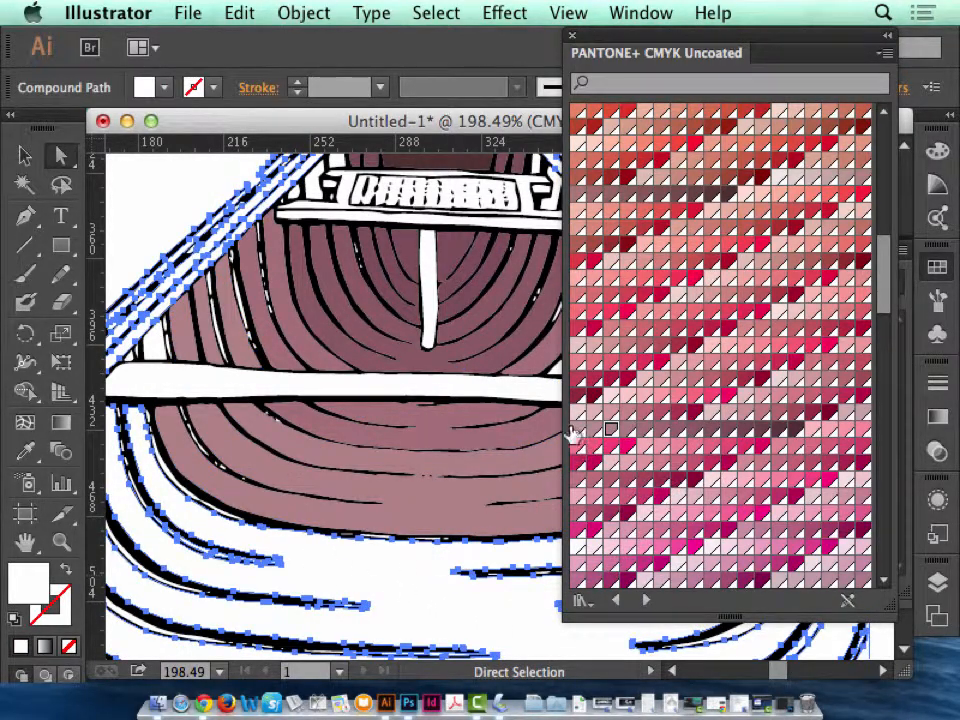
click(856, 412)
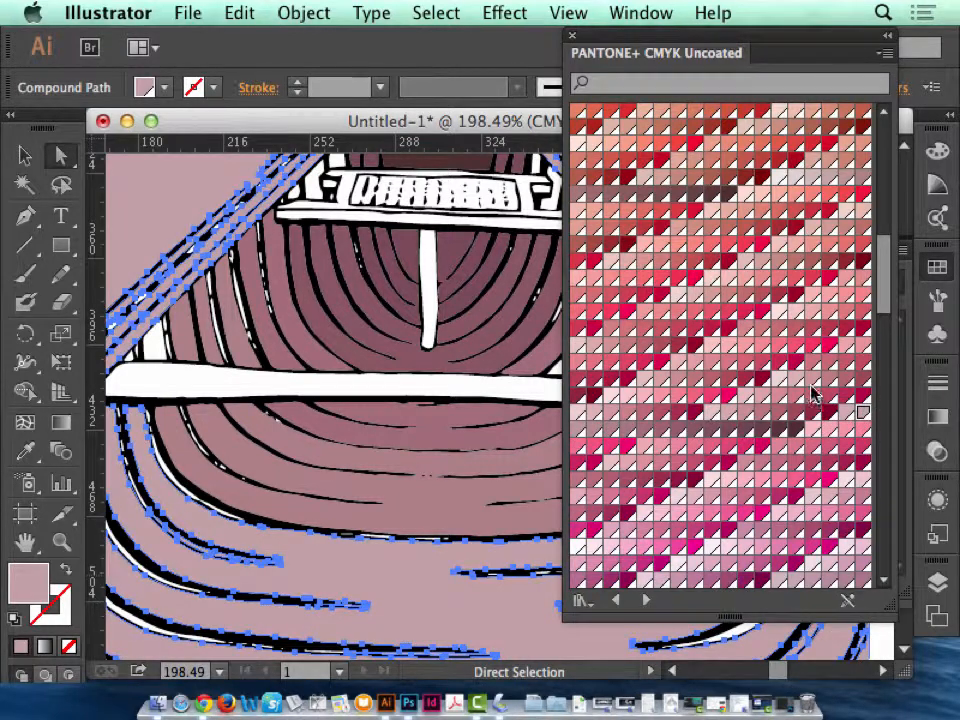
key(super+0)
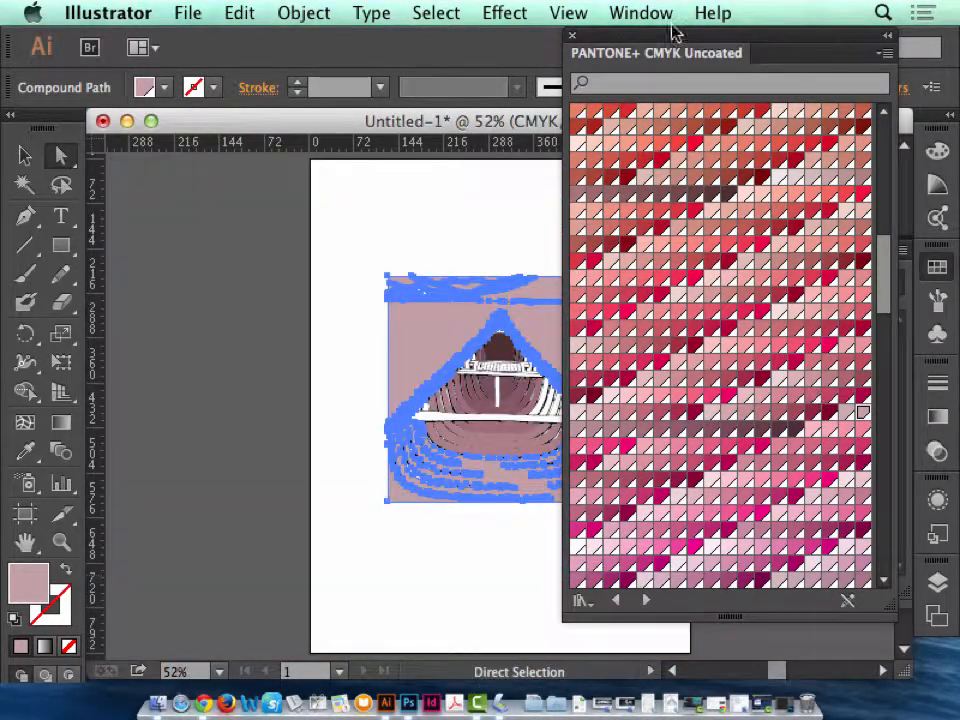
click(61, 541)
drag(368, 372, 695, 550)
click(61, 155)
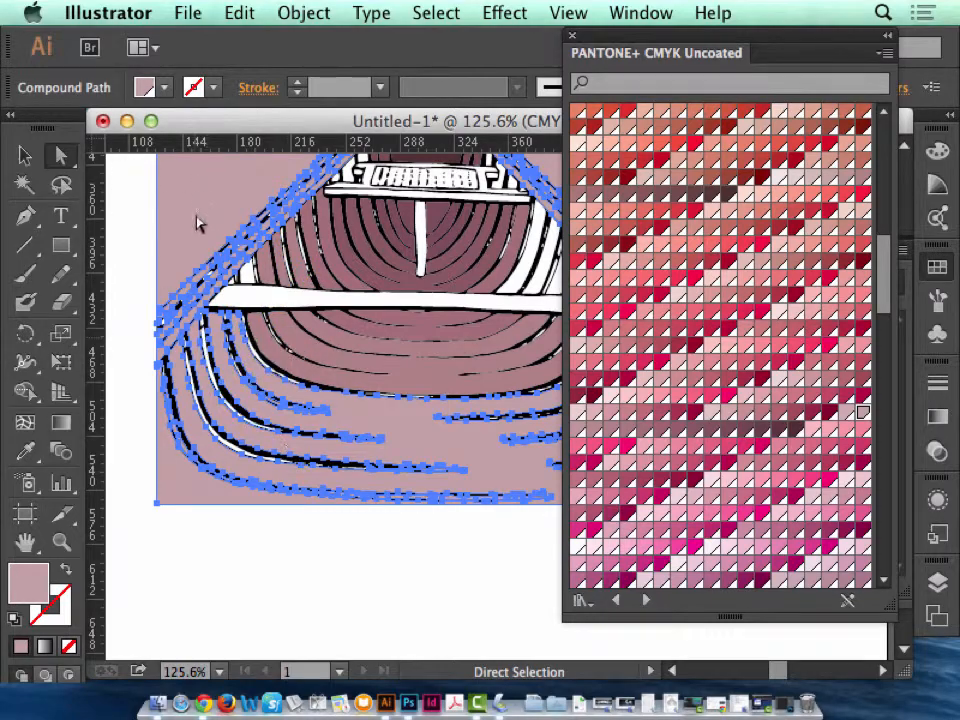
drag(232, 187, 176, 482)
drag(351, 553, 300, 672)
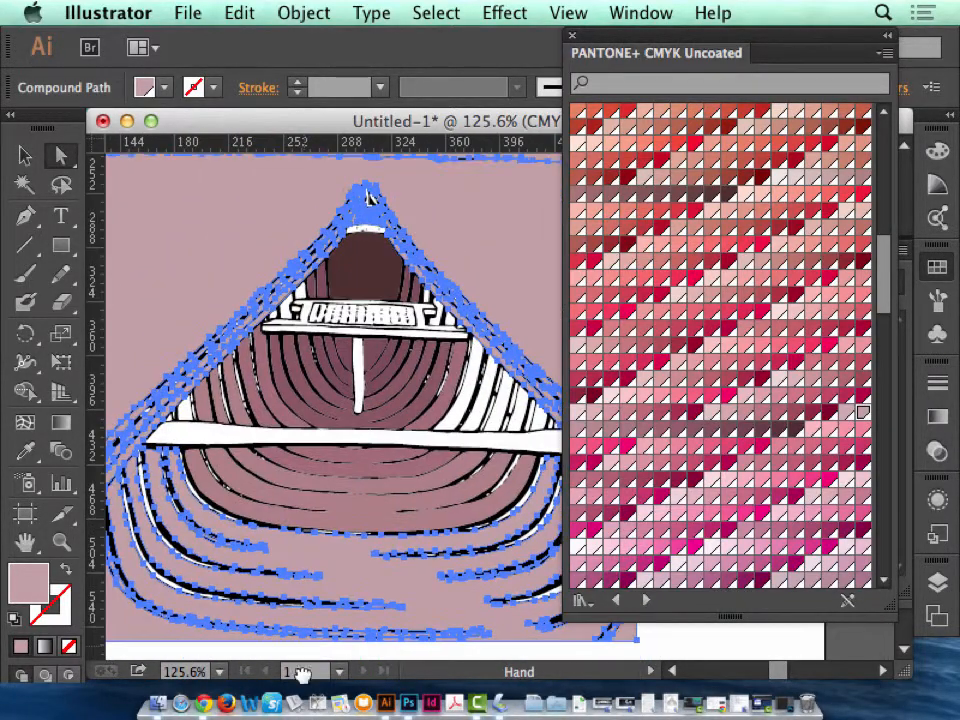
key(super+z)
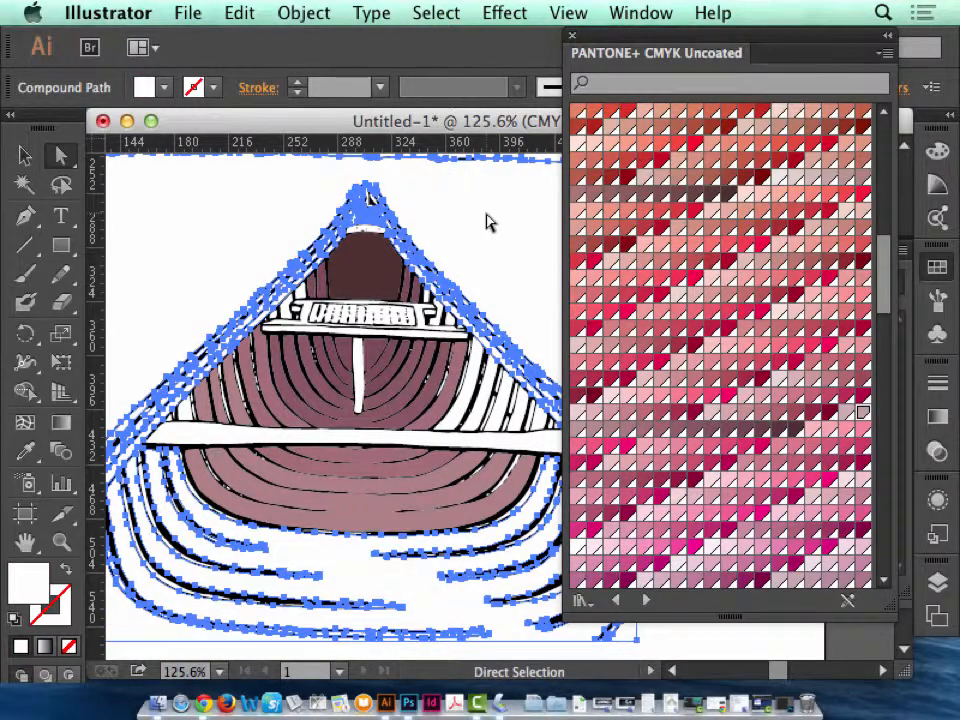
Deselect the artwork, group the PANTONE+ CMYK Uncoated library with the docked Swatches panel and collapse it to uncover the canoe.
click(722, 658)
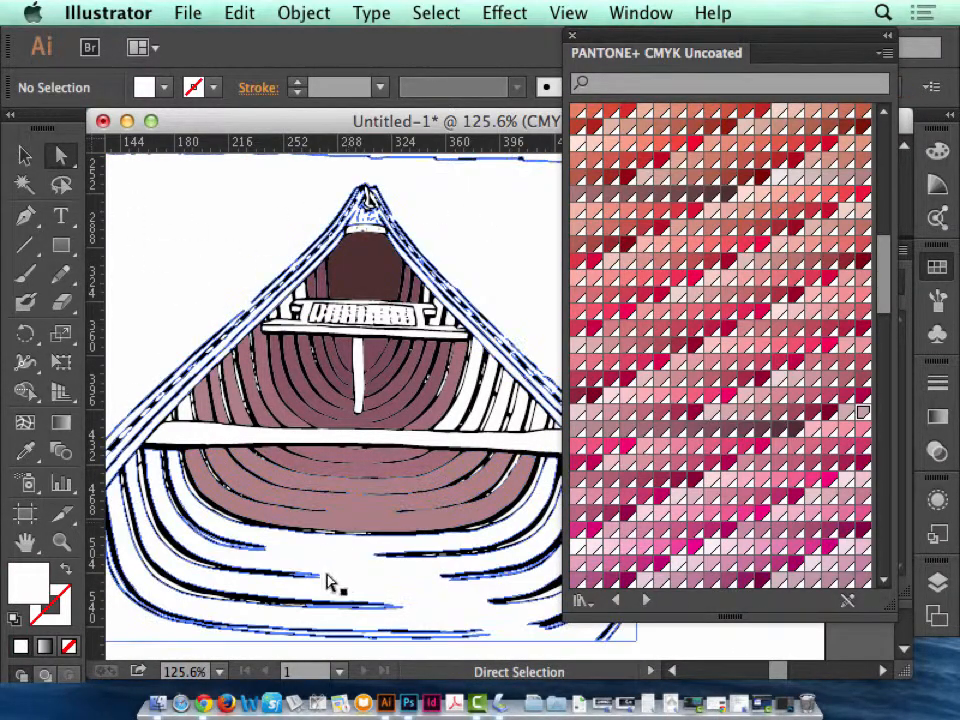
click(355, 562)
click(718, 650)
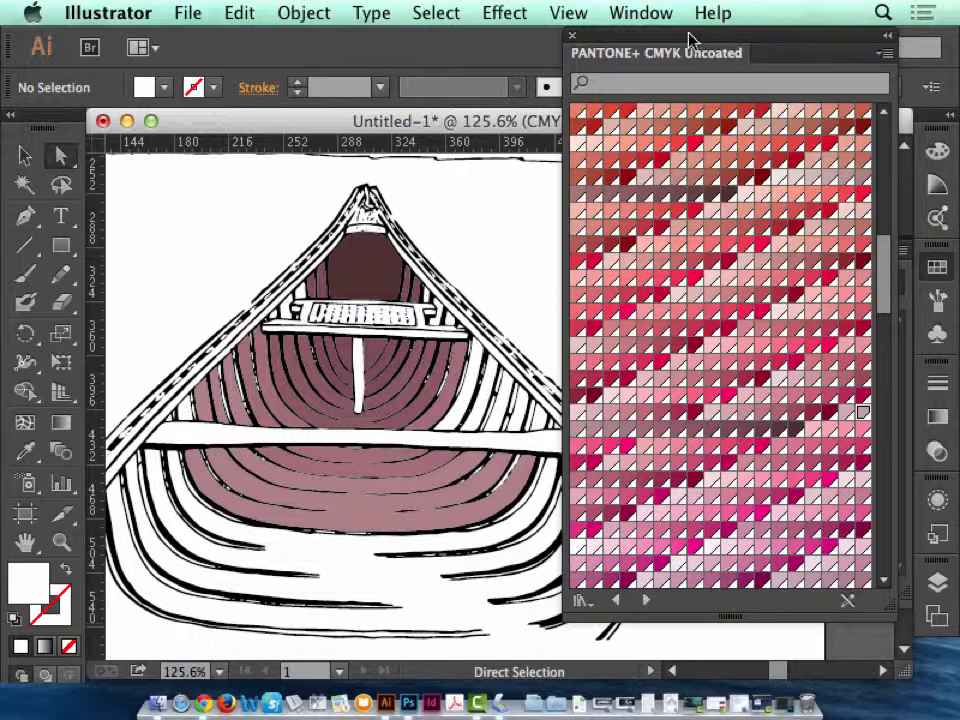
drag(690, 40, 780, 258)
click(868, 251)
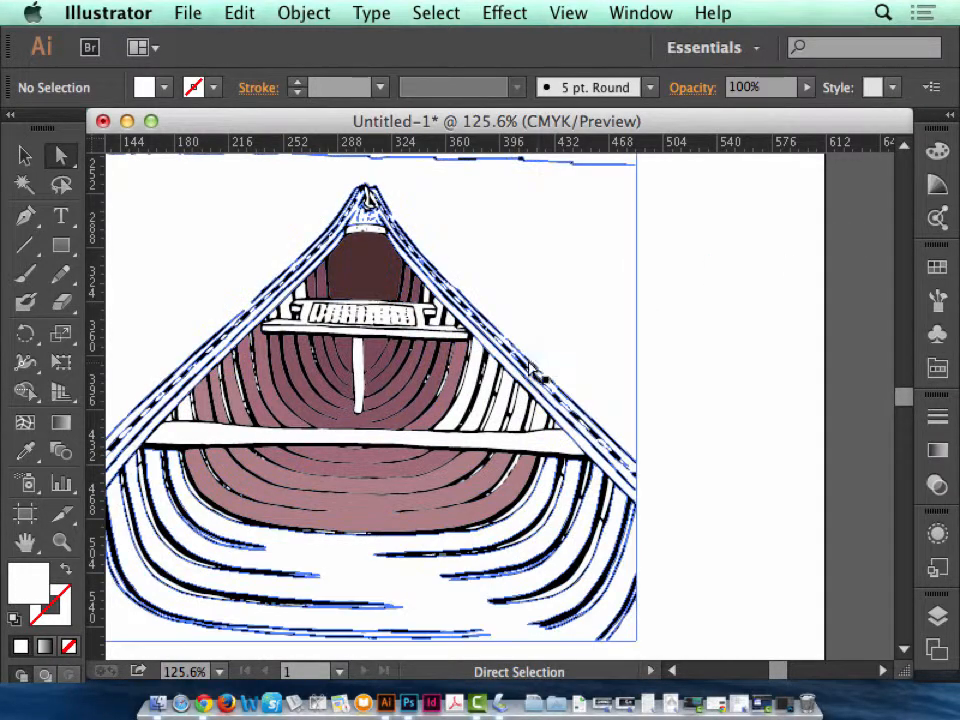
Fill the large white compound path forming the background and outer hull with a pale pink PANTONE+ CMYK Uncoated swatch, and deselect it.
key(super+1)
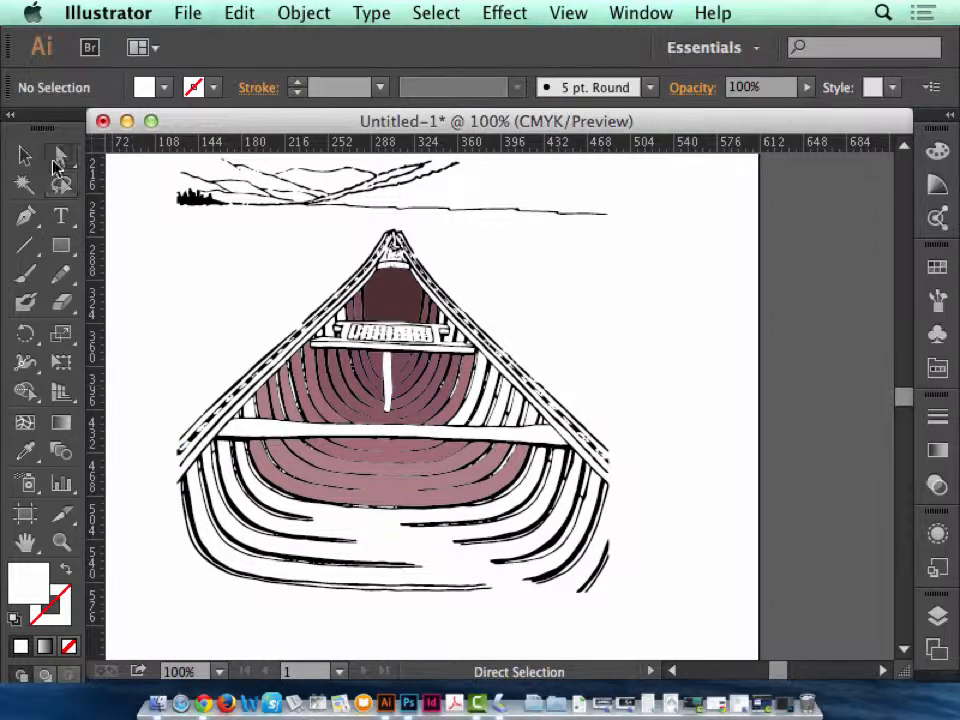
key(super+a)
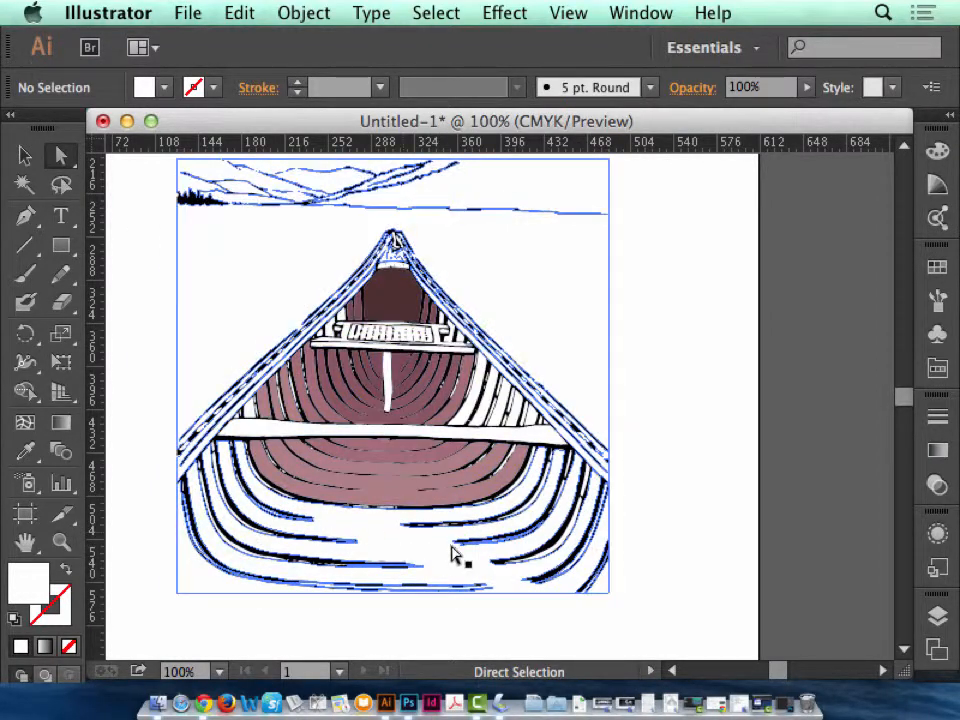
click(418, 558)
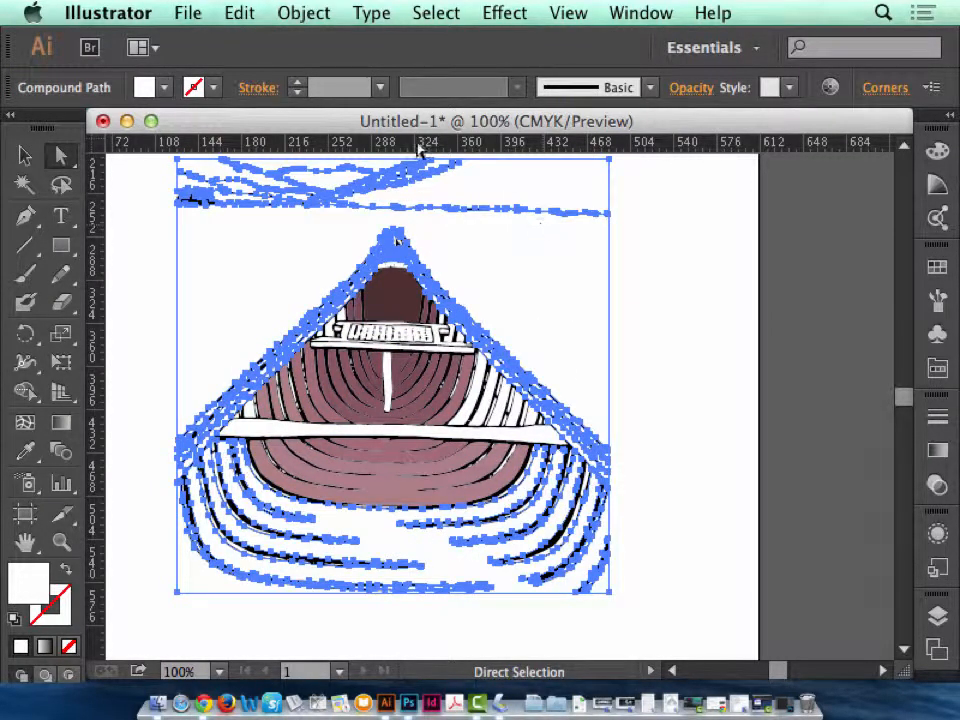
click(937, 267)
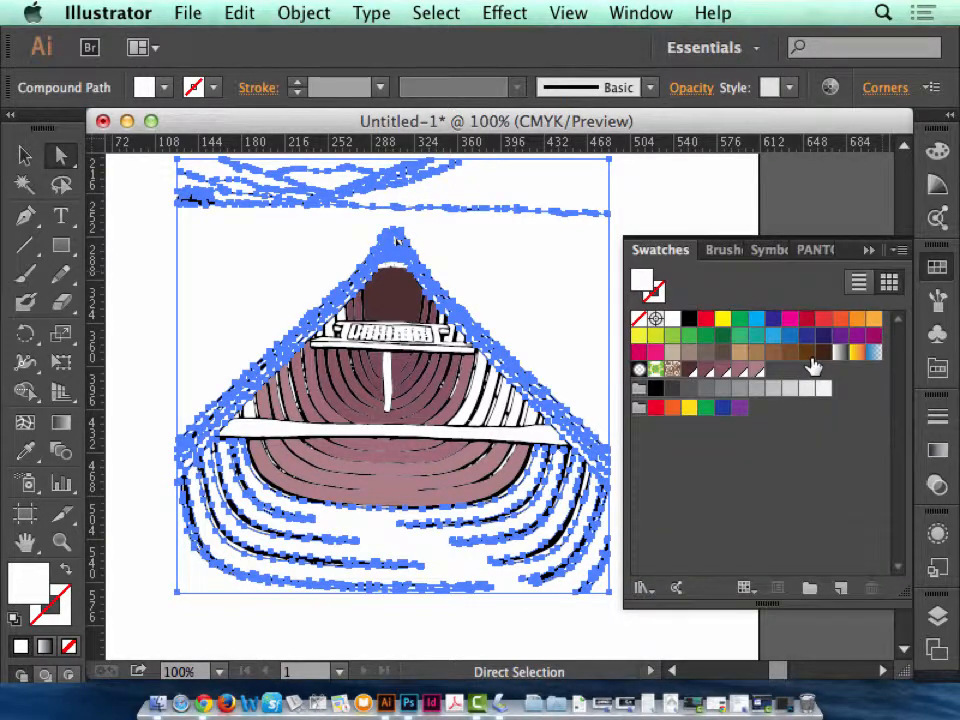
click(815, 249)
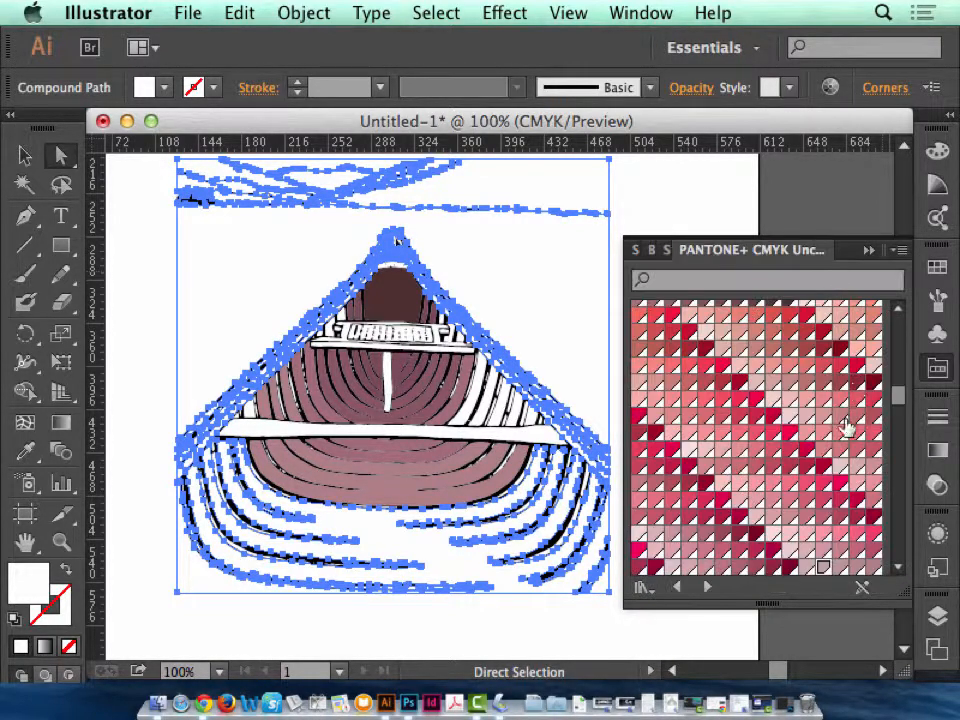
click(790, 552)
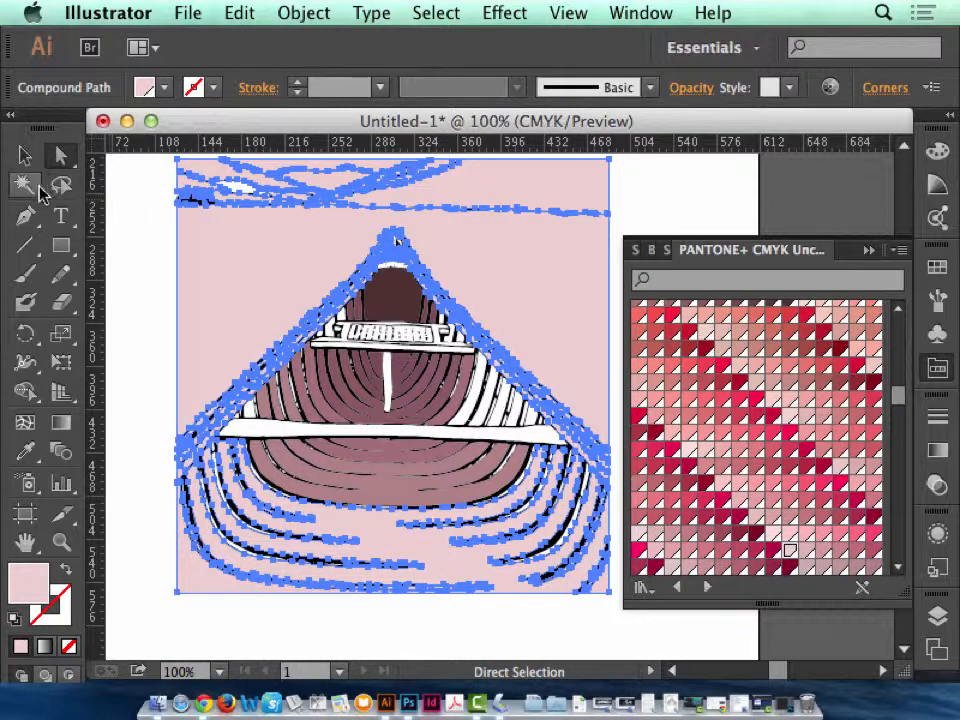
click(25, 155)
click(111, 208)
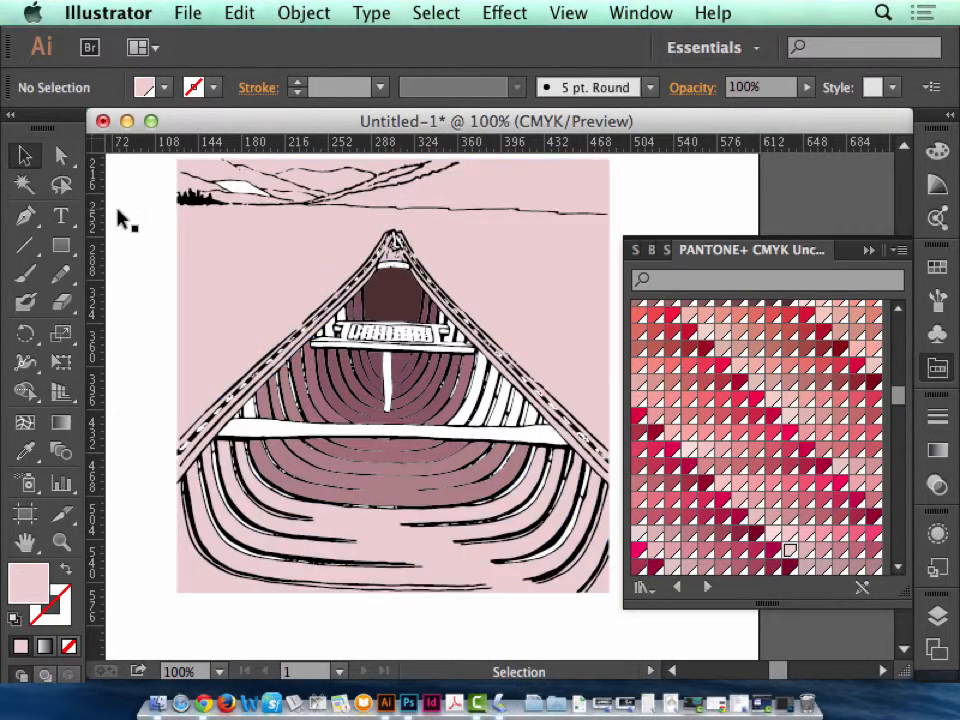
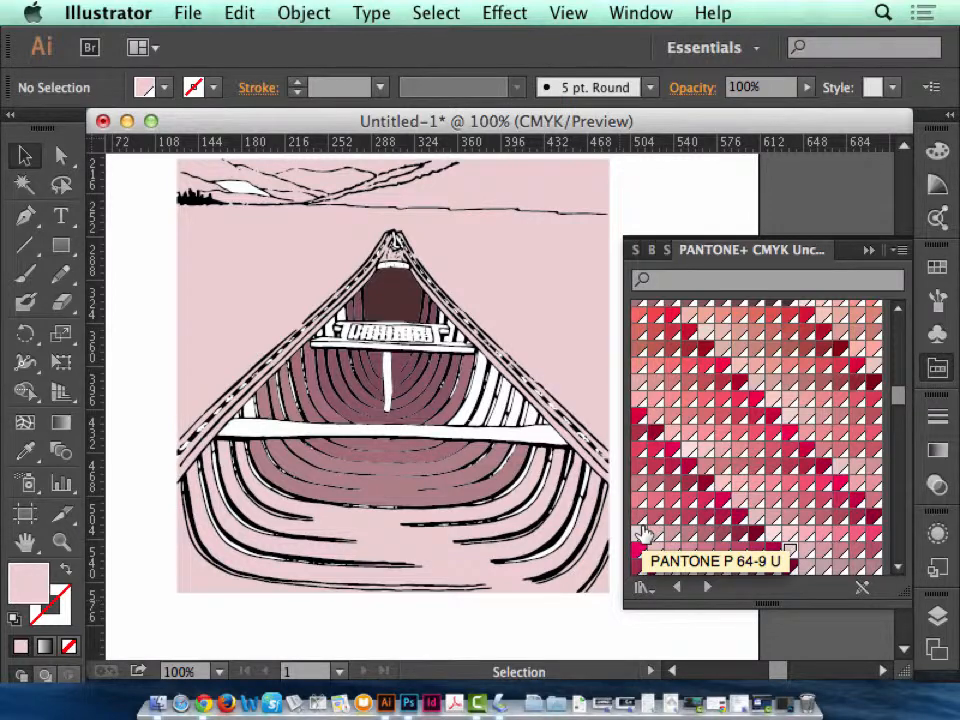
Switch to Photoshop and open the canoe150ppi.tif line art.
click(409, 703)
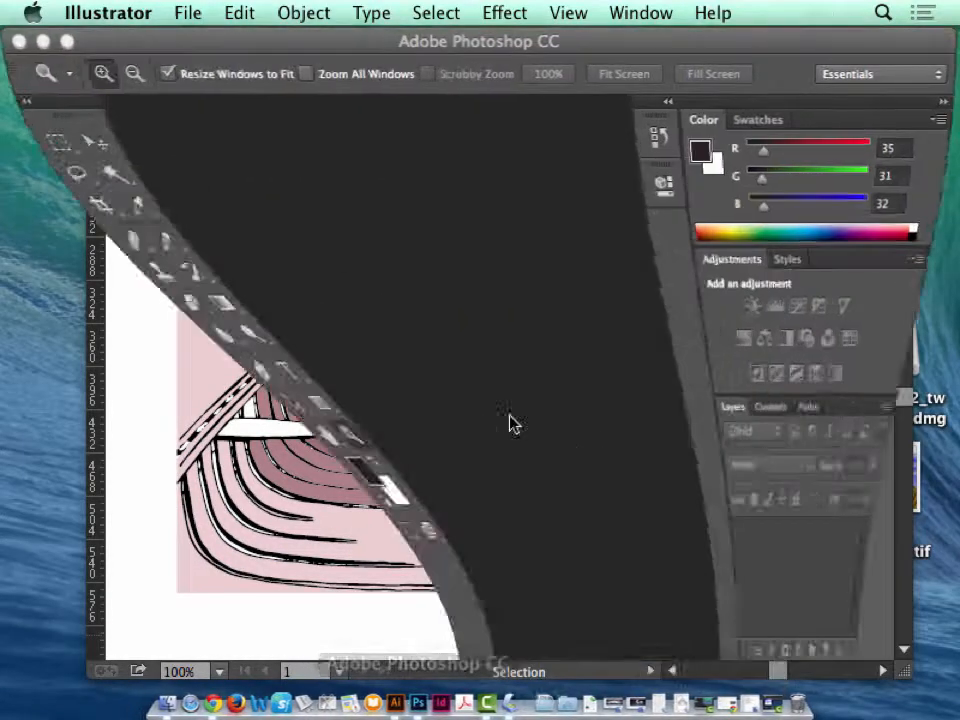
click(193, 12)
mouse_move(265, 163)
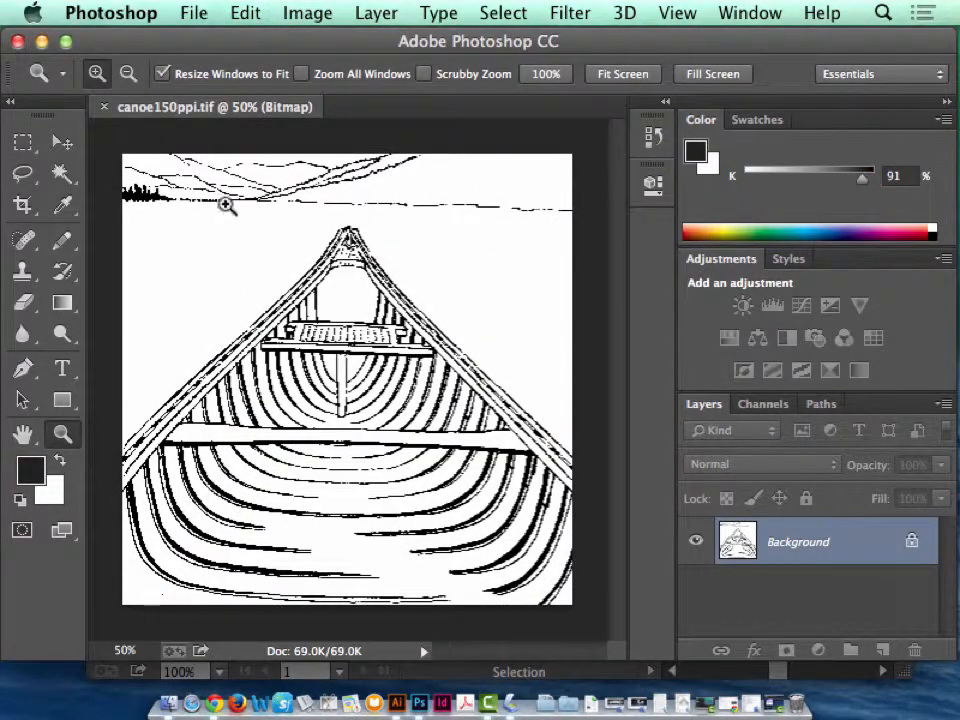
Close the small gaps in the gunwale lines at the image's left edge with the 1 px Pencil, and check the opposite gunwale.
drag(155, 565, 123, 427)
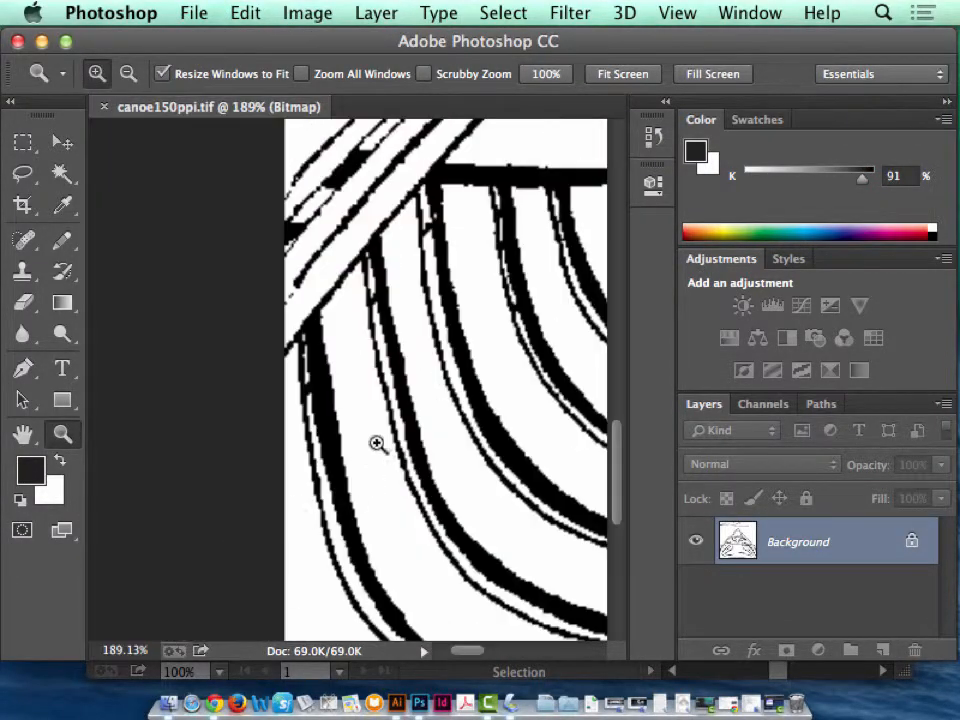
click(62, 207)
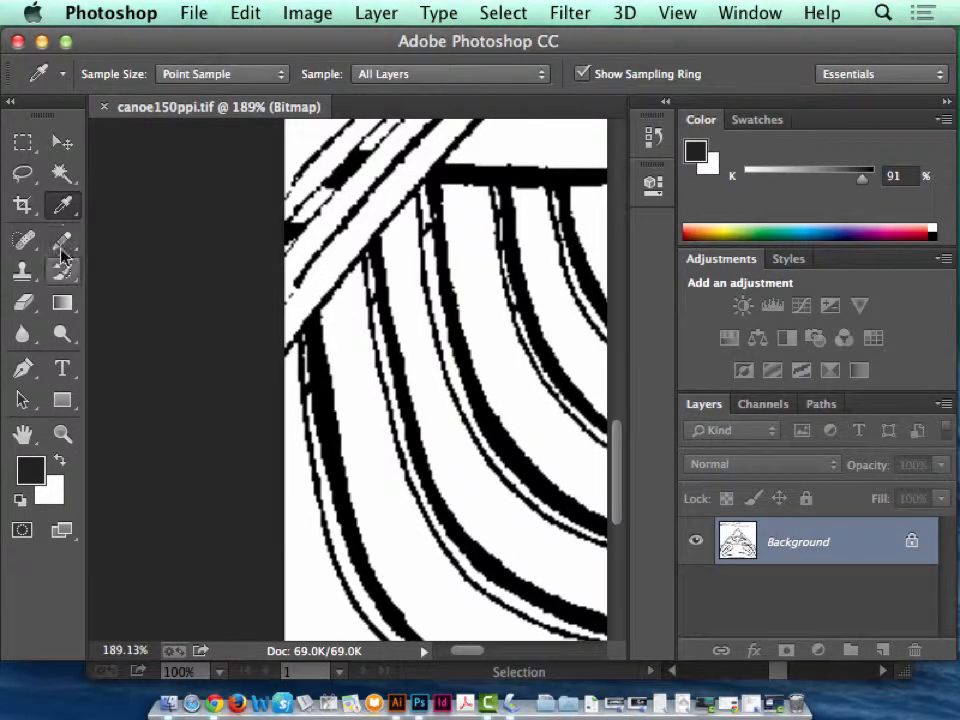
click(61, 240)
click(297, 178)
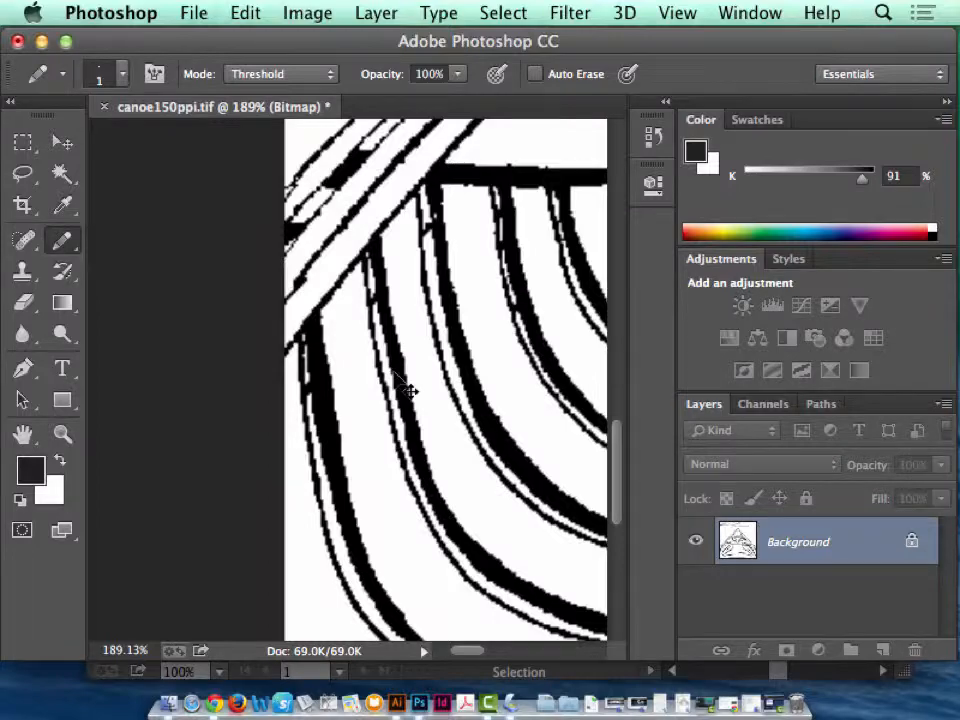
key(super+0)
click(74, 445)
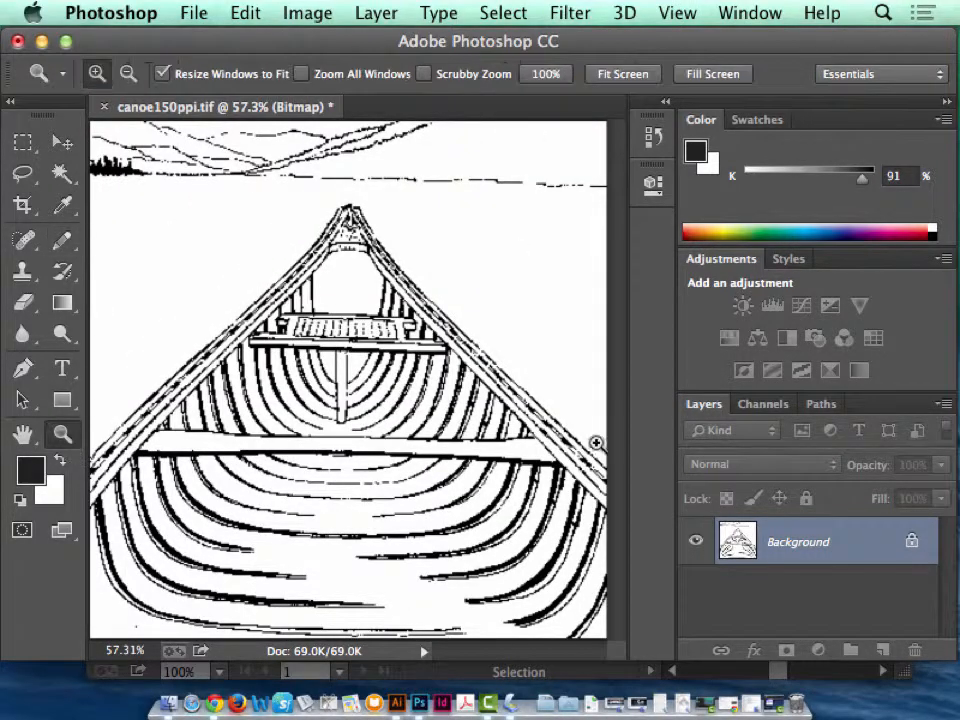
drag(581, 443, 677, 563)
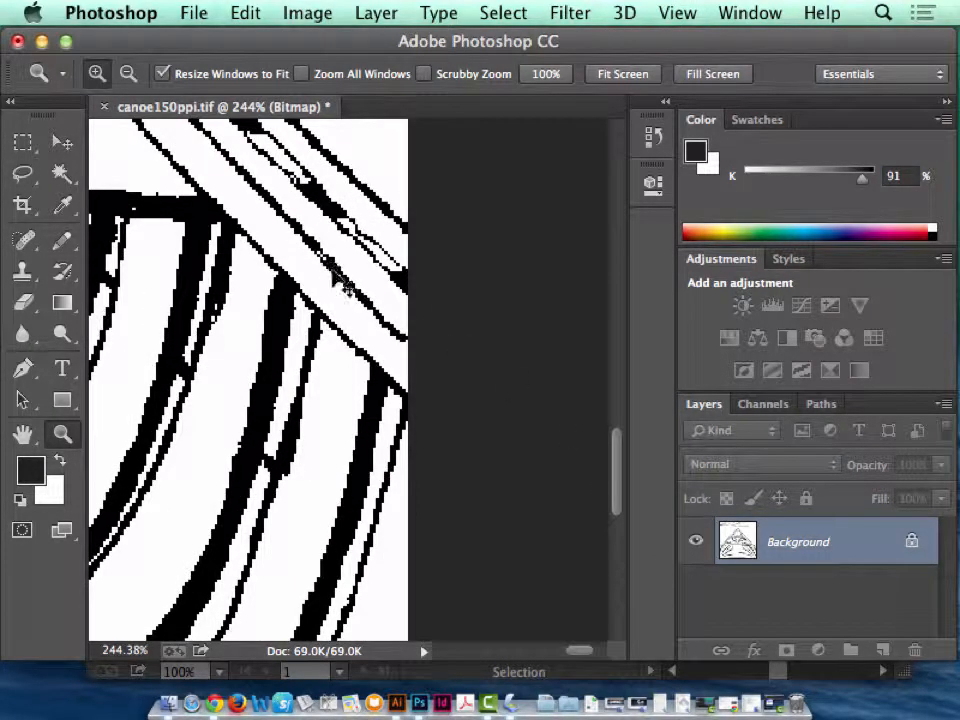
key(super+0)
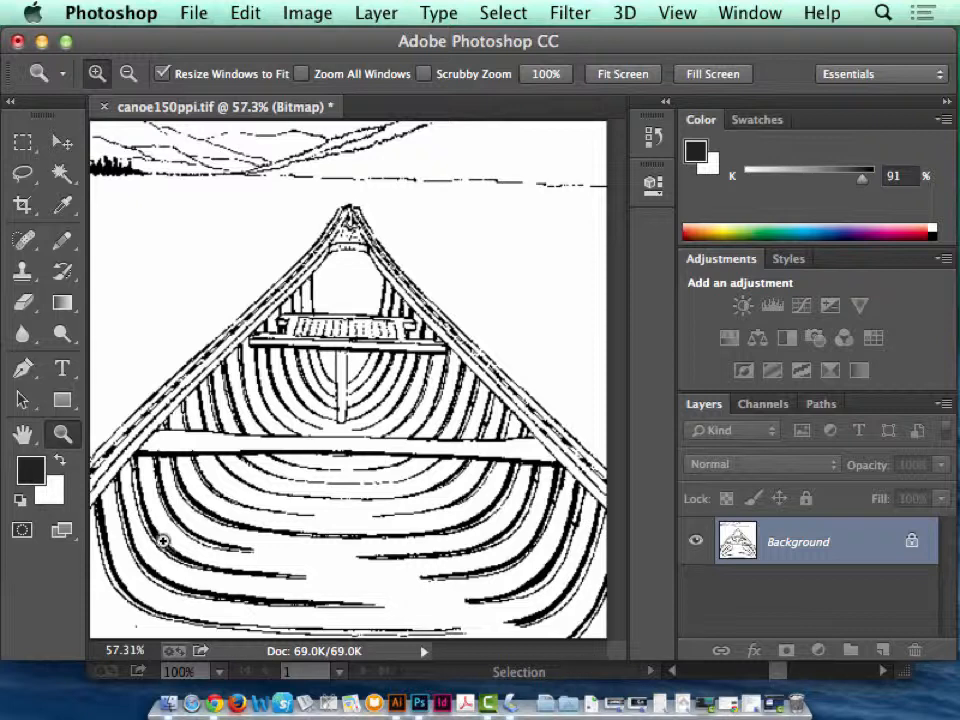
Select the whole canvas, stroke it with a 2 px centered line in Threshold mode, deselect, and check the border at the left edge.
click(23, 145)
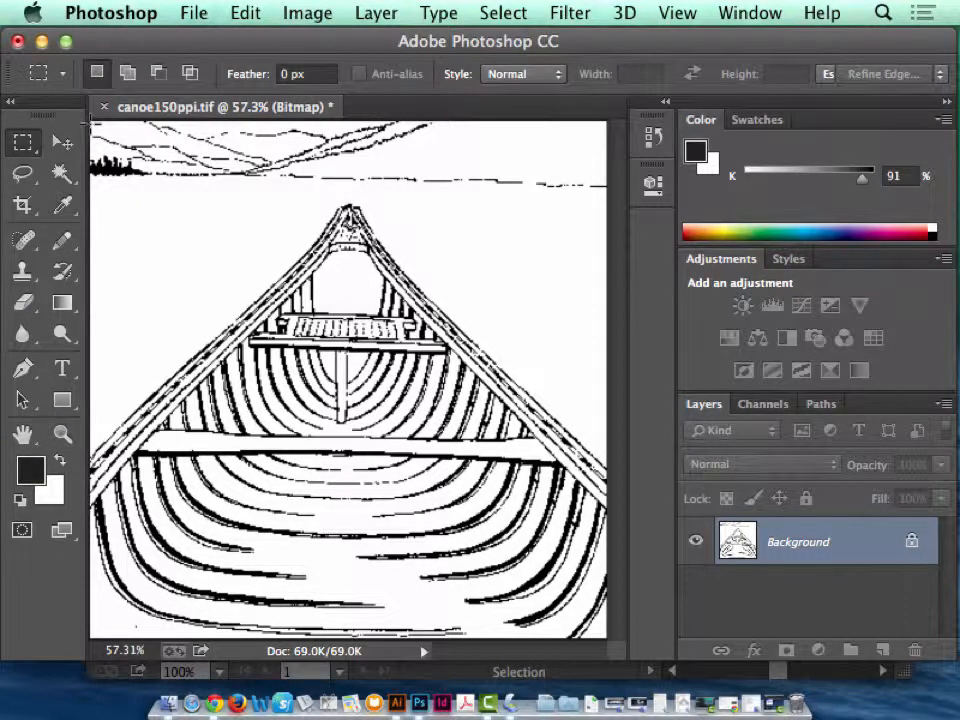
key(super+a)
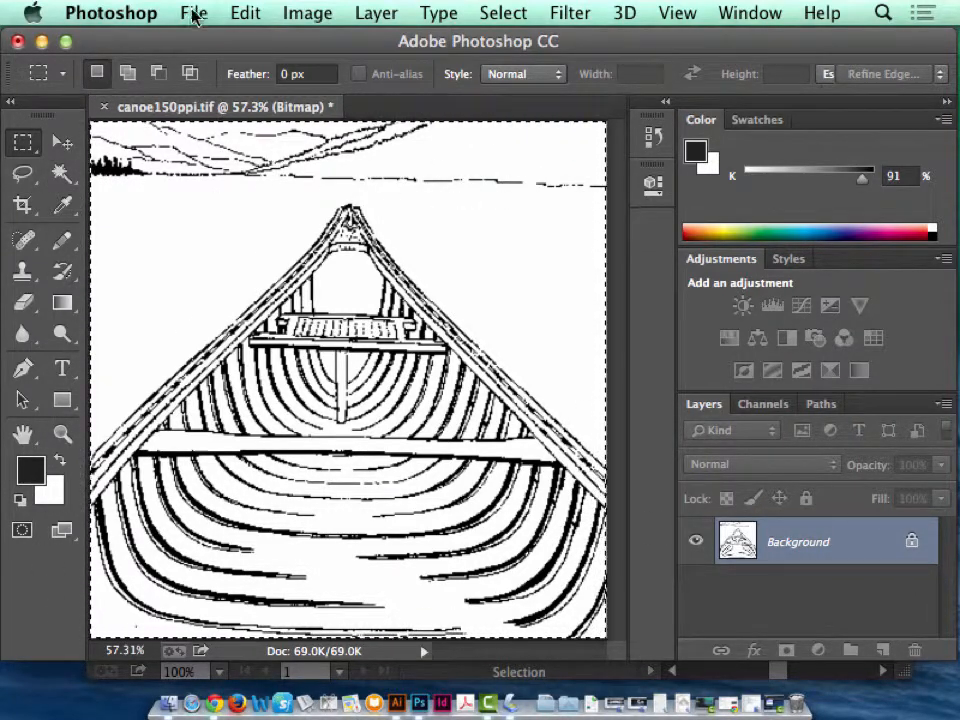
click(250, 15)
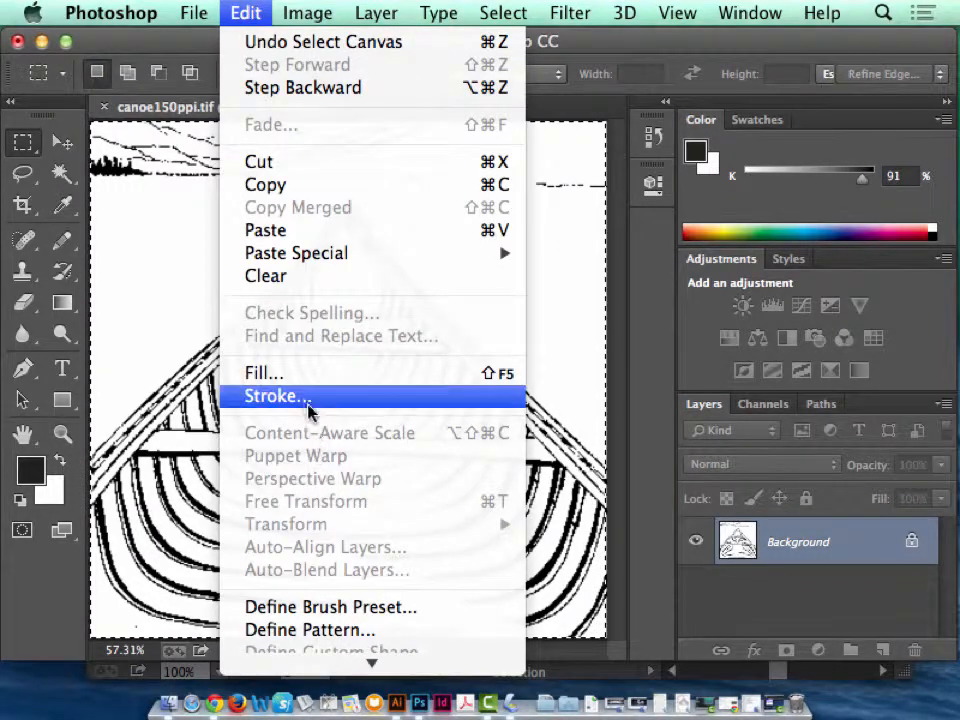
click(303, 397)
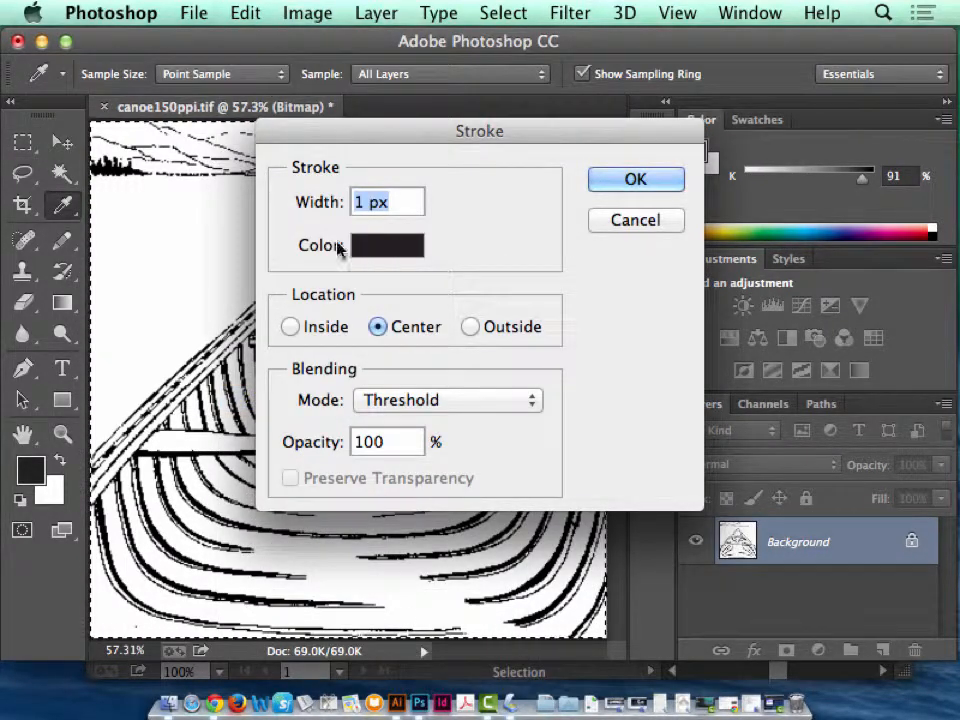
text(2)
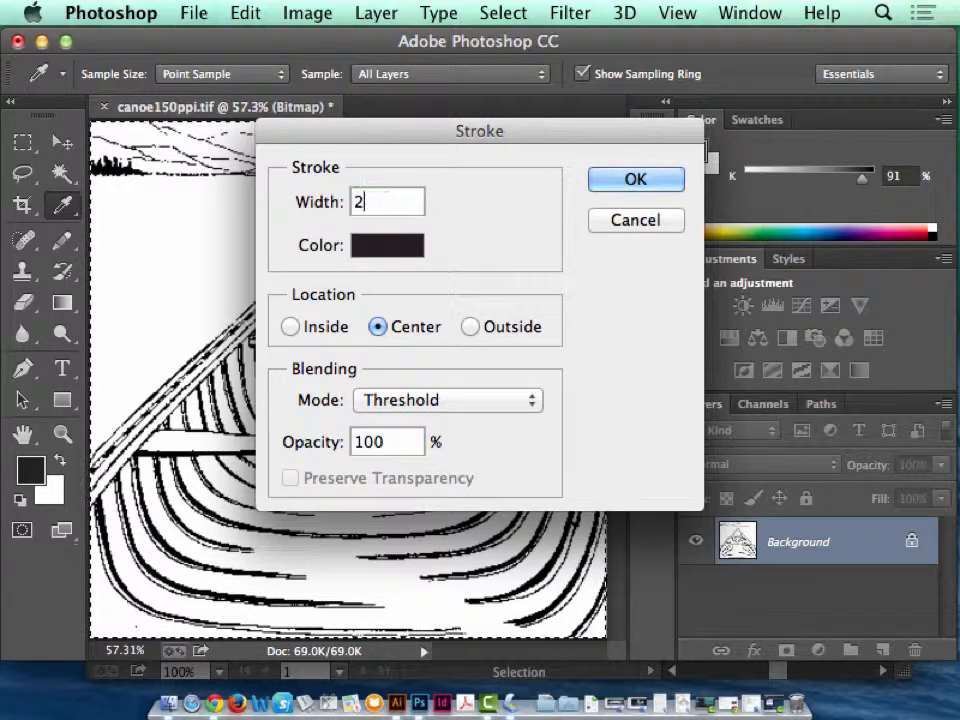
click(666, 188)
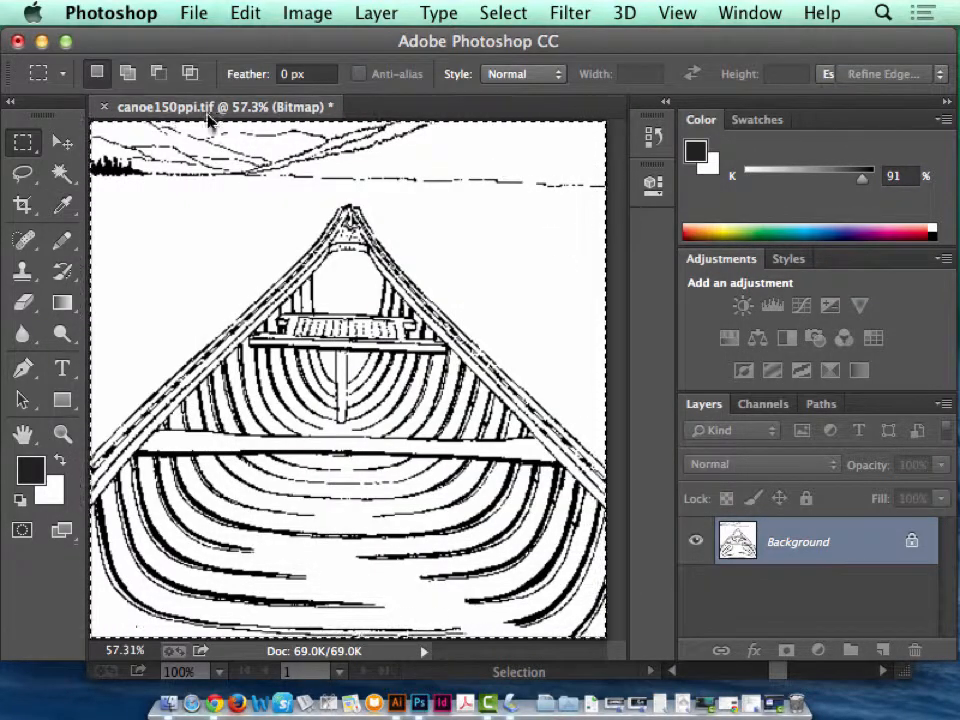
click(22, 174)
click(181, 226)
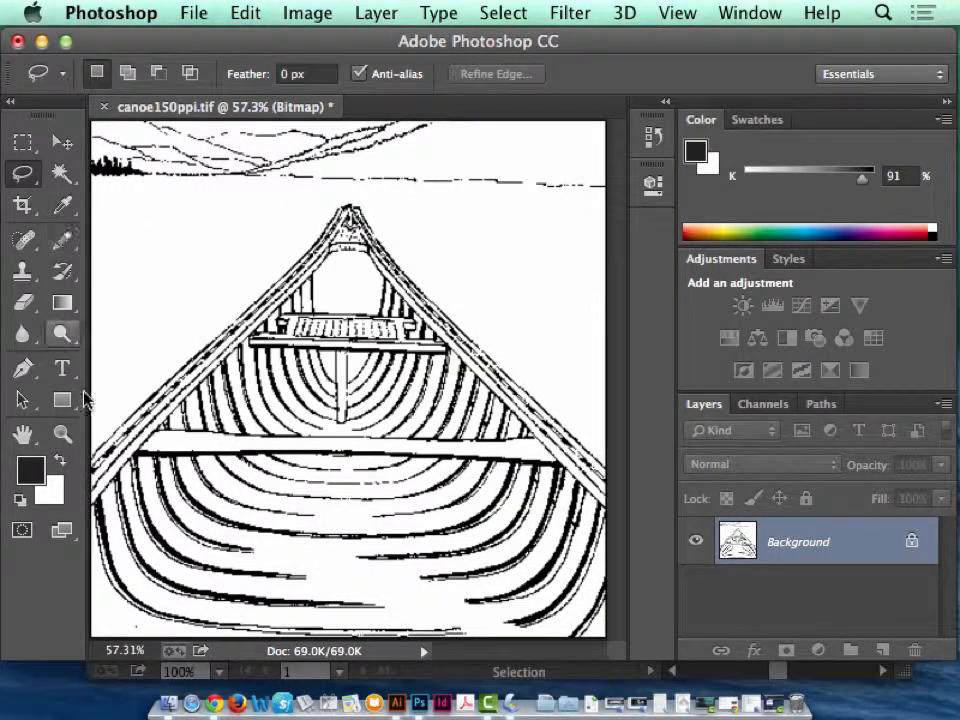
click(62, 434)
drag(133, 242, 95, 172)
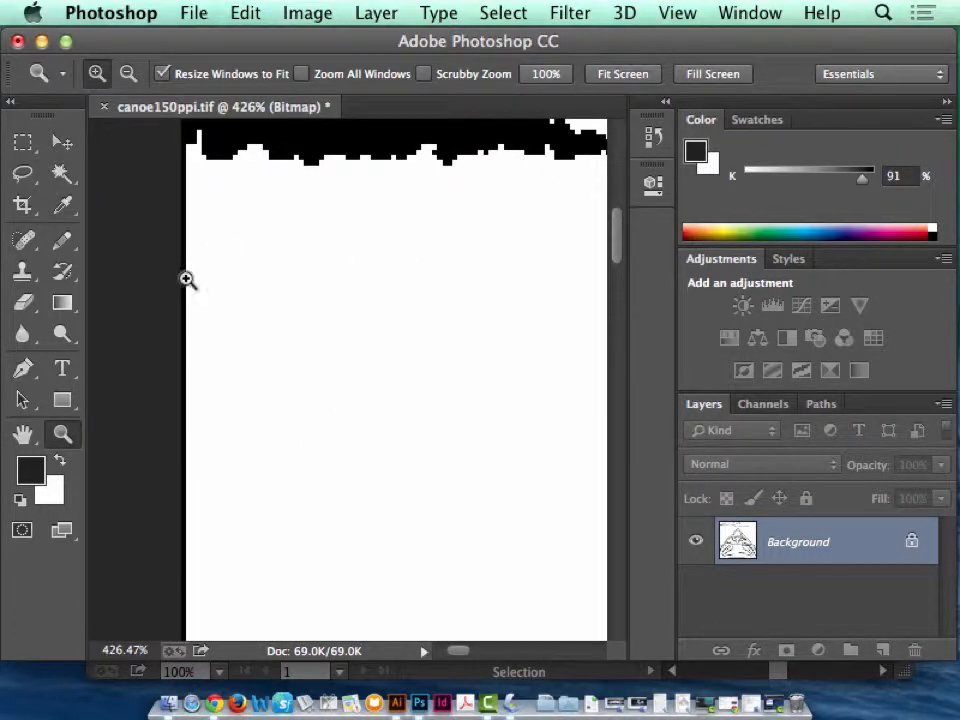
key(super+0)
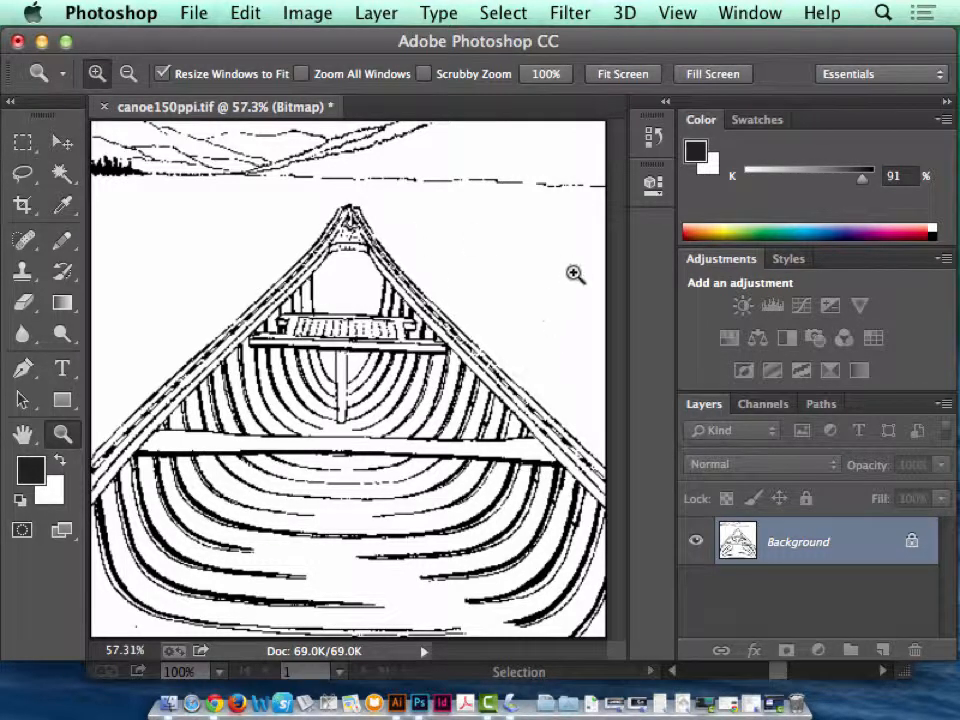
Follow the shoreline to the trees and bridge the first gap beside them and the break in the hill line above with the Pencil.
drag(529, 187, 607, 201)
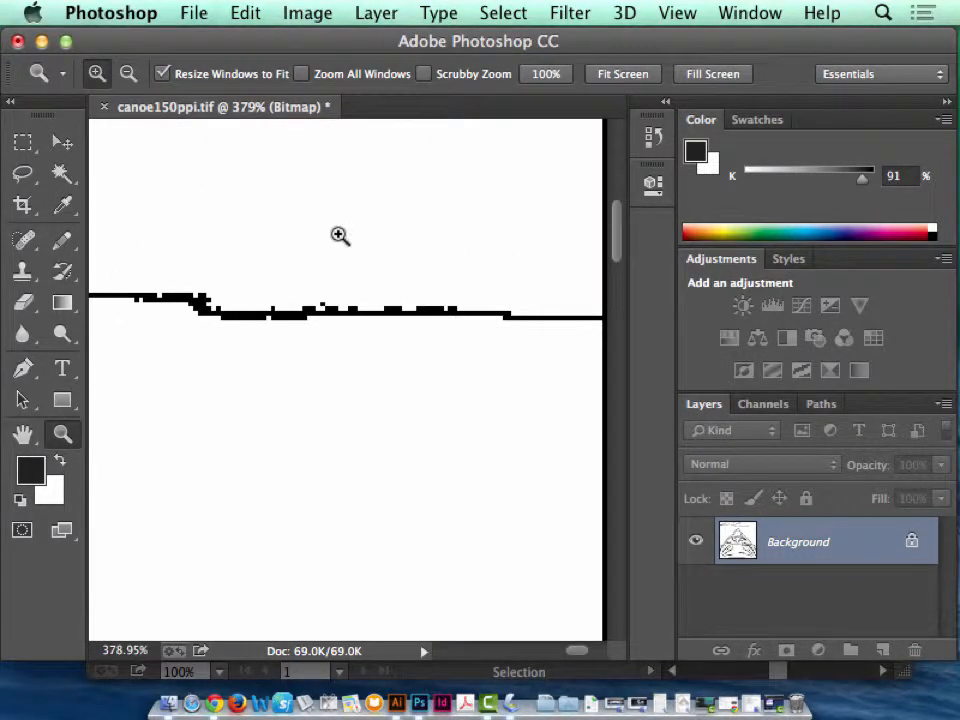
drag(210, 357, 558, 354)
drag(291, 347, 480, 351)
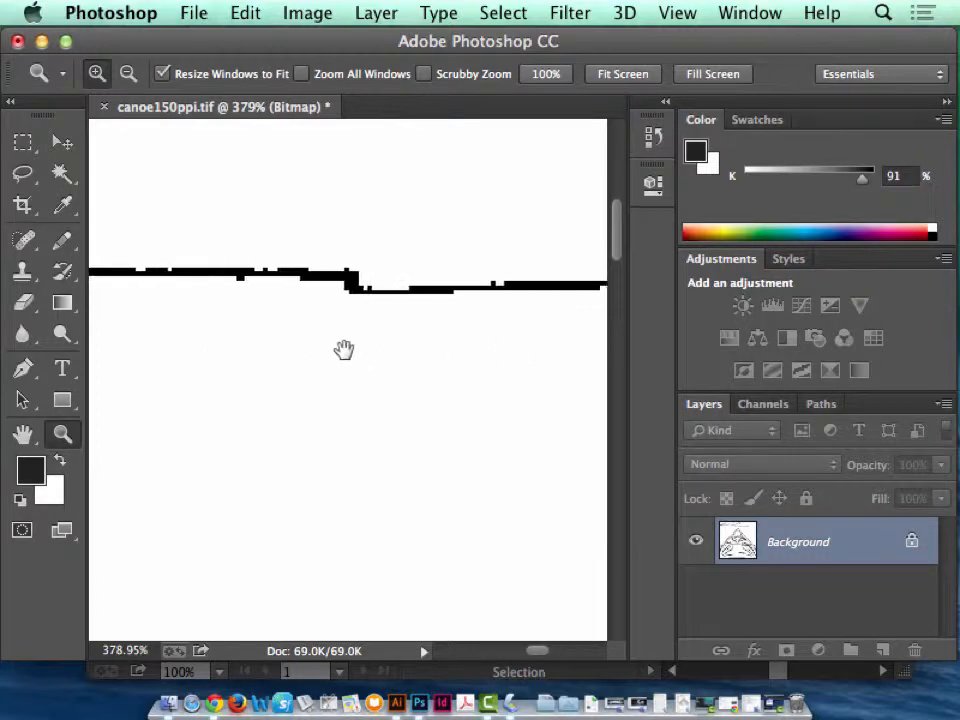
drag(260, 346, 530, 336)
drag(338, 335, 548, 335)
drag(229, 334, 590, 338)
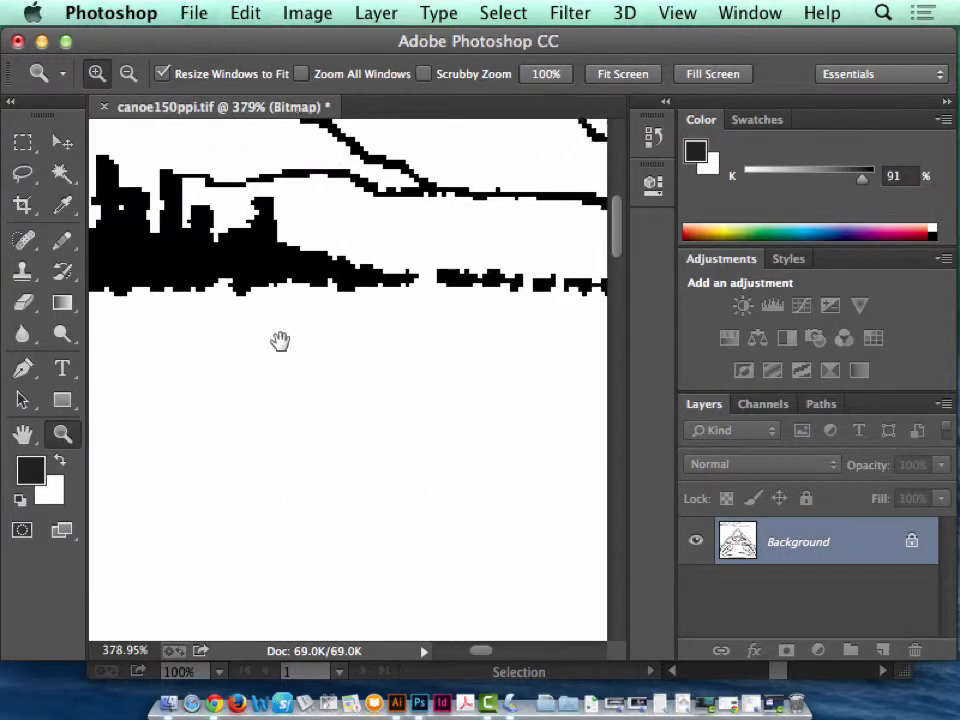
mouse_move(281, 341)
mouse_down()
mouse_move(306, 343)
mouse_move(291, 343)
mouse_up()
drag(492, 315, 328, 322)
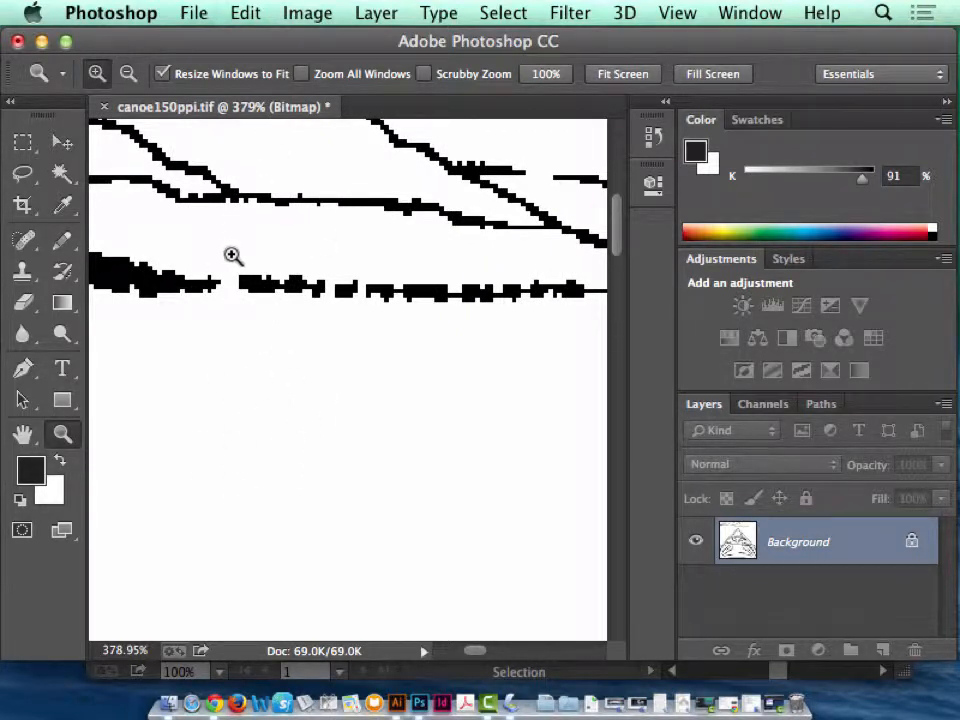
click(61, 240)
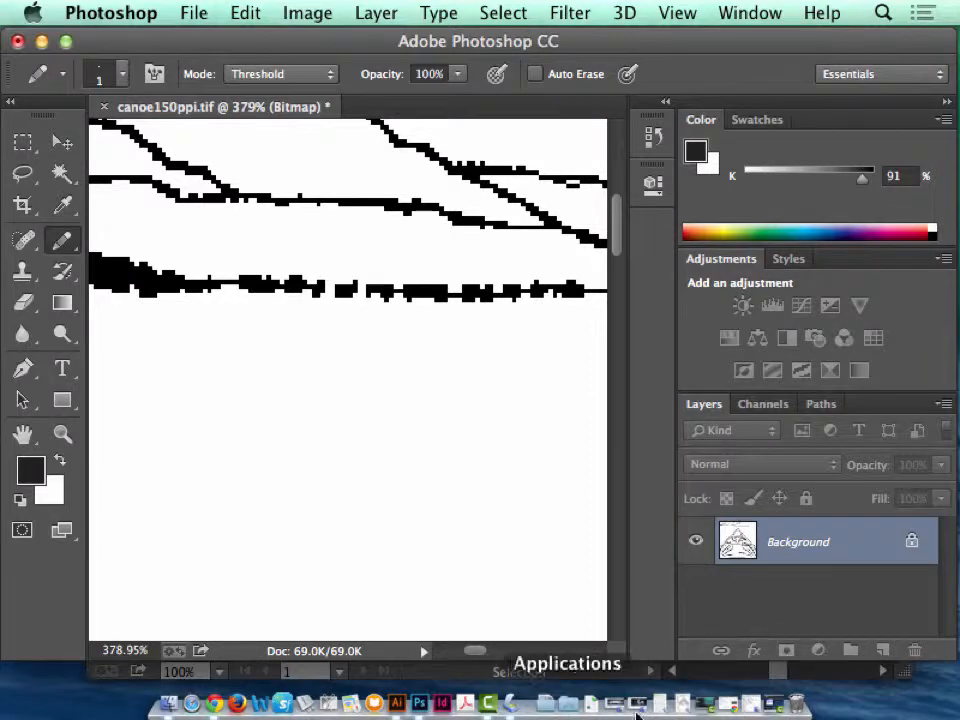
Switch to Illustrator and minimize the colored canoe document window.
click(397, 703)
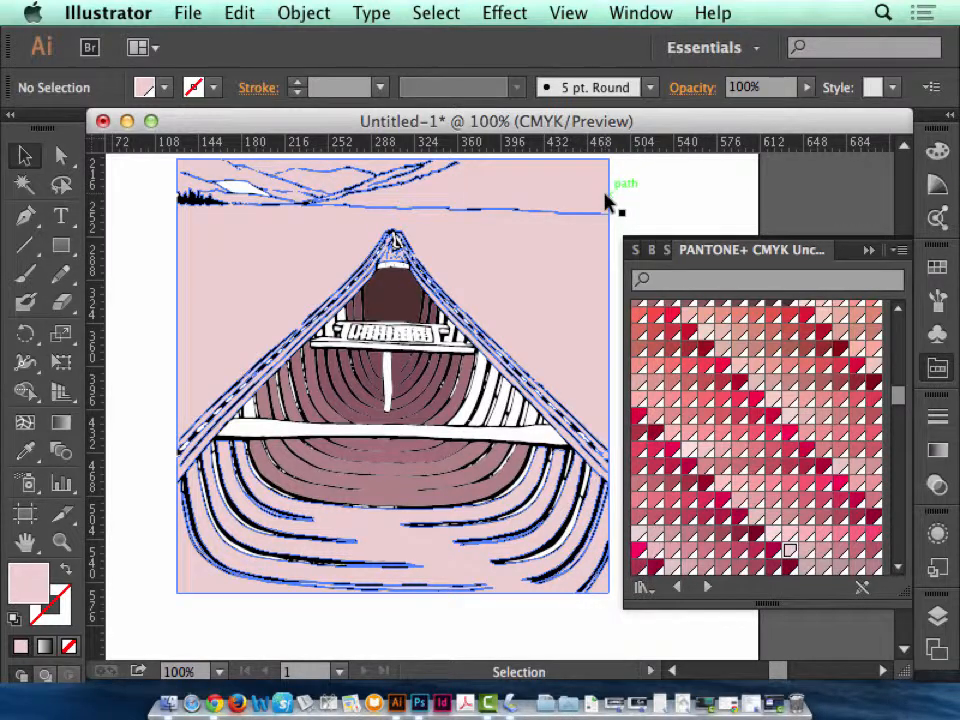
click(628, 195)
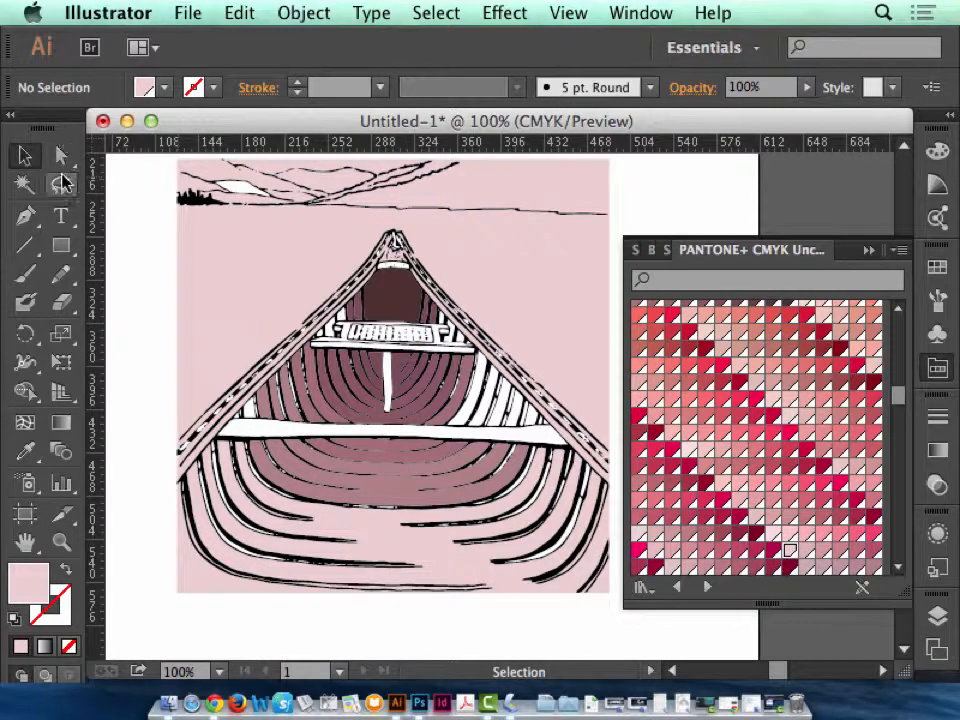
click(545, 275)
click(106, 238)
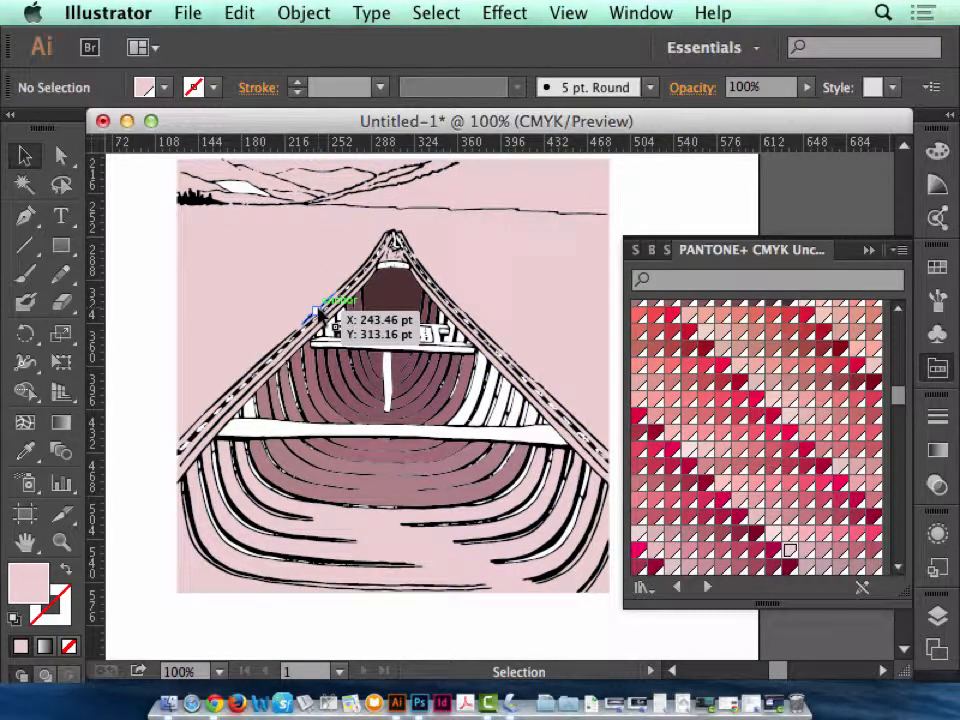
click(126, 121)
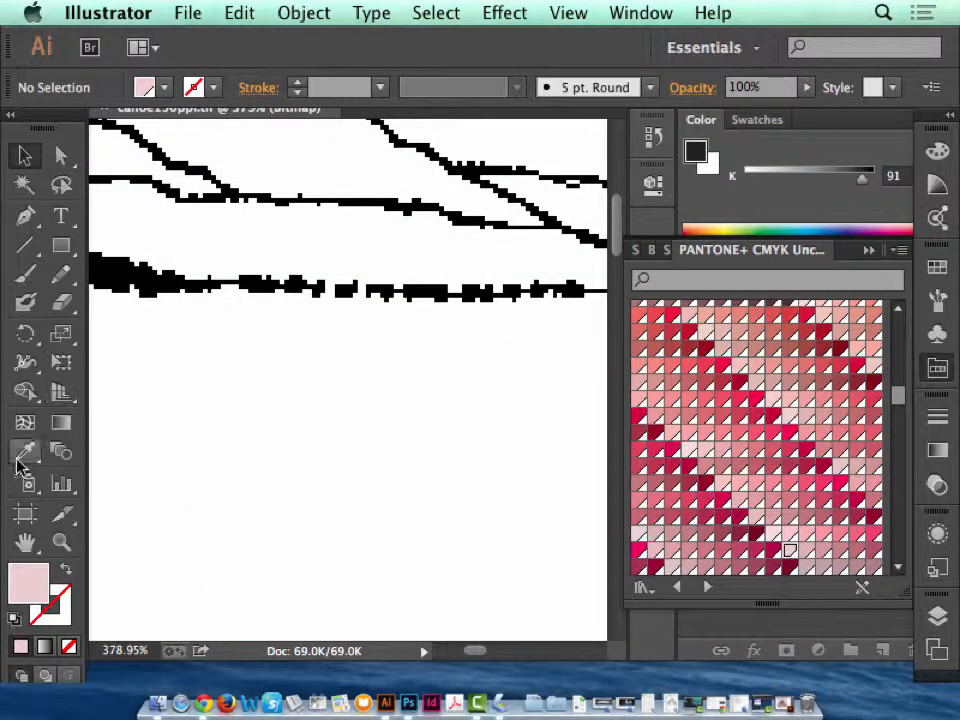
Return to Photoshop and close the remaining gaps in the shoreline and the hill lines up to the top border with the 1 px Pencil.
click(61, 274)
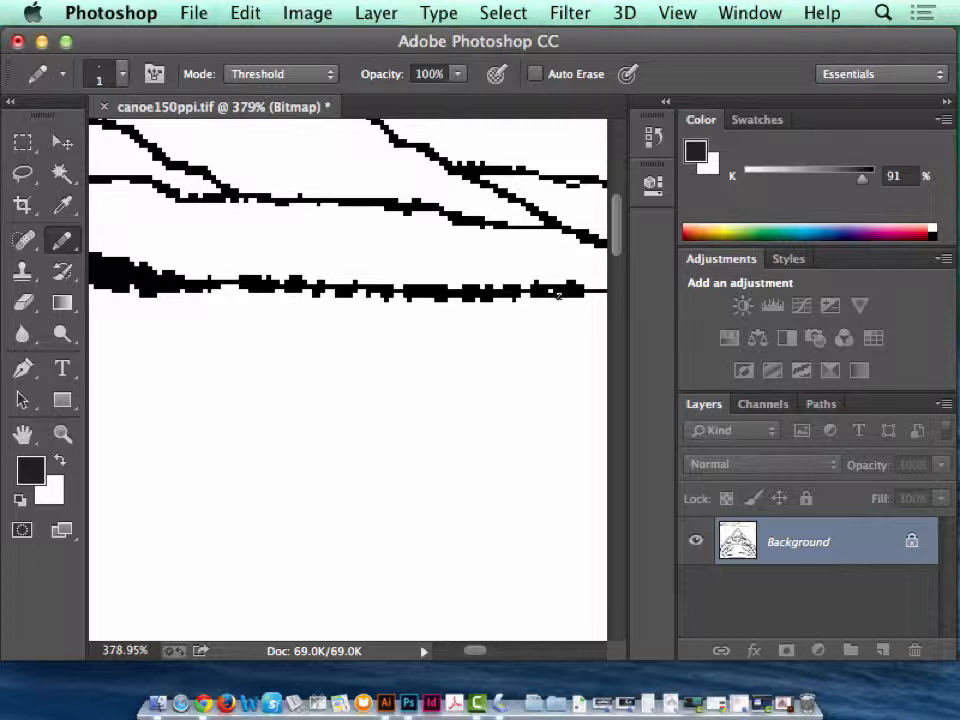
key(super+minus)
key(super+minus)
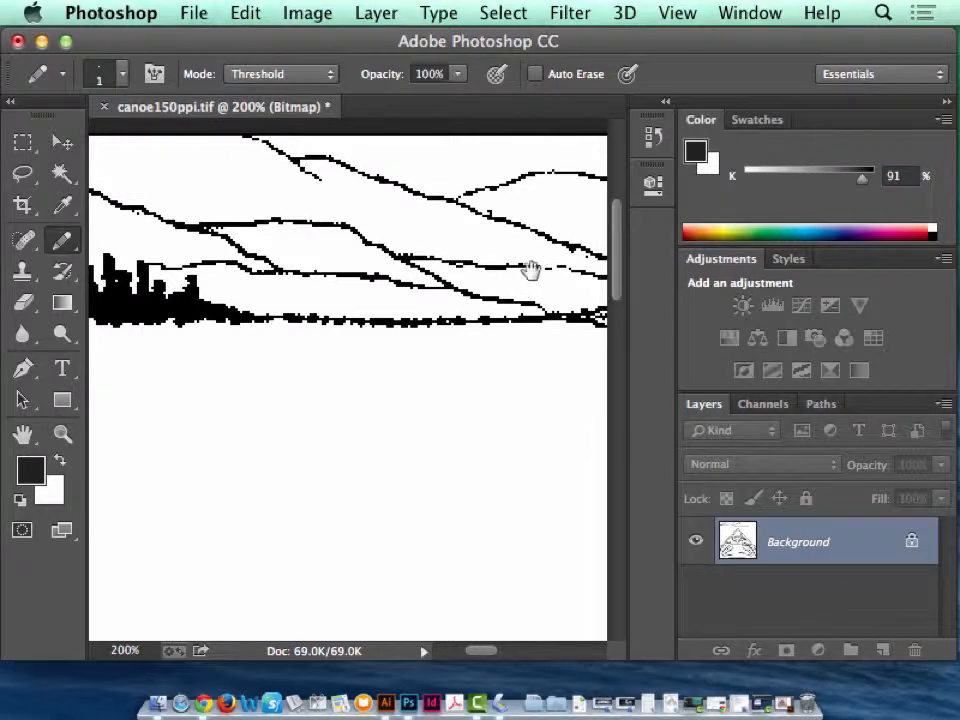
drag(529, 270, 253, 285)
drag(504, 300, 216, 297)
mouse_move(544, 277)
mouse_down()
mouse_move(384, 285)
mouse_move(467, 308)
mouse_up()
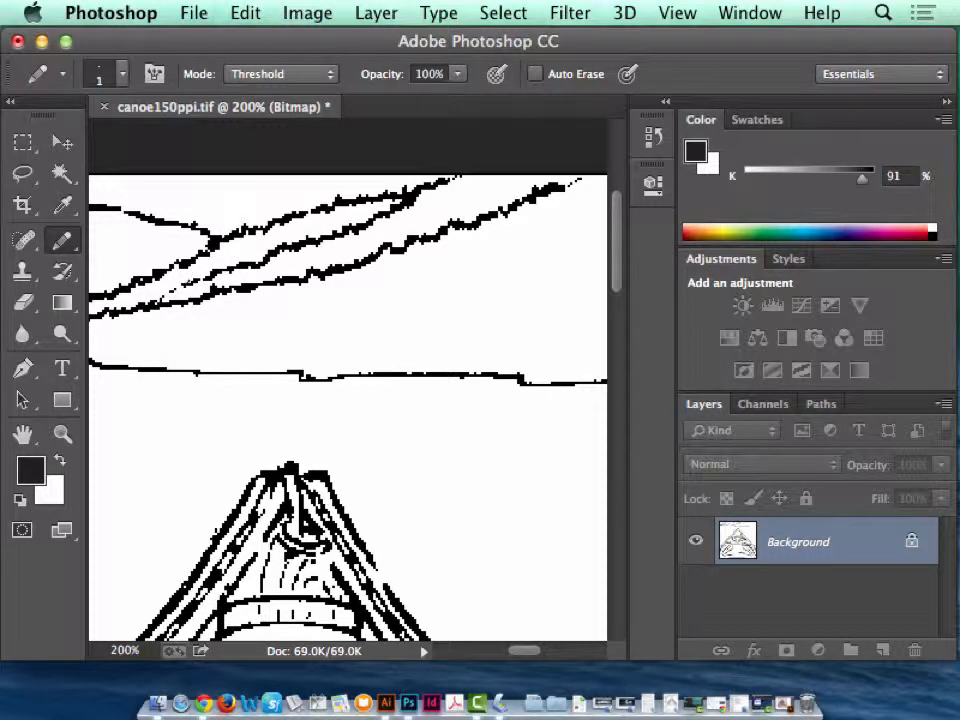
drag(507, 320, 246, 379)
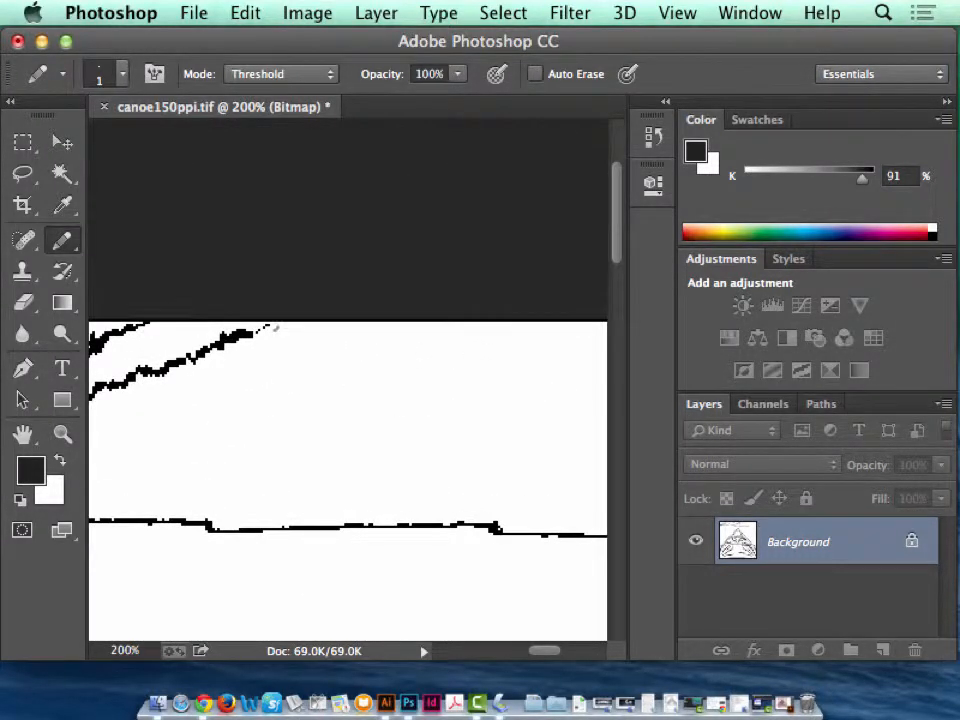
Check the canoe's outer rails for gaps down to the image border and save canoe150ppi.tif.
drag(381, 388, 328, 282)
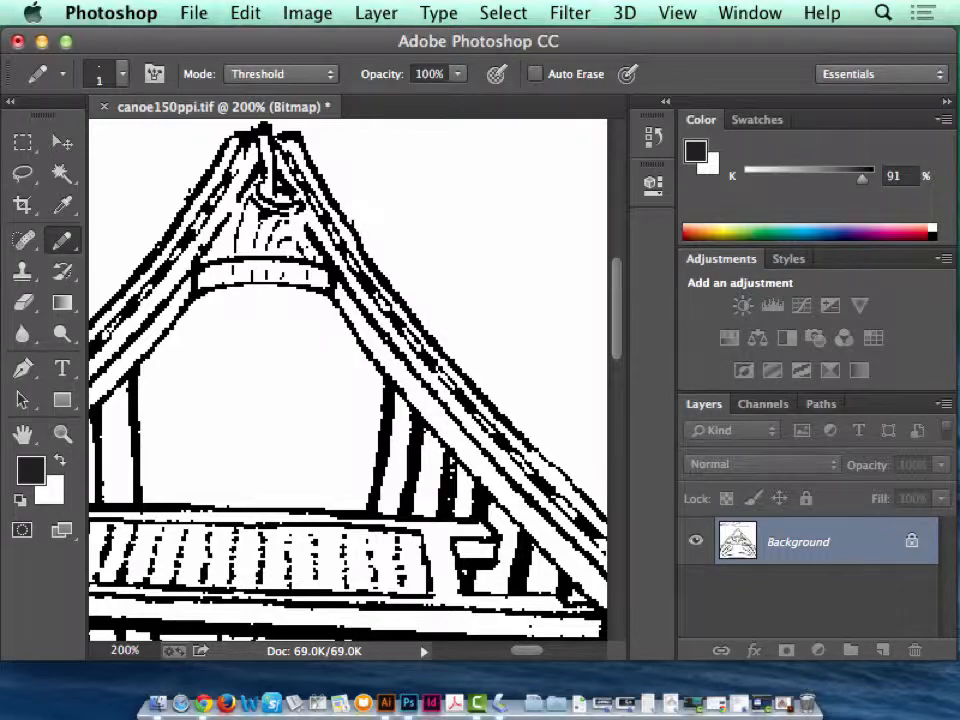
drag(445, 405, 300, 320)
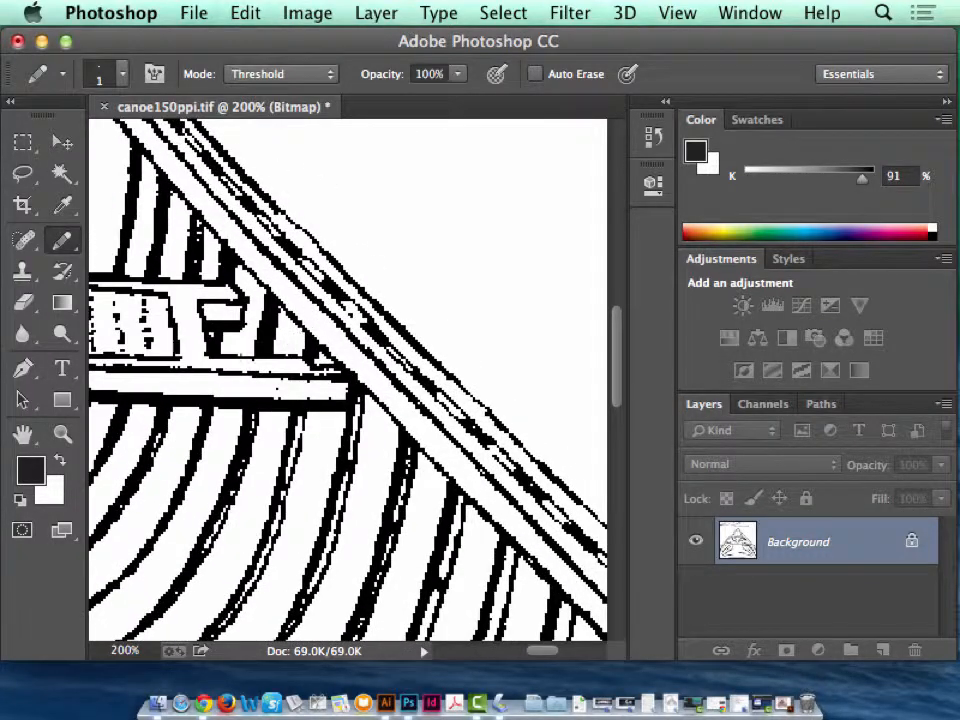
drag(225, 335, 433, 354)
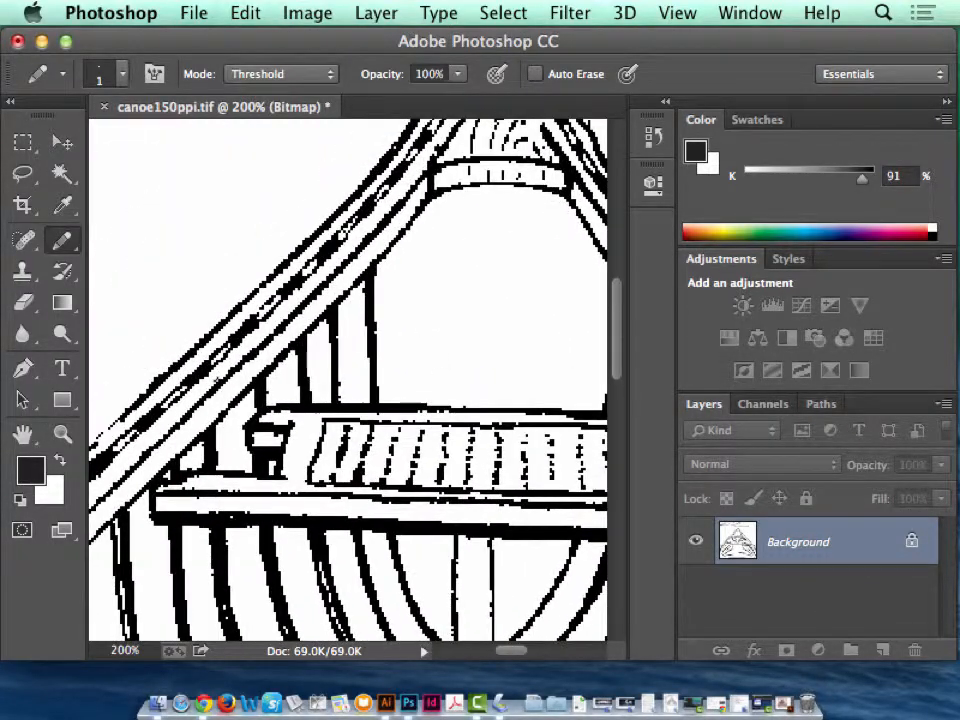
drag(240, 371, 391, 327)
key(super+z)
drag(227, 360, 563, 266)
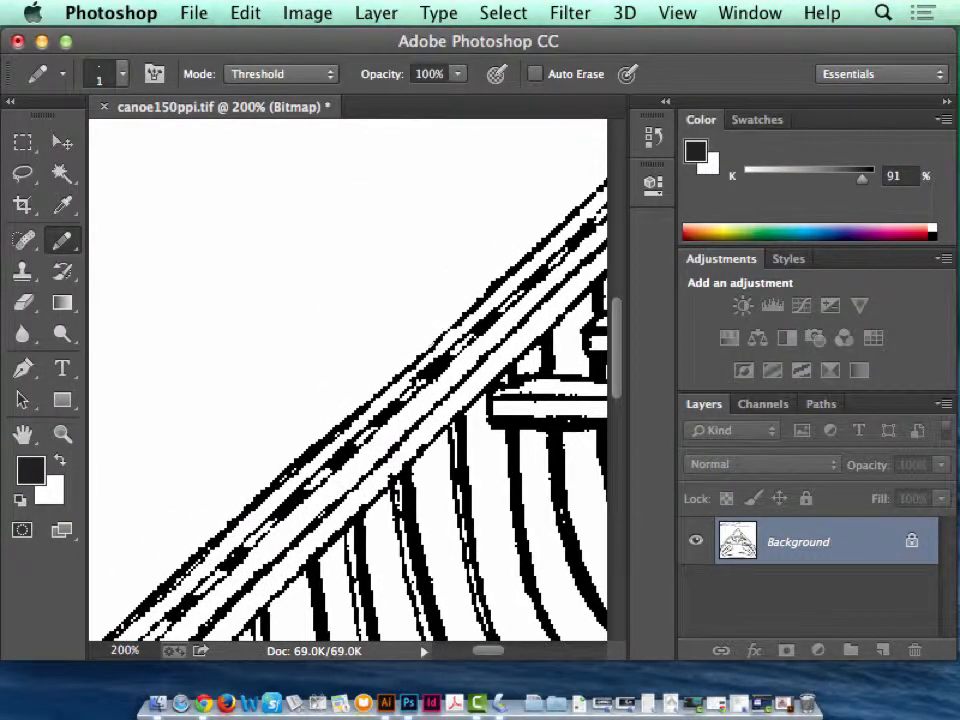
drag(303, 437, 538, 208)
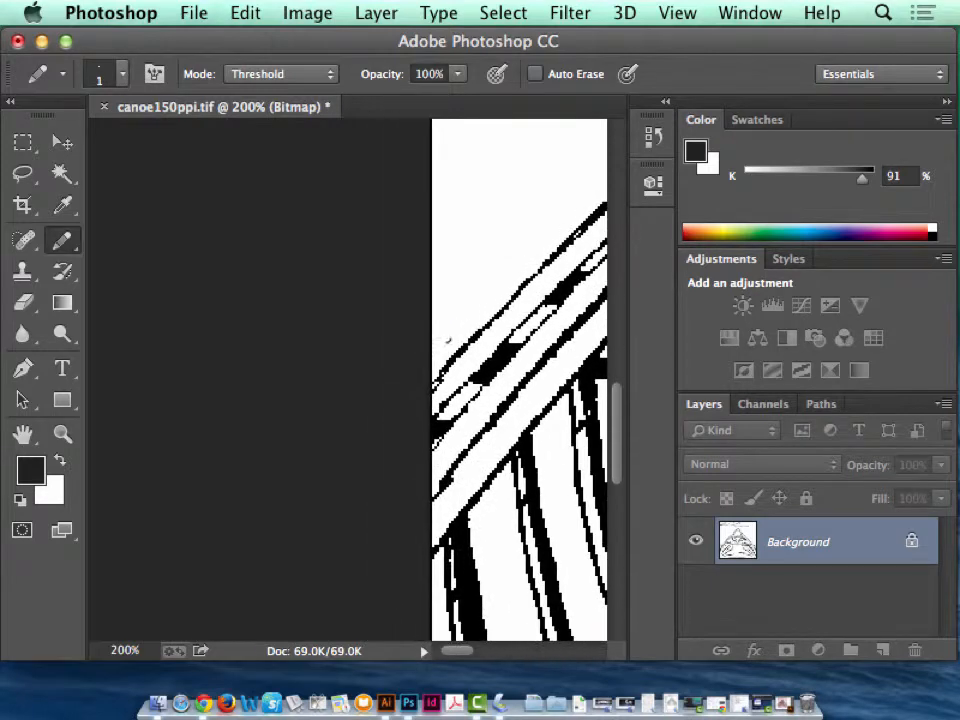
key(super+0)
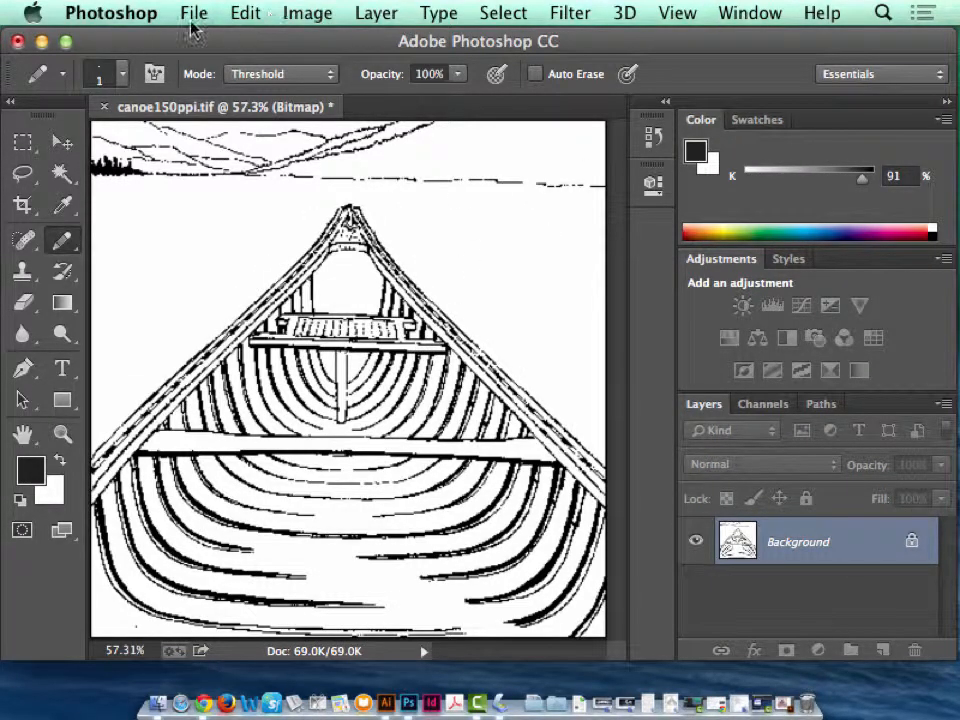
key(super+s)
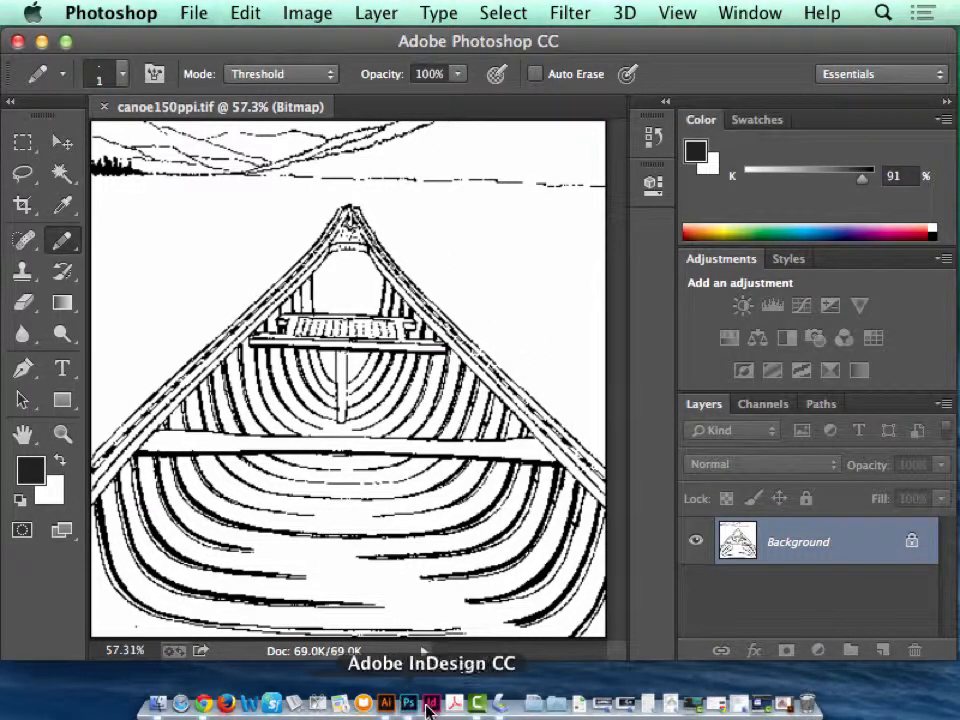
Switch to Illustrator, move the colored canoe group to the artboard's upper-left corner so it overhangs the edge, and deselect it.
click(386, 703)
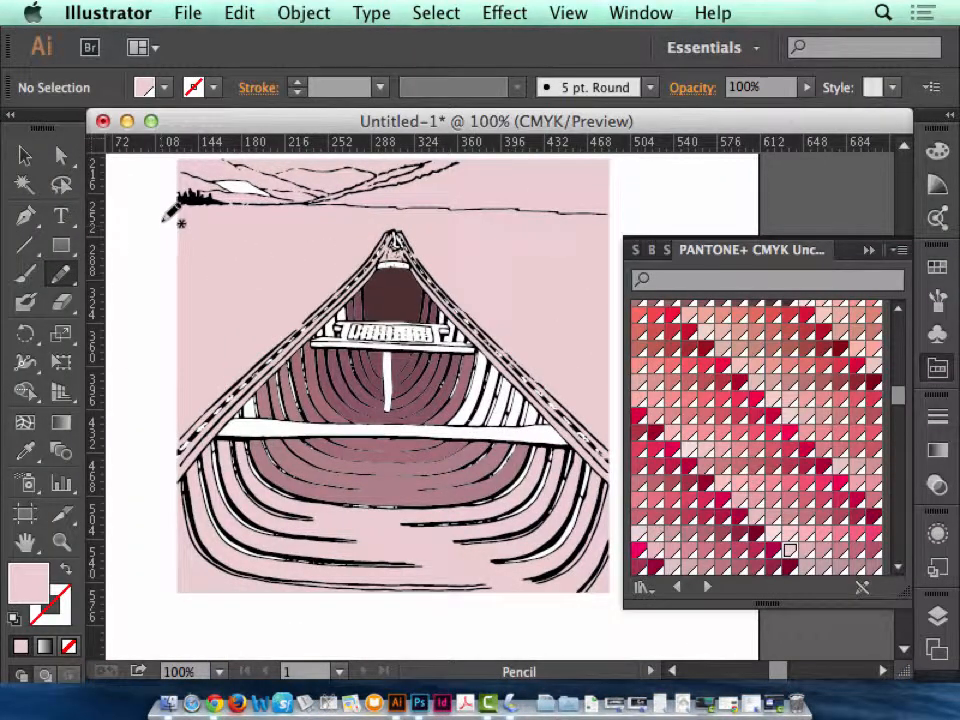
key(super+minus)
key(super+minus)
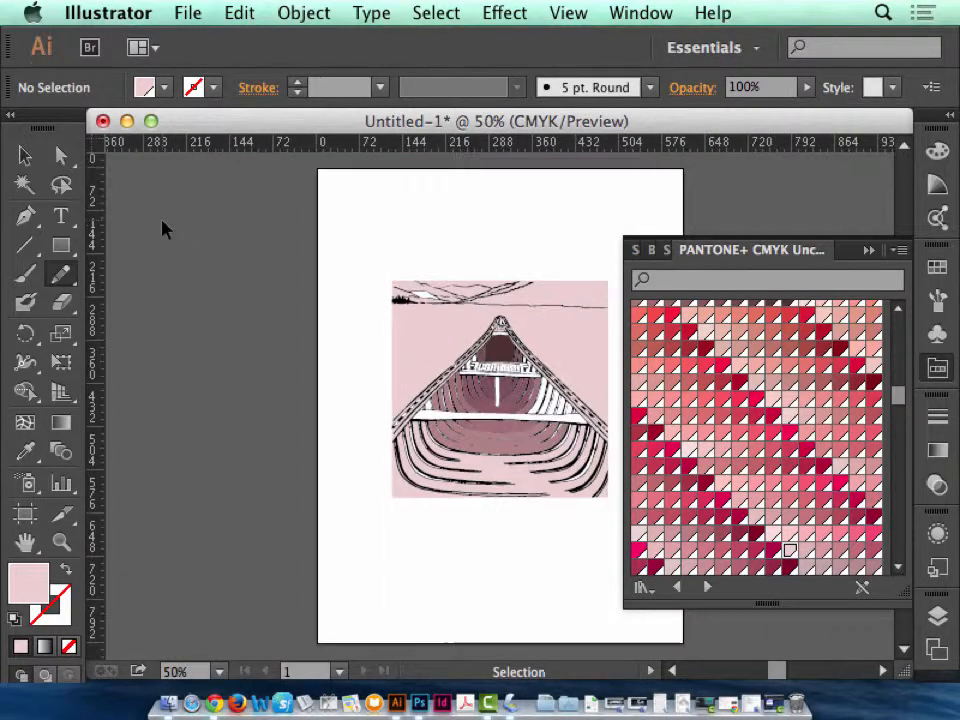
click(26, 160)
drag(539, 455, 320, 332)
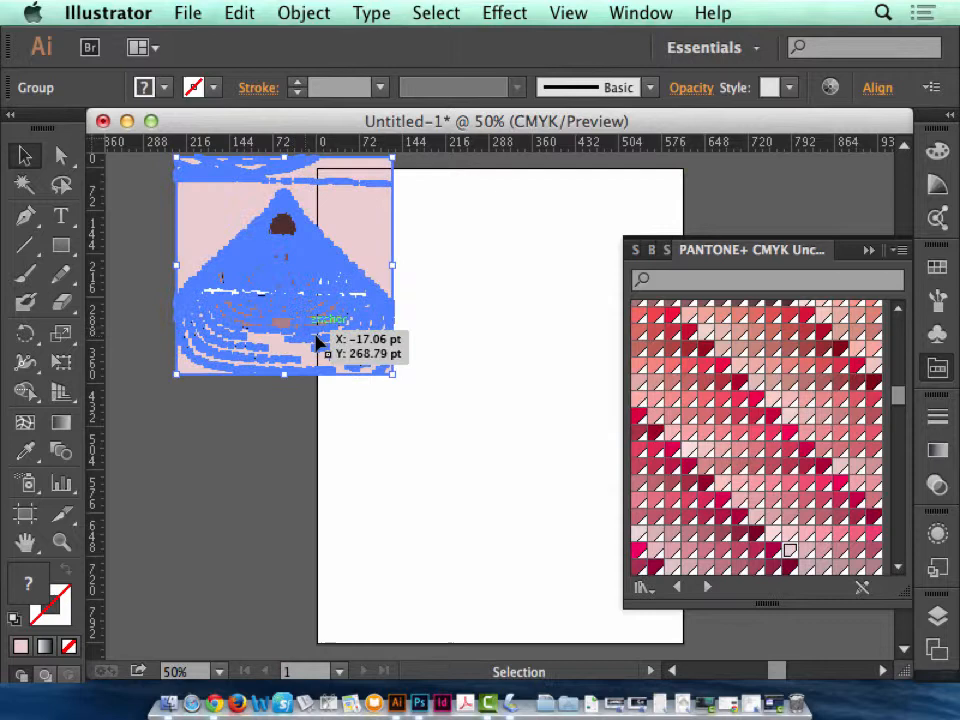
click(490, 410)
Place canoe150ppi.tif from the Desktop on the empty part of the artboard and collapse the swatch library covering it.
click(188, 13)
click(437, 367)
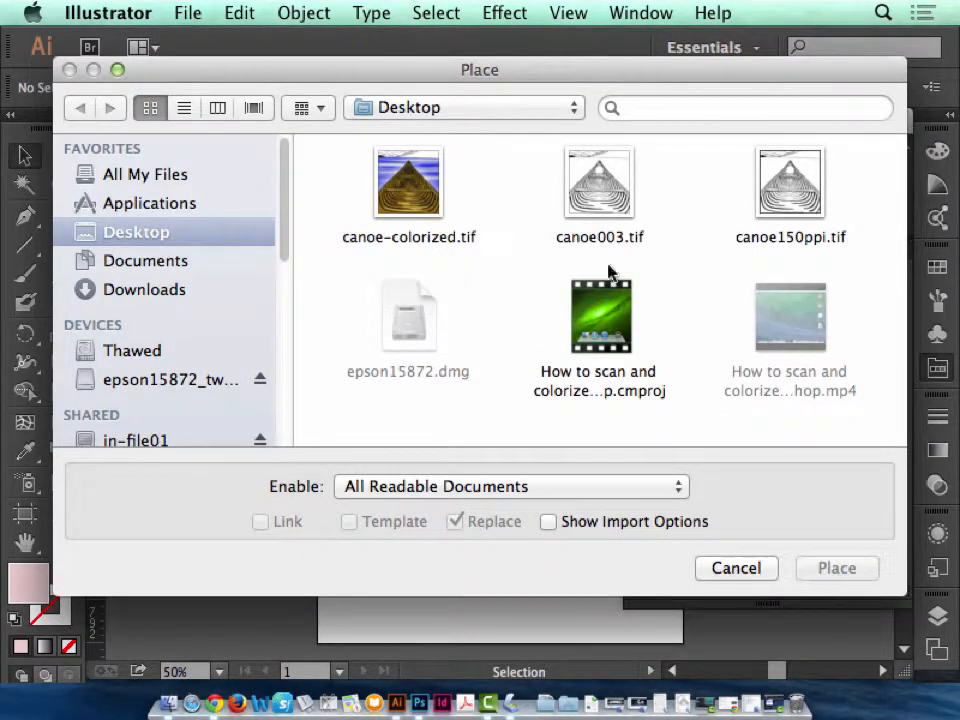
click(790, 185)
click(837, 568)
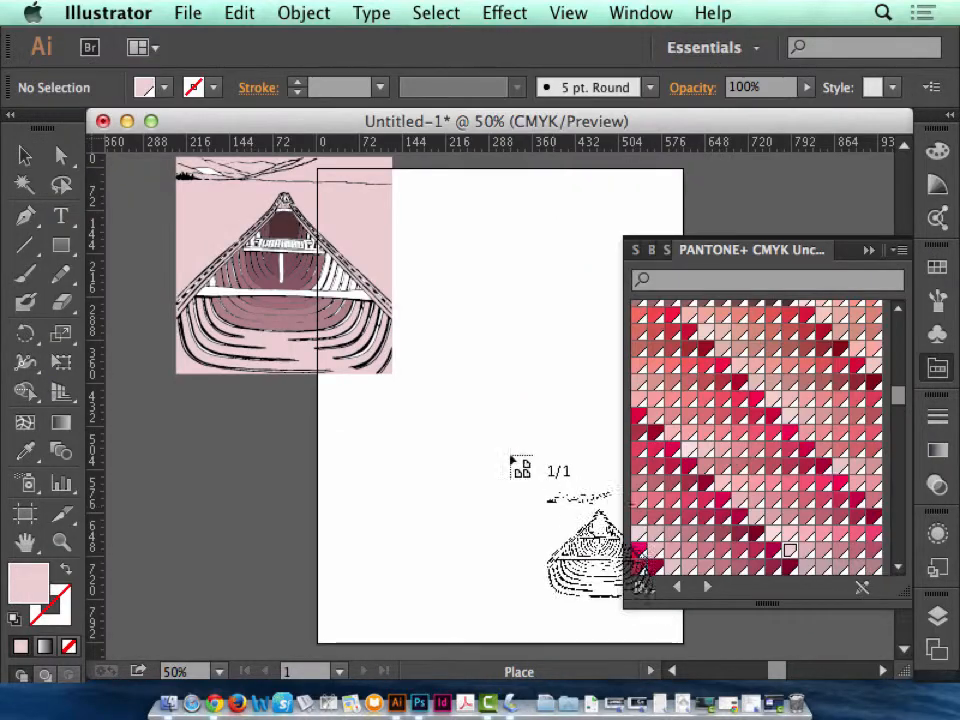
click(437, 262)
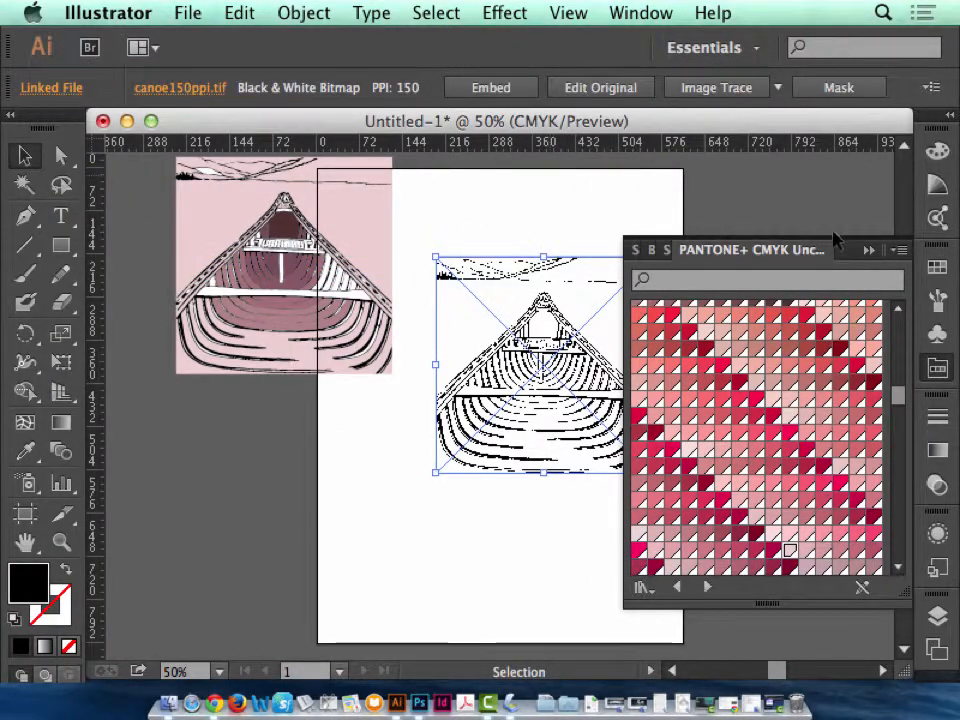
click(868, 250)
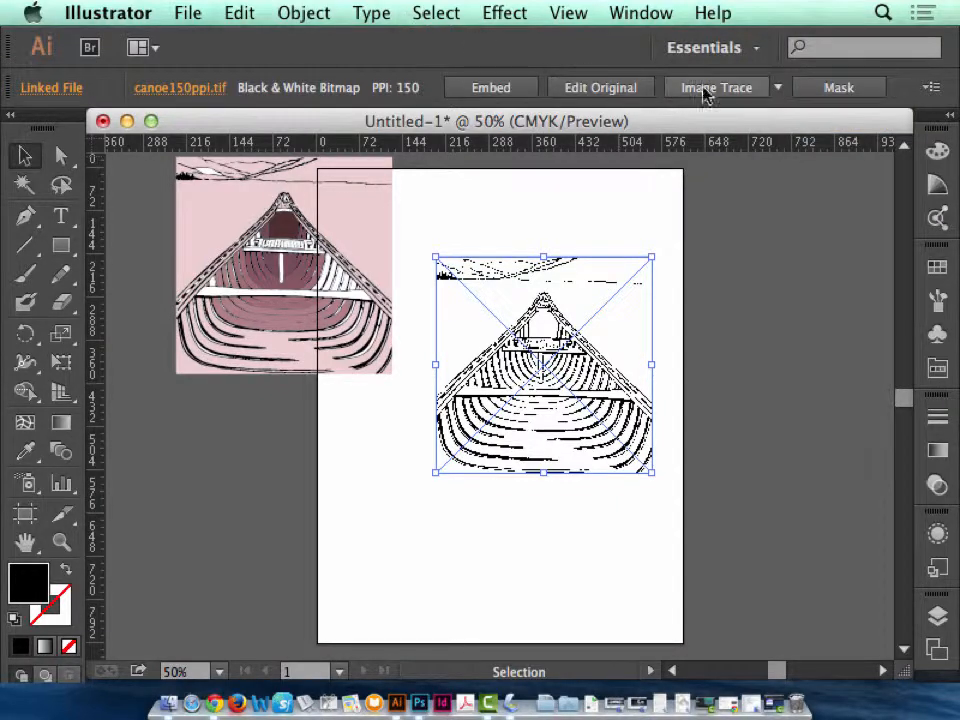
Trace the placed canoe with the Default preset in Black and White mode and expand the tracing into paths.
click(640, 16)
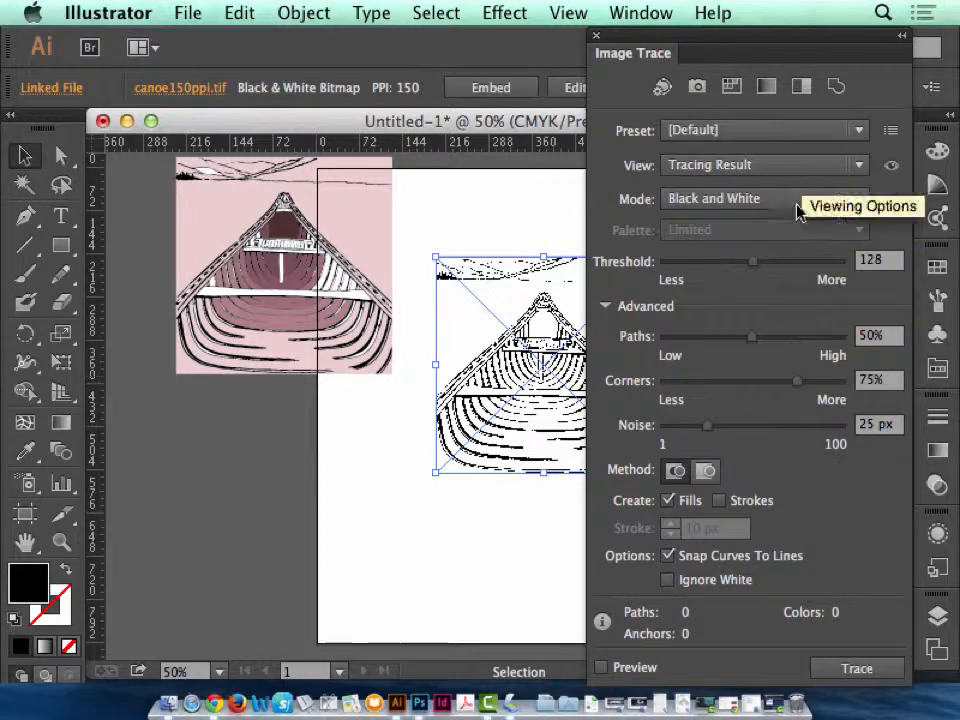
click(602, 667)
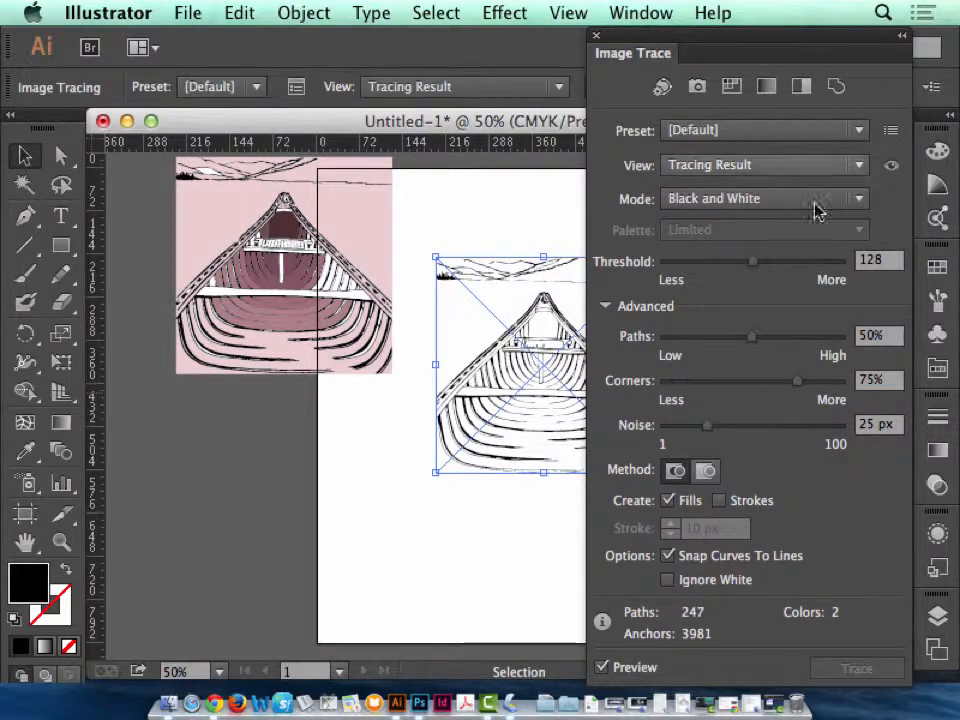
click(602, 667)
click(858, 668)
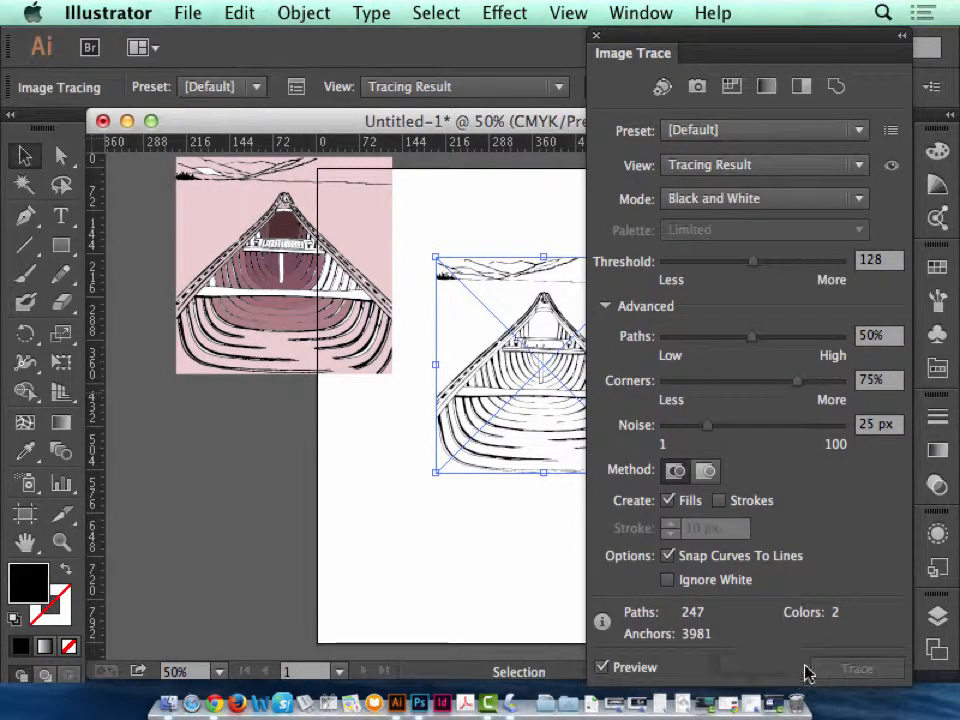
click(602, 667)
click(858, 668)
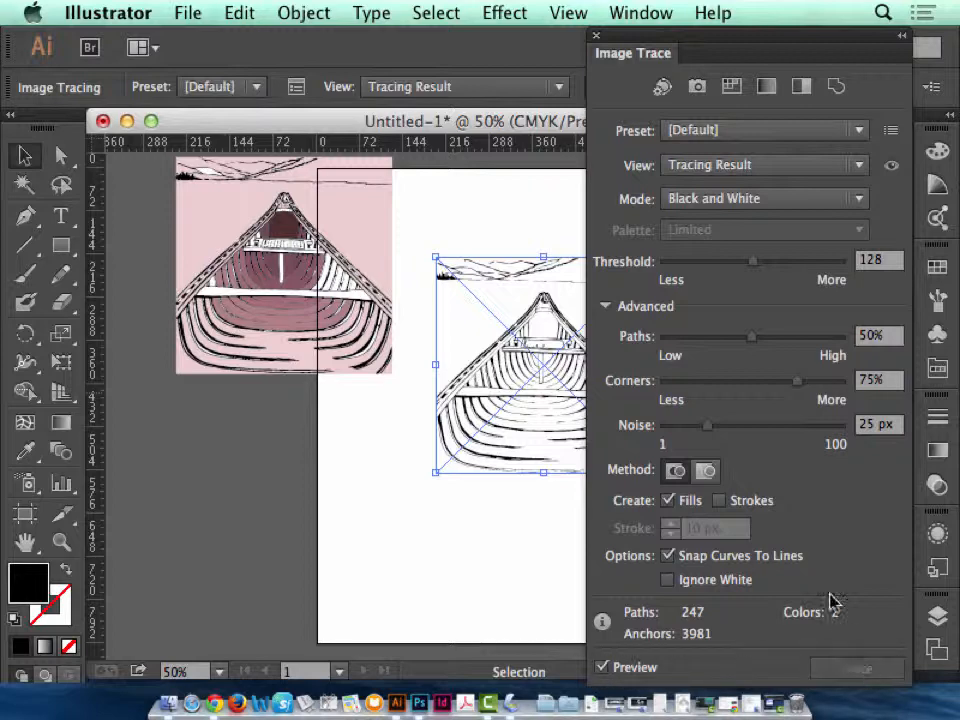
click(597, 36)
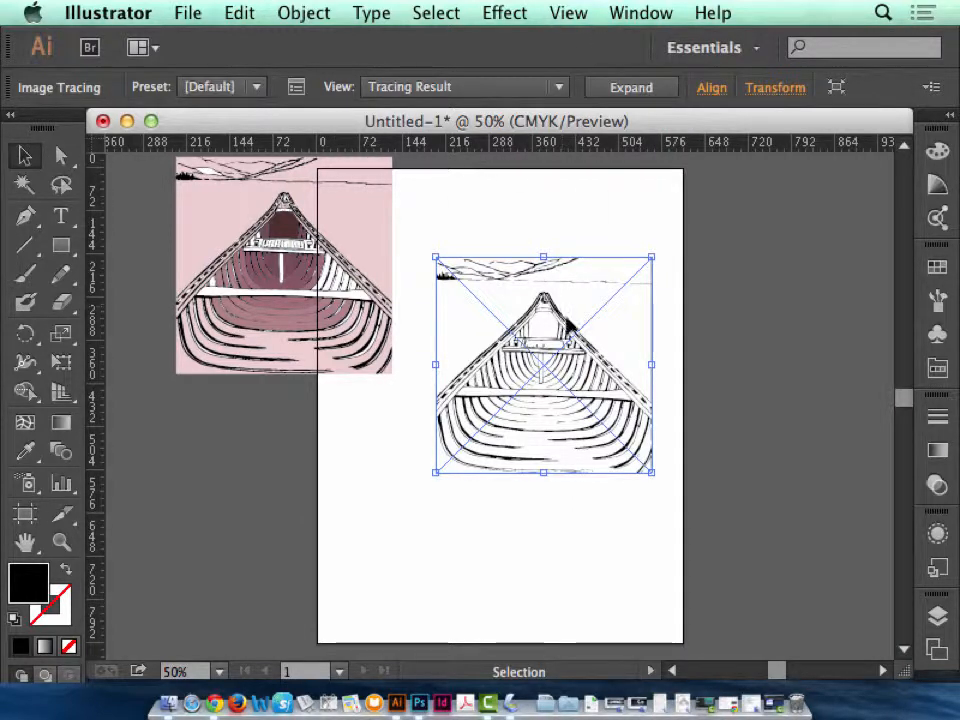
click(610, 92)
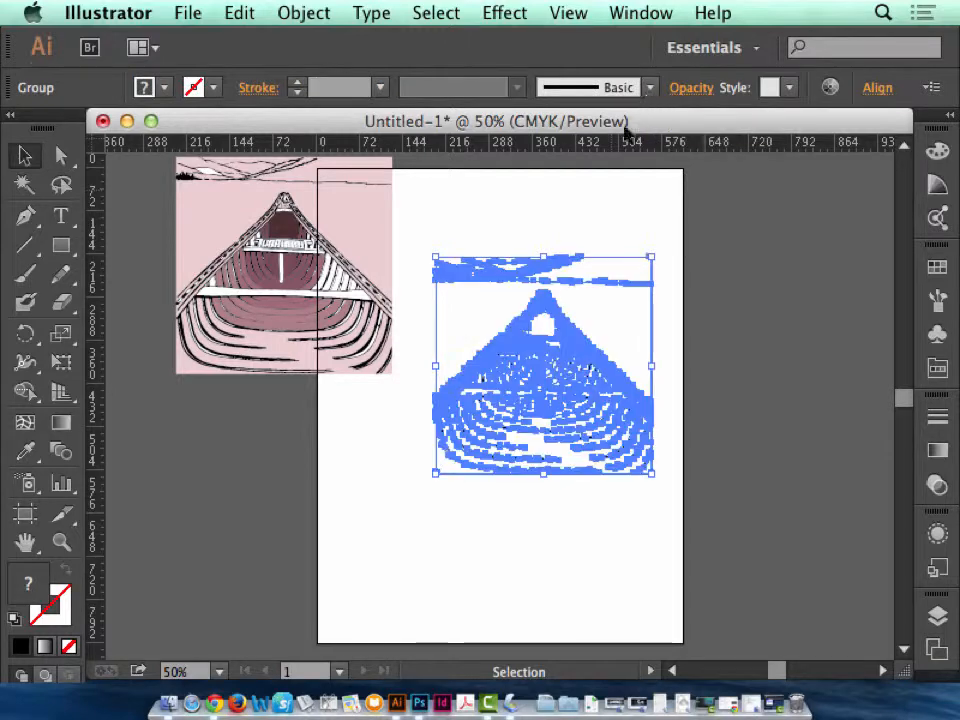
Directly select the large white area in the canoe's lower hull, fill it with purple, and deselect it.
click(61, 541)
drag(428, 236, 718, 517)
click(62, 157)
click(208, 430)
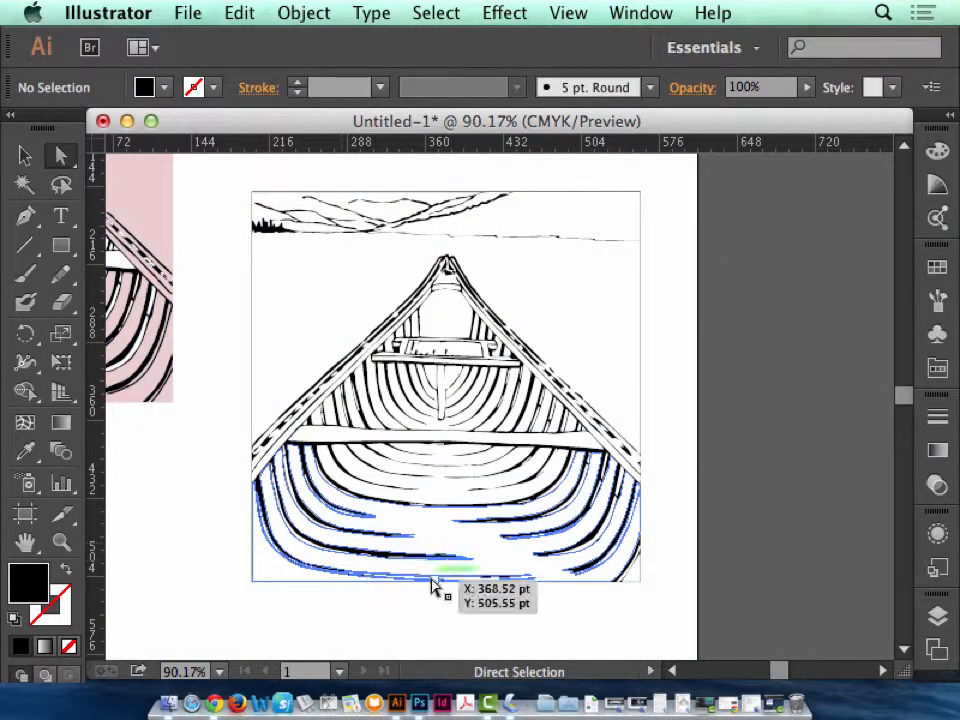
click(400, 564)
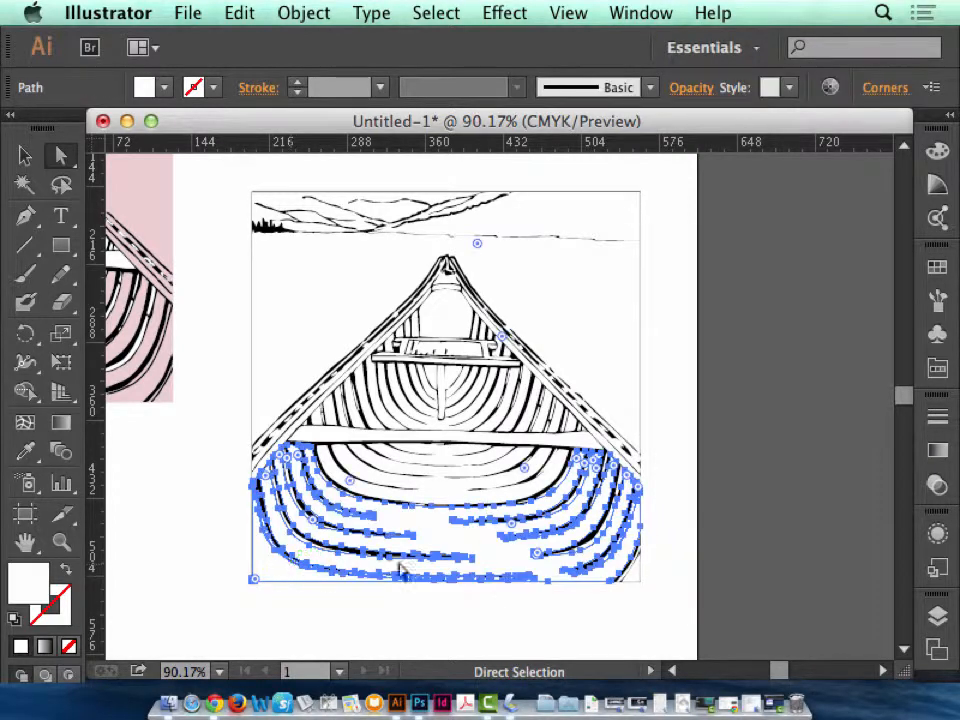
click(937, 266)
click(857, 335)
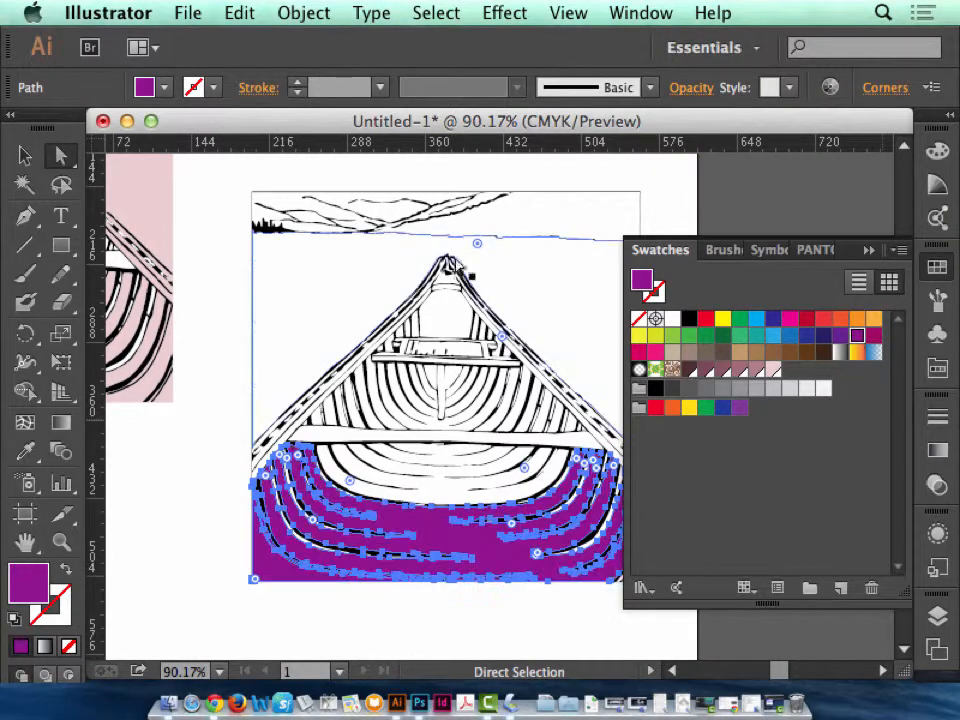
click(869, 251)
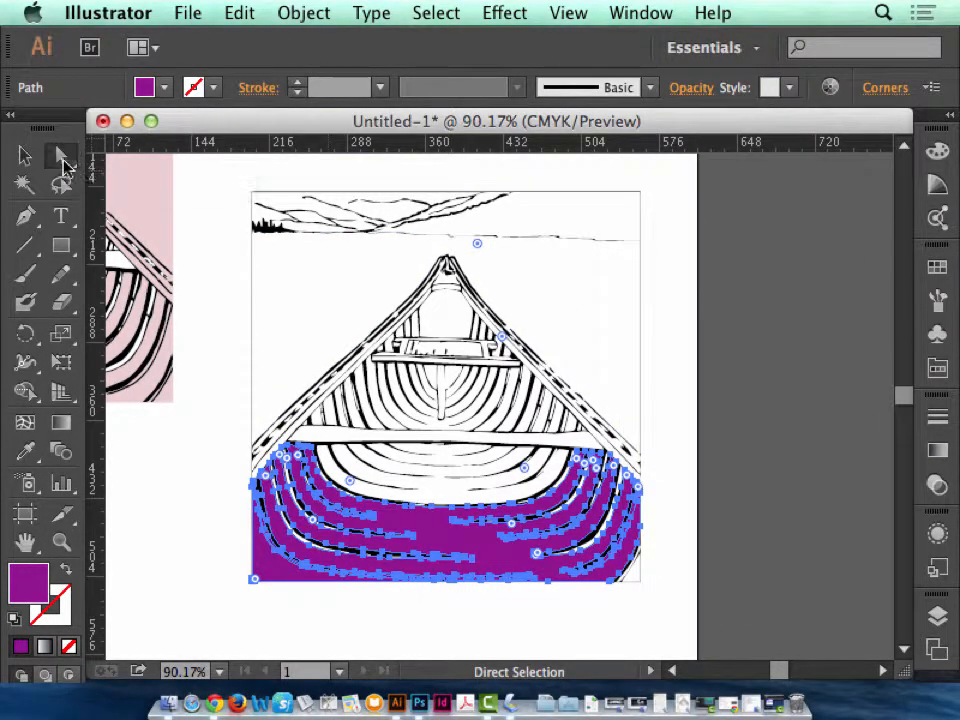
click(790, 295)
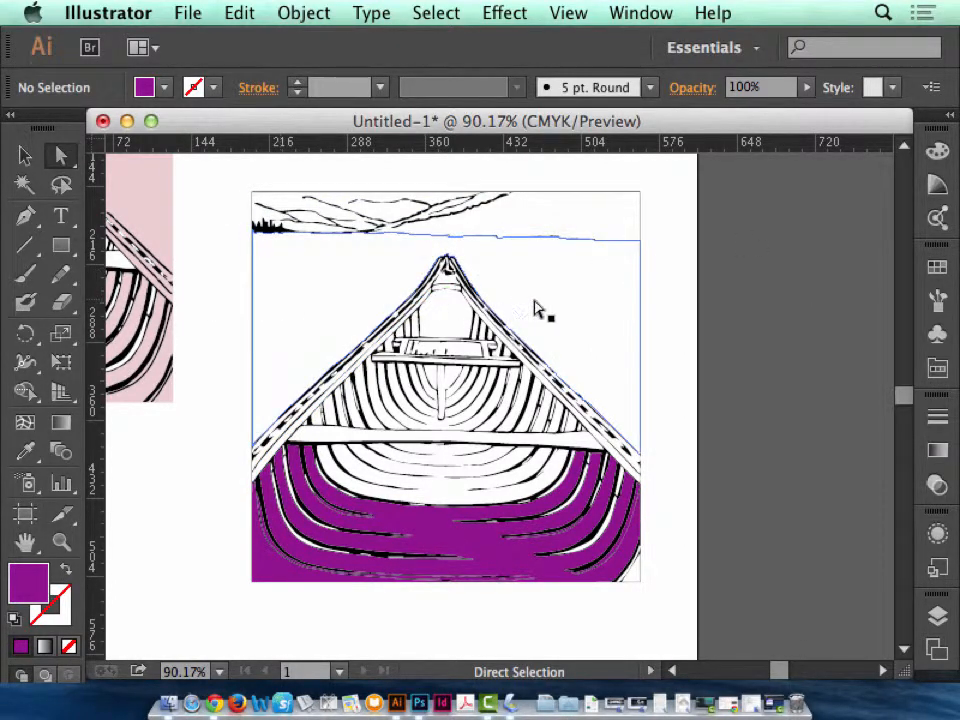
Fill the water area around the canoe with light blue.
click(318, 291)
click(937, 267)
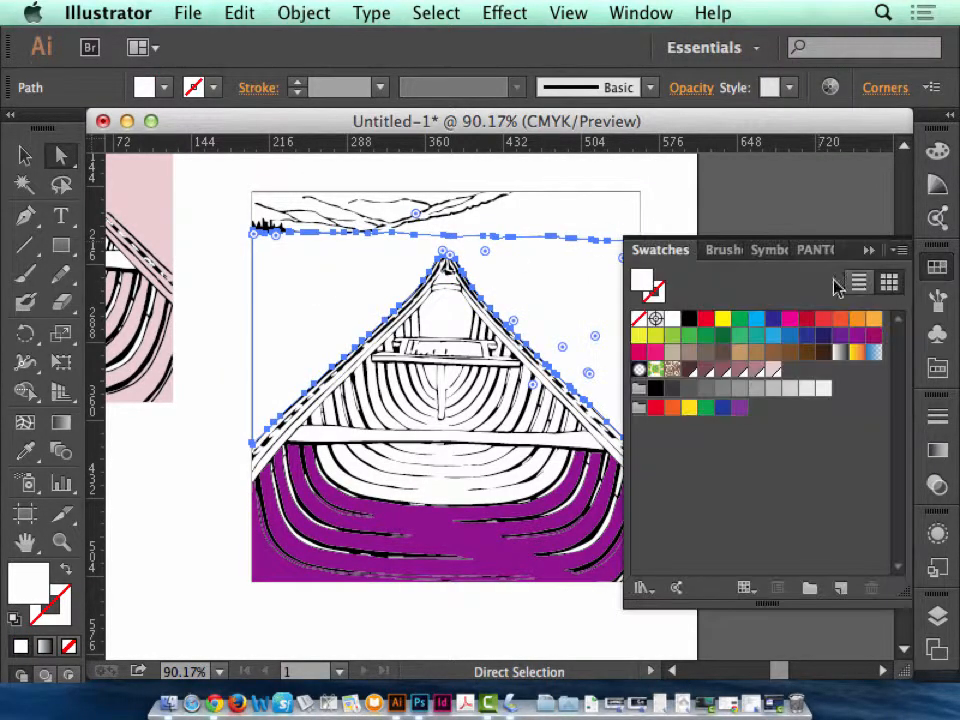
click(771, 320)
click(756, 318)
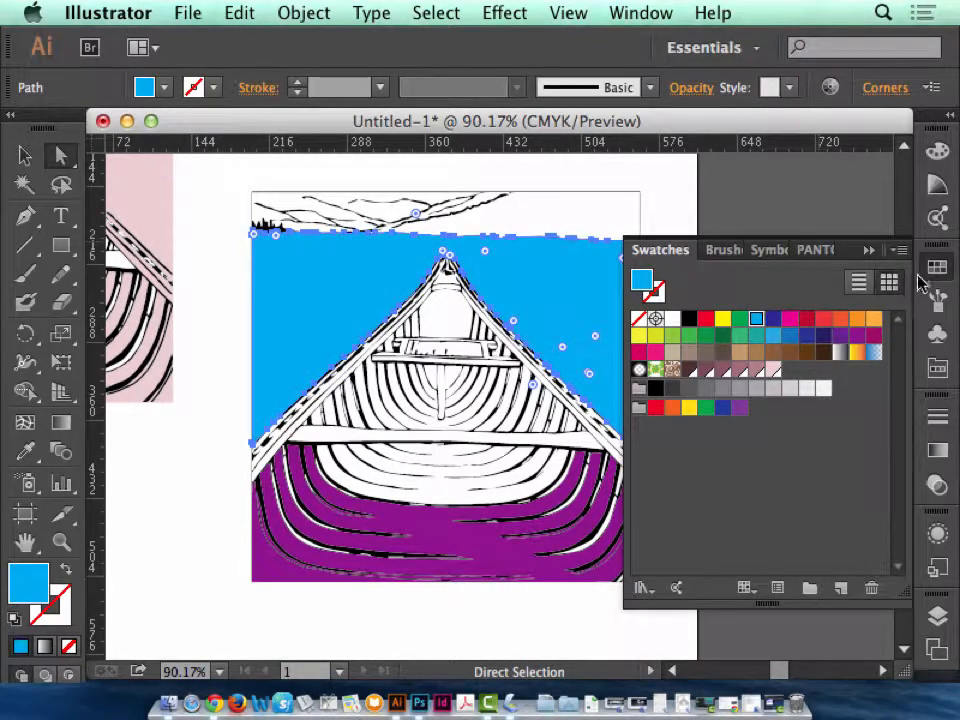
Fill the sky and hills area above the shoreline with dark green and deselect it.
click(528, 231)
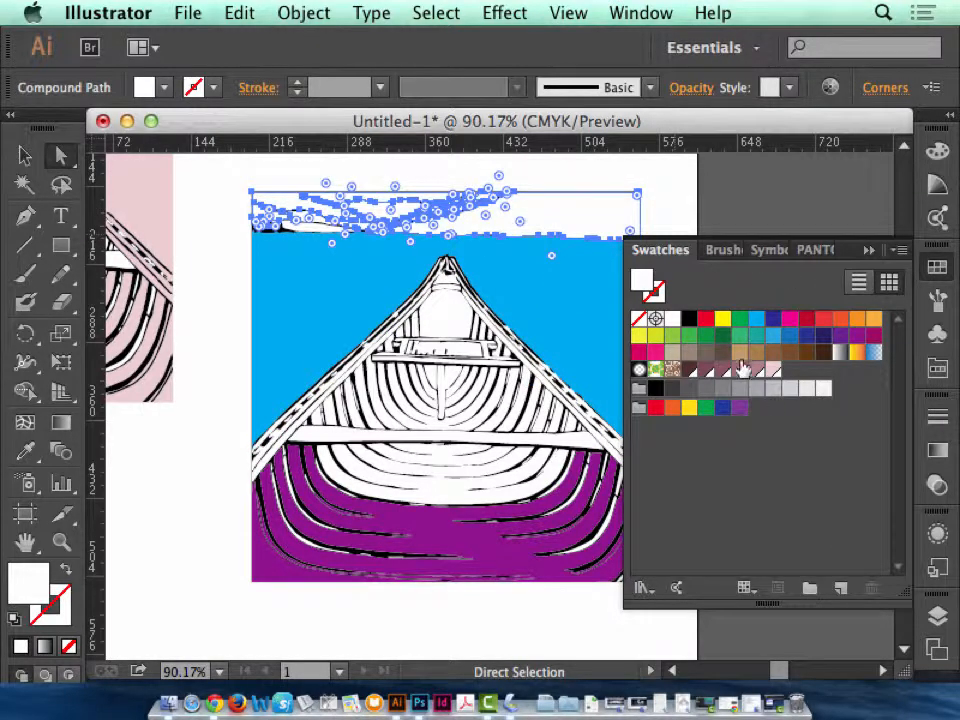
click(722, 336)
click(692, 197)
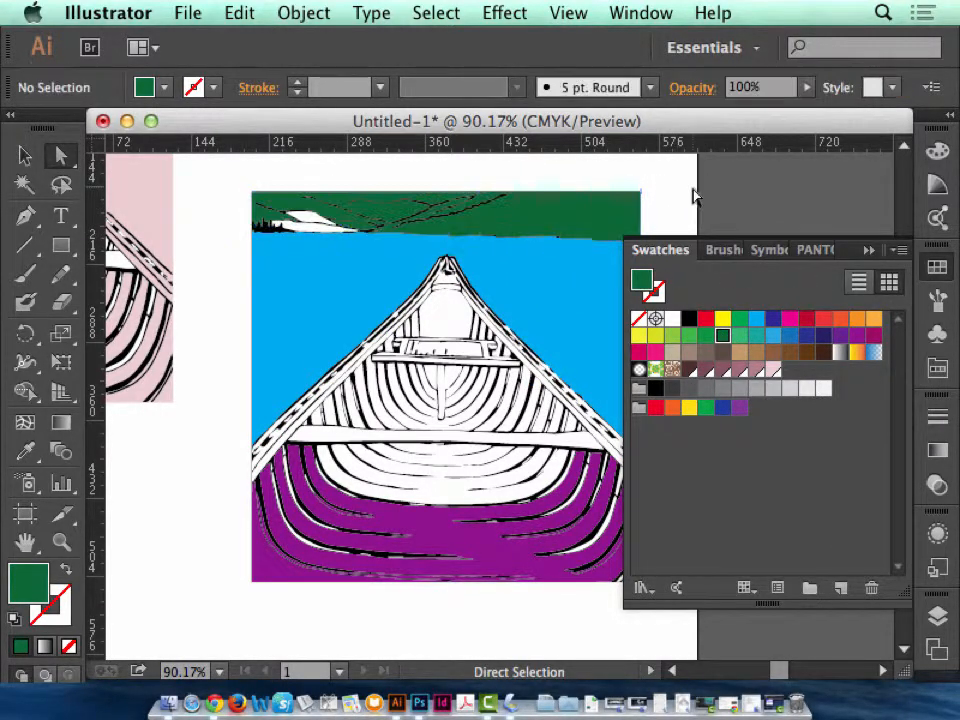
Examine the hill lines and shoreline up close for open gaps and separate areas, and return to the canoe at 100%.
key(z)
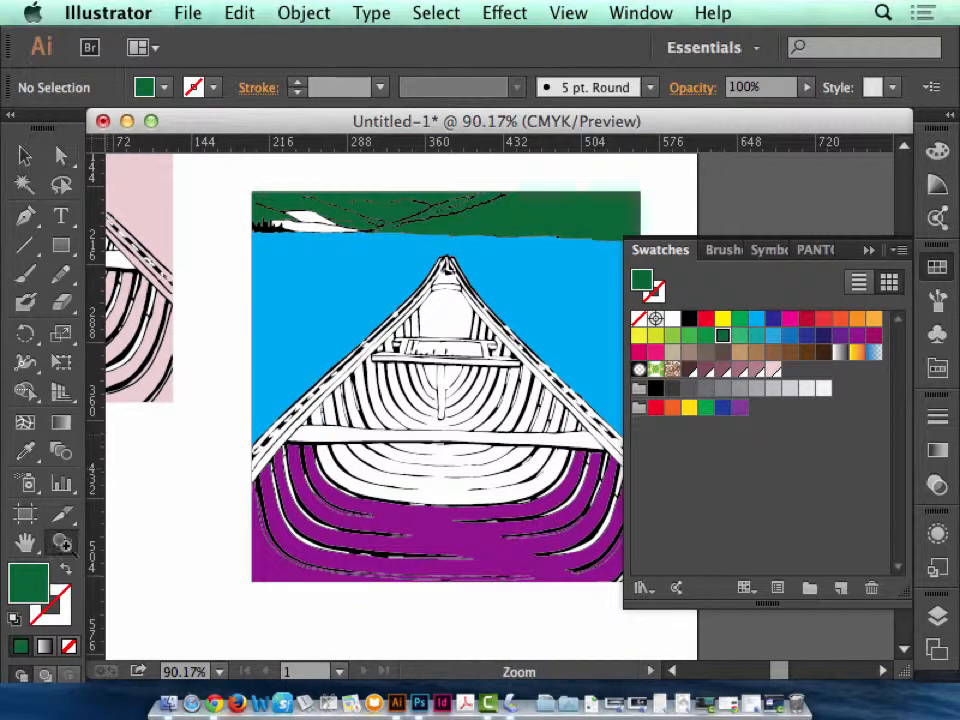
drag(302, 167, 565, 237)
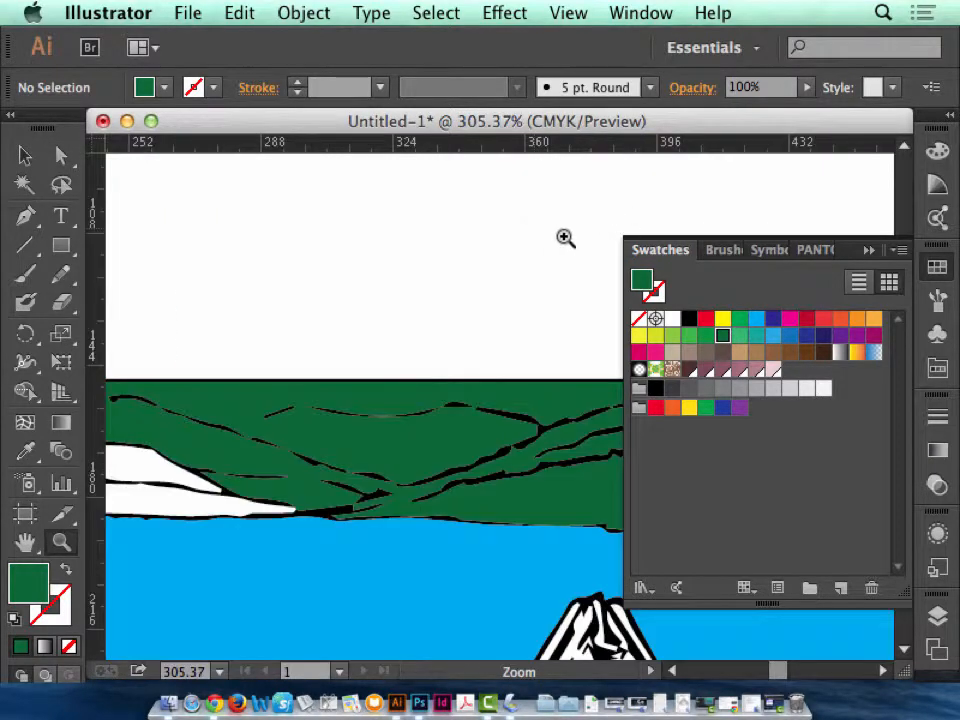
click(870, 250)
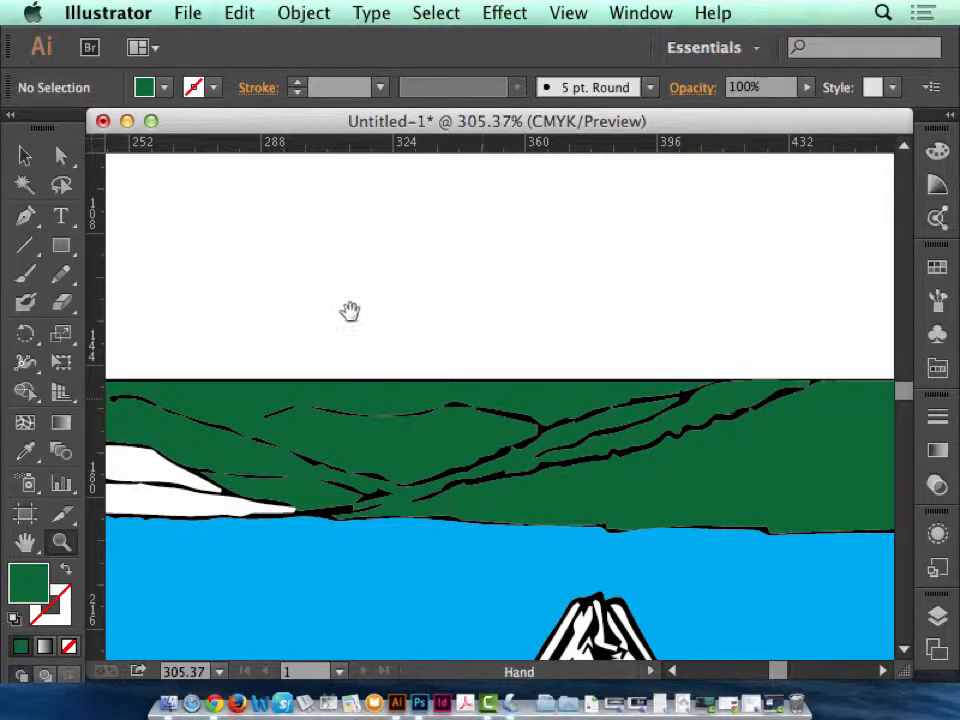
drag(349, 311, 681, 225)
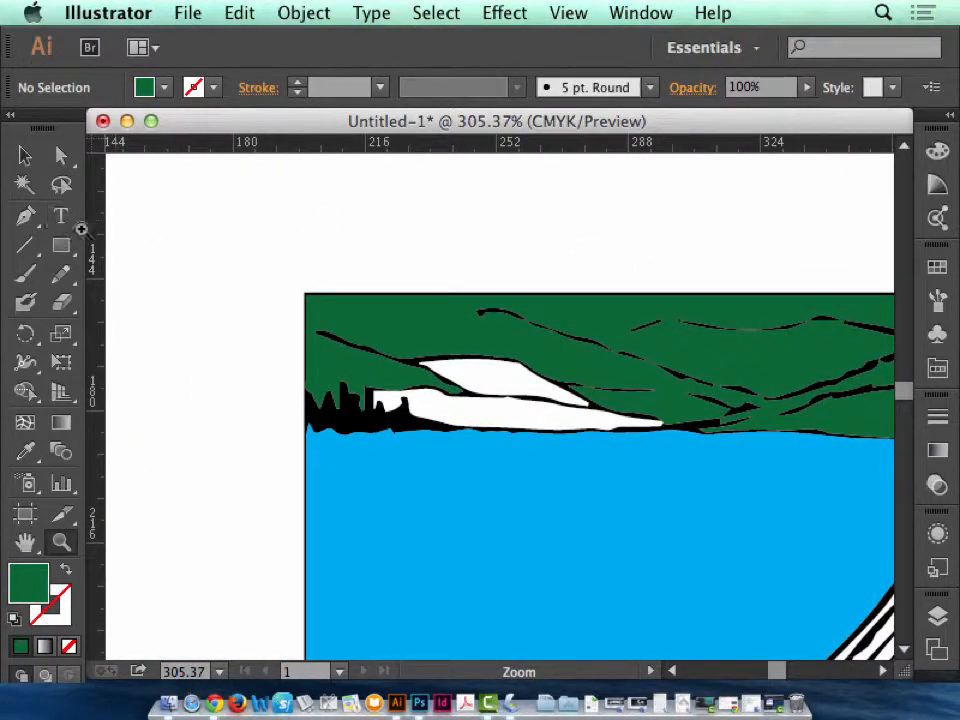
key(super)
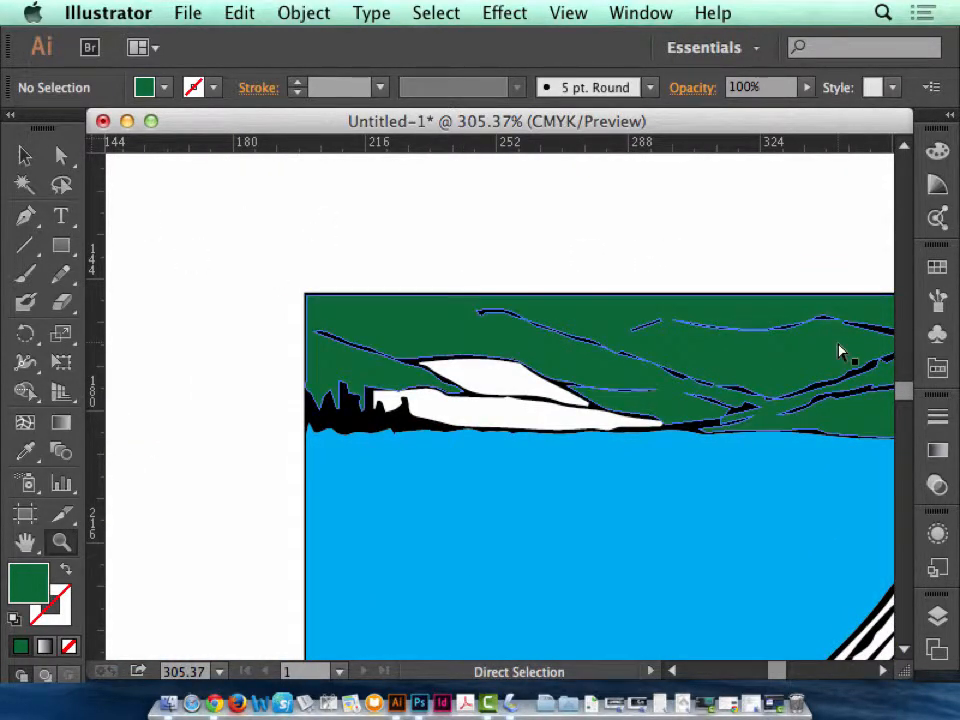
key(super+1)
drag(838, 343, 600, 276)
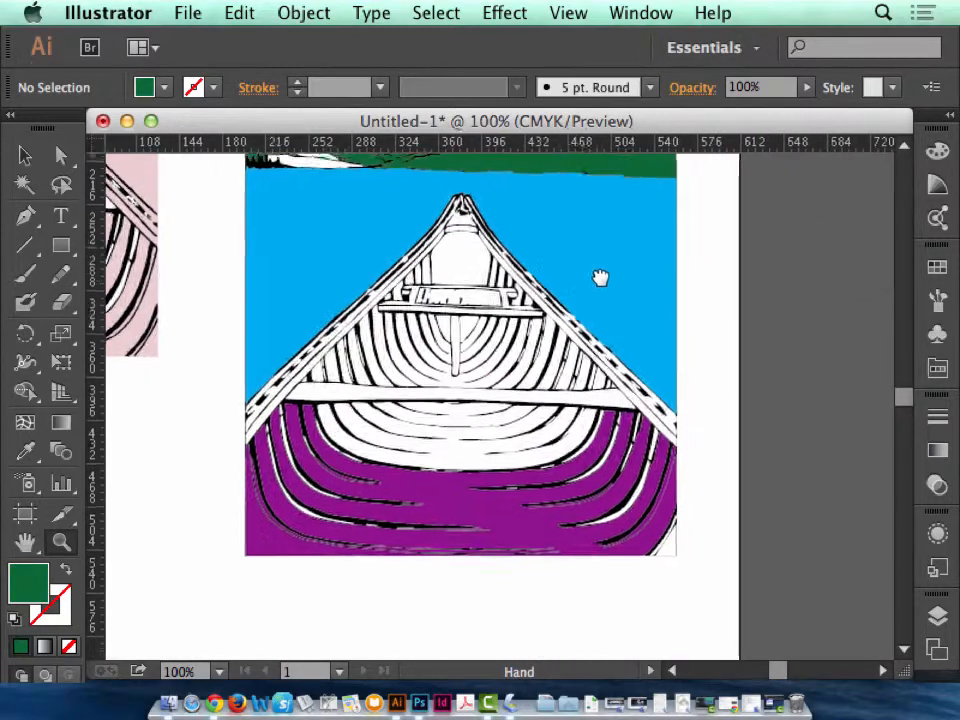
Fill the canoe's bow opening and the two small areas directly below the small seat with the darkest brown swatch.
drag(440, 325, 511, 403)
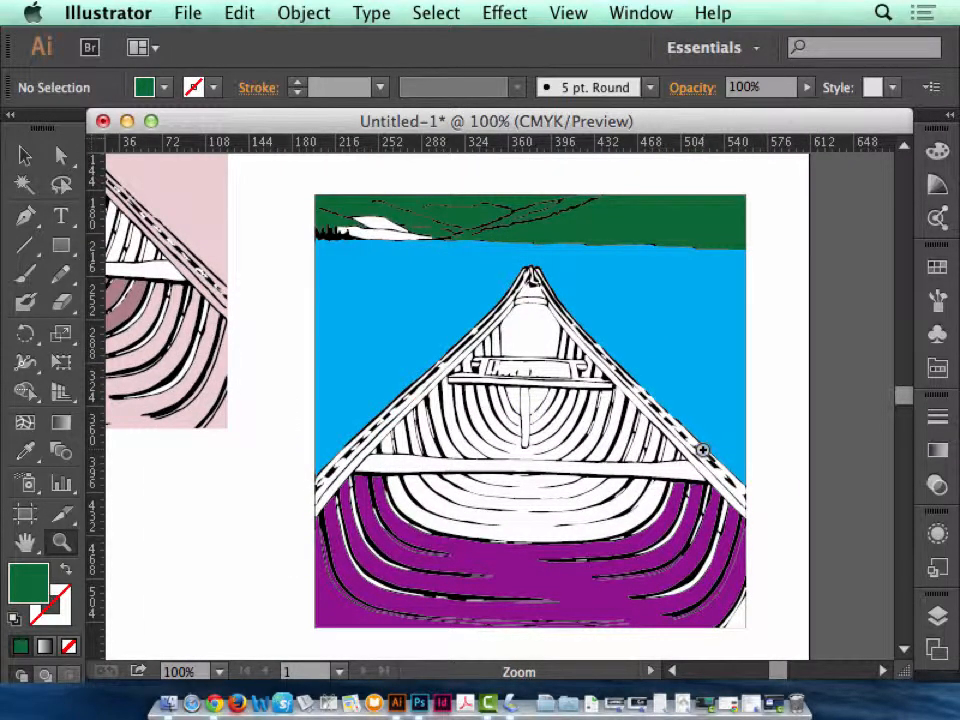
click(62, 155)
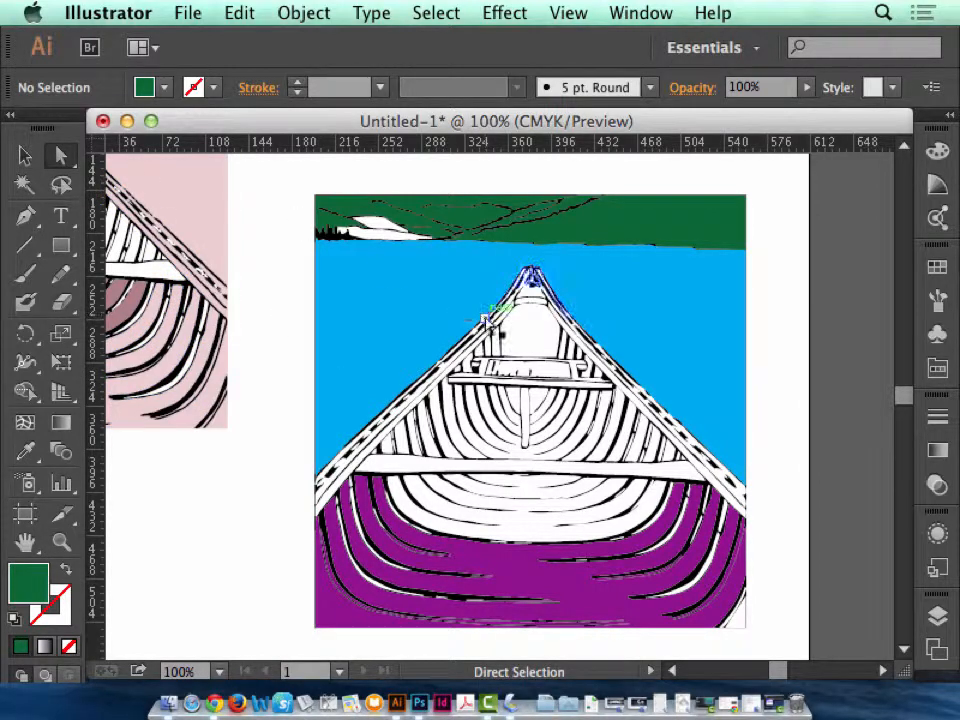
click(543, 341)
shift+click(513, 402)
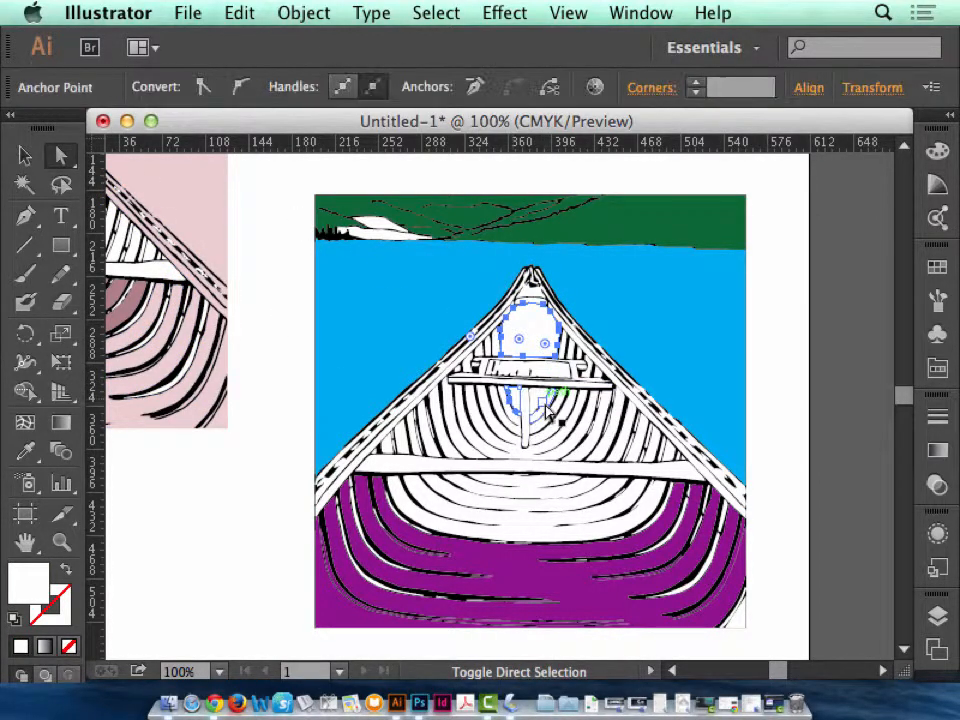
click(938, 270)
click(806, 354)
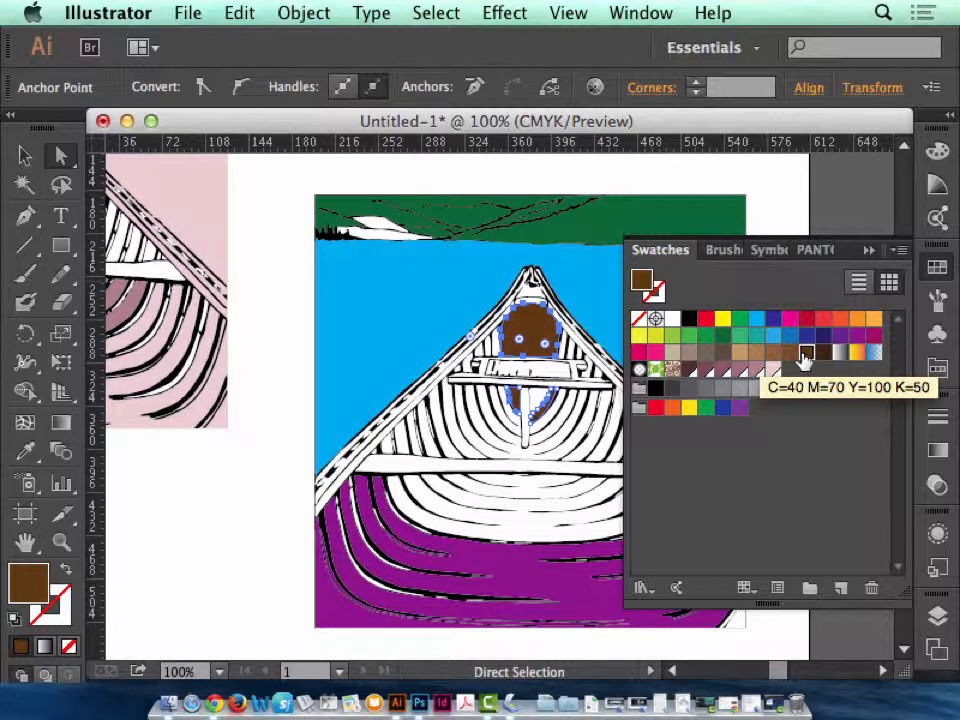
key(super+z)
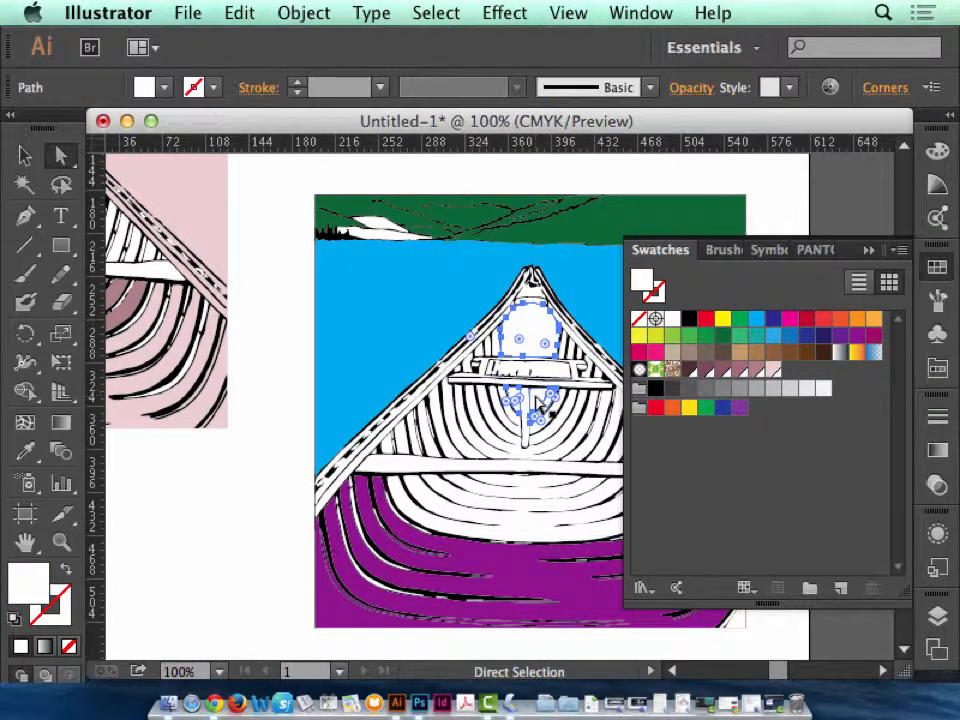
click(535, 393)
shift+click(517, 400)
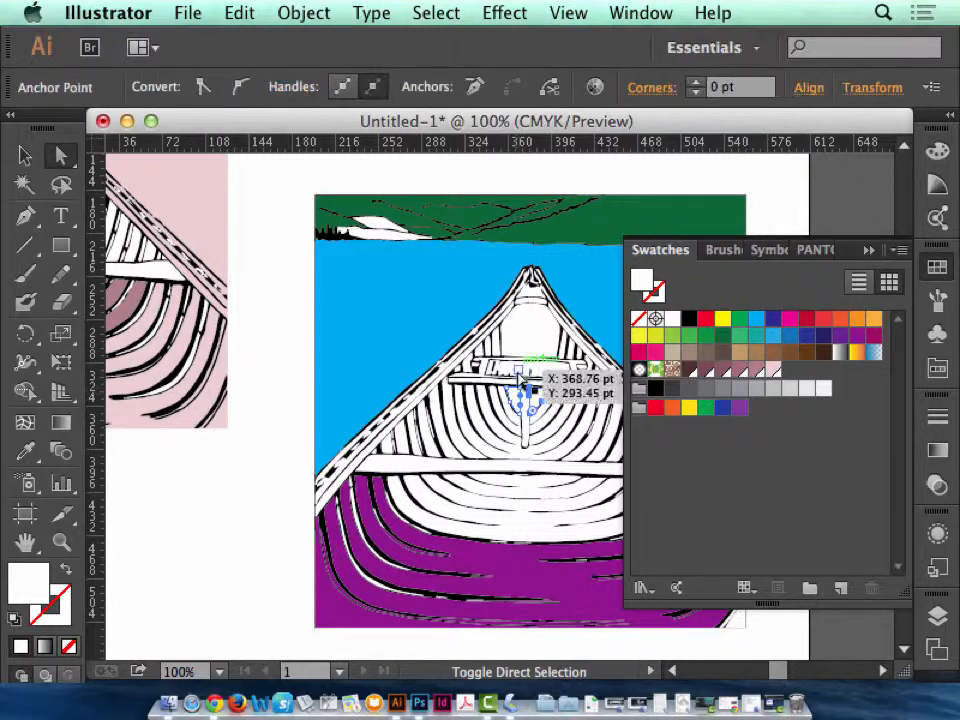
shift+click(532, 335)
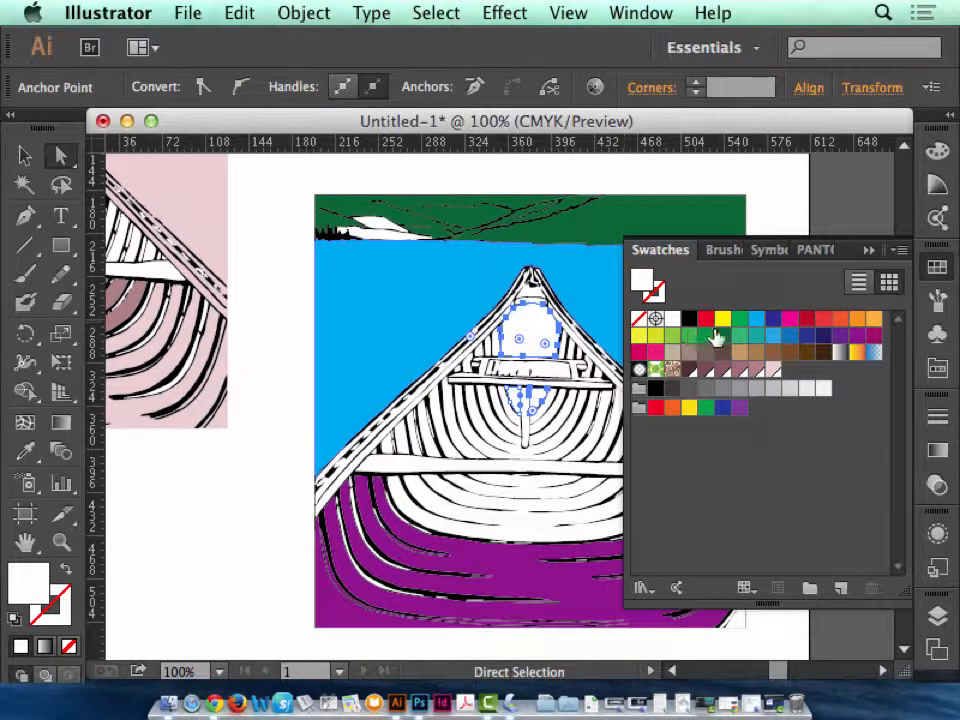
click(823, 352)
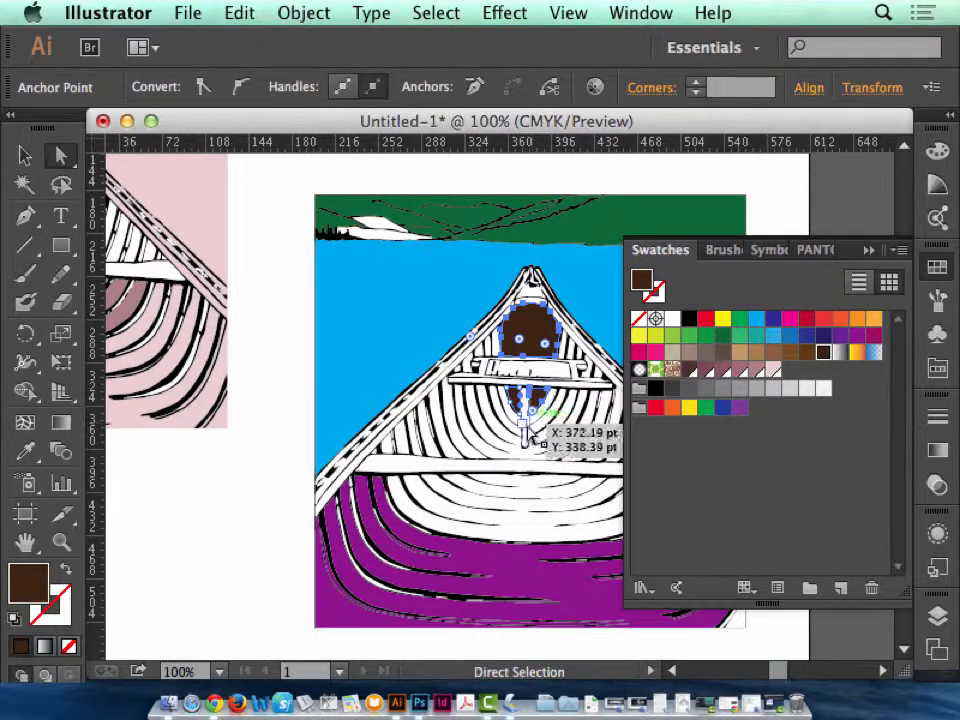
Fill the two innermost rib strips on each side of the bow opening and below the small seat with brown C=40 M=65 Y=90 K=35.
click(64, 543)
drag(436, 268, 676, 441)
click(61, 155)
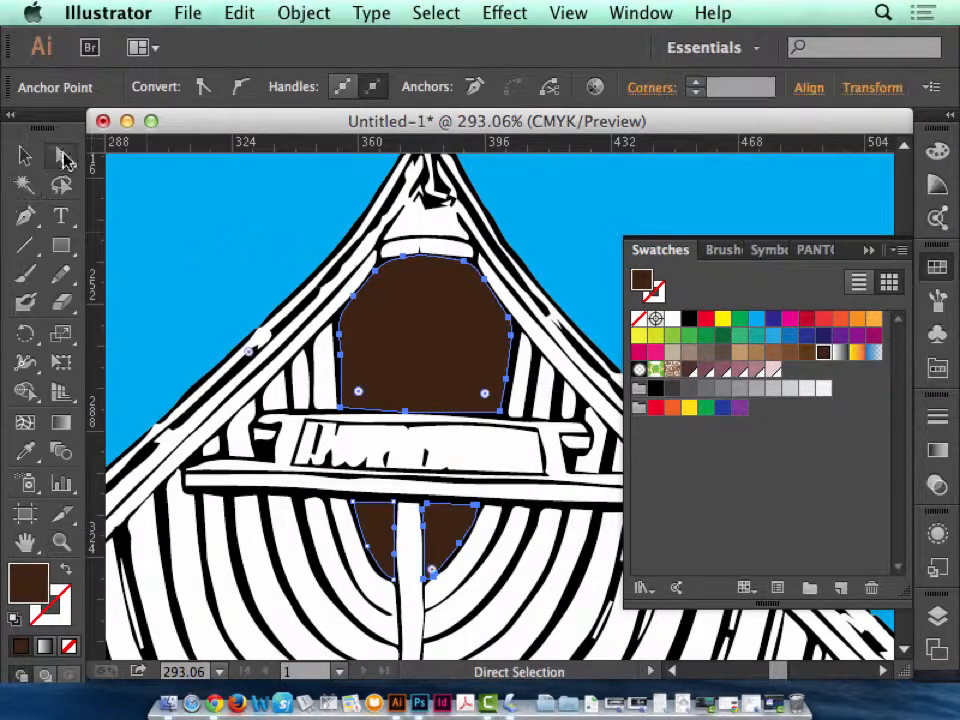
click(320, 372)
shift+click(300, 380)
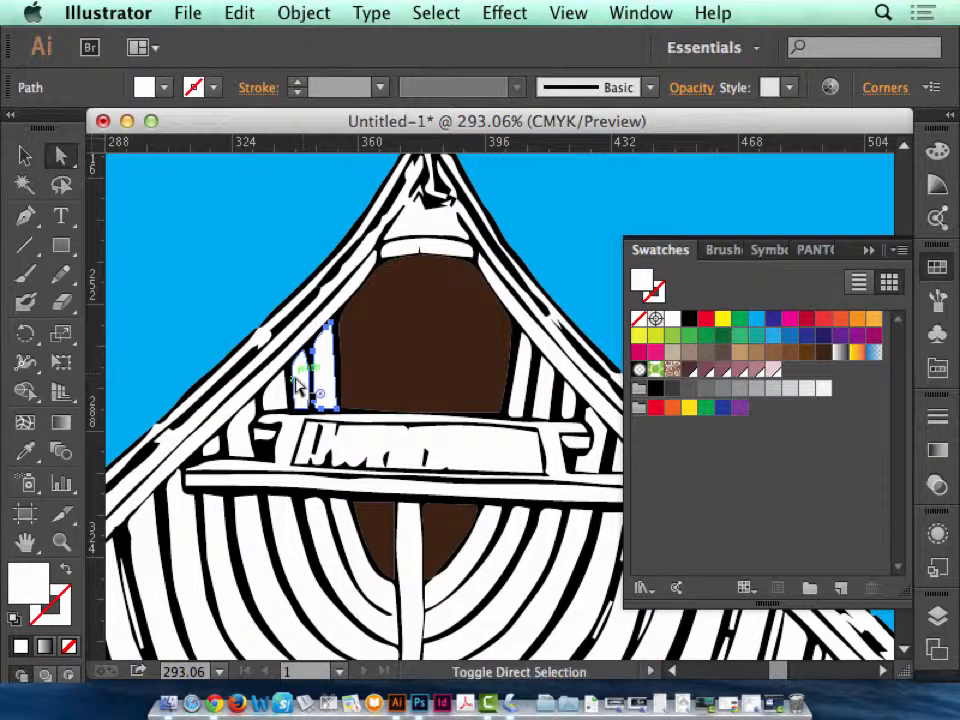
shift+click(343, 540)
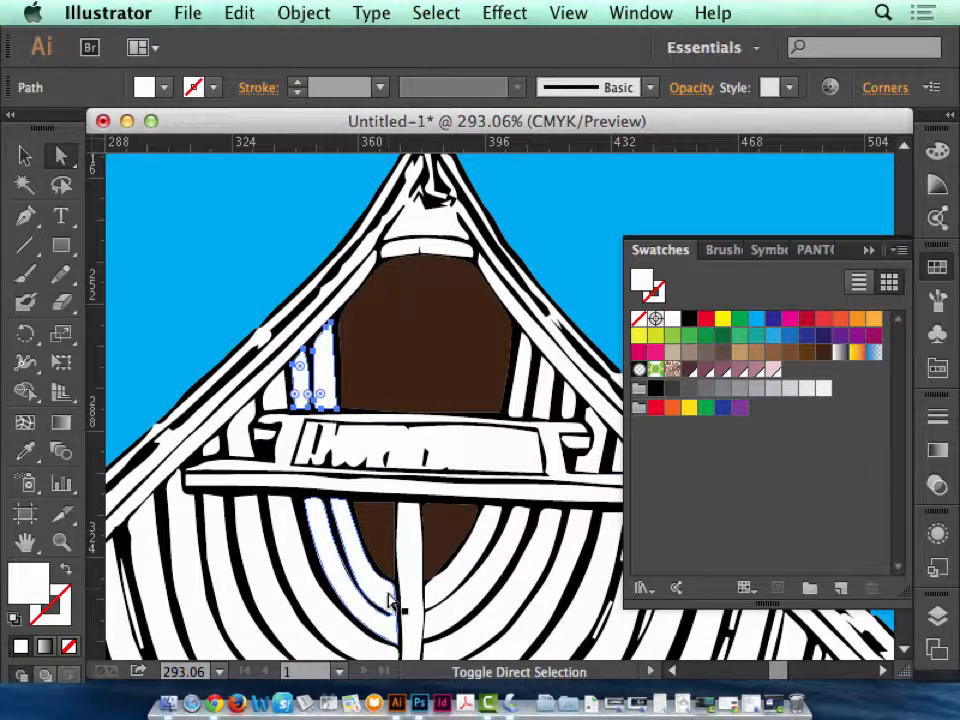
shift+click(485, 598)
shift+click(479, 590)
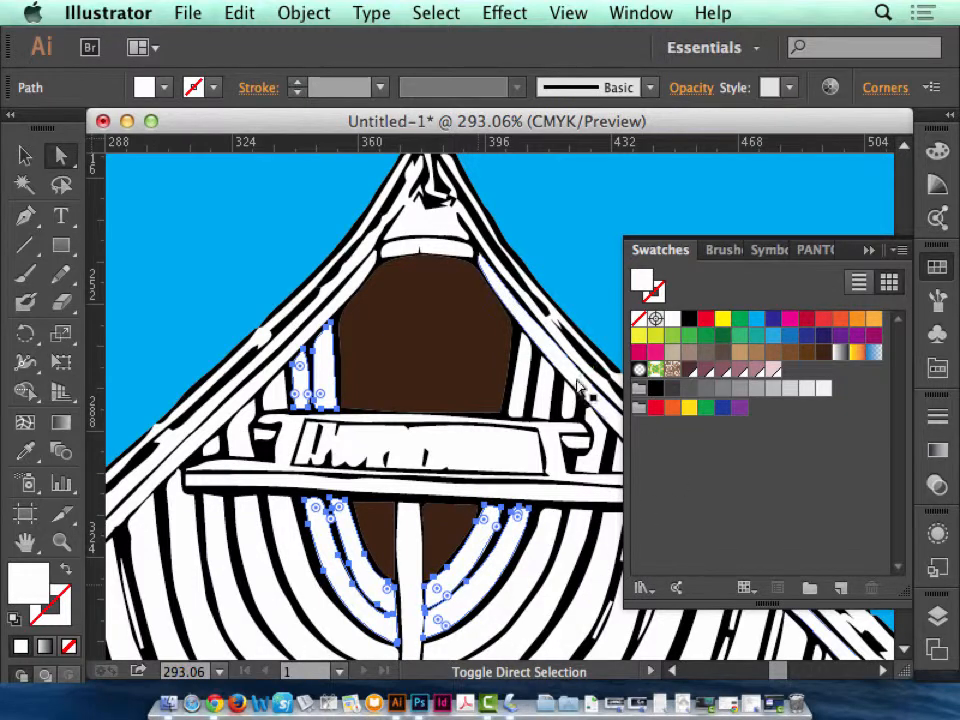
shift+click(543, 400)
shift+click(522, 391)
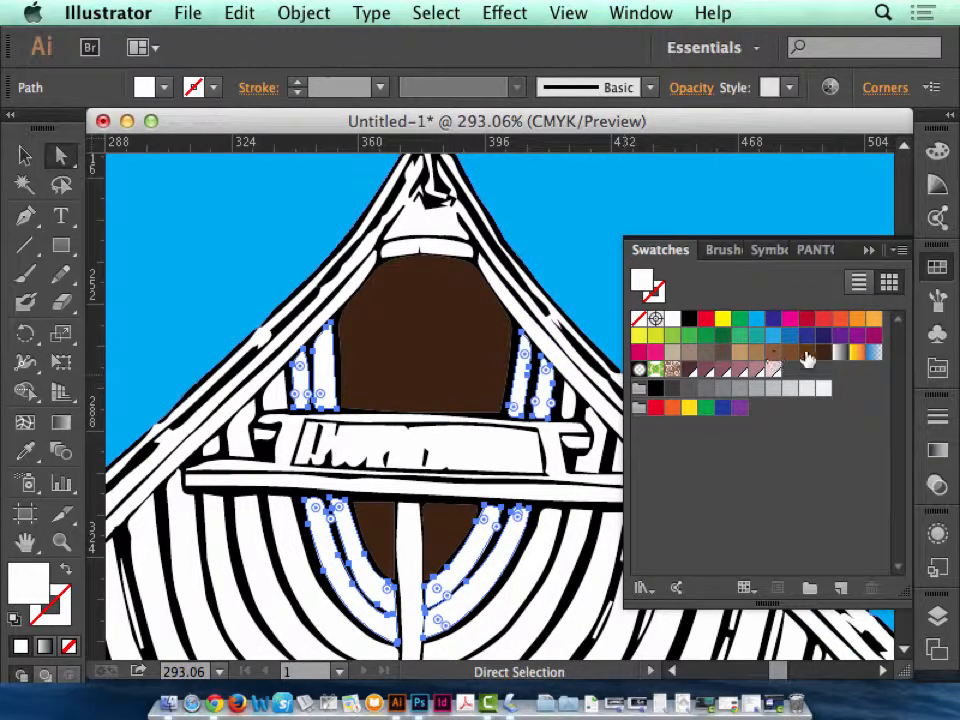
click(788, 355)
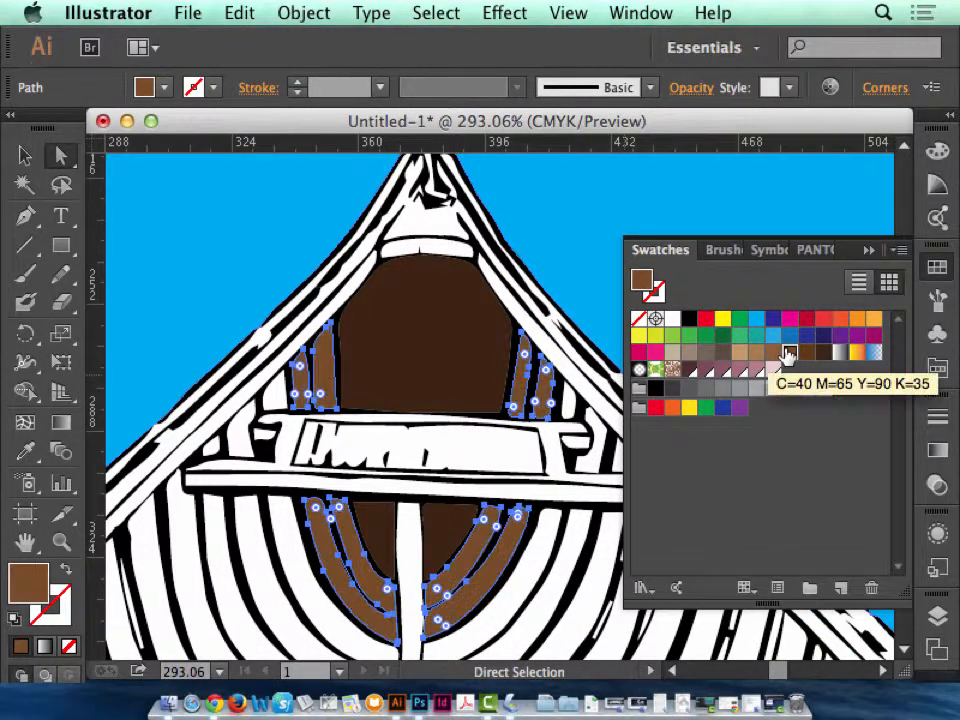
Fill the next white rib strips outward on both sides, above and below the seat, with brown C=40 M=65 Y=90 K=35 and deselect them.
click(284, 535)
shift+click(271, 395)
shift+click(233, 438)
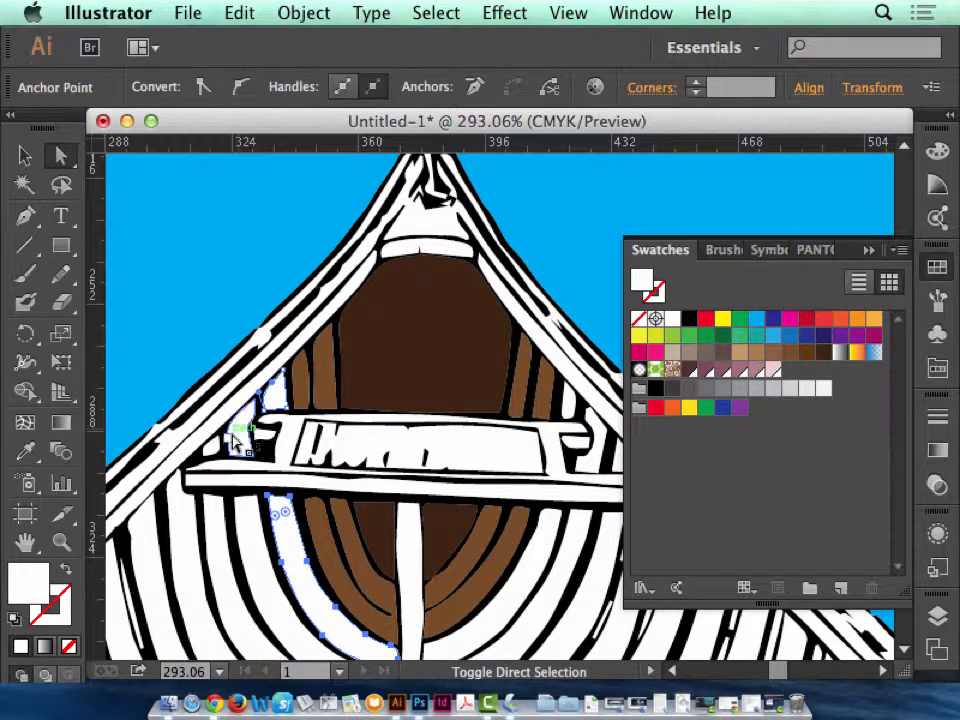
shift+click(265, 584)
shift+click(500, 611)
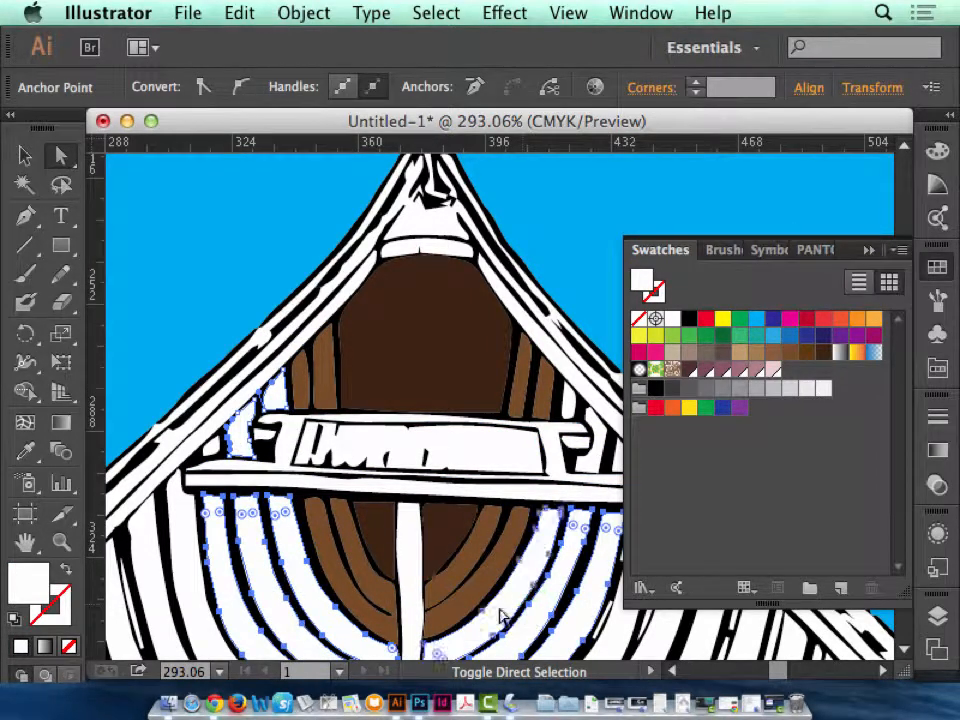
shift+click(568, 400)
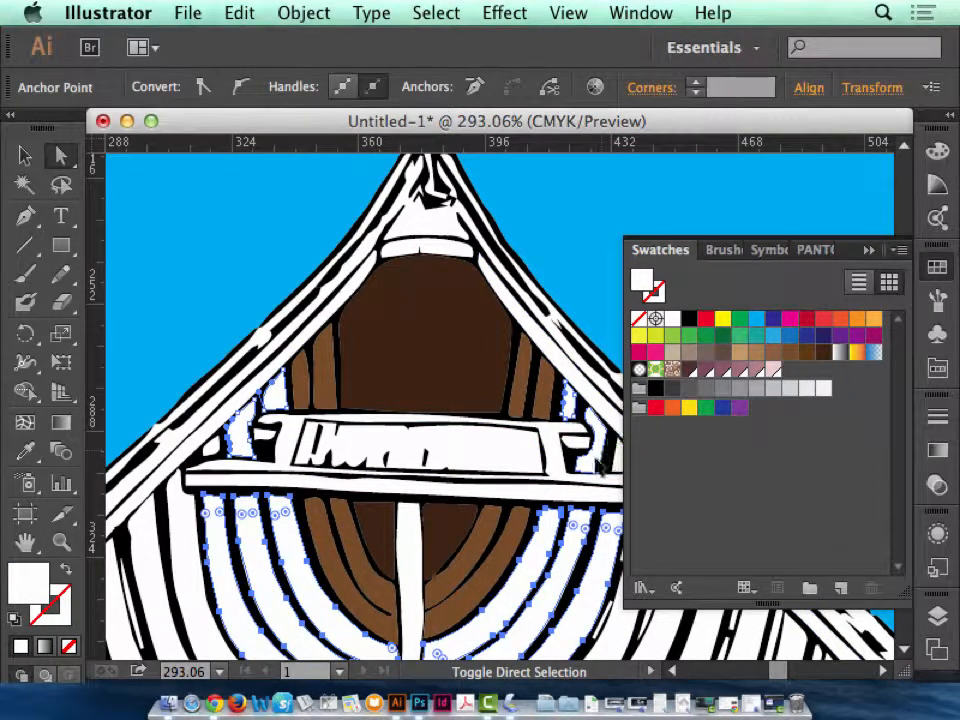
click(790, 354)
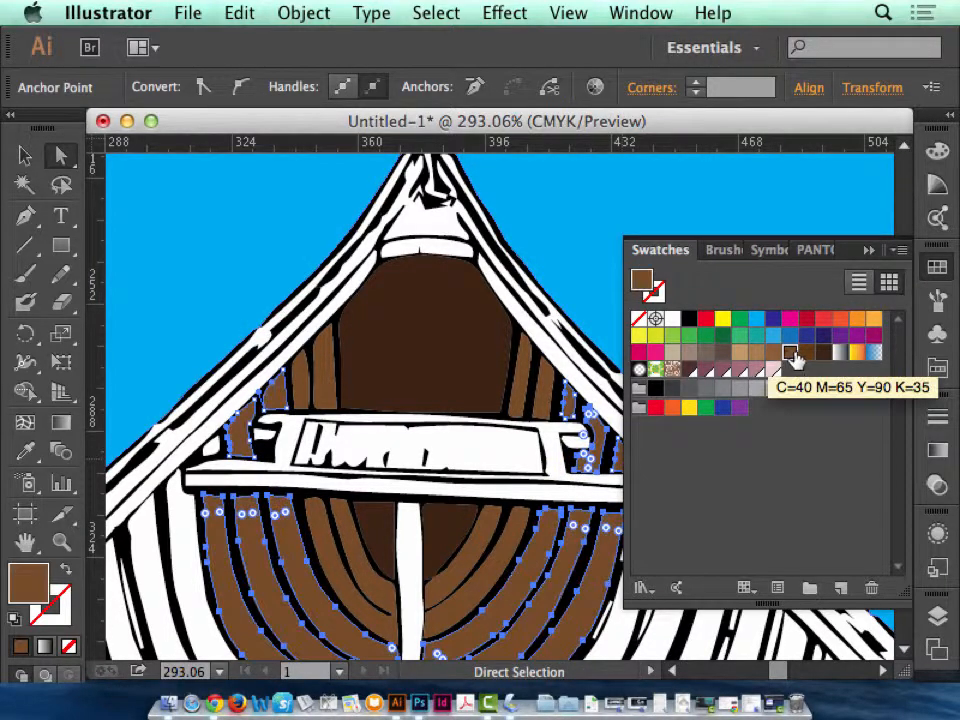
key(super+0)
key(super+minus)
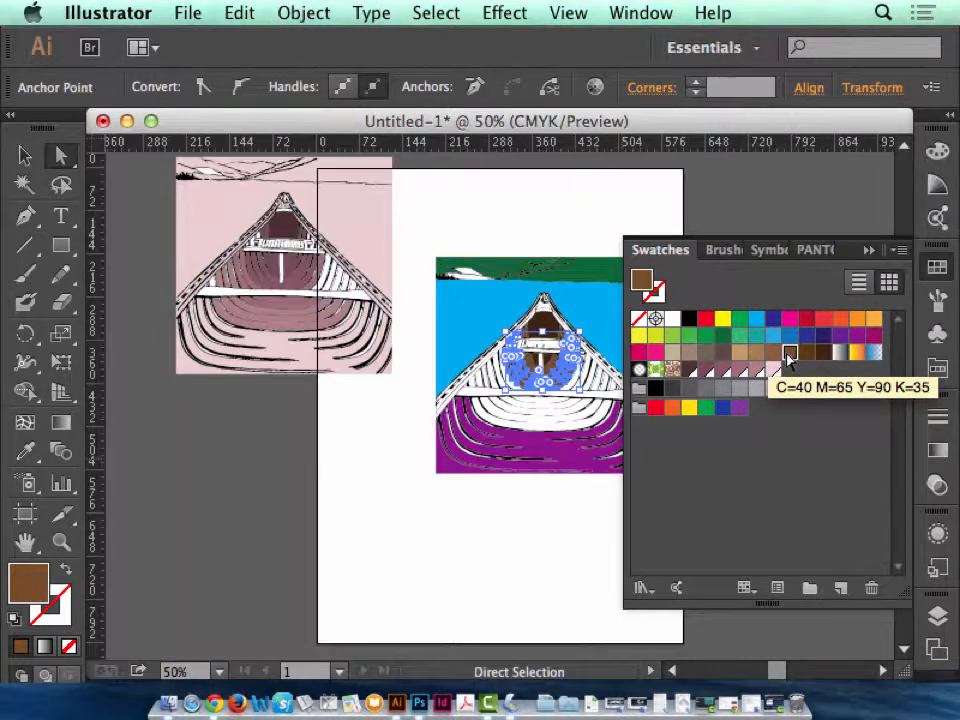
click(867, 250)
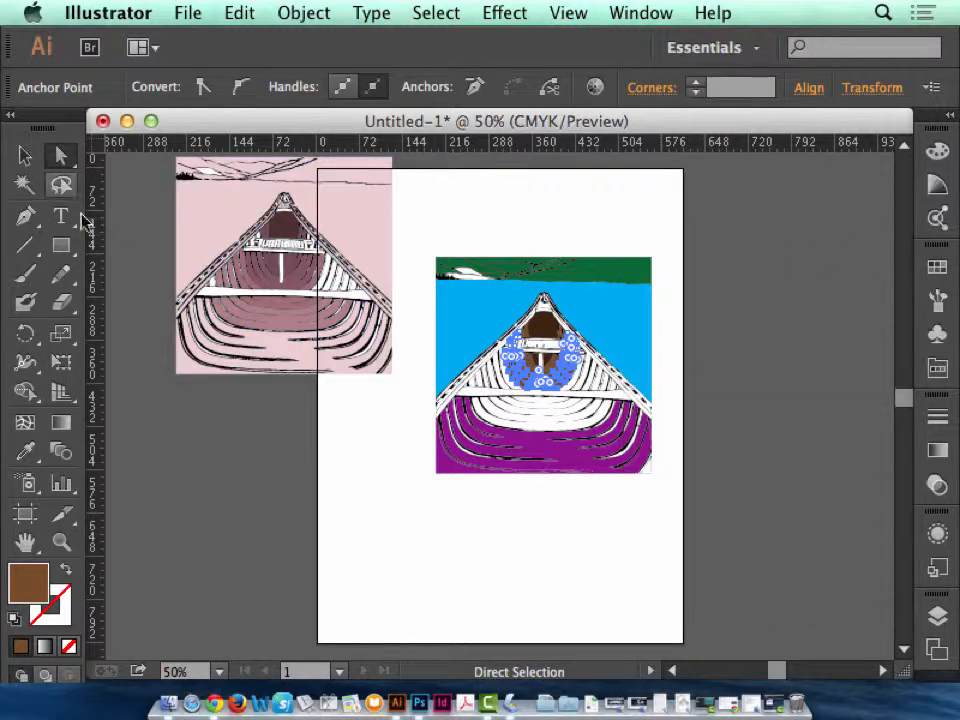
key(v)
click(714, 336)
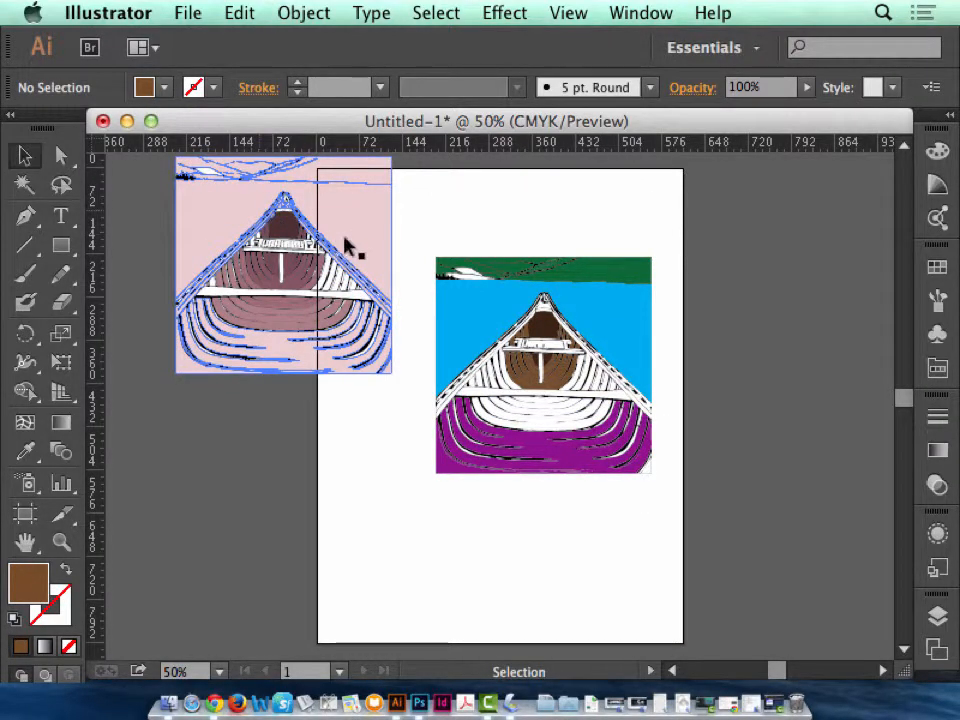
Minimize the traced artwork, switch to Photoshop, and open the recent file canoe-colorized.tif.
click(127, 121)
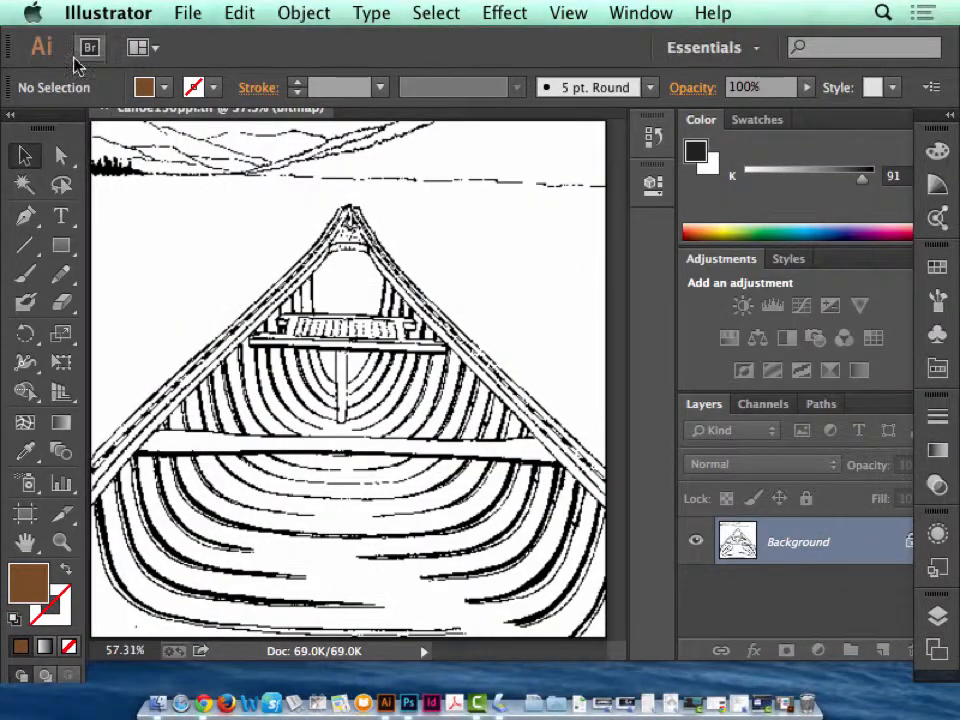
click(155, 173)
click(194, 13)
mouse_move(463, 155)
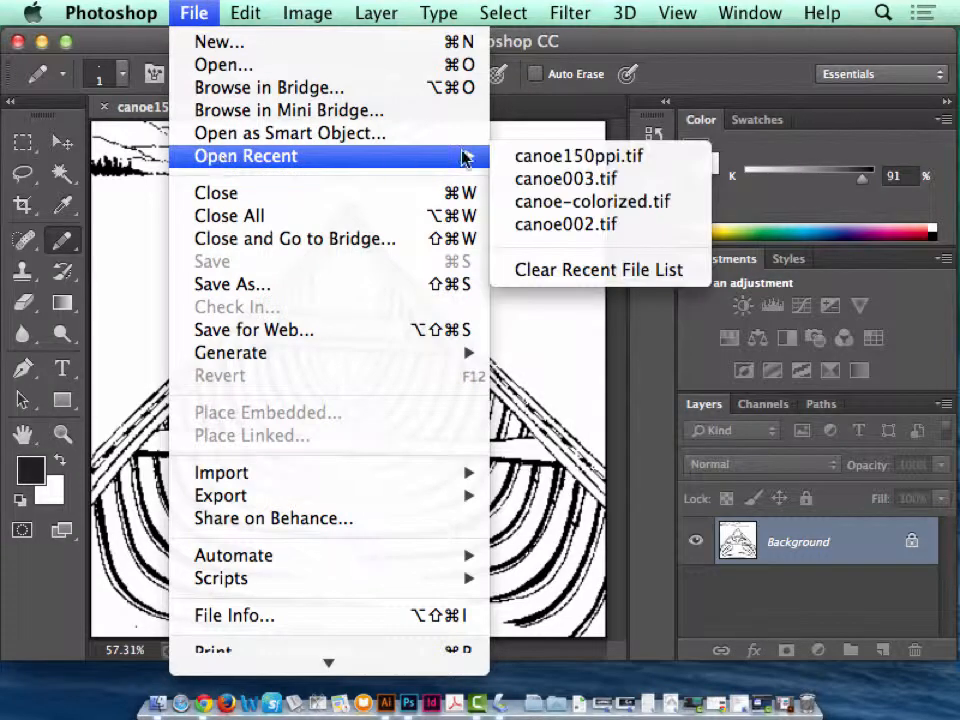
click(582, 200)
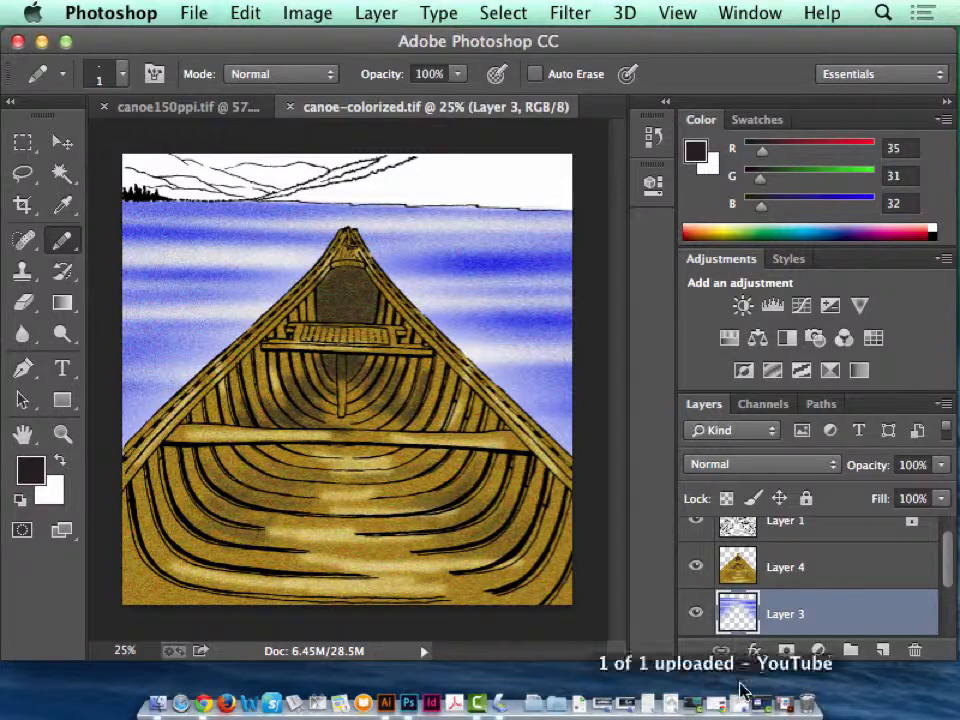
Compare the flat-filled canoe tracing in Illustrator with the shaded, textured canoe-colorized.tif in Photoshop, and return to Illustrator.
click(384, 705)
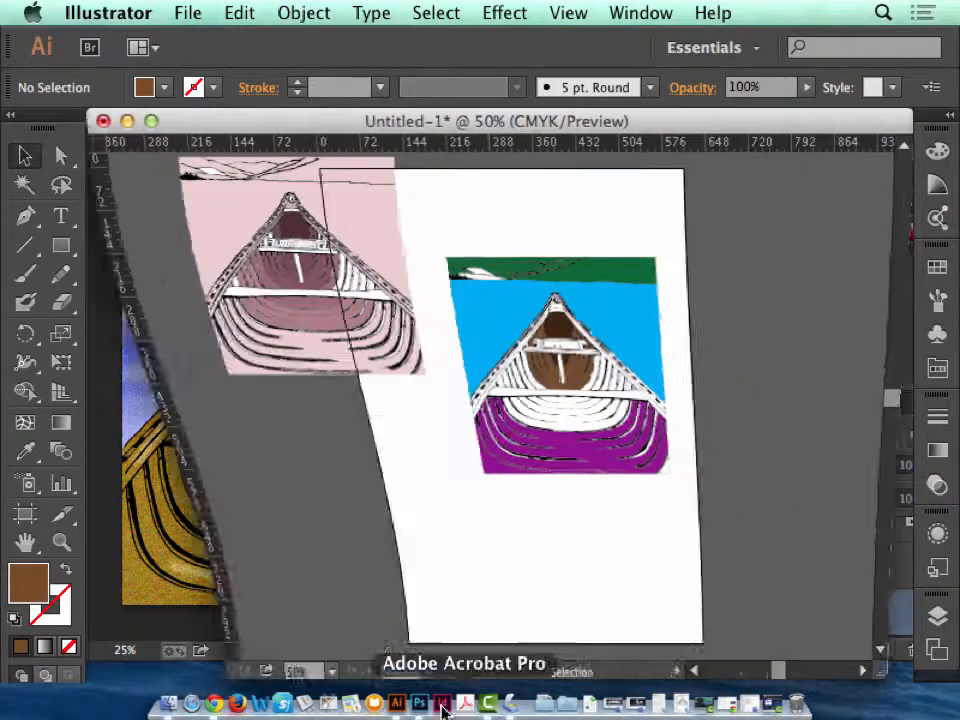
click(61, 542)
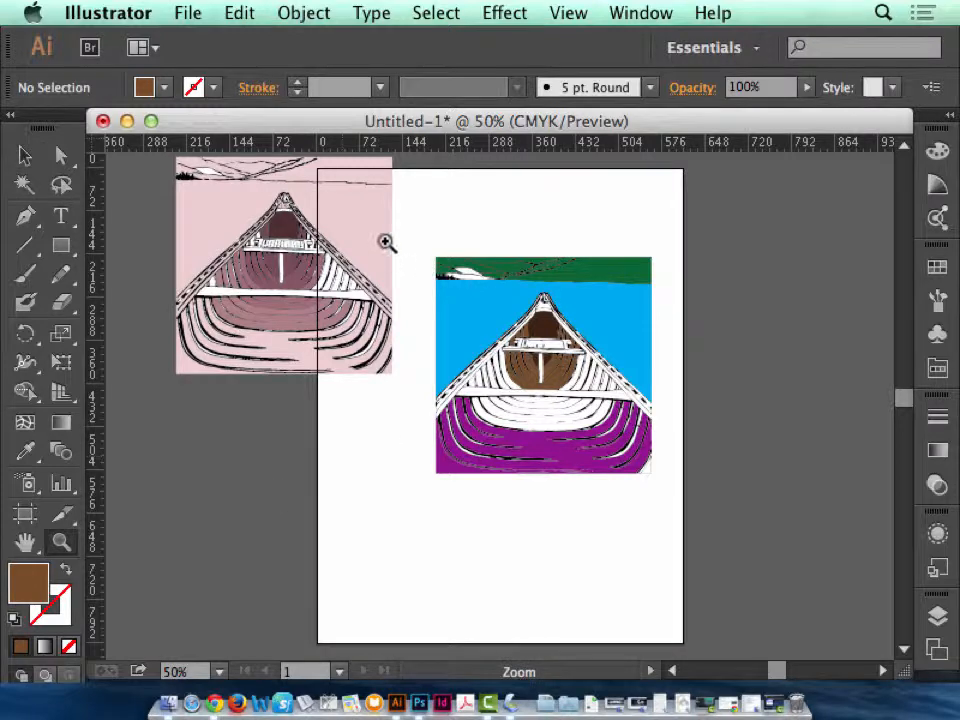
drag(236, 187, 775, 507)
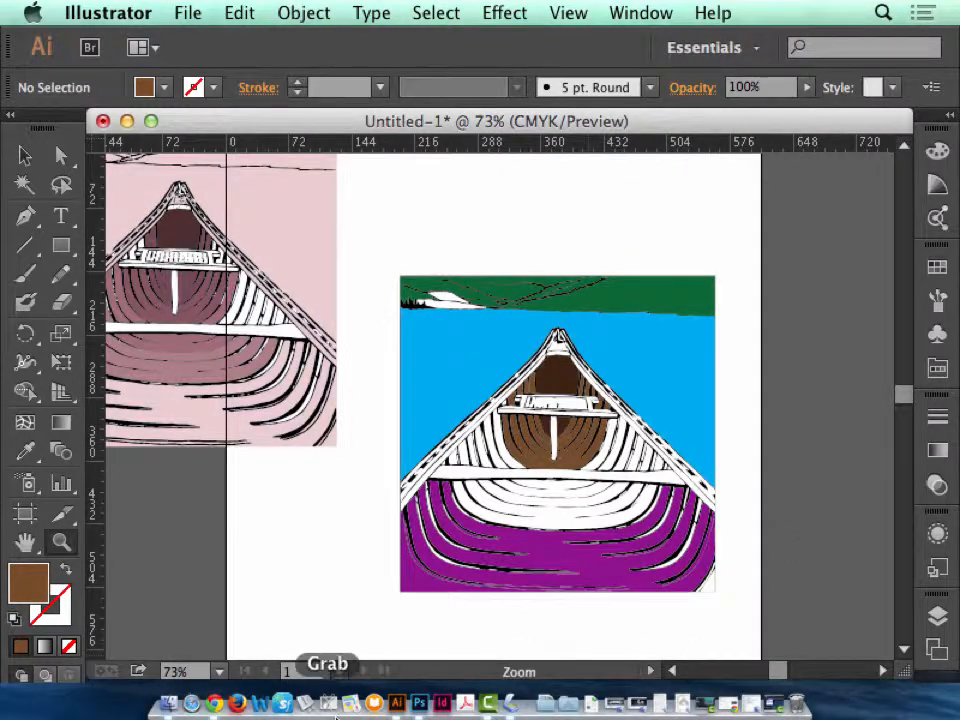
click(420, 705)
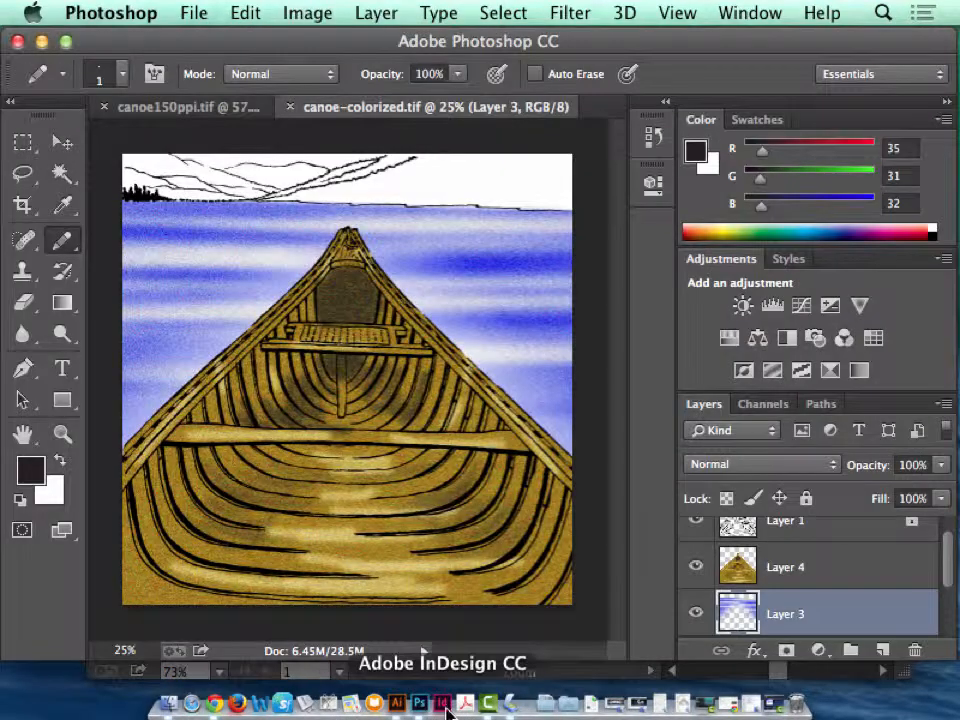
click(397, 705)
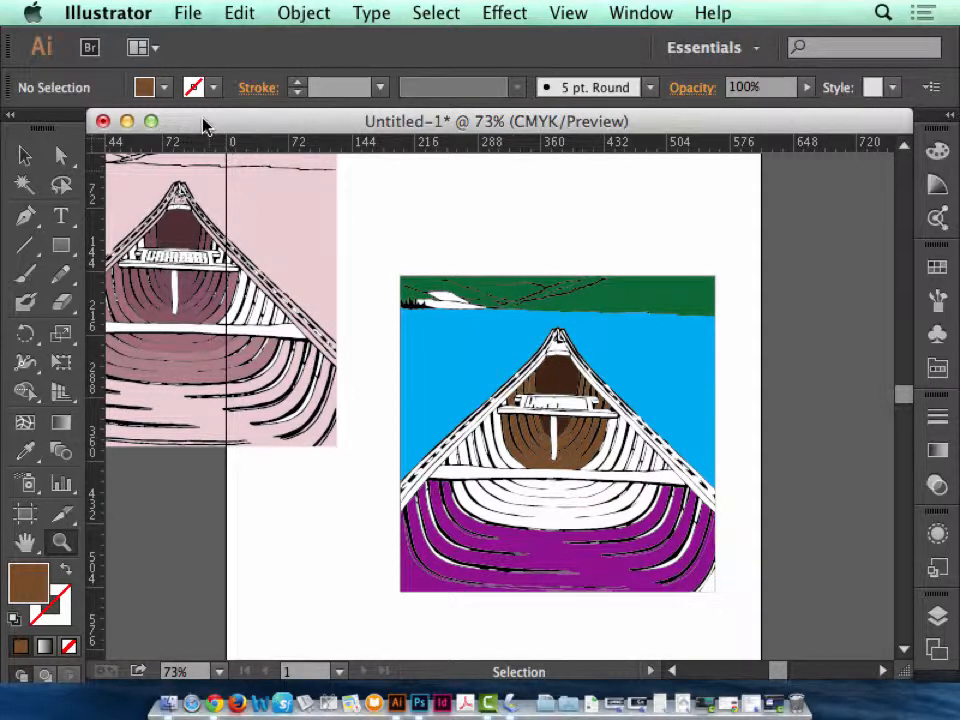
Save the colored tracing to the Desktop as Boat.eps in Illustrator EPS format, accepting the default EPS options.
click(188, 12)
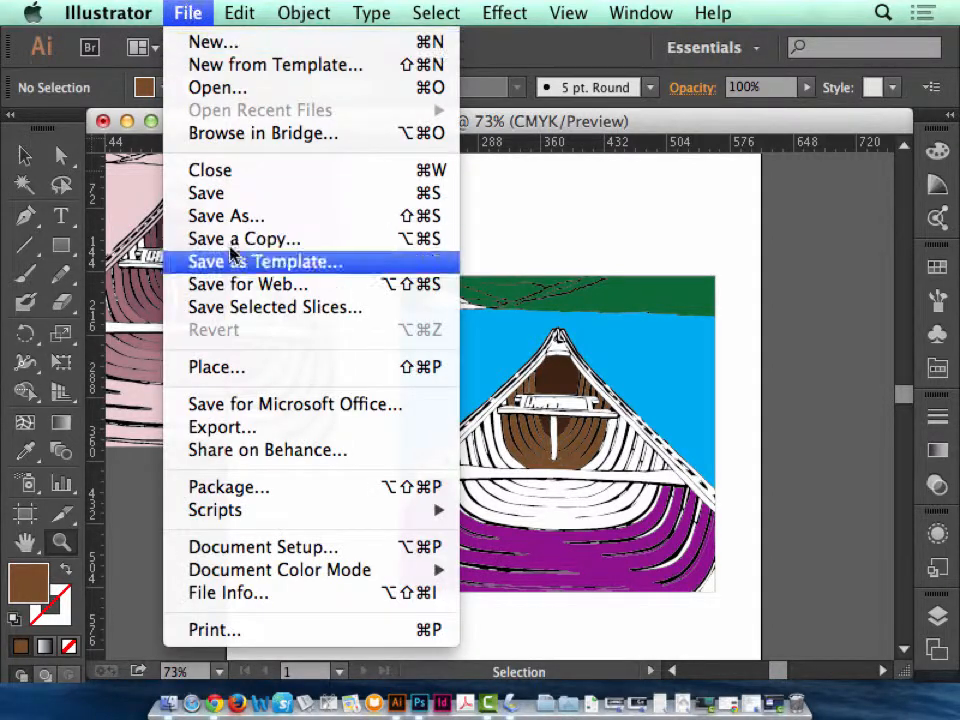
click(236, 214)
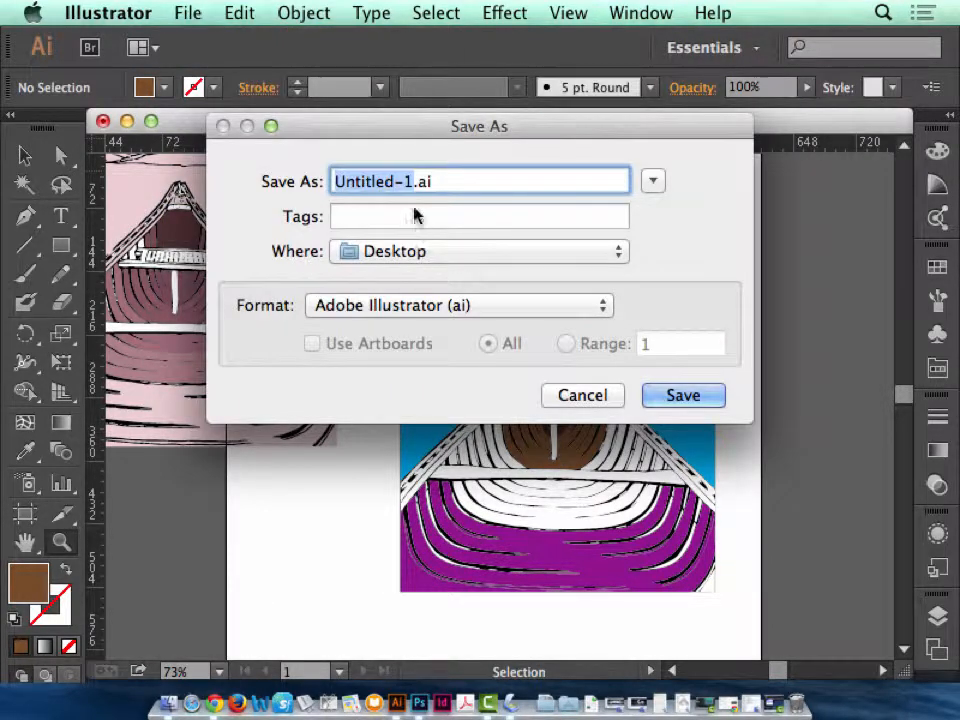
click(386, 306)
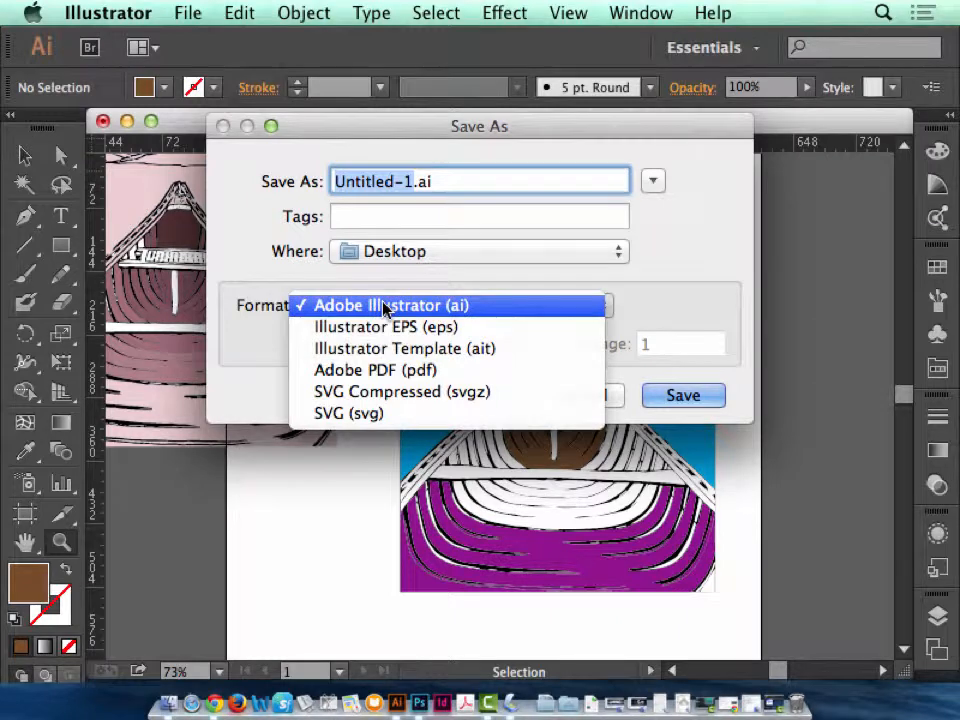
click(404, 328)
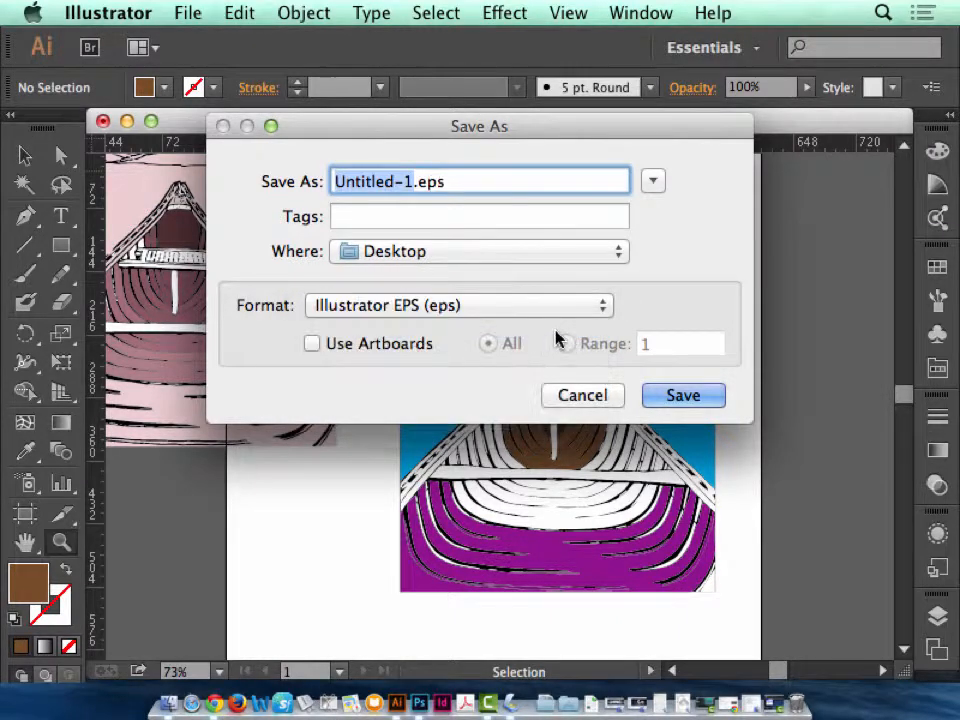
text(Boat)
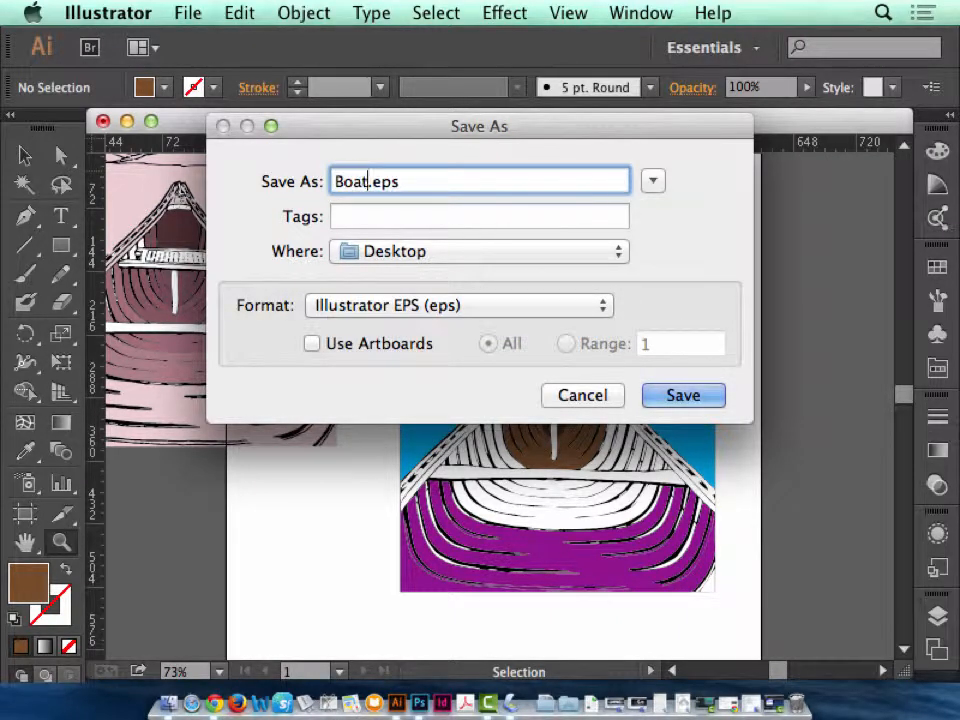
click(700, 398)
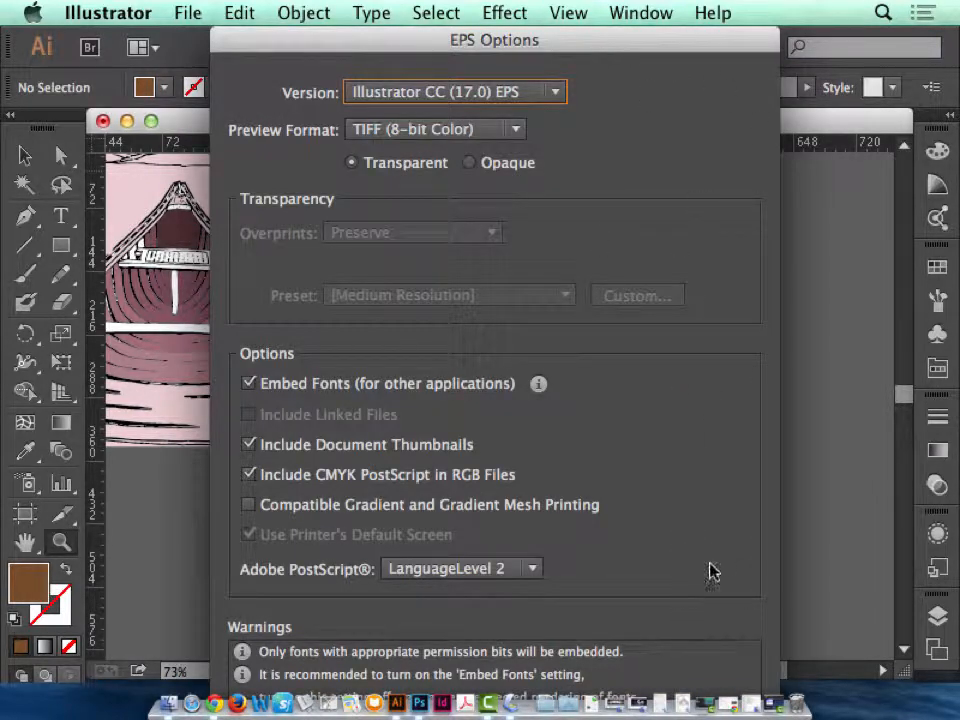
key(Return)
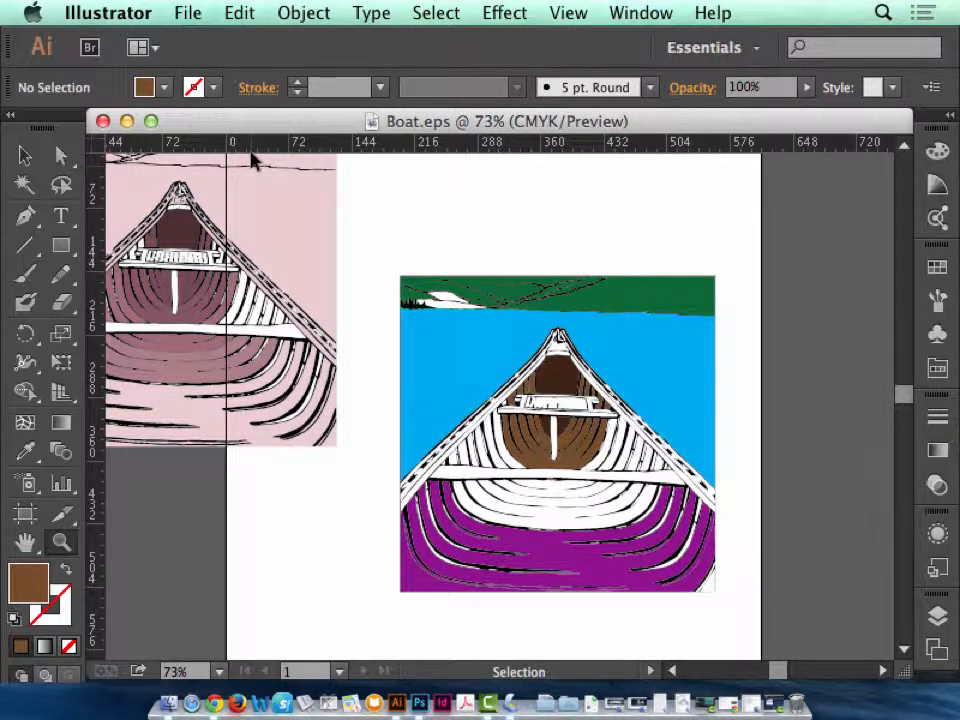
Close Boat.eps, switch to Photoshop, and close canoe-colorized.tif so canoe150ppi.tif is the active document.
click(103, 121)
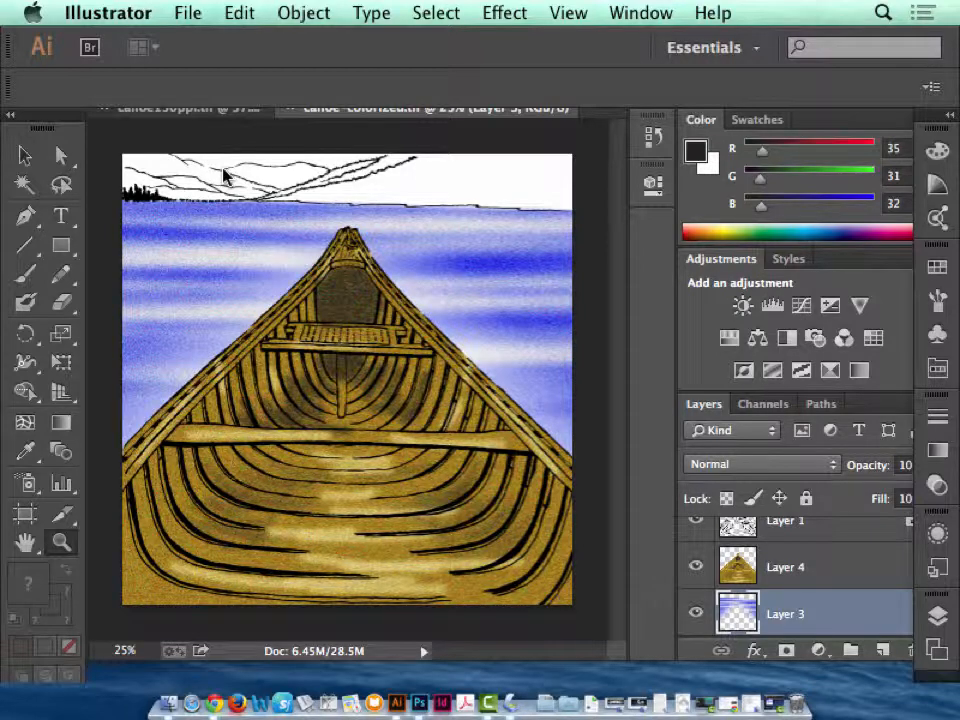
click(196, 133)
click(289, 108)
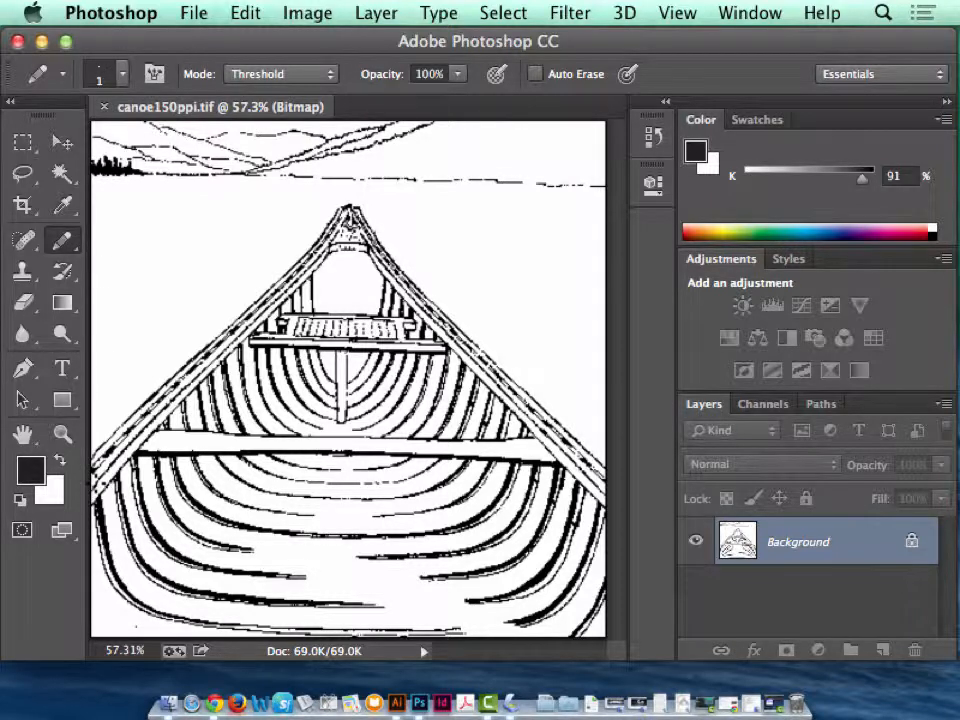
Close gaps in the mountain outlines above the waterline of canoe150ppi.tif with the 1-pixel Pencil in black.
click(62, 433)
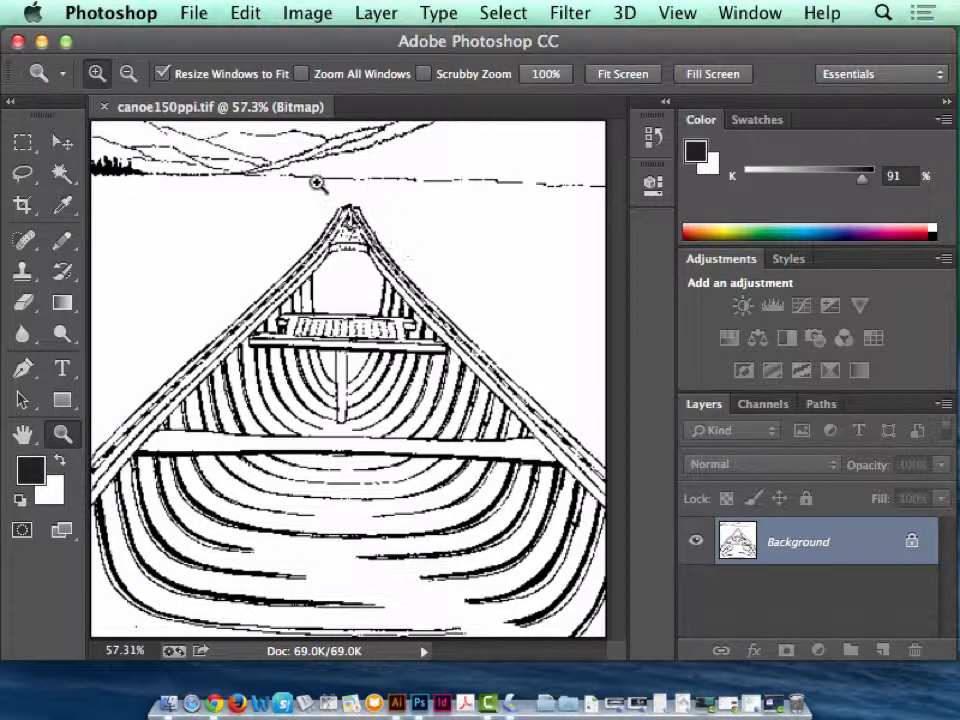
drag(320, 200, 101, 73)
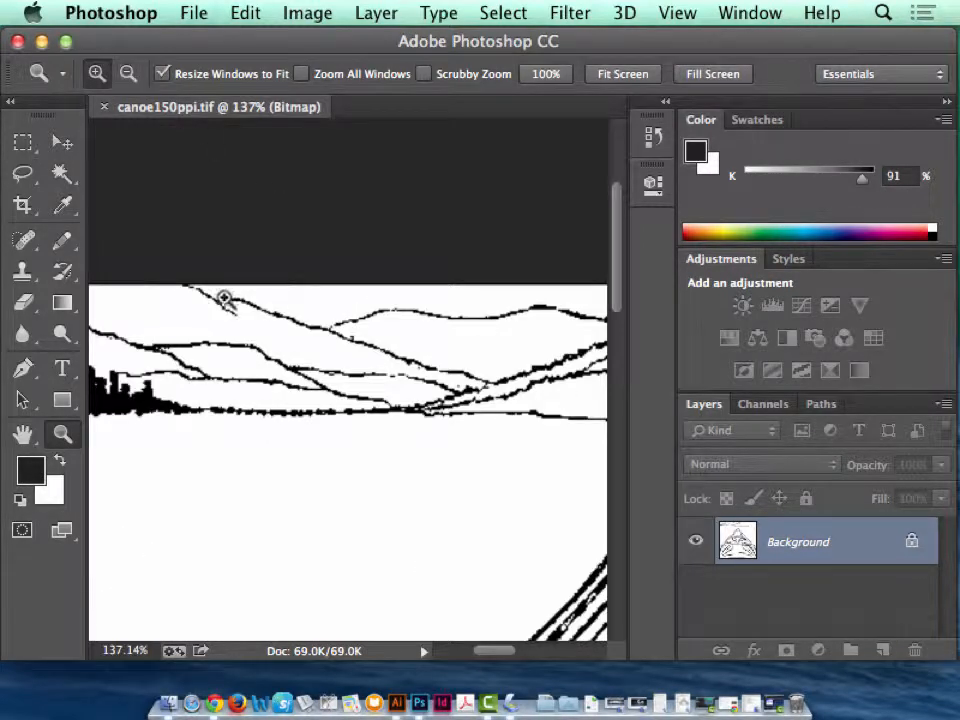
drag(163, 289, 522, 468)
drag(274, 280, 549, 493)
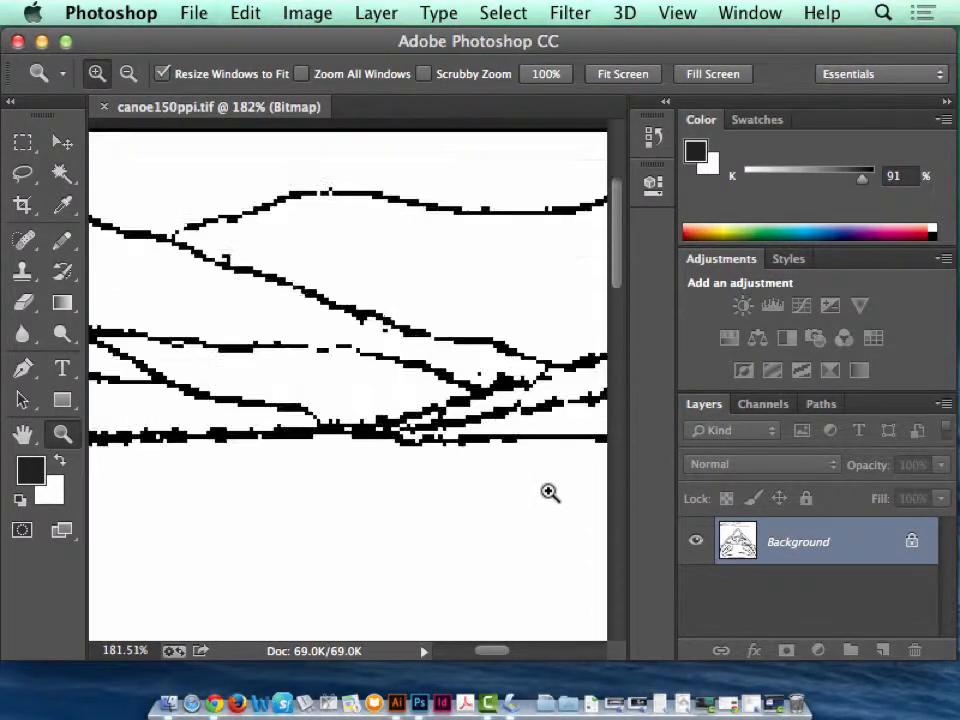
click(62, 240)
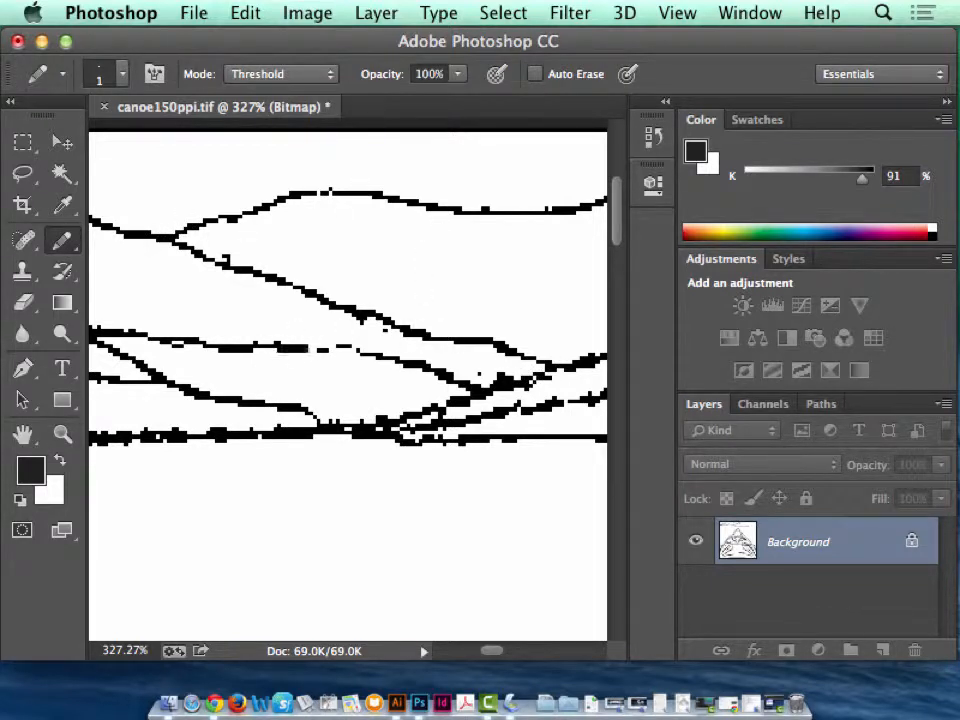
key(space)
drag(463, 317, 170, 376)
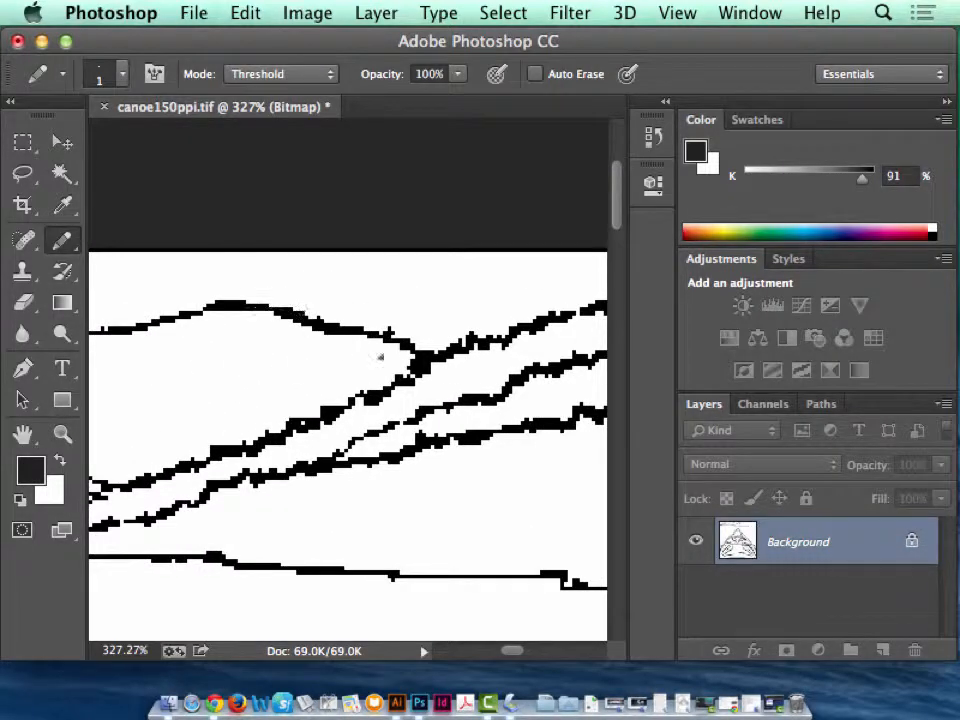
drag(212, 534, 378, 349)
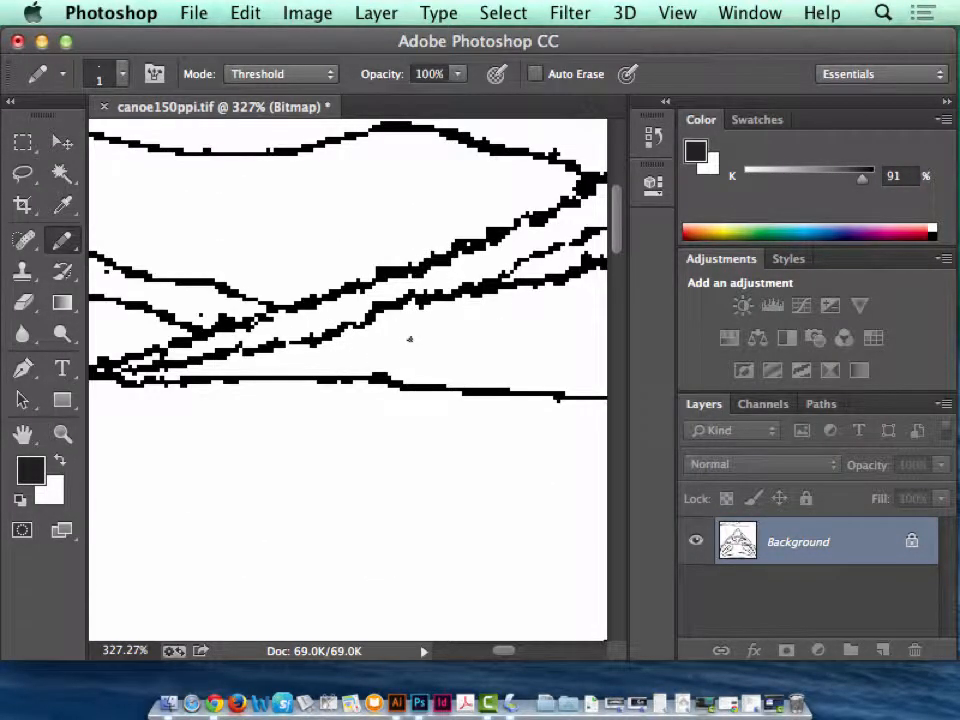
Inspect the ridge lines and shoreline out to the image's right edge for gaps, and save canoe150ppi.tif.
key(space)
drag(514, 306, 260, 345)
drag(493, 246, 240, 280)
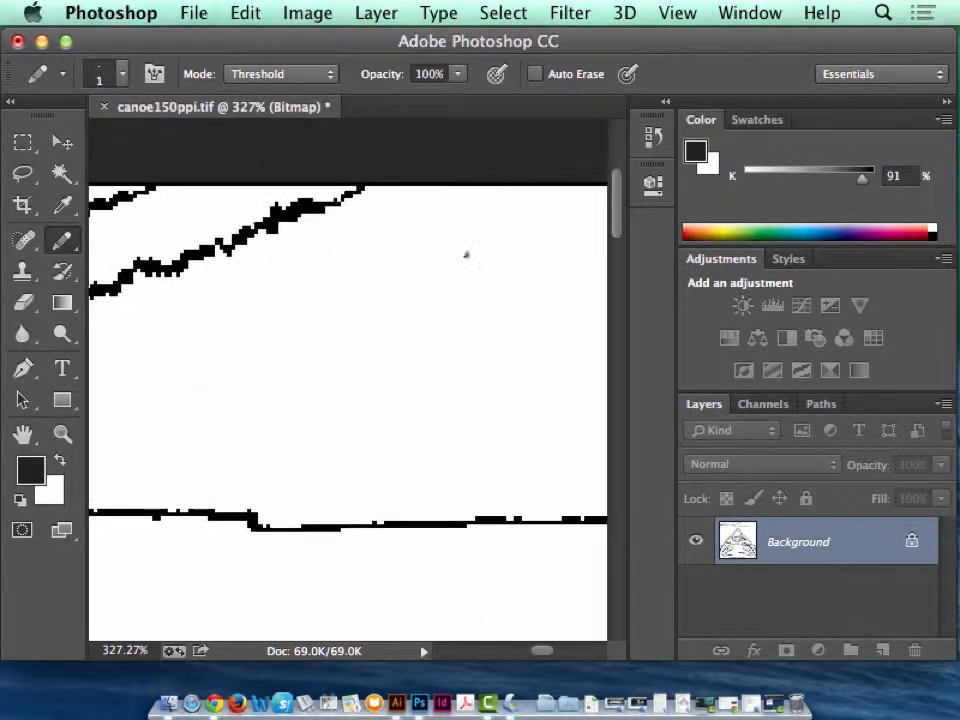
mouse_move(442, 398)
mouse_down()
mouse_move(411, 343)
mouse_move(294, 226)
mouse_up()
key(super+z)
drag(584, 407, 246, 349)
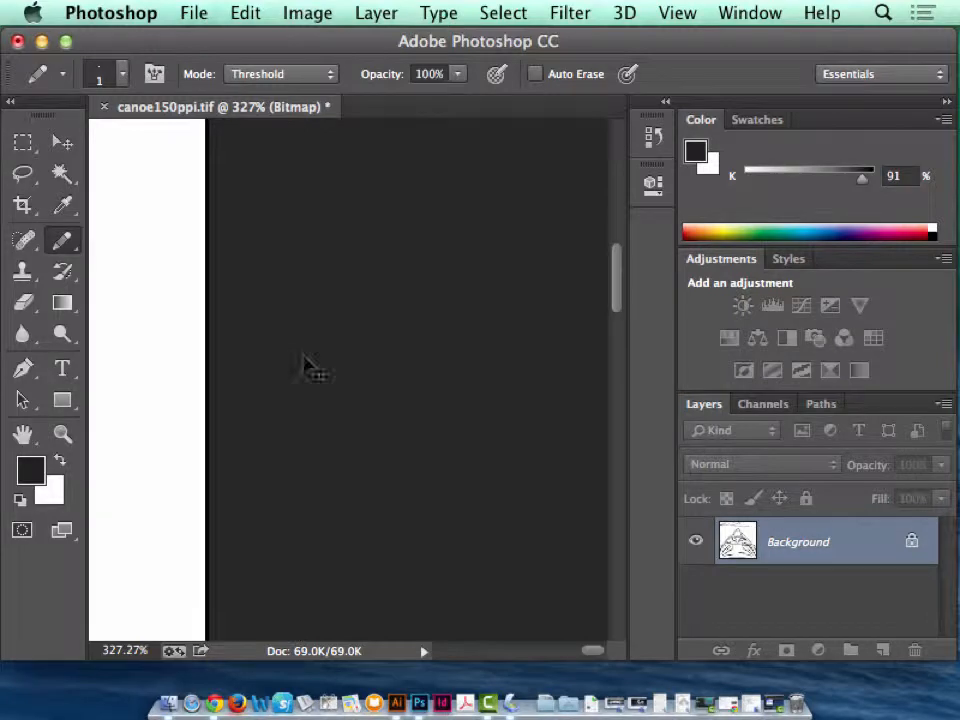
key(super+0)
key(super+s)
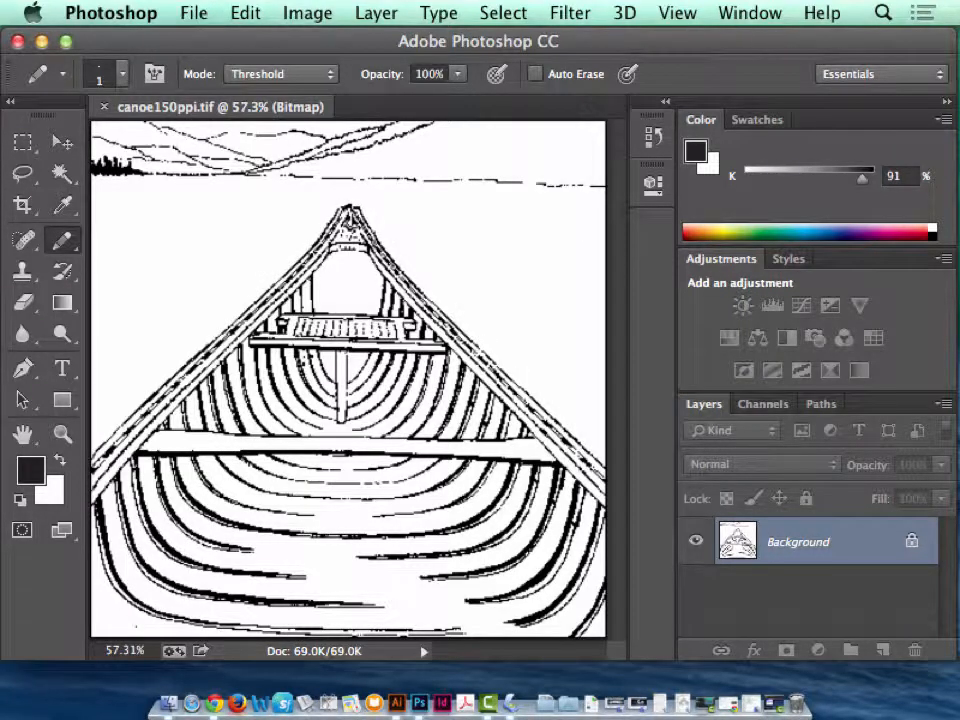